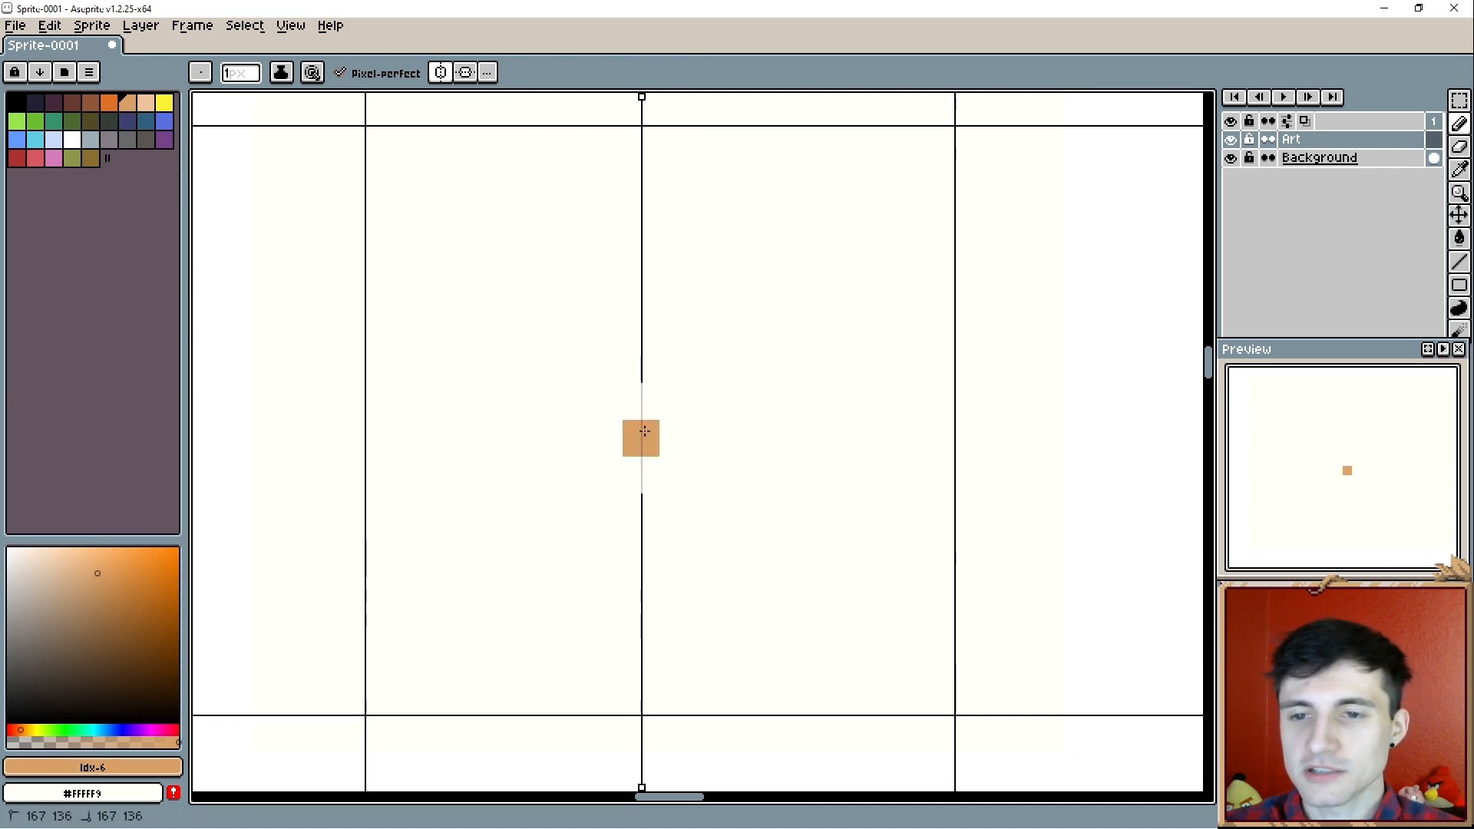
# - Paint a symmetrical tan (#d9a066) dog head about 7 pixels wide and 4 pixels tall in the cream grid cell
pyautogui.moveTo(649, 407)
pyautogui.mouseDown()
pyautogui.moveTo(684, 406)
pyautogui.moveTo(644, 402)
pyautogui.moveTo(658, 374)
pyautogui.moveTo(712, 375)
pyautogui.moveTo(716, 407)
pyautogui.mouseUp()
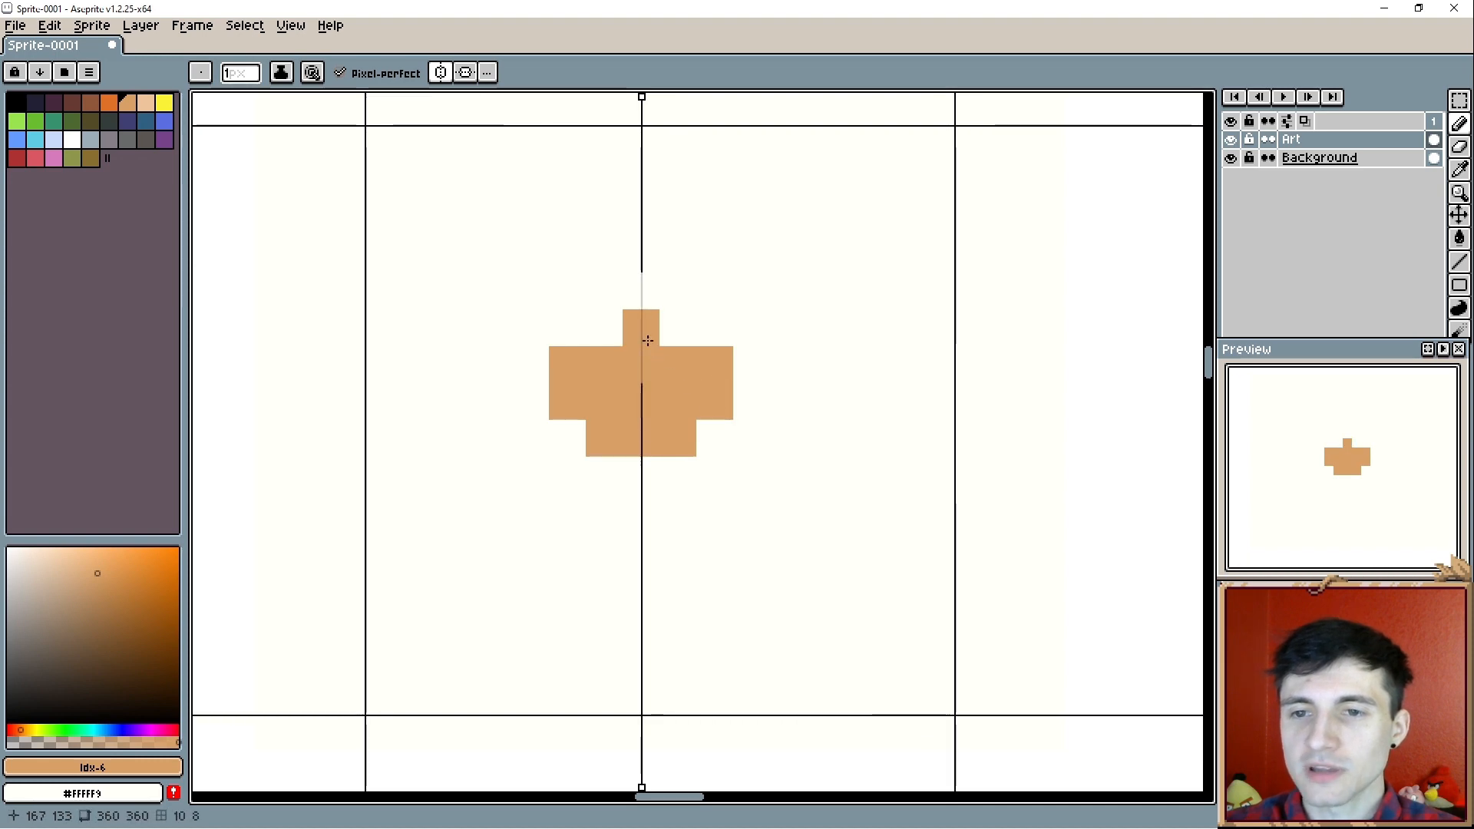
pyautogui.moveTo(648, 340)
pyautogui.mouseDown()
pyautogui.moveTo(715, 396)
pyautogui.moveTo(713, 435)
pyautogui.moveTo(711, 334)
pyautogui.moveTo(743, 369)
pyautogui.mouseUp()
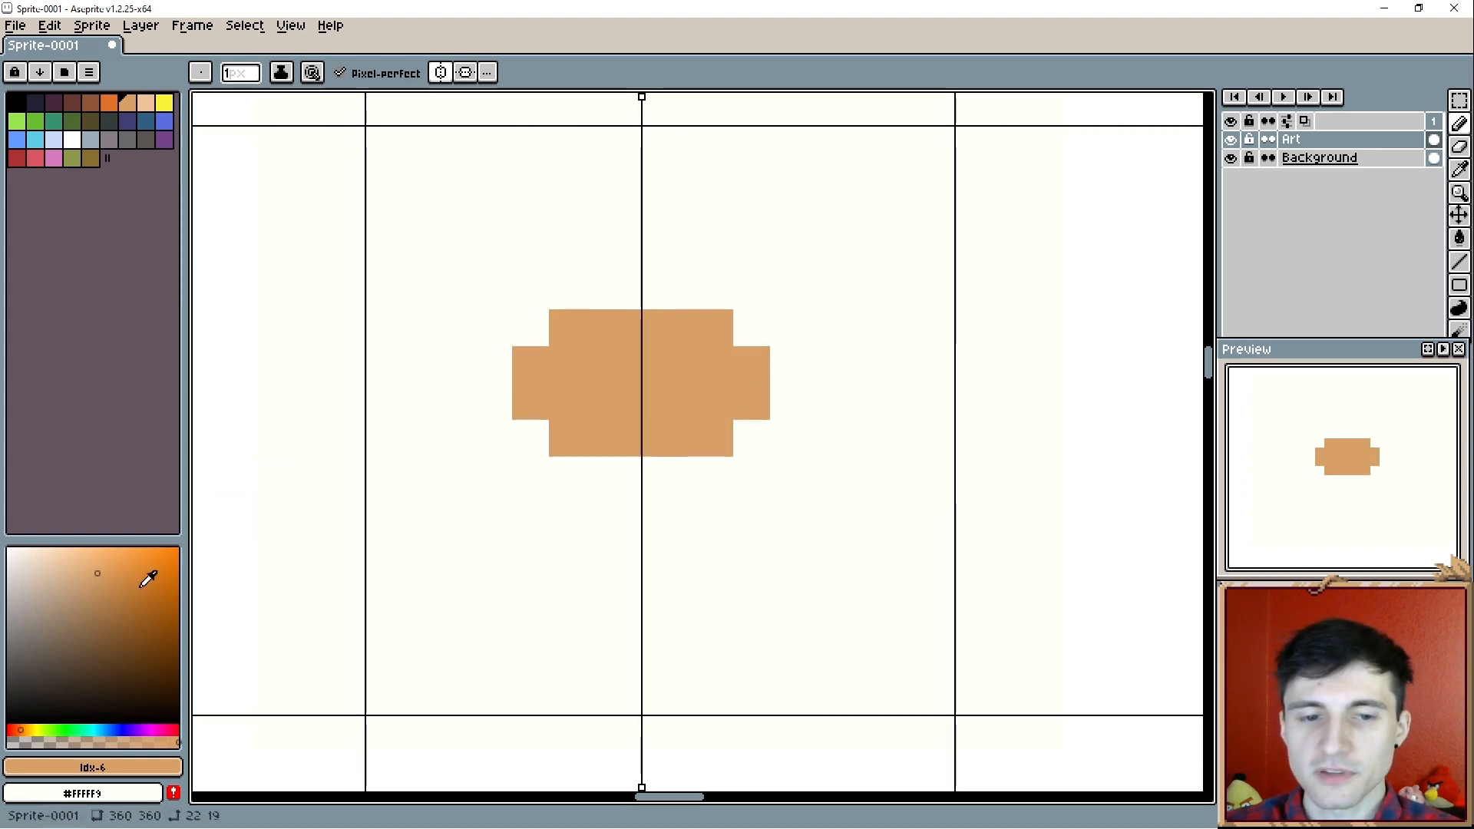
# - Add the dog's facial features: a one-pixel black nose, two black eyes and a pink tongue beneath the nose
pyautogui.click(42, 702)
pyautogui.moveTo(42, 702); pyautogui.dragTo(9, 722)
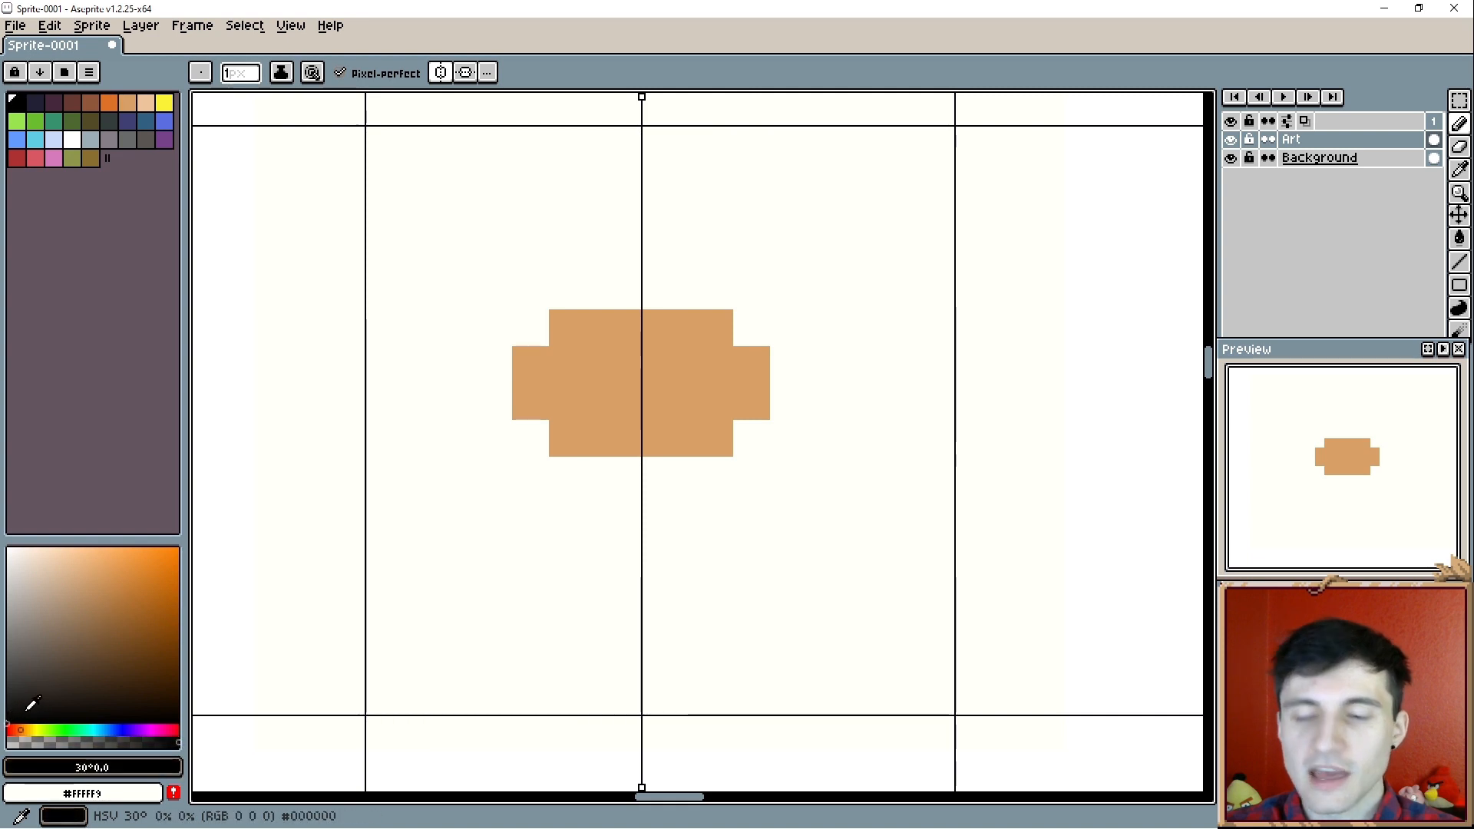
pyautogui.click(651, 403)
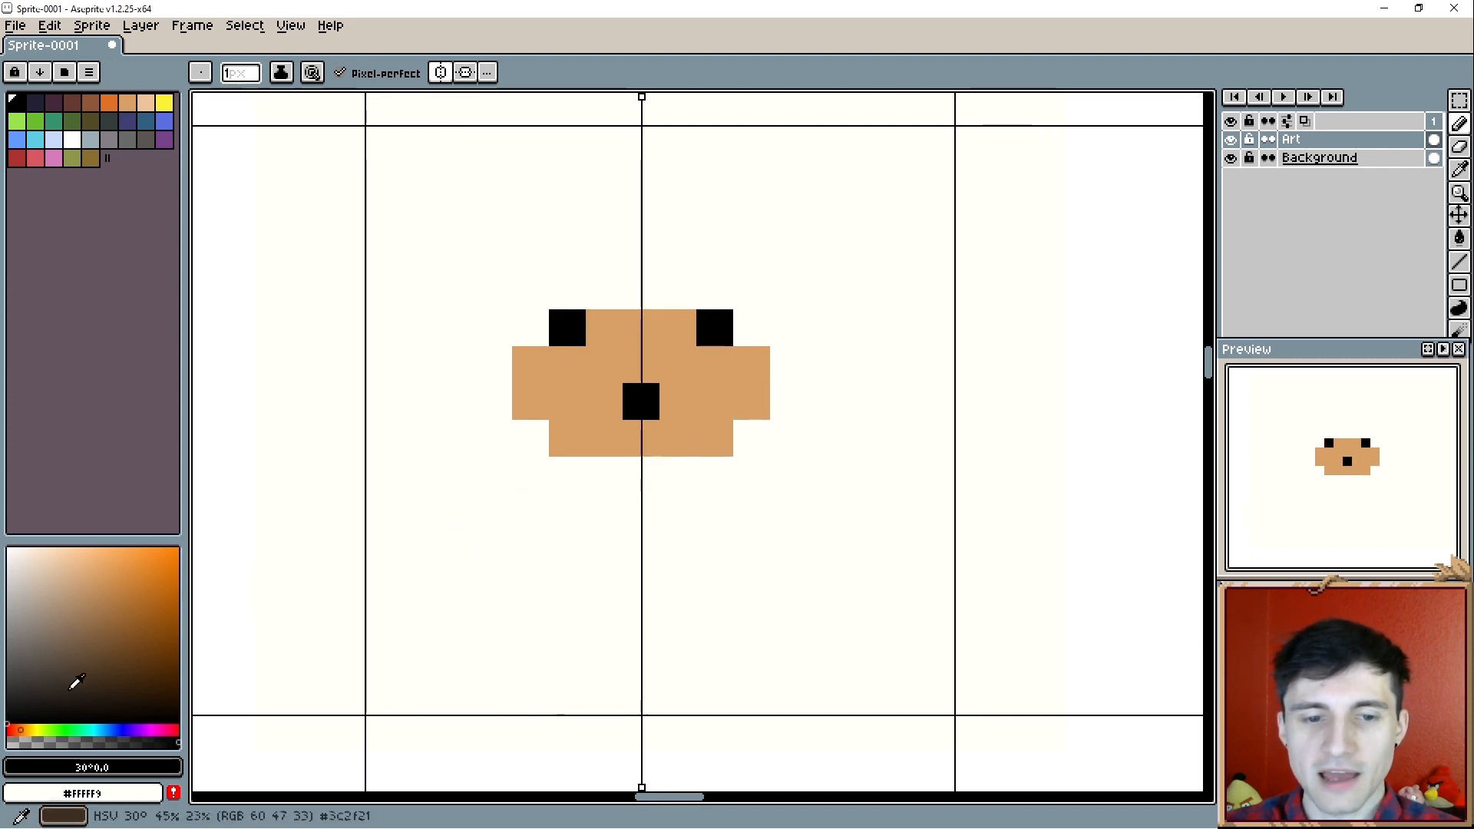
pyautogui.click(53, 157)
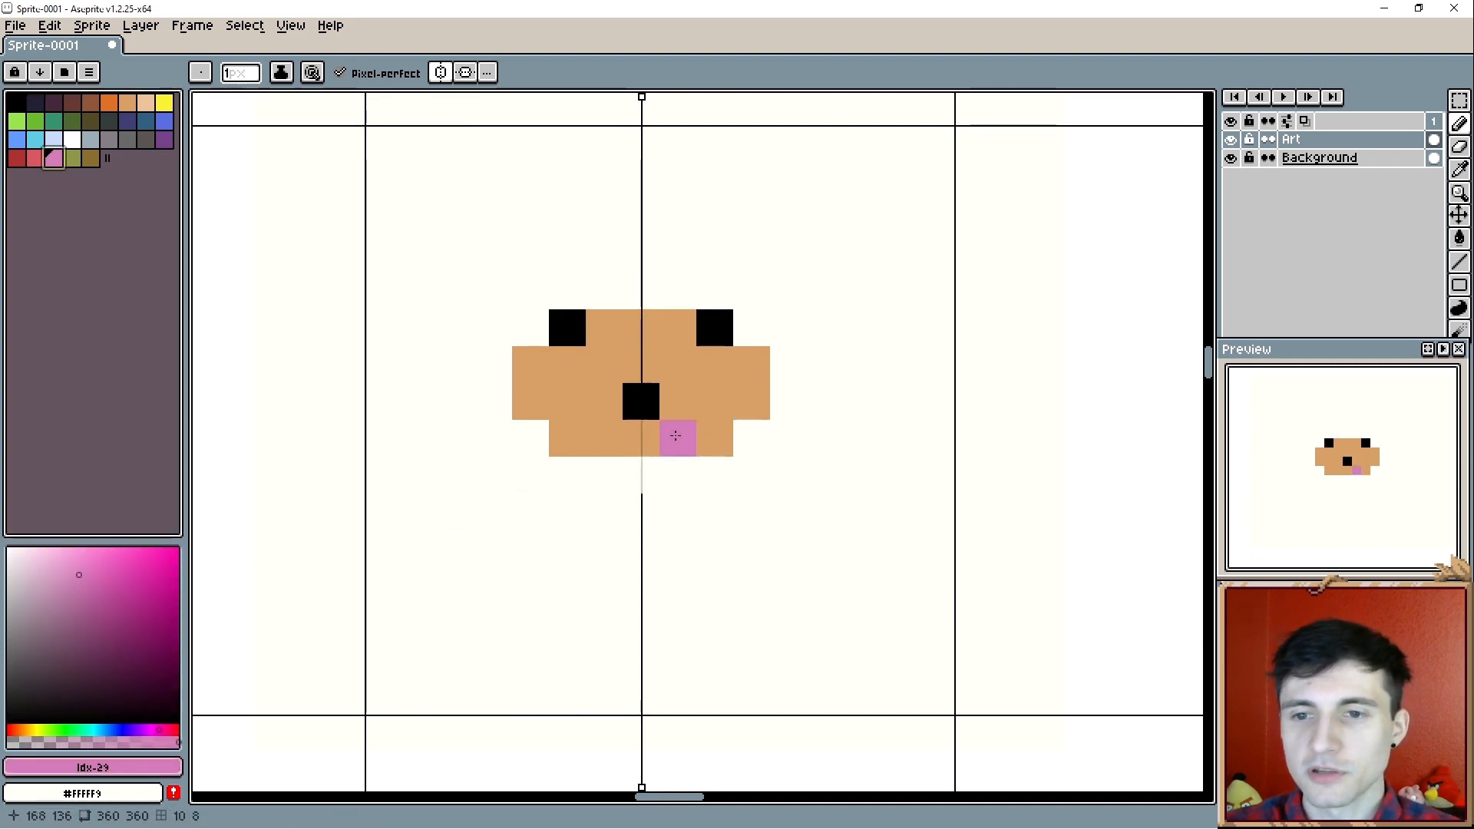
pyautogui.click(639, 440)
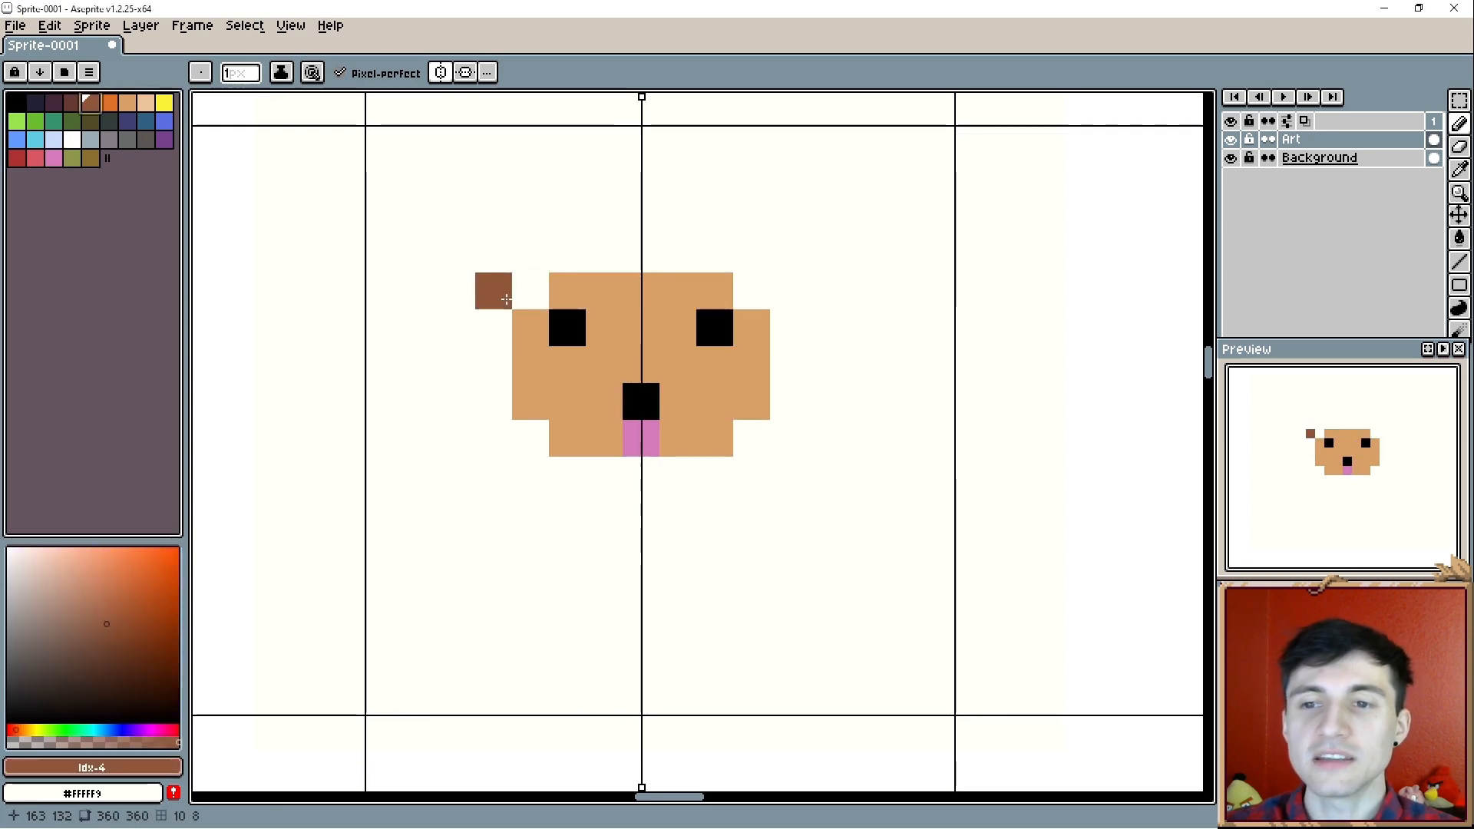
# - Paint mirrored floppy ears in brown (#8f563b) beside the head and extend its top with a five-pixel tan row
pyautogui.click(515, 298)
pyautogui.click(503, 297)
pyautogui.click(499, 322)
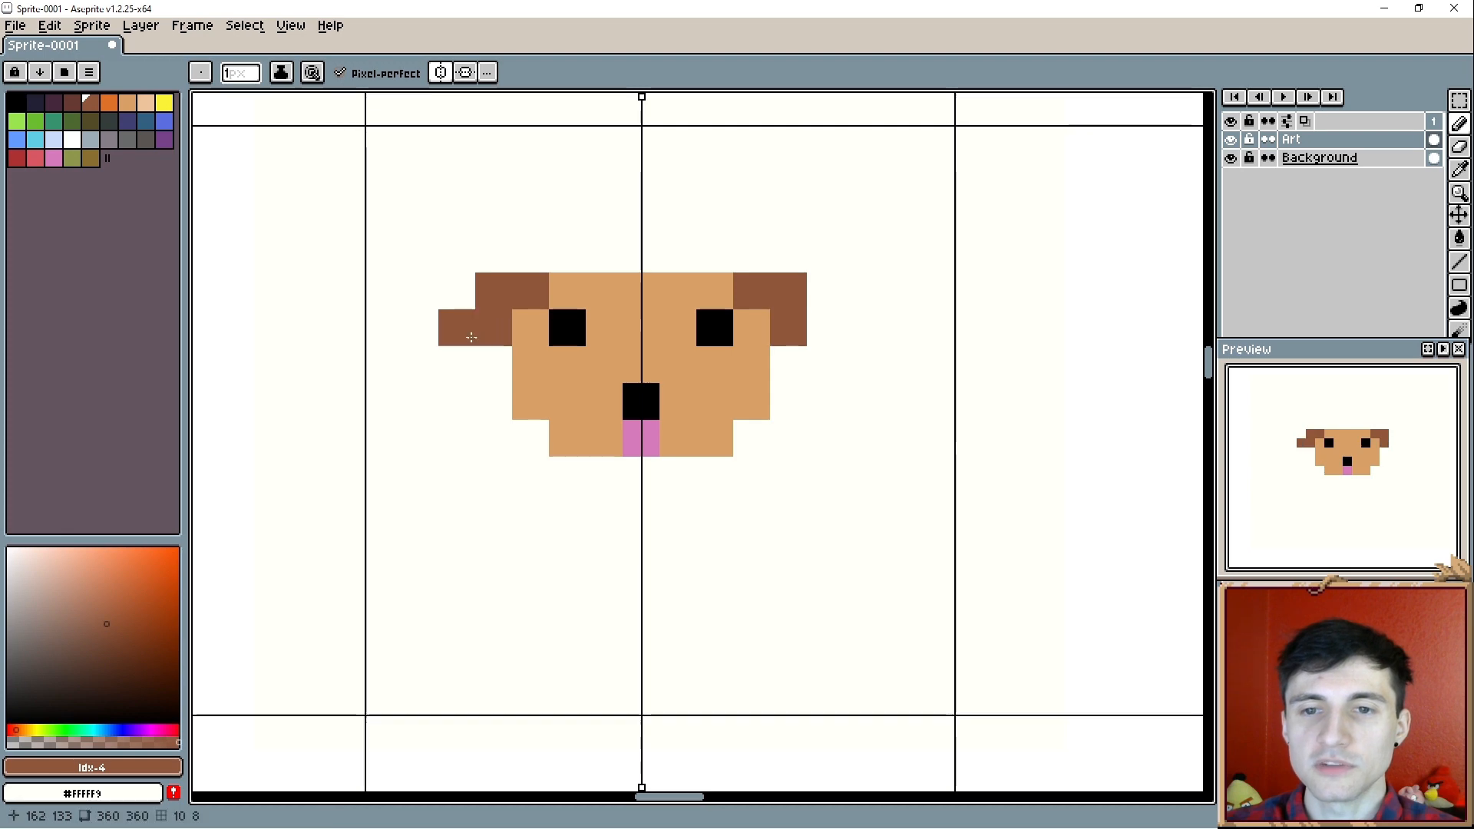
pyautogui.click(472, 336)
pyautogui.click(457, 364)
pyautogui.click(494, 364)
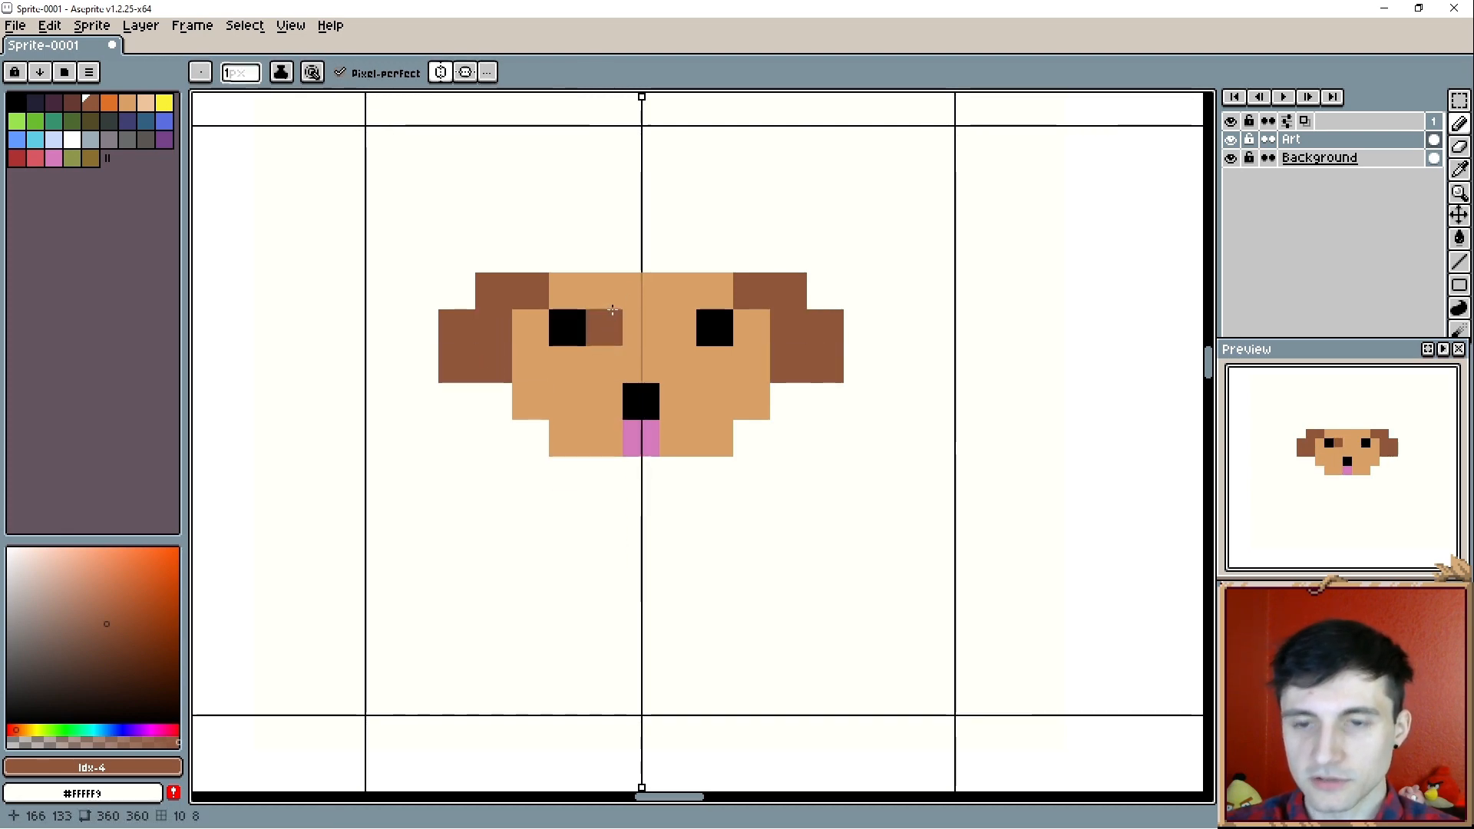
pyautogui.keyDown('alt'); pyautogui.click(612, 310); pyautogui.keyUp('alt')
pyautogui.moveTo(568, 254); pyautogui.dragTo(629, 261)
# - Try the Paint Bucket by filling the brown ears with tan, undo the fill and pick the ear brown again
pyautogui.press('g')
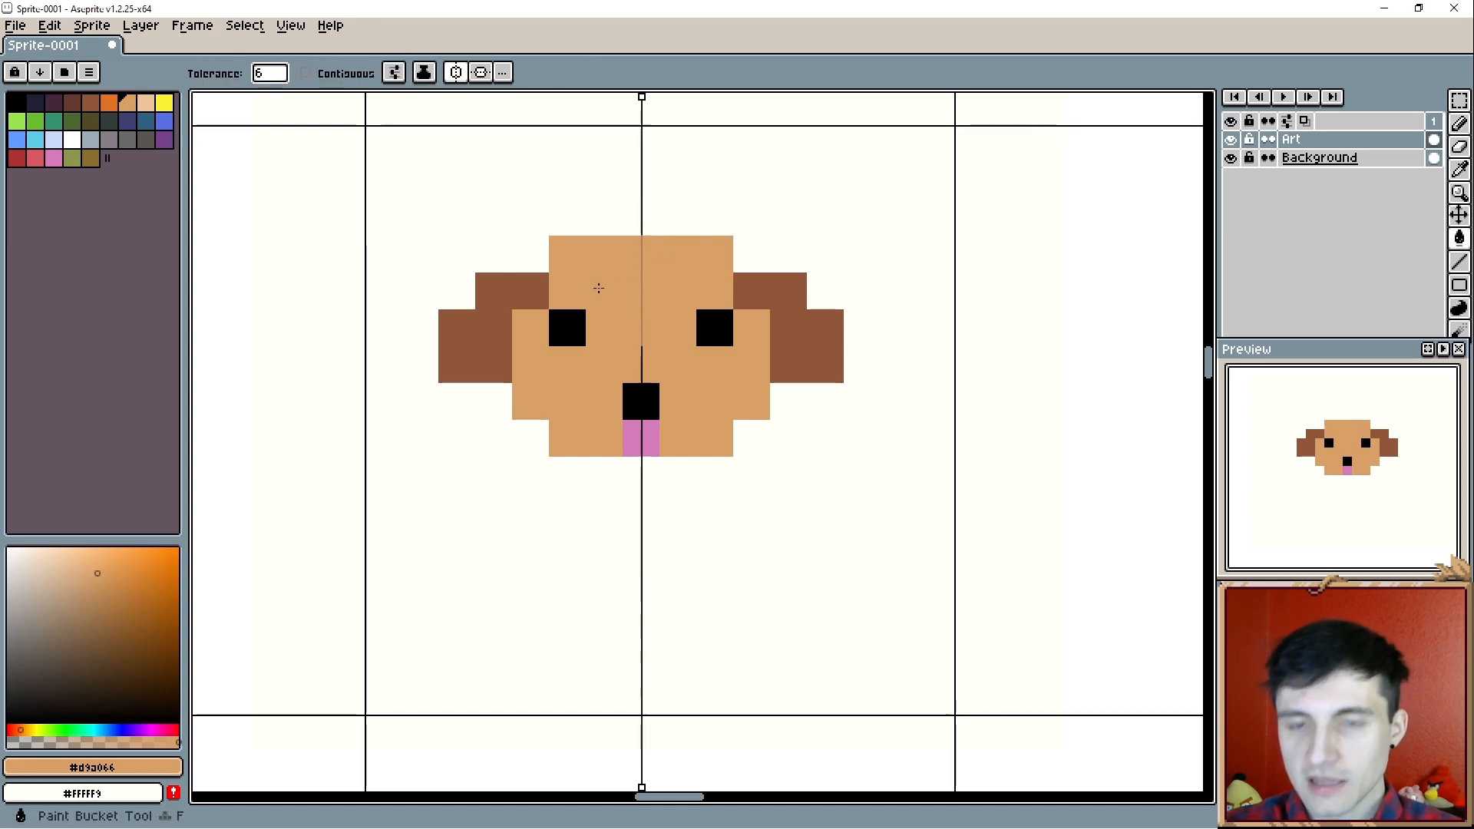
pyautogui.click(509, 303)
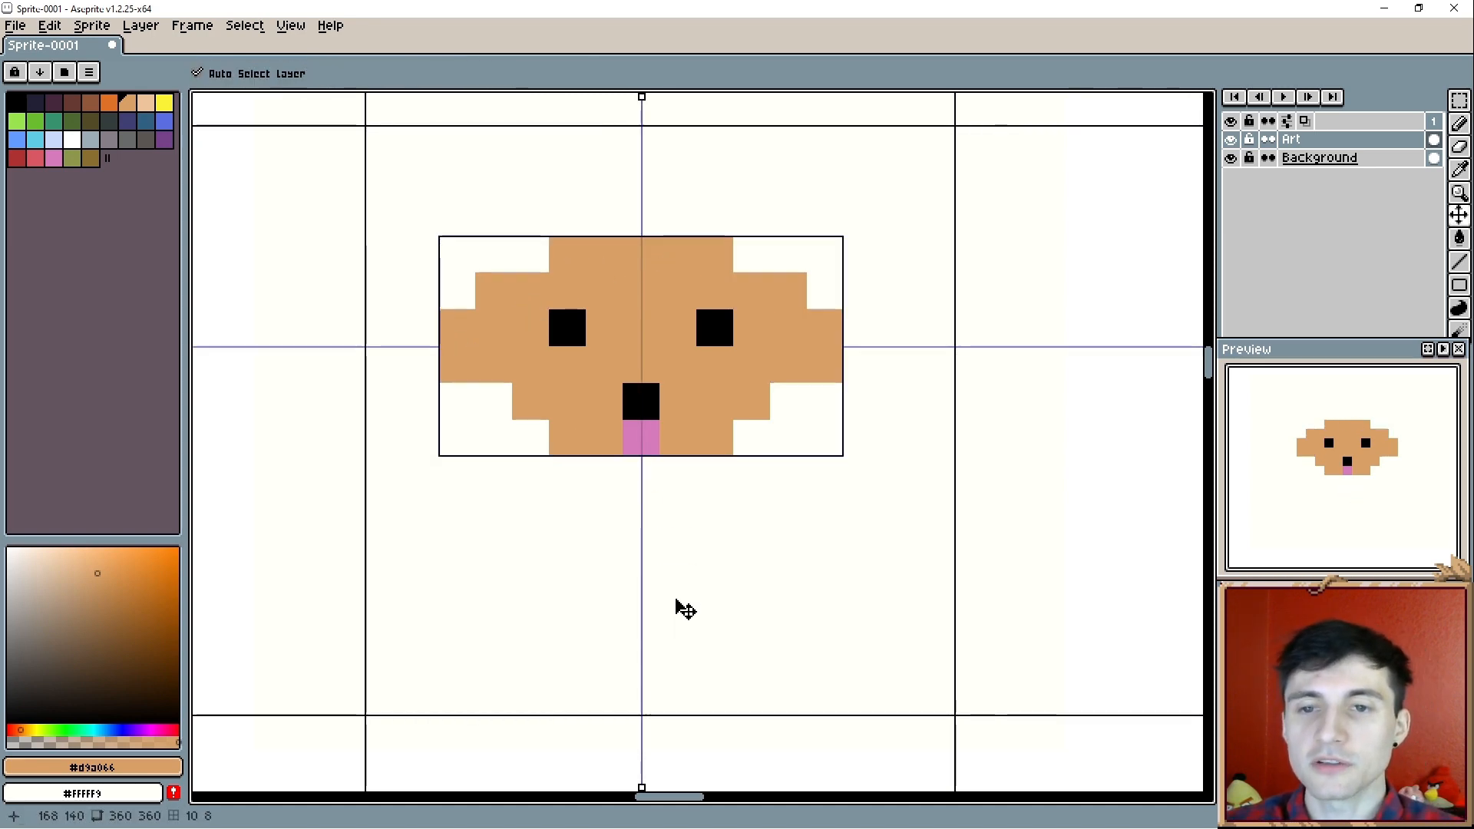
pyautogui.hotkey('ctrl', 'z')
pyautogui.press('alt')
pyautogui.keyDown('alt'); pyautogui.click(494, 349); pyautogui.keyUp('alt')
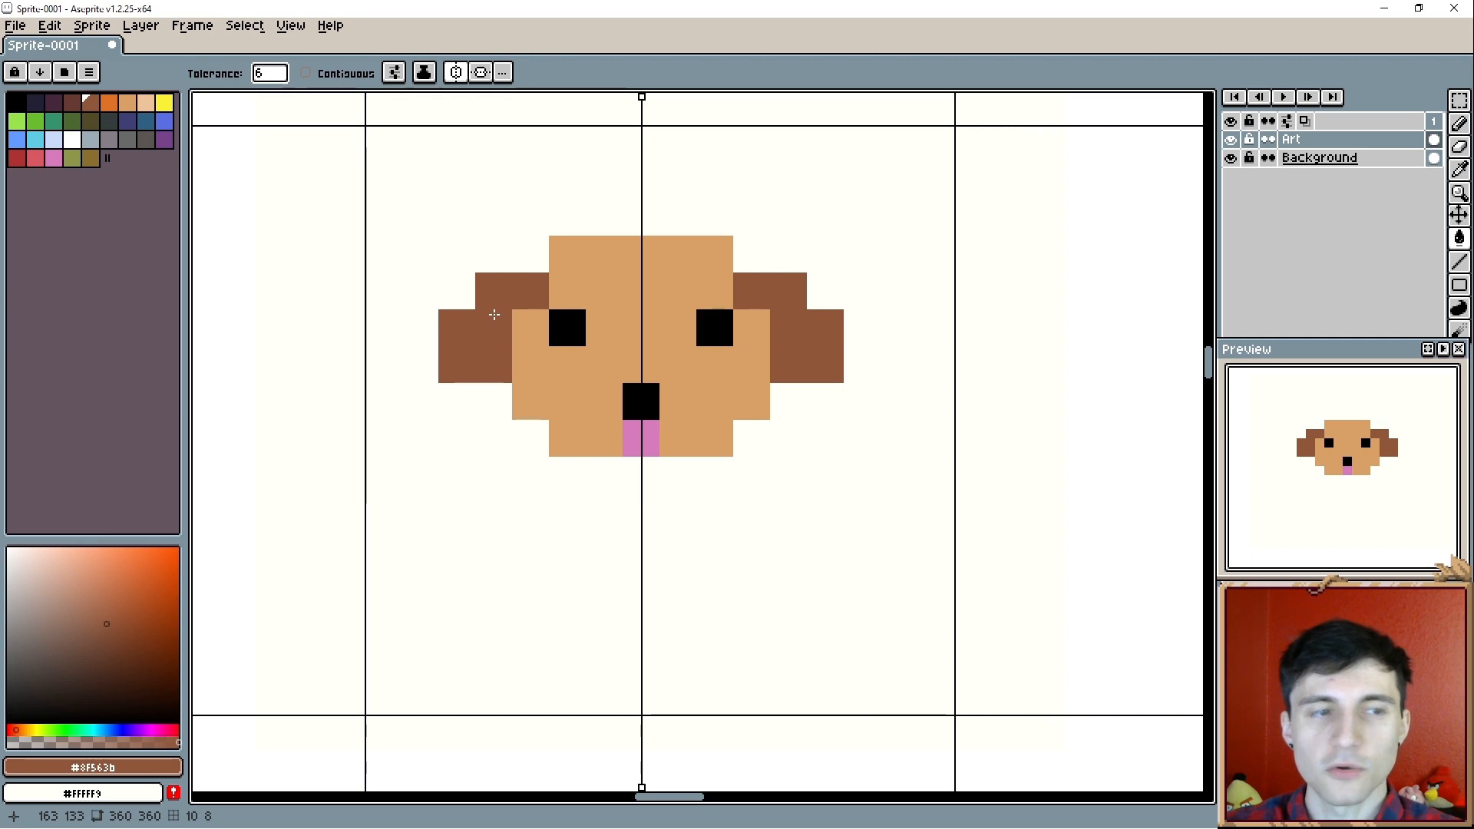
# - Outline the whole dog head and both ears with a one-pixel black (#000000) border
pyautogui.moveTo(652, 503)
pyautogui.mouseDown()
pyautogui.moveTo(635, 467)
pyautogui.moveTo(647, 511)
pyautogui.mouseUp()
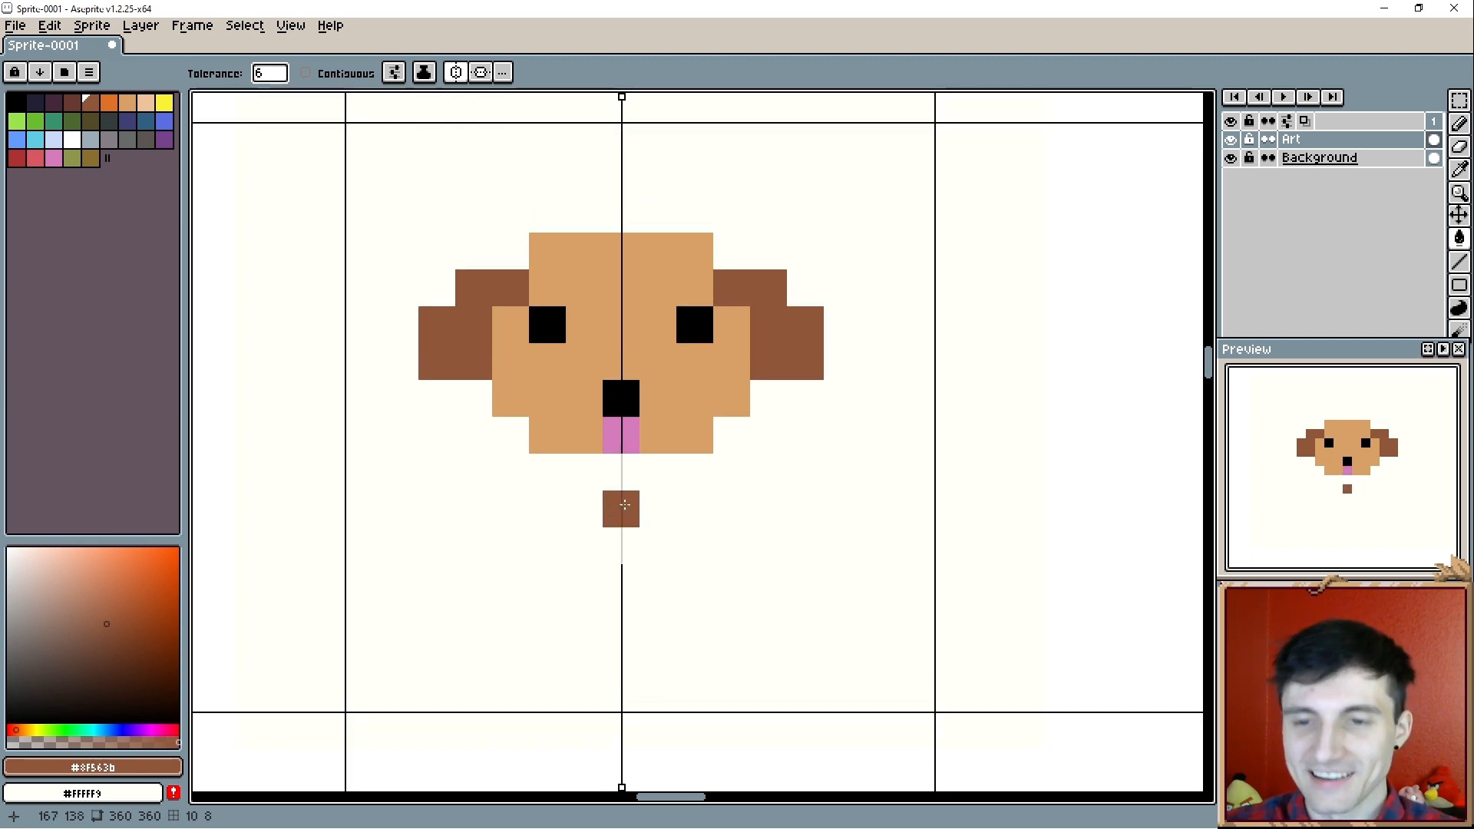
pyautogui.moveTo(695, 473); pyautogui.dragTo(639, 477)
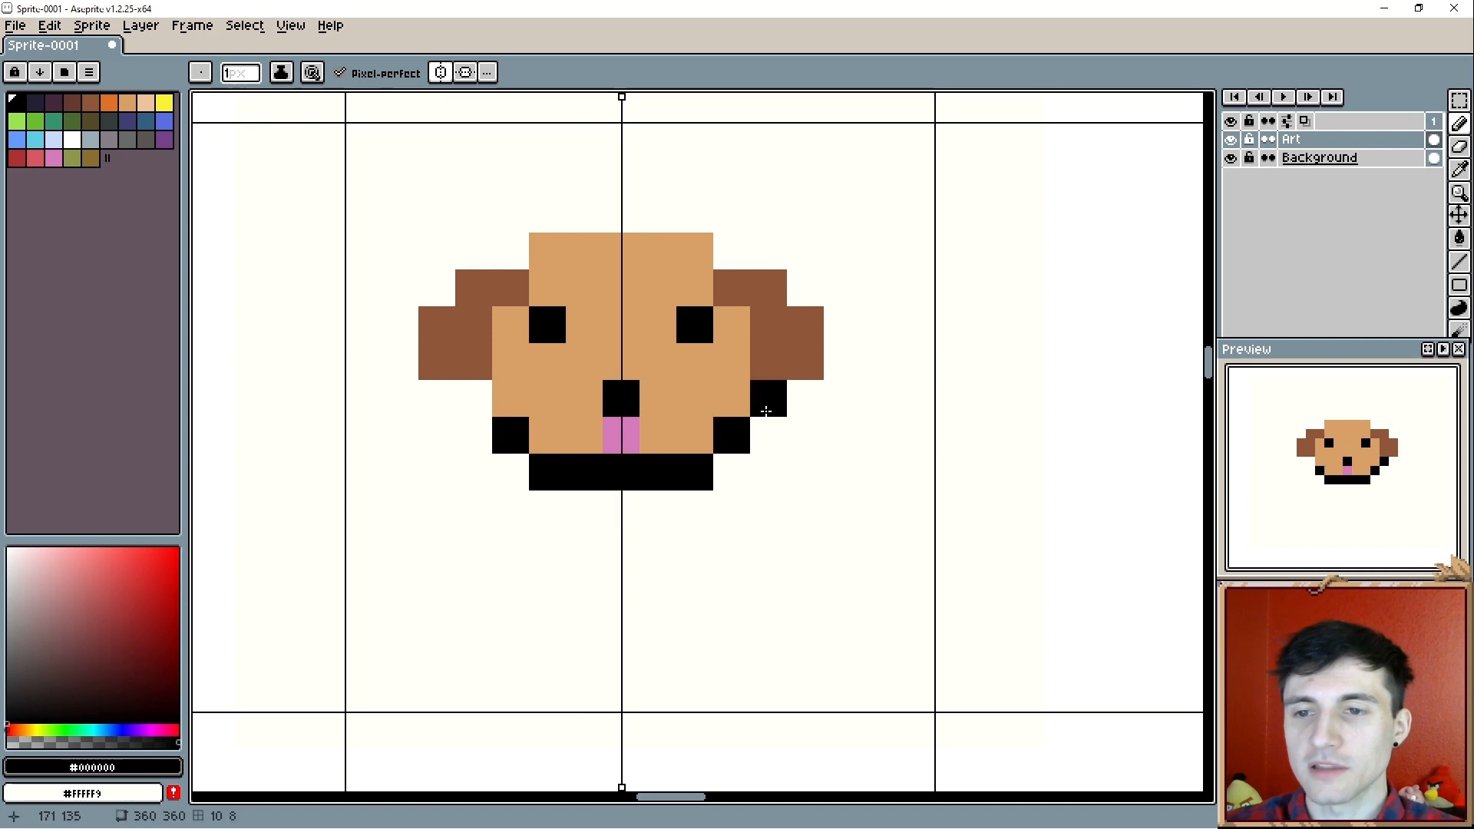
pyautogui.moveTo(767, 412)
pyautogui.mouseDown()
pyautogui.moveTo(809, 408)
pyautogui.moveTo(837, 377)
pyautogui.moveTo(846, 319)
pyautogui.moveTo(780, 261)
pyautogui.moveTo(729, 256)
pyautogui.moveTo(700, 225)
pyautogui.moveTo(649, 215)
pyautogui.mouseUp()
pyautogui.scroll(-4, 695, 541)
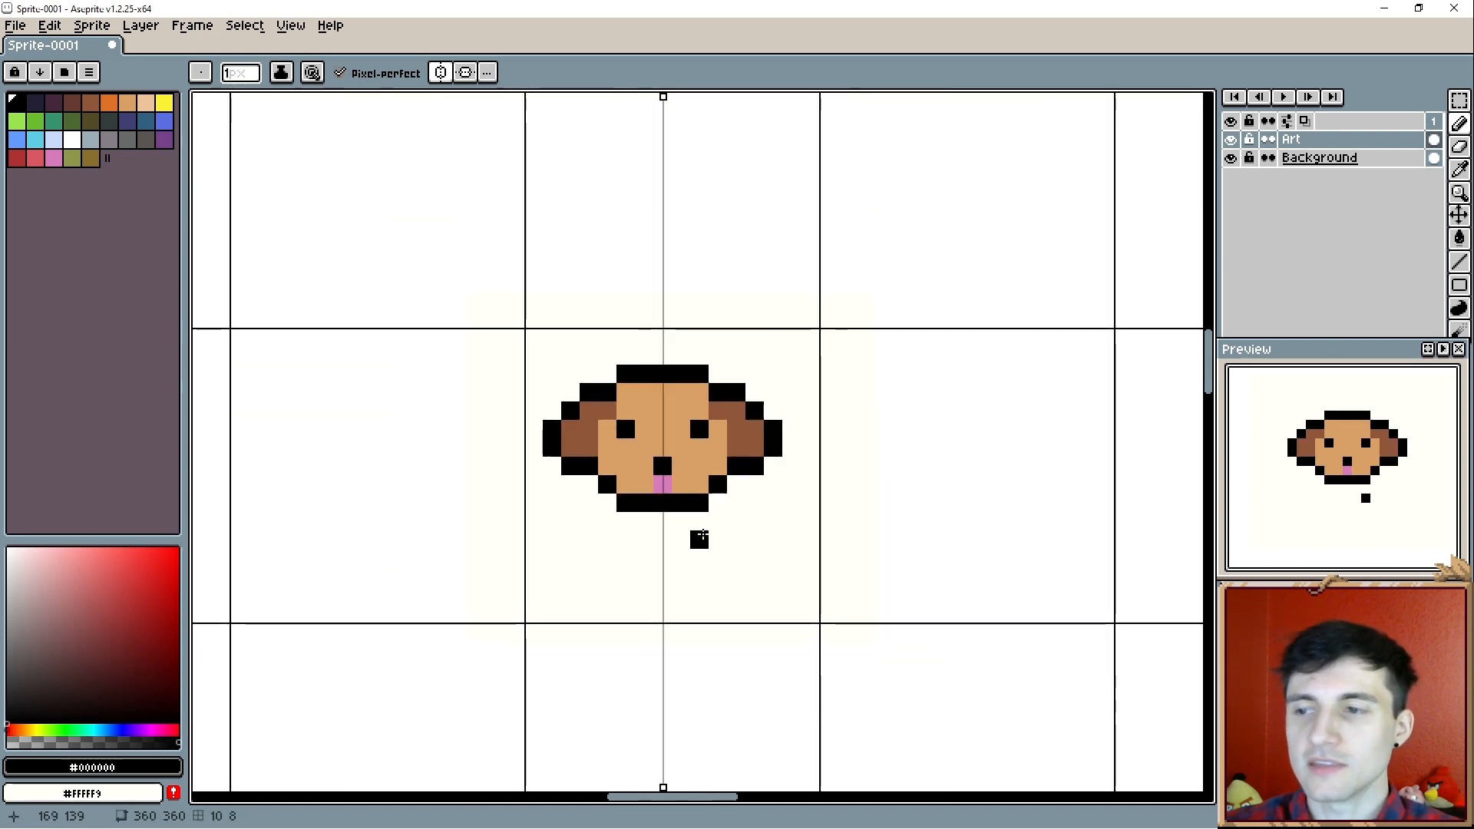
pyautogui.scroll(4, 699, 537)
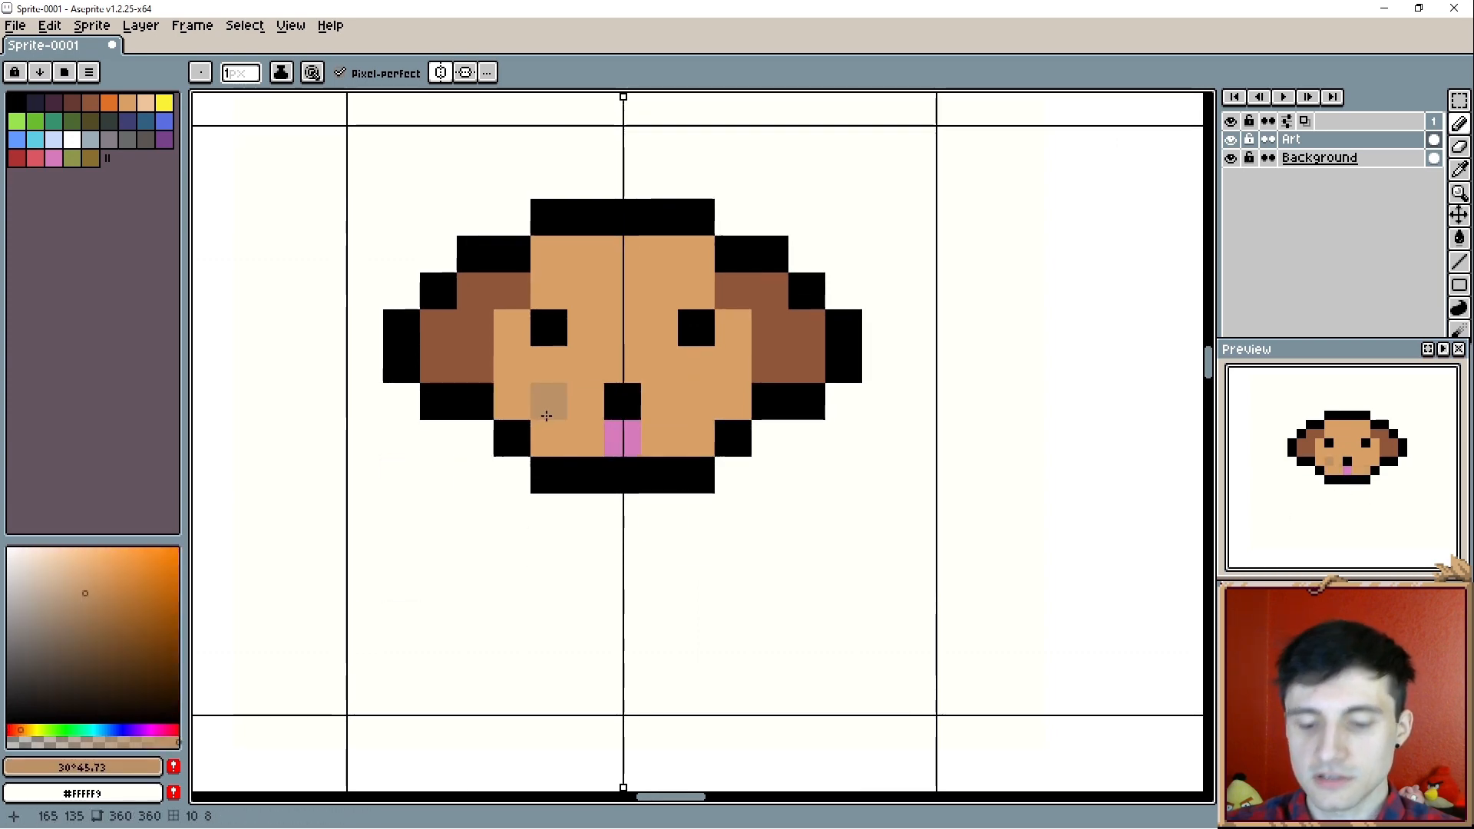
# - Paint a muzzle around the nose and tongue in a lighter tan, hue 30, saturation 41, value 88
pyautogui.keyDown('alt'); pyautogui.click(553, 397); pyautogui.keyUp('alt')
pyautogui.click(78, 567)
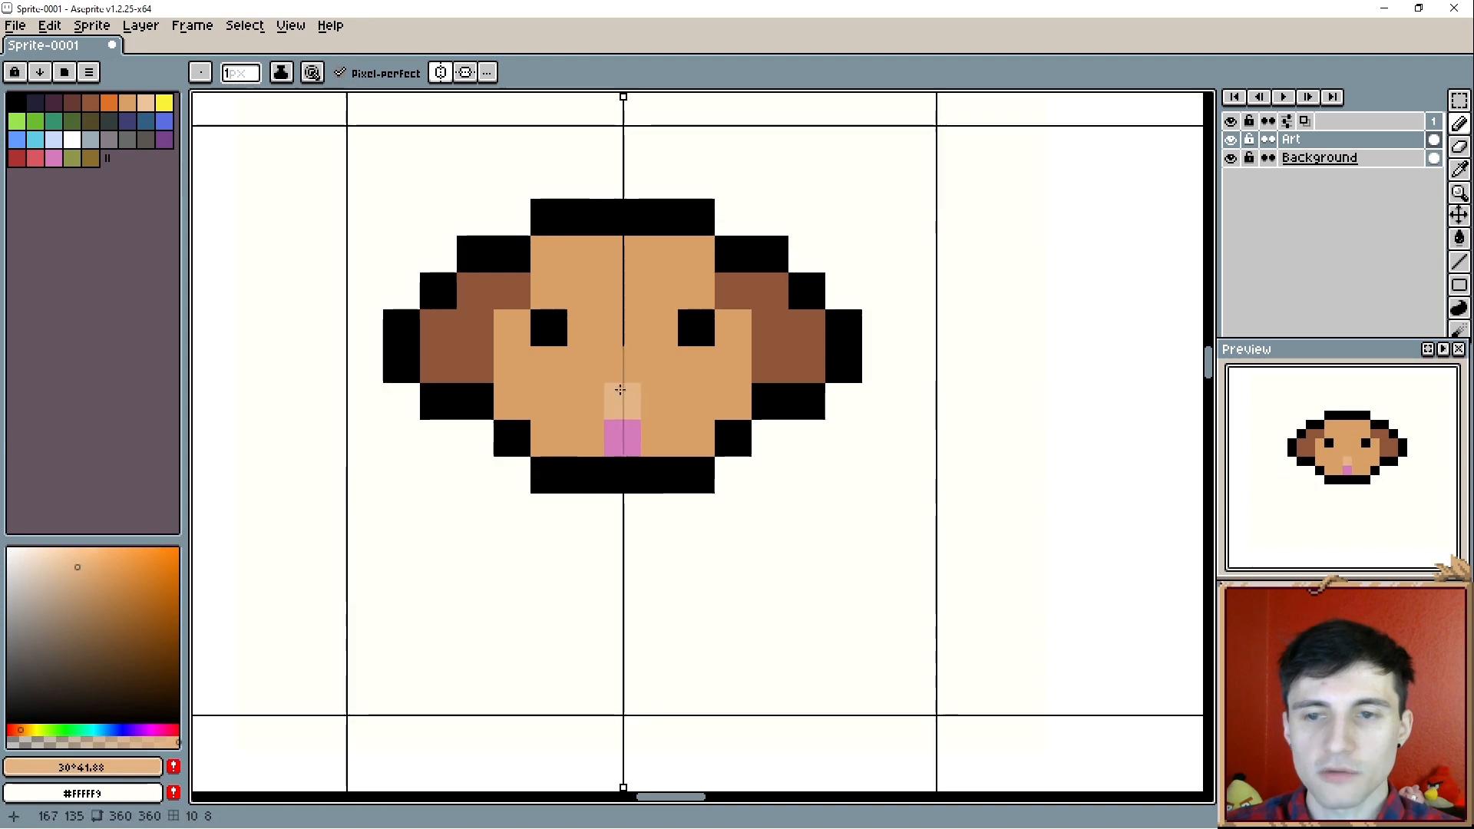
pyautogui.click(585, 401)
pyautogui.click(586, 438)
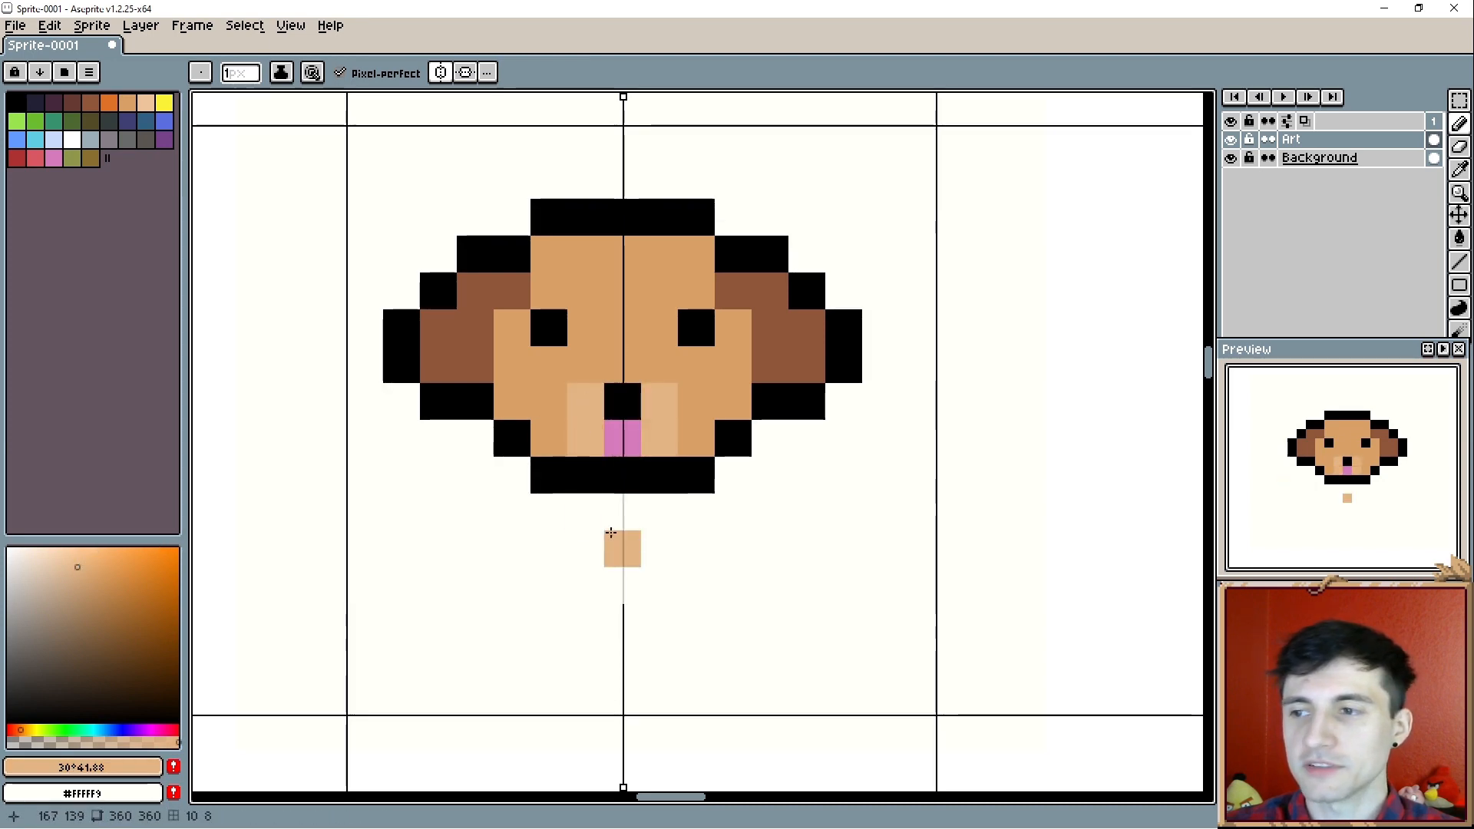
pyautogui.click(558, 436)
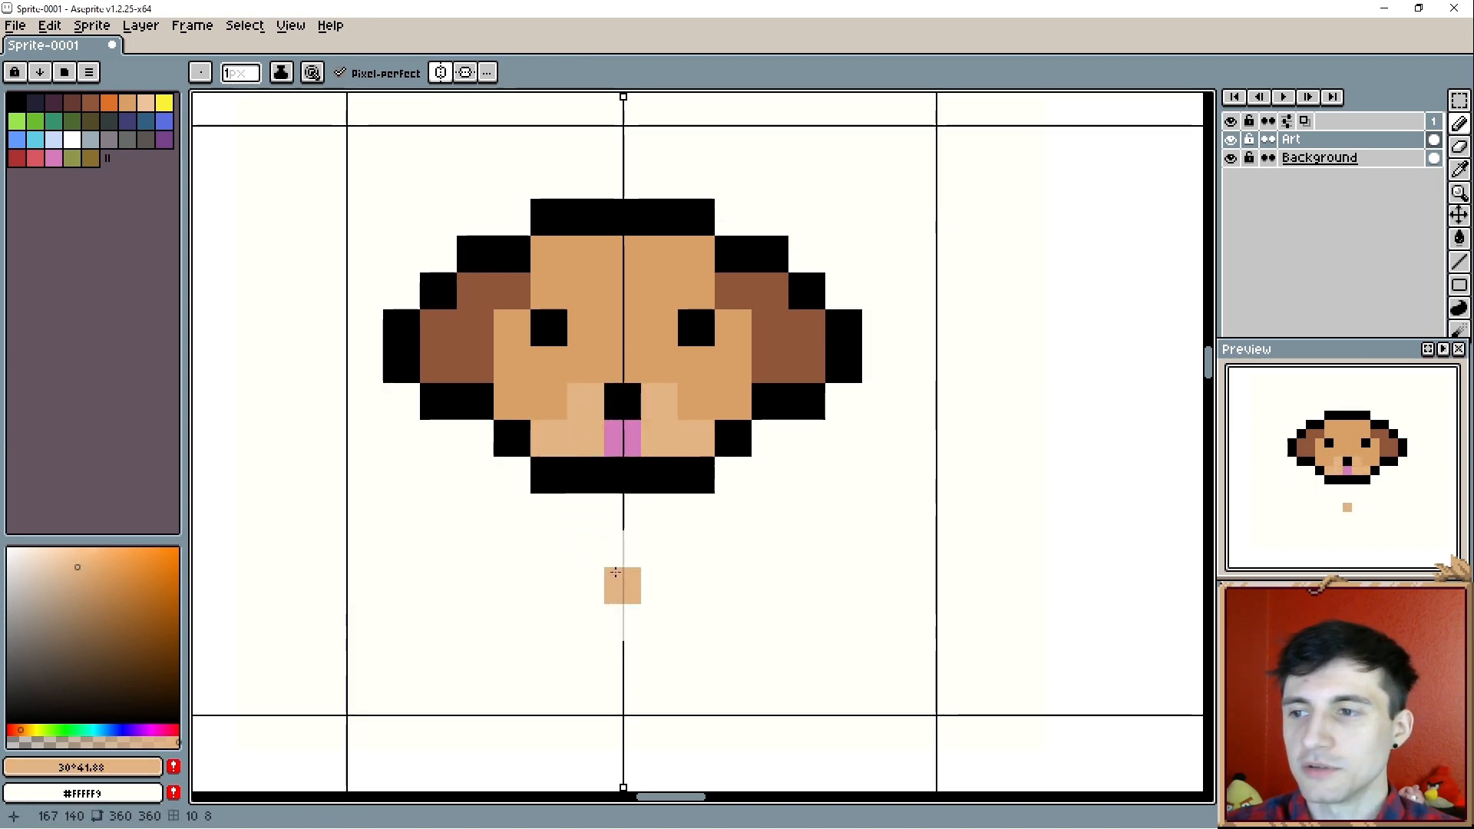
# - Recolour the muzzle with an even lighter tan, hue 30, saturation 36, value 90
pyautogui.scroll(1, 618, 565)
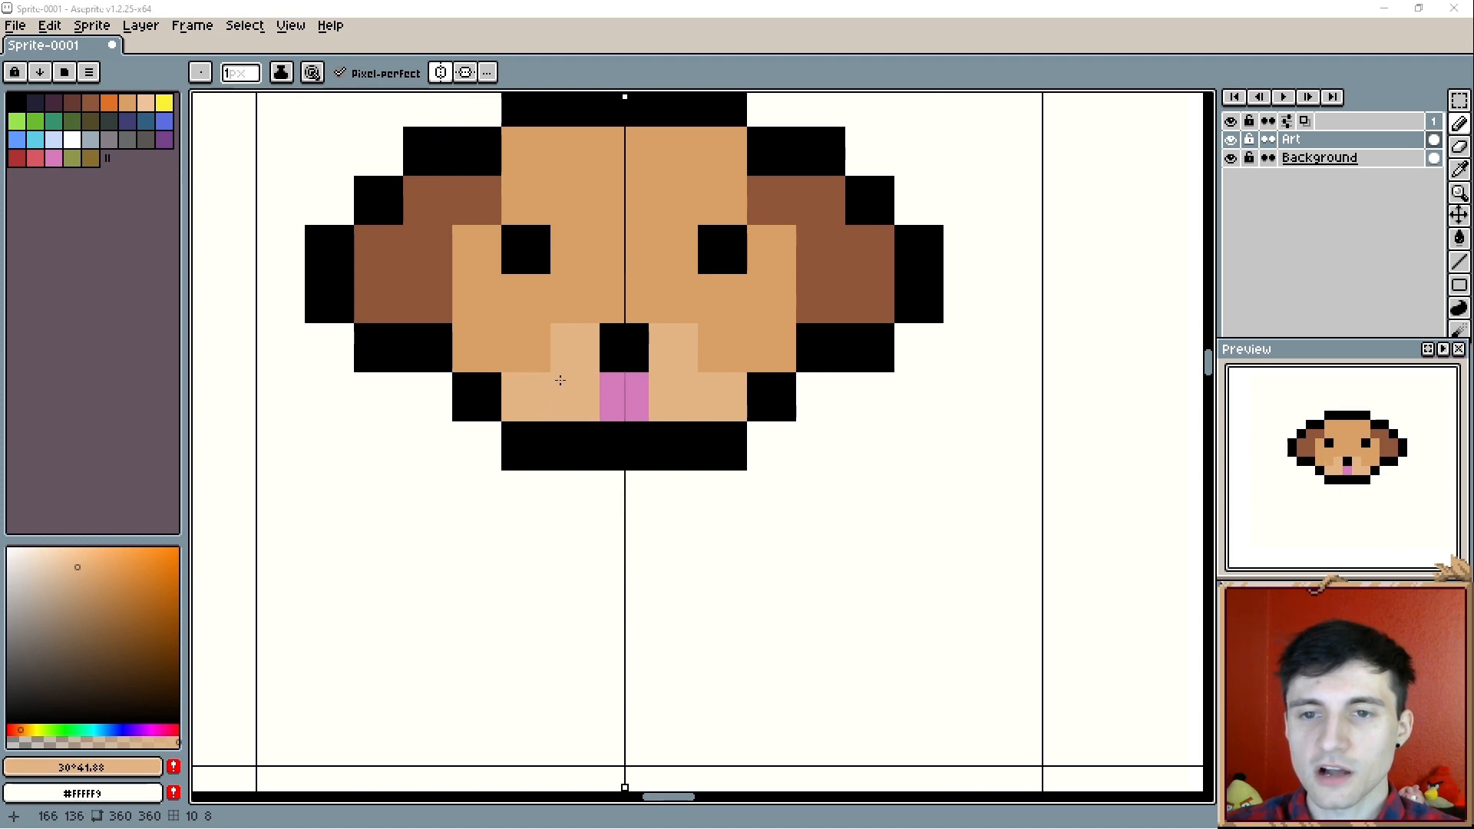
pyautogui.press('i')
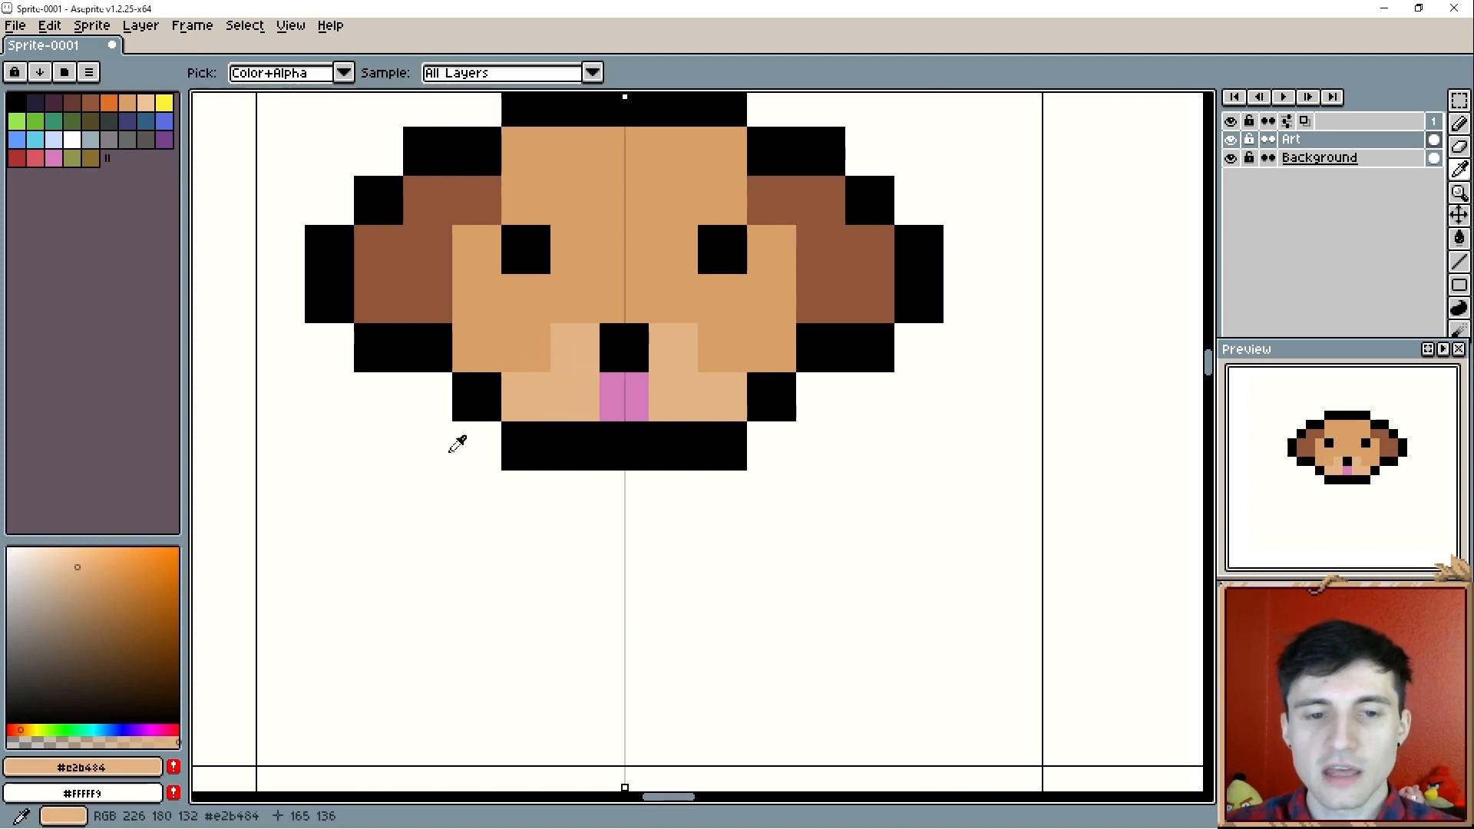
pyautogui.press('b')
pyautogui.click(69, 564)
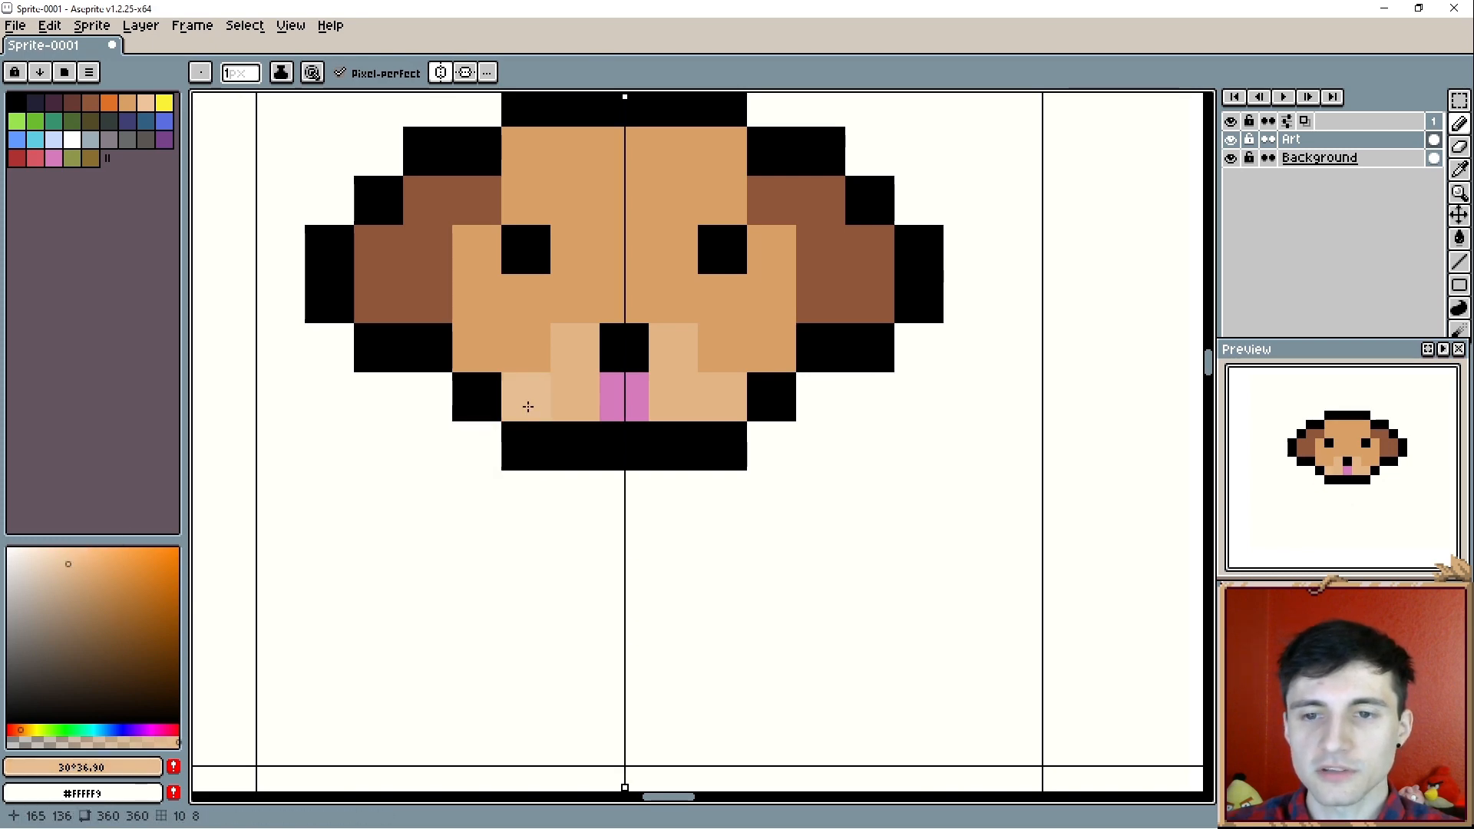
pyautogui.click(673, 396)
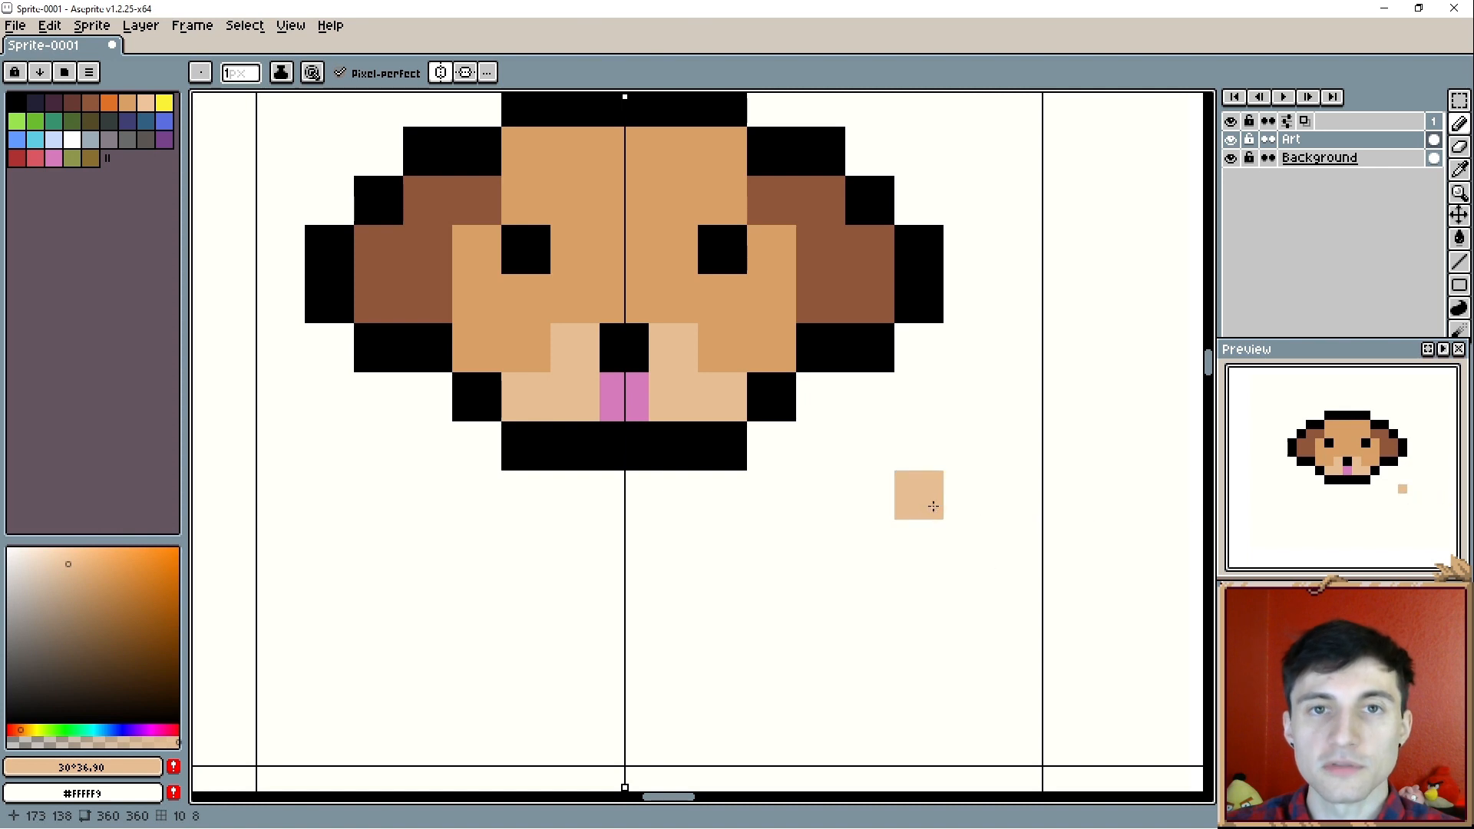
# - Check the head in the preview at different sizes and add mirrored eyebrow pixels in the muzzle colour (#e6be93)
pyautogui.scroll(-1, 1359, 493)
pyautogui.scroll(-1, 1363, 495)
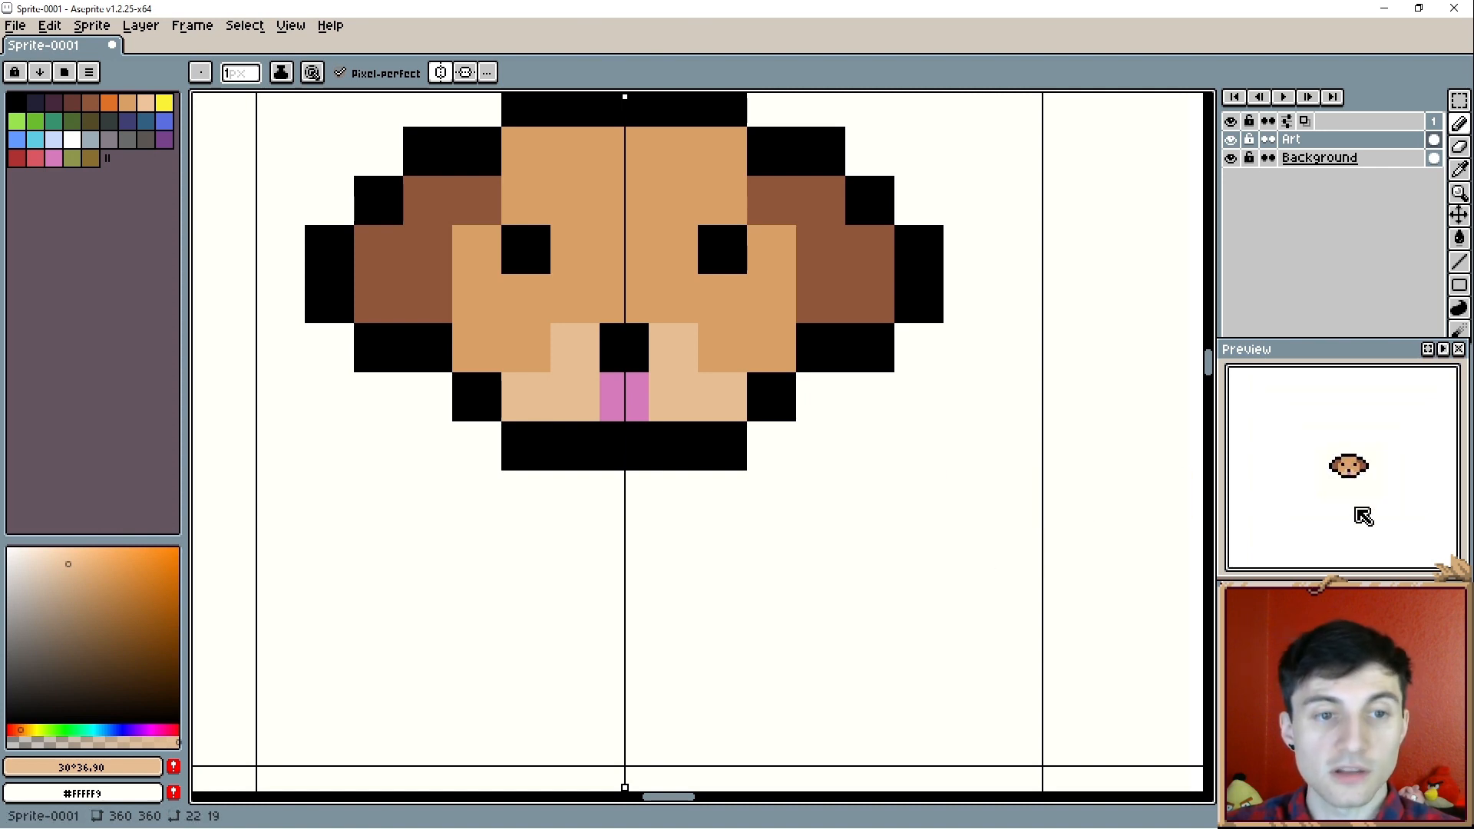
pyautogui.scroll(5, 1363, 514)
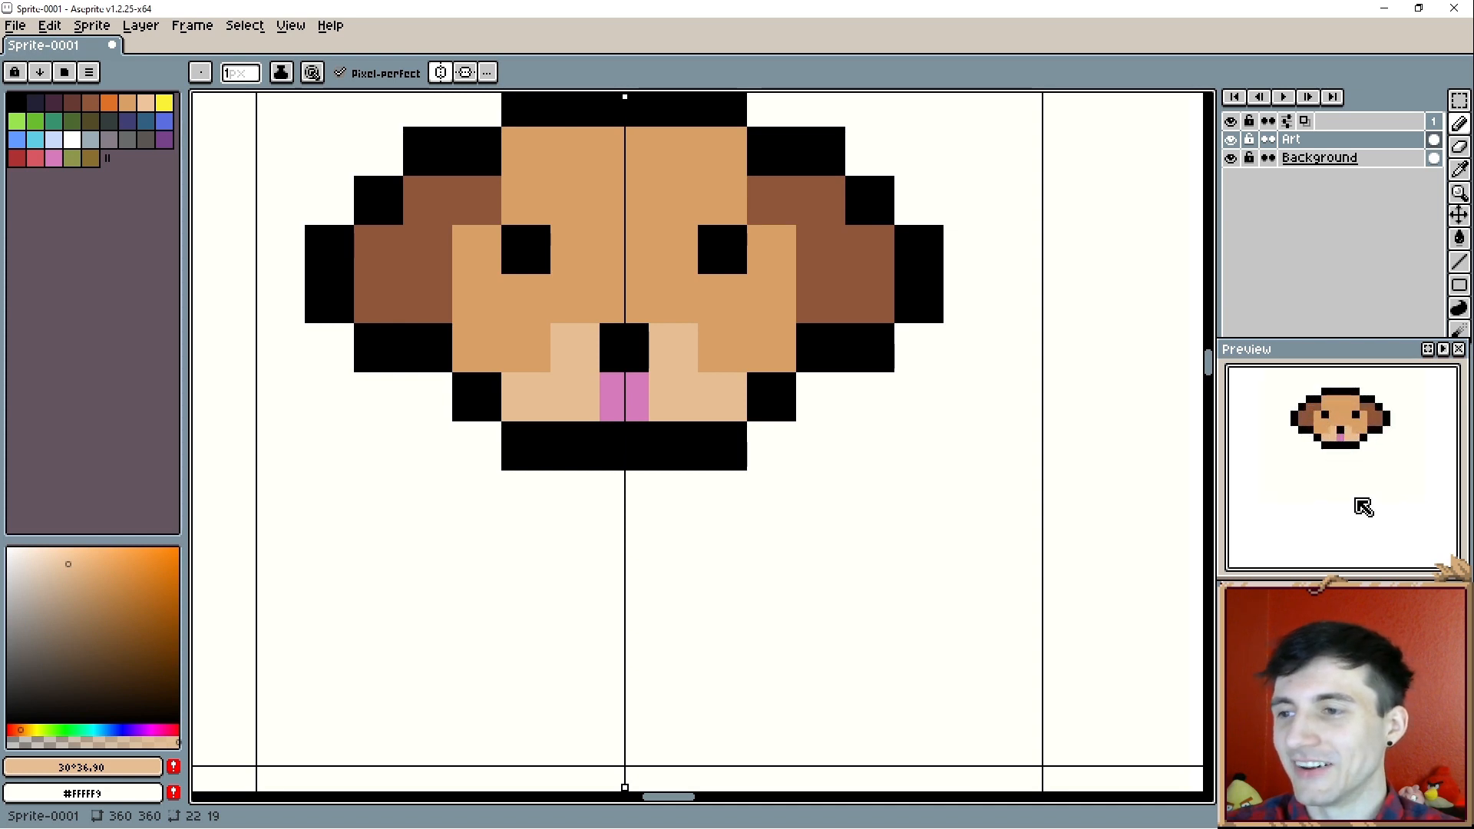
pyautogui.scroll(3, 1359, 446)
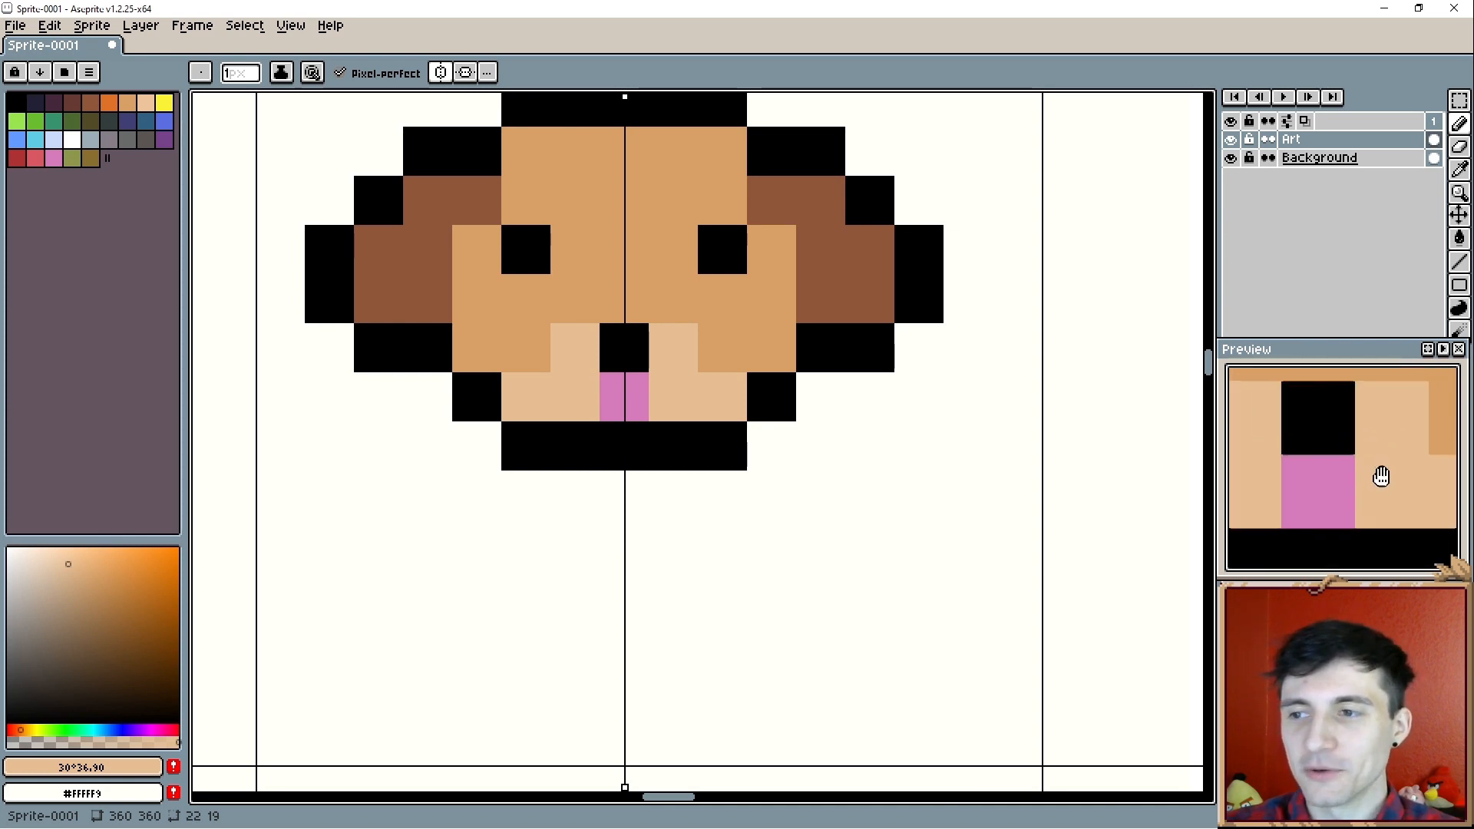
pyautogui.scroll(-3, 1325, 476)
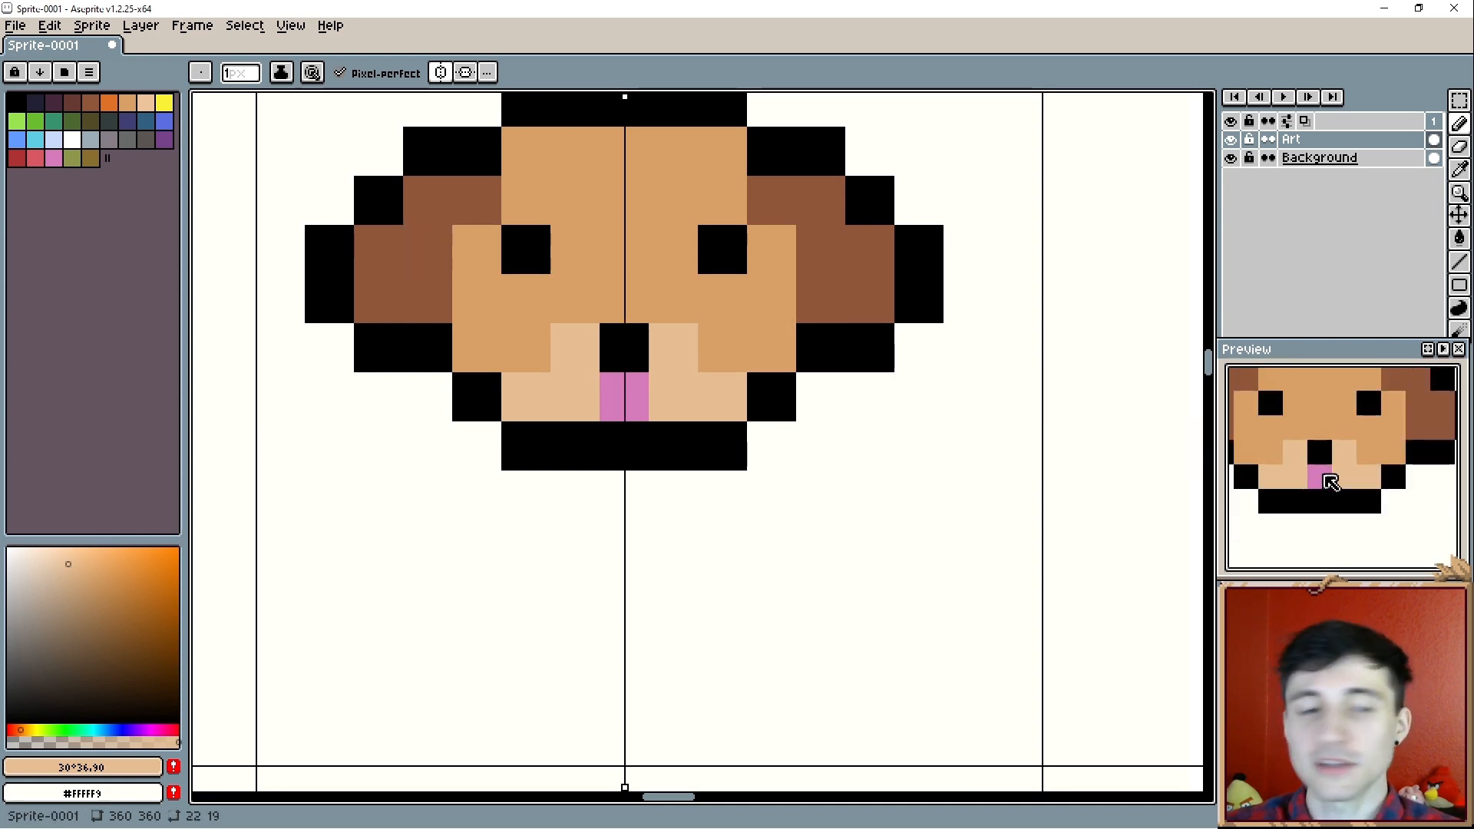
pyautogui.keyDown('alt'); pyautogui.click(701, 418); pyautogui.keyUp('alt')
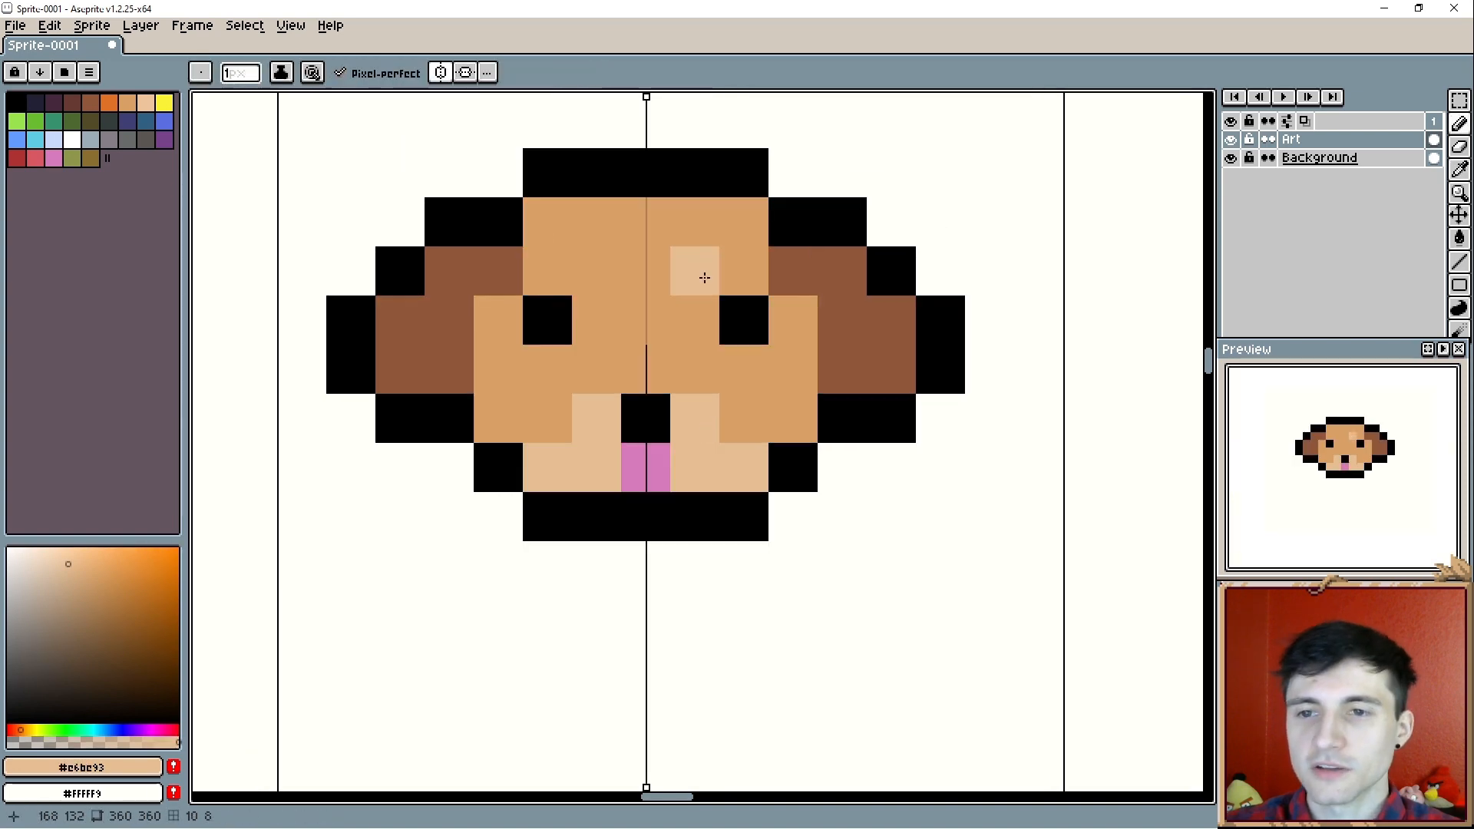
pyautogui.click(699, 273)
pyautogui.moveTo(823, 504); pyautogui.dragTo(808, 528)
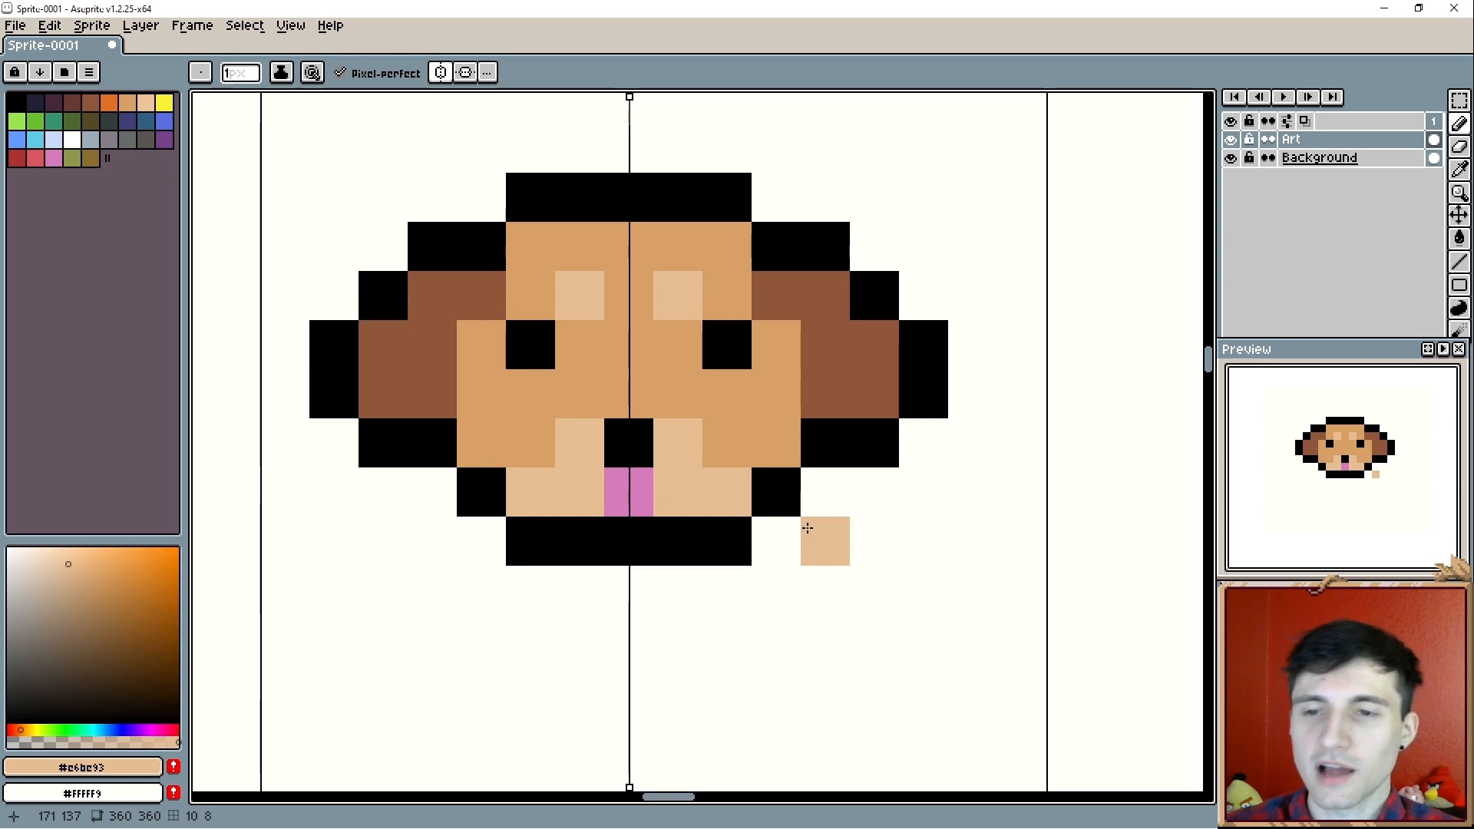
# - Select the finished dog head with the rectangular marquee, move it into the neighbouring grid cell on its left and deselect it
pyautogui.keyDown('alt'); pyautogui.click(726, 349); pyautogui.keyUp('alt')
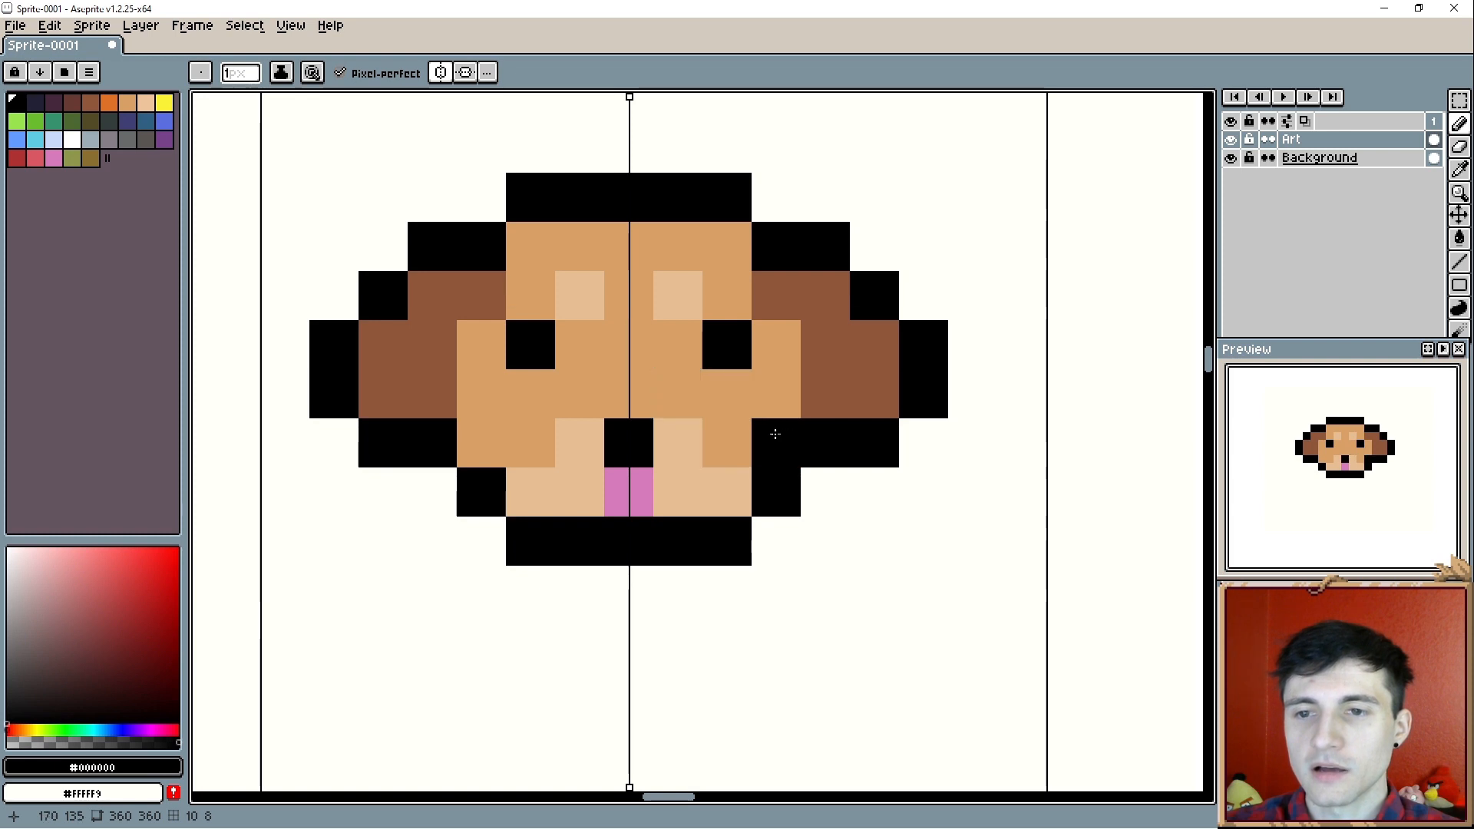
pyautogui.scroll(-3, 776, 434)
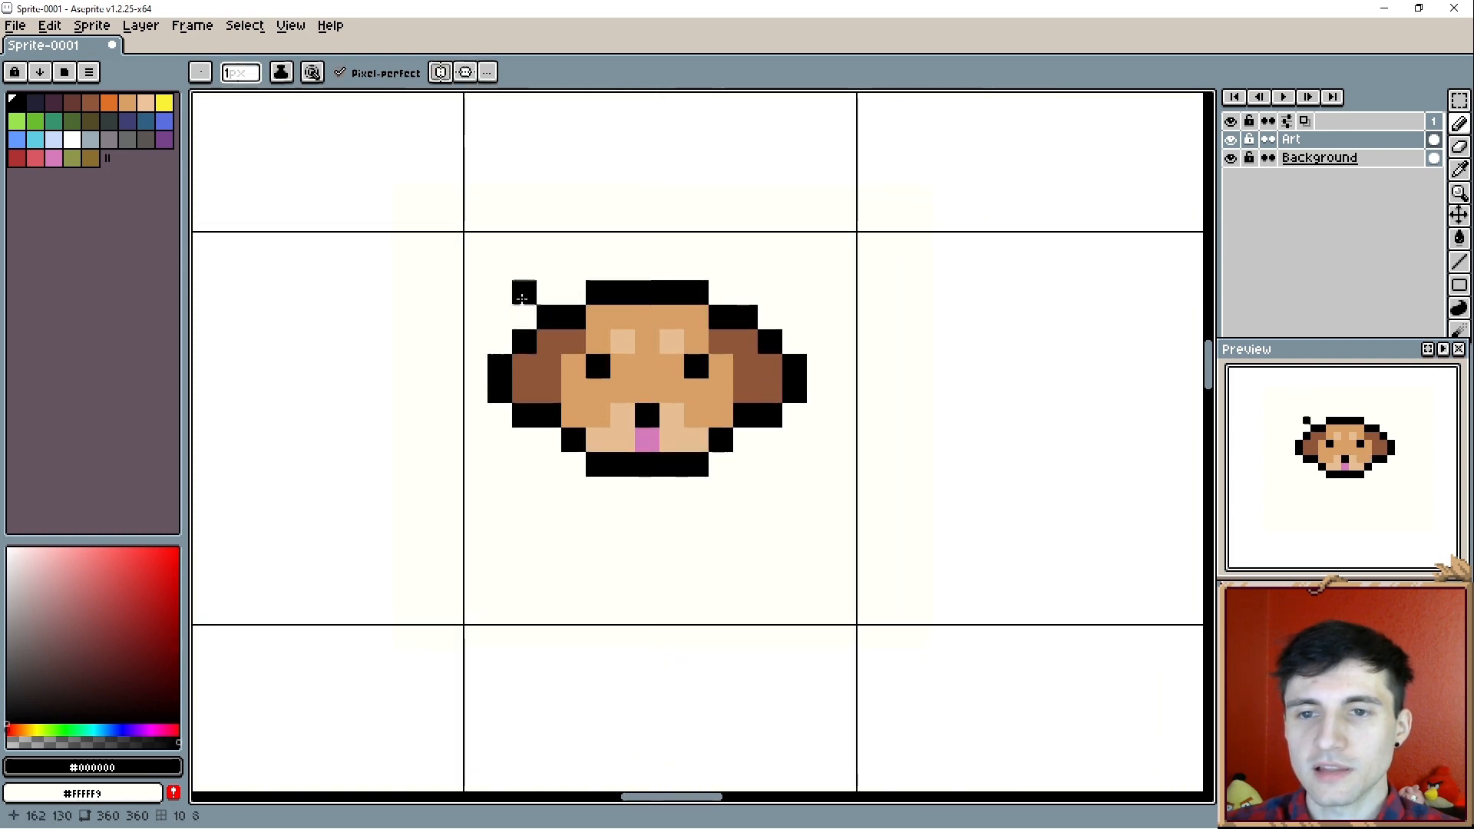
pyautogui.press('m')
pyautogui.moveTo(484, 276); pyautogui.dragTo(811, 481)
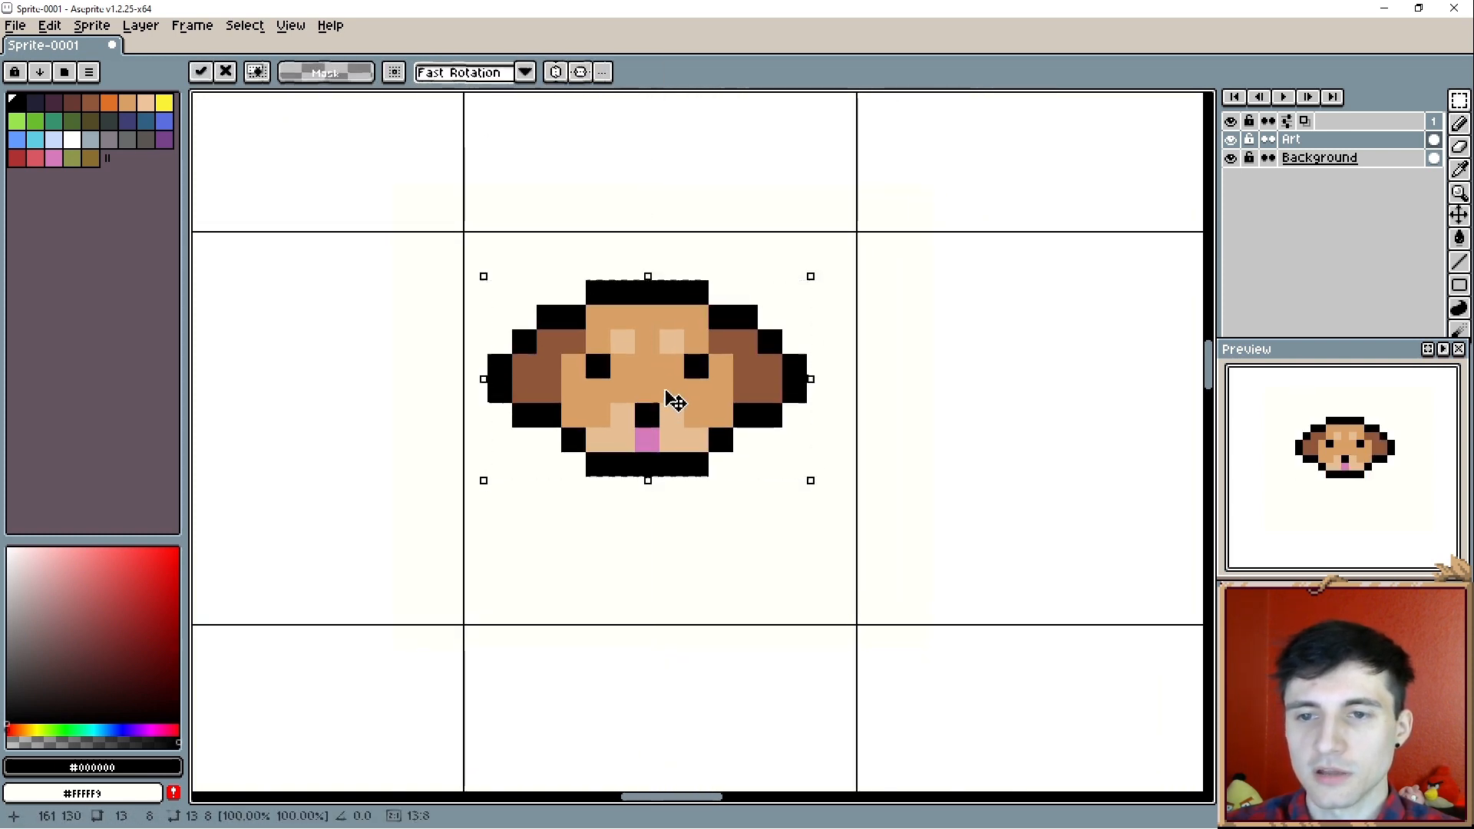
pyautogui.moveTo(666, 395); pyautogui.dragTo(298, 397)
pyautogui.click(496, 406)
pyautogui.scroll(-3, 496, 405)
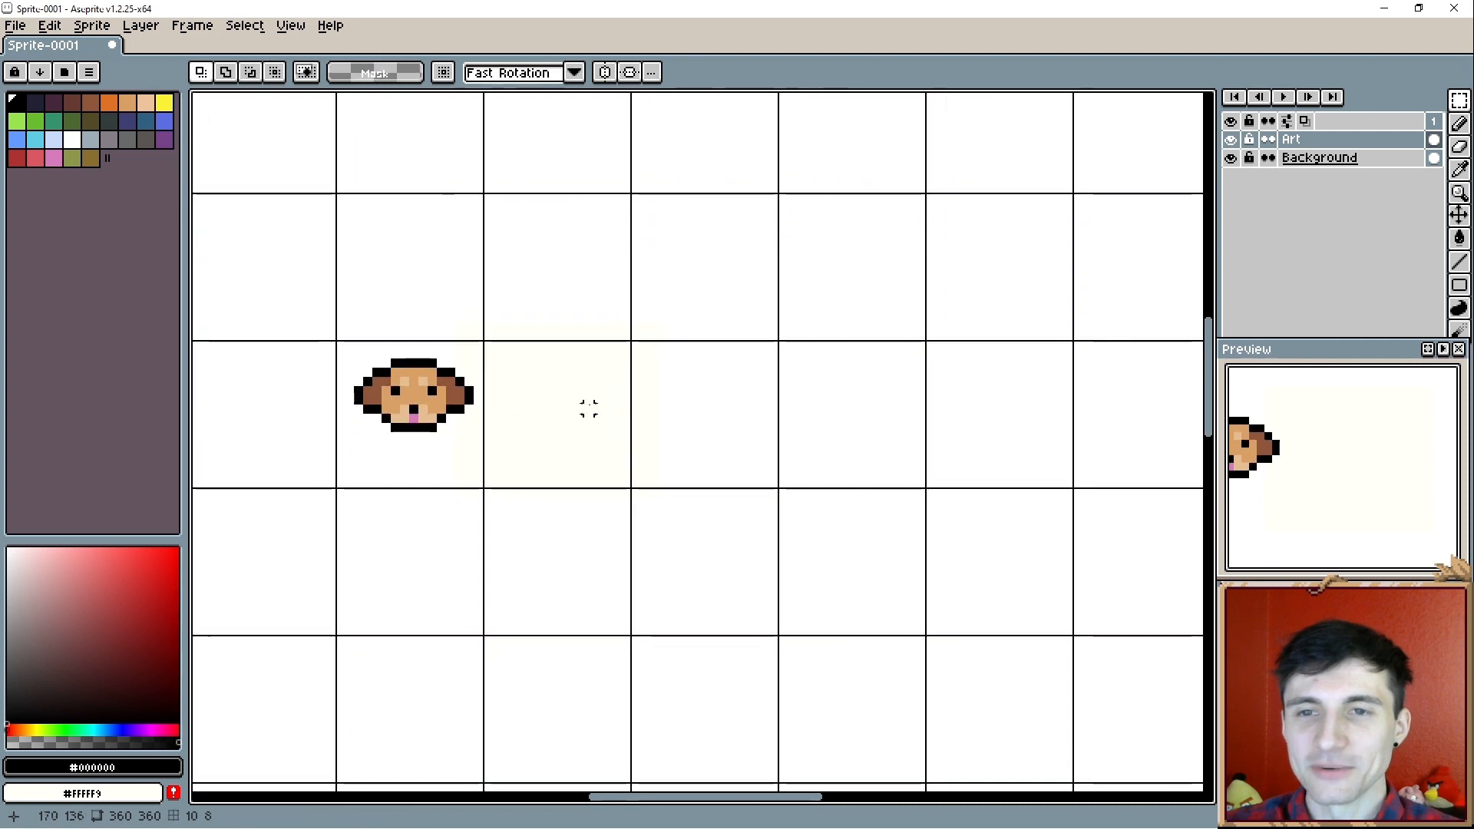
# - Turn on horizontal symmetry and draw a T-shaped black nose in the empty grid cell beside the dog head
pyautogui.click(607, 74)
pyautogui.scroll(2, 588, 353)
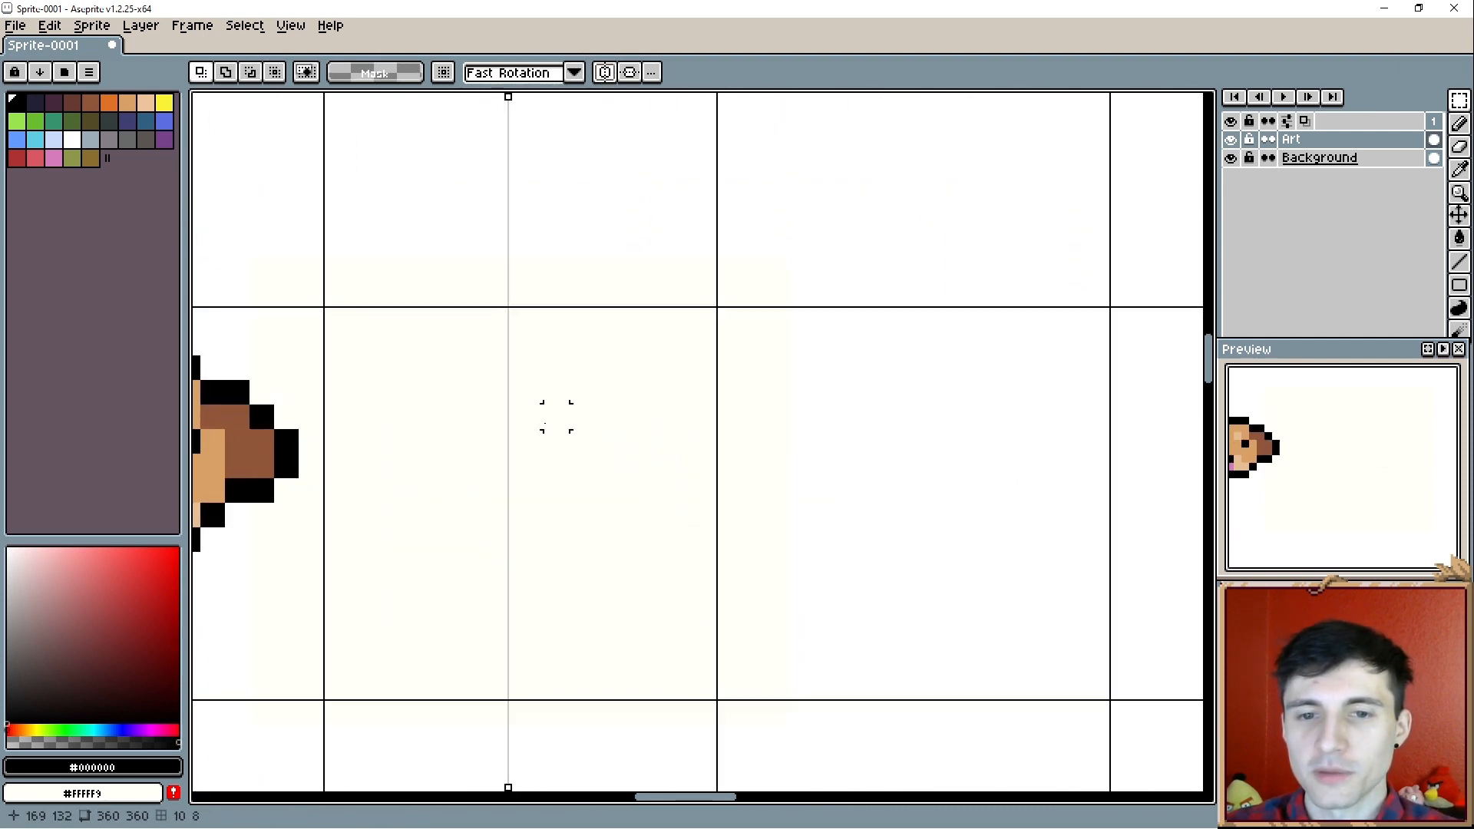
pyautogui.moveTo(556, 415); pyautogui.dragTo(668, 392)
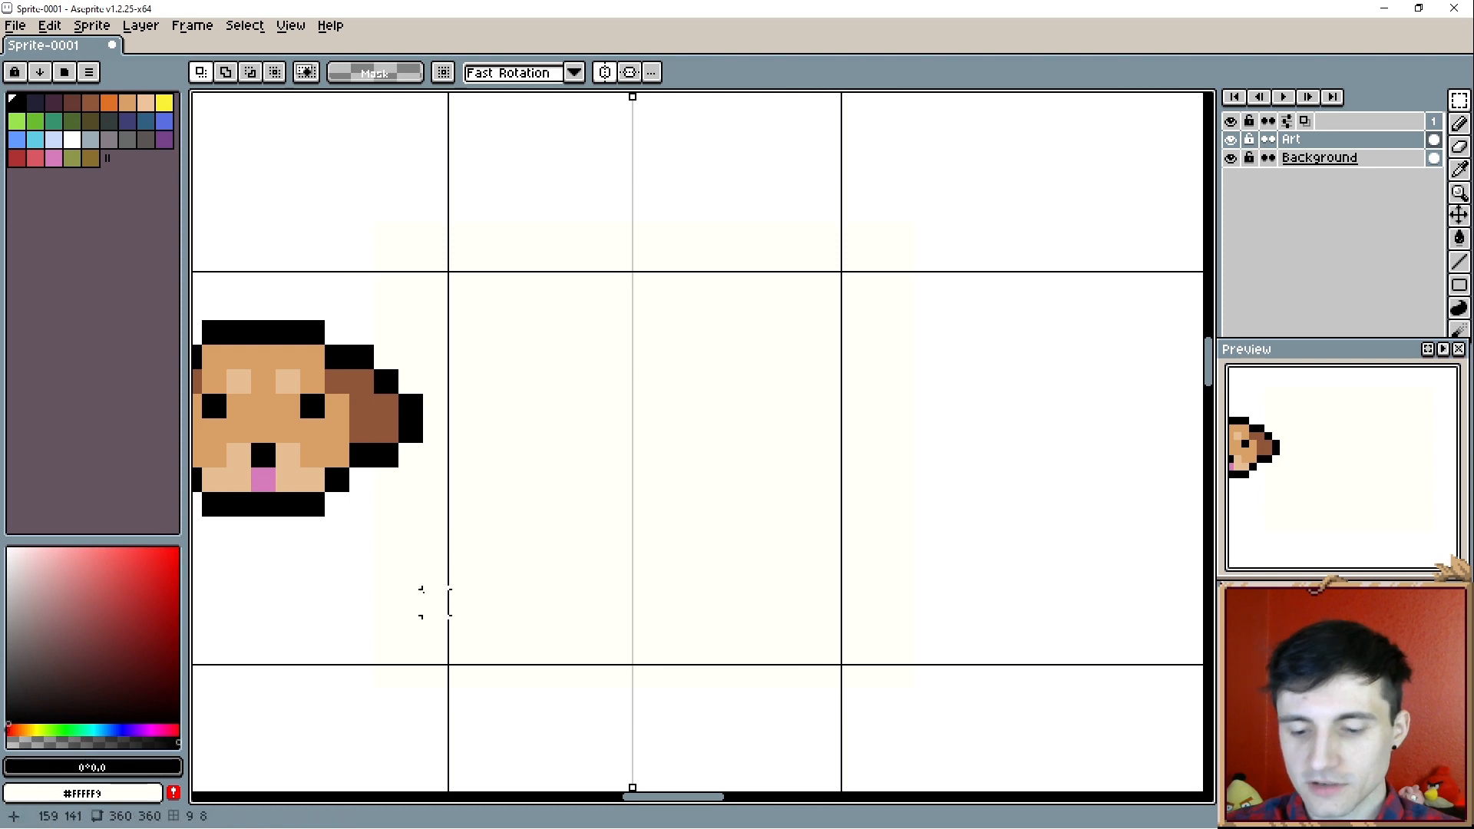
pyautogui.press('b')
pyautogui.scroll(1, 680, 431)
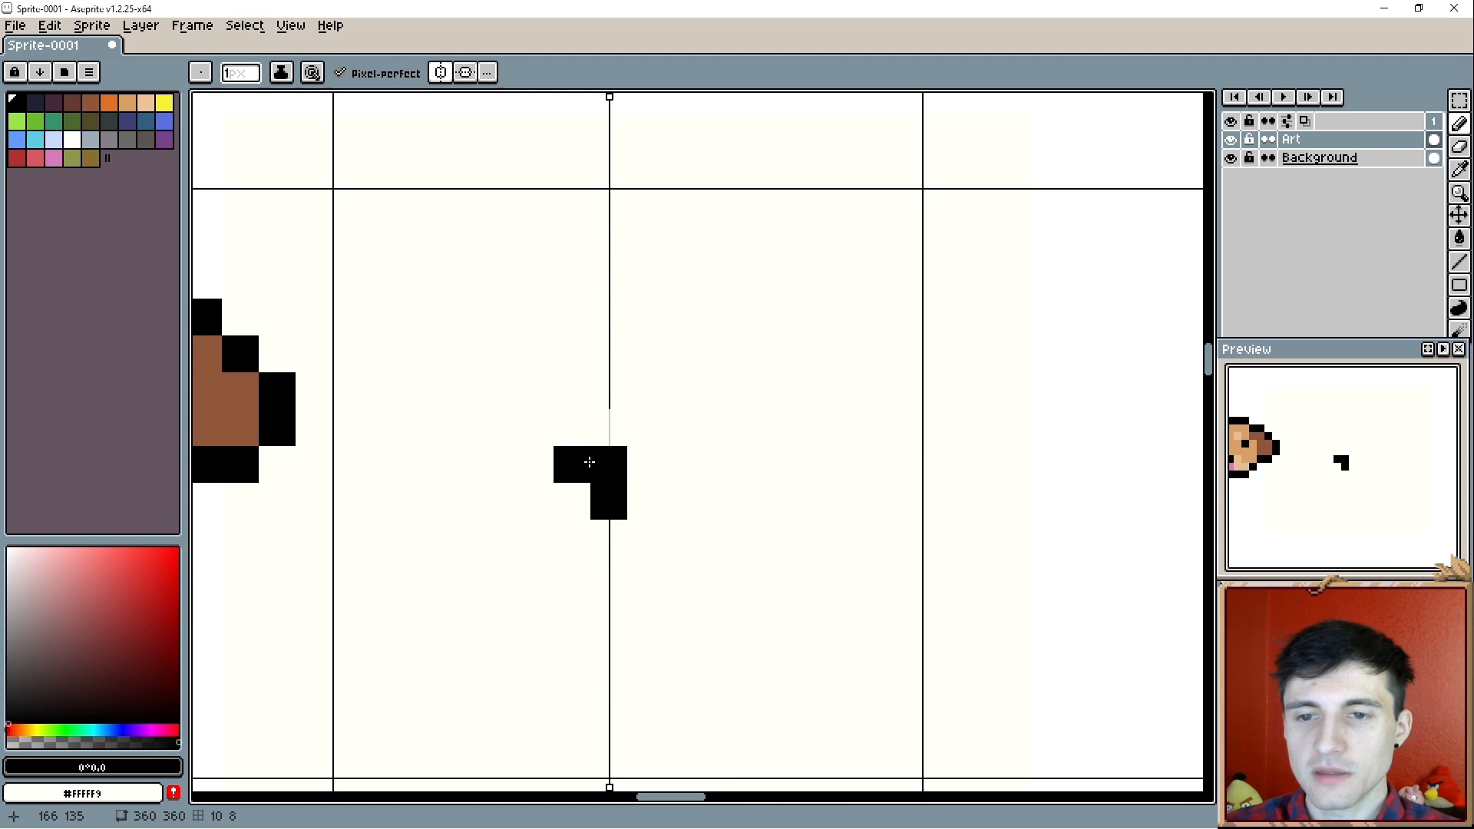
pyautogui.click(646, 463)
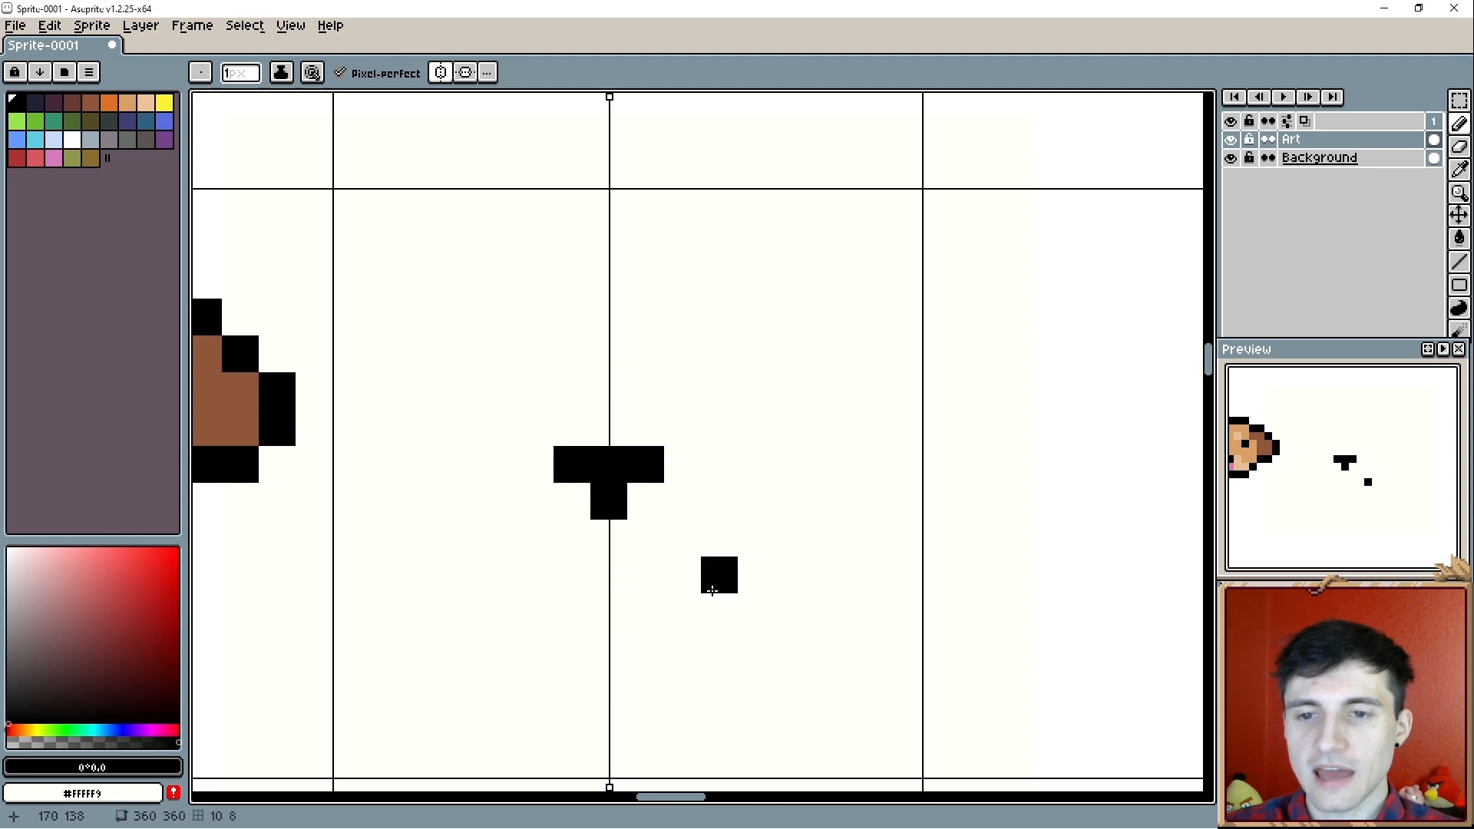
# - Draw mirrored black eyes, each two by two pixels, above and to either side of the nose
pyautogui.scroll(-1, 719, 576)
pyautogui.scroll(-1, 708, 547)
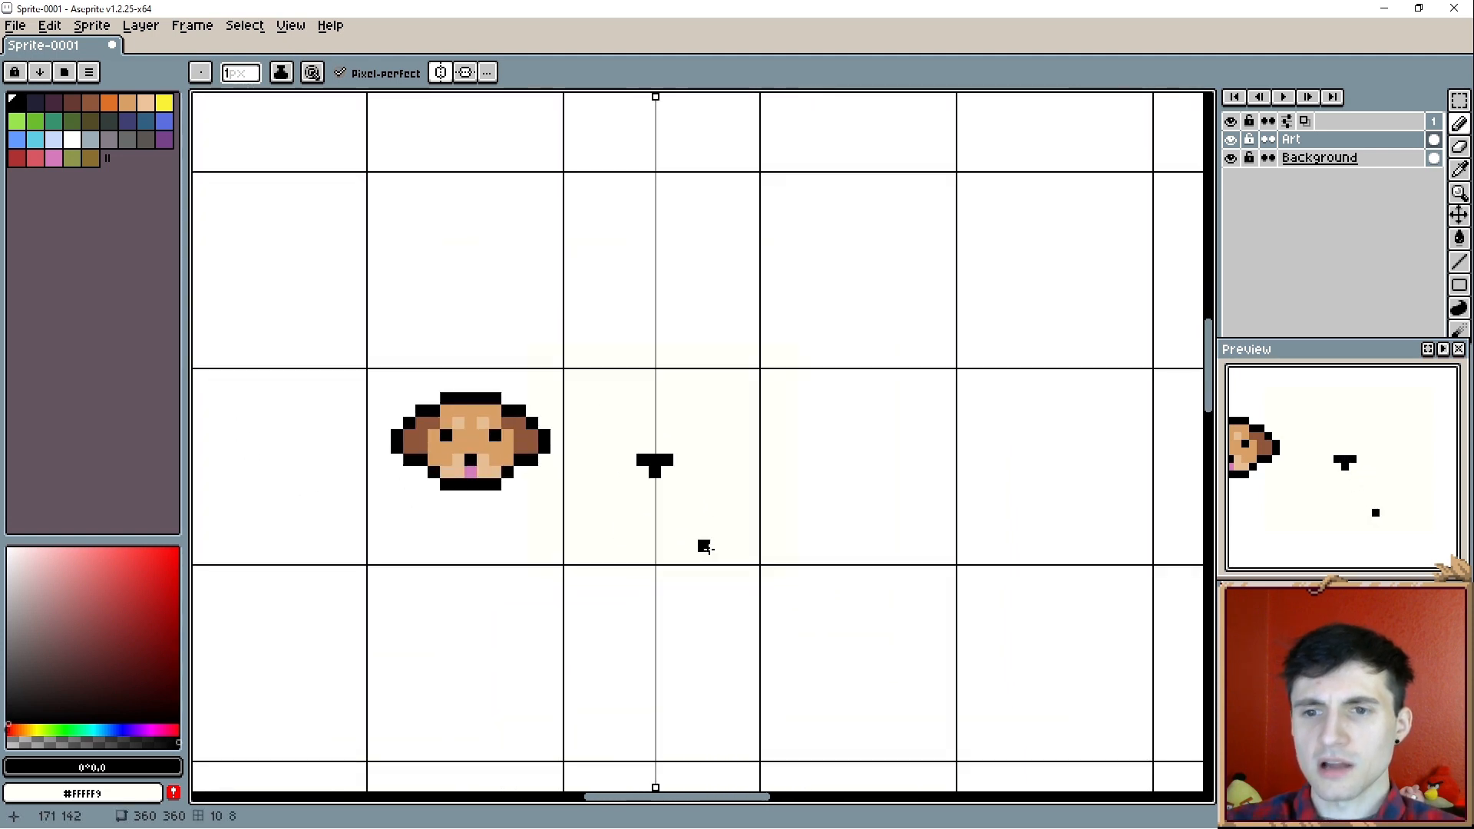
pyautogui.scroll(2, 708, 547)
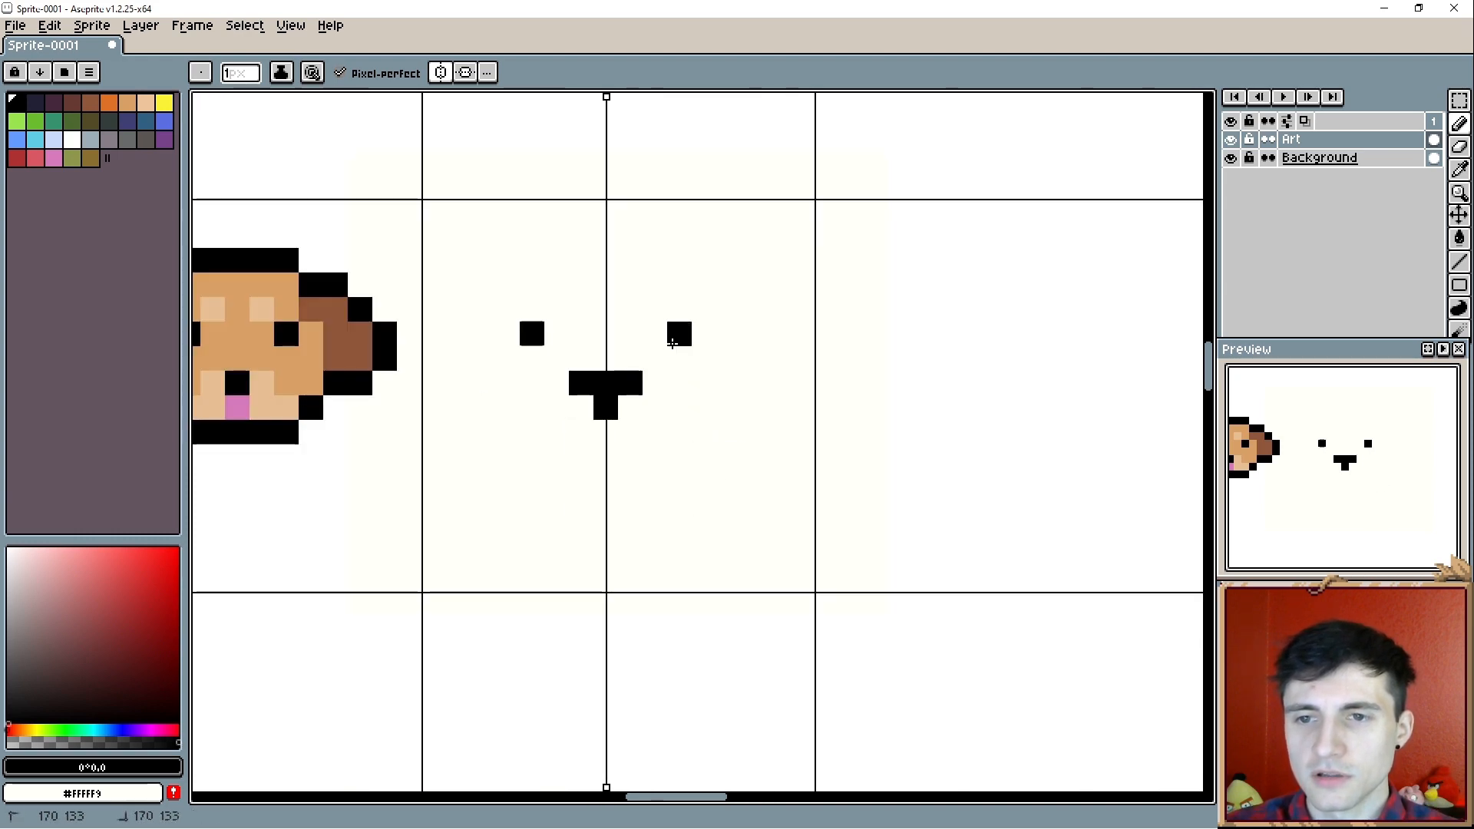
pyautogui.click(680, 310)
pyautogui.click(704, 309)
pyautogui.scroll(-2, 692, 507)
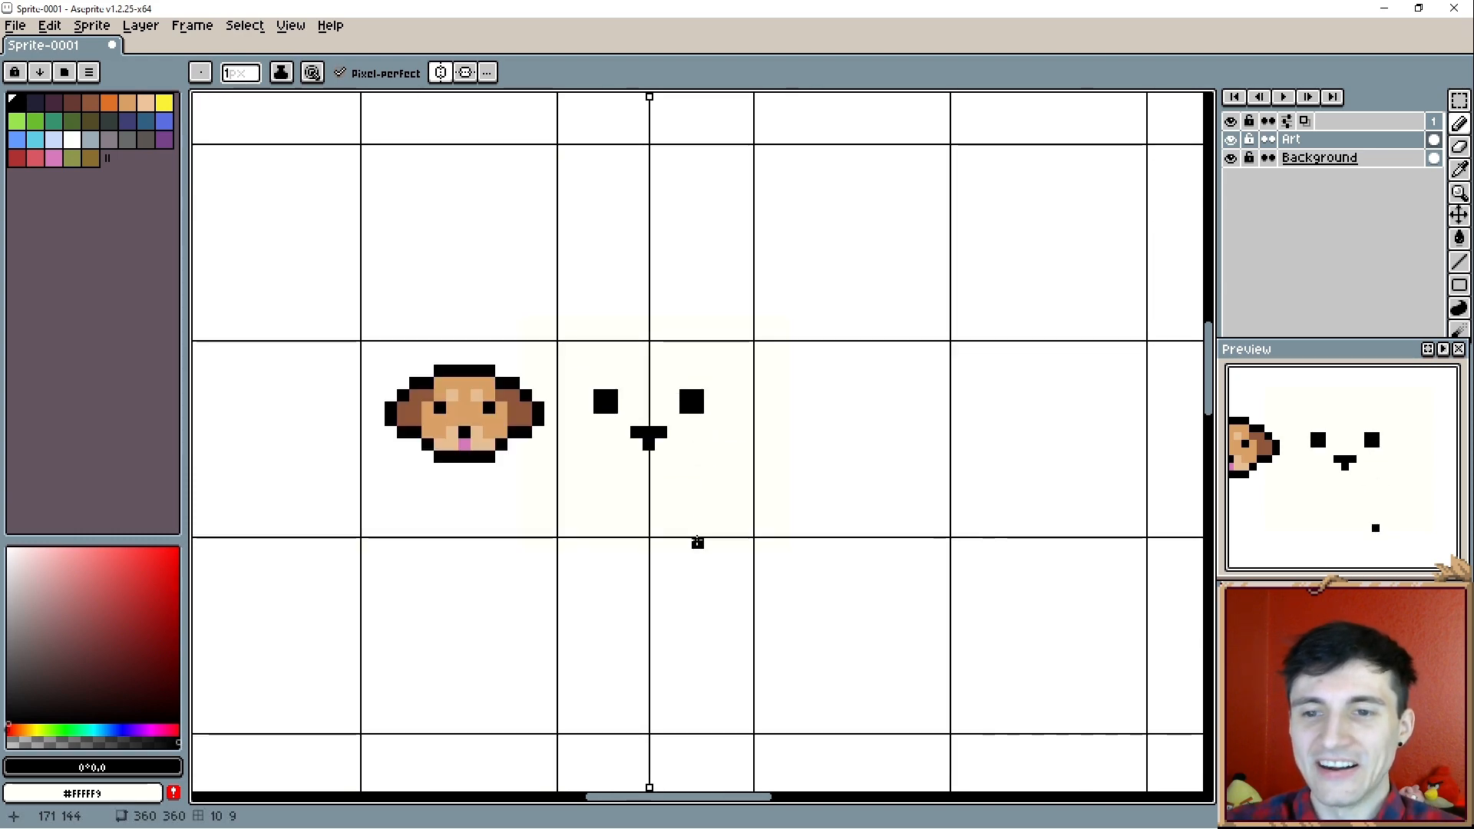
pyautogui.scroll(-1, 696, 547)
pyautogui.scroll(2, 684, 538)
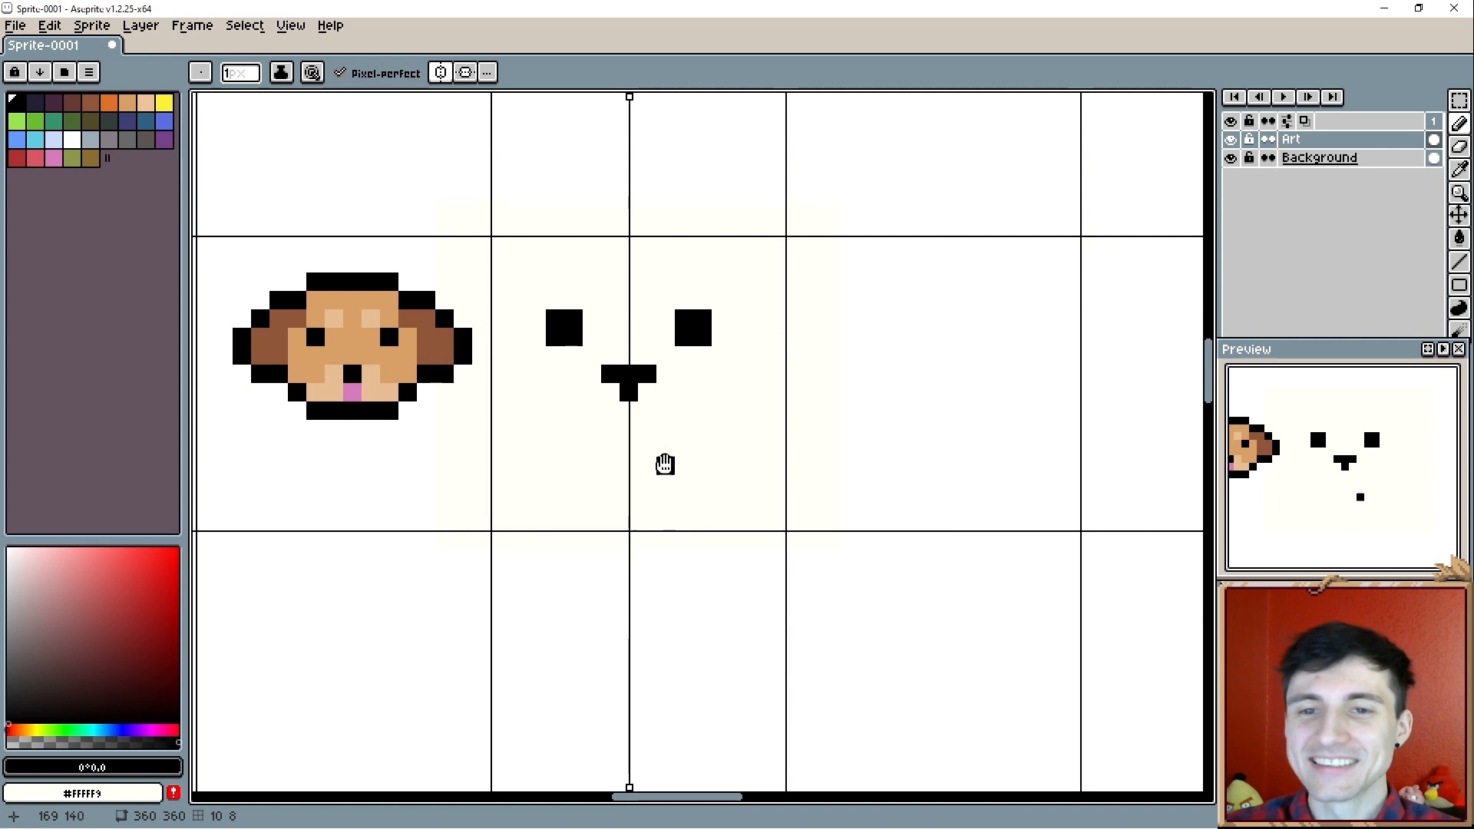
# - Paint a tan head shape around the eyes and nose, with white eye highlights and a pink tongue pixel
pyautogui.moveTo(665, 464); pyautogui.dragTo(662, 482)
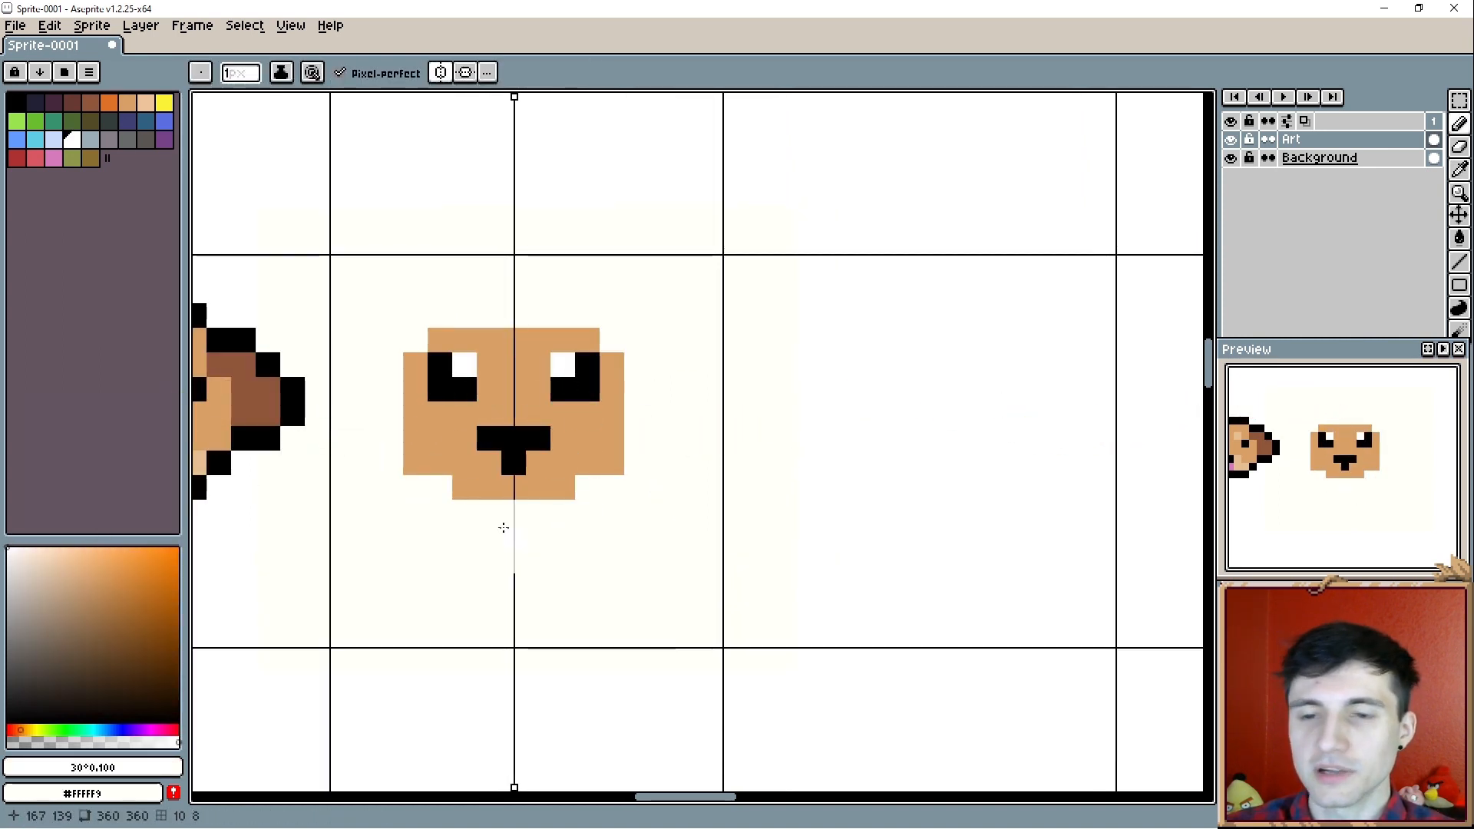
pyautogui.moveTo(503, 527); pyautogui.dragTo(530, 516)
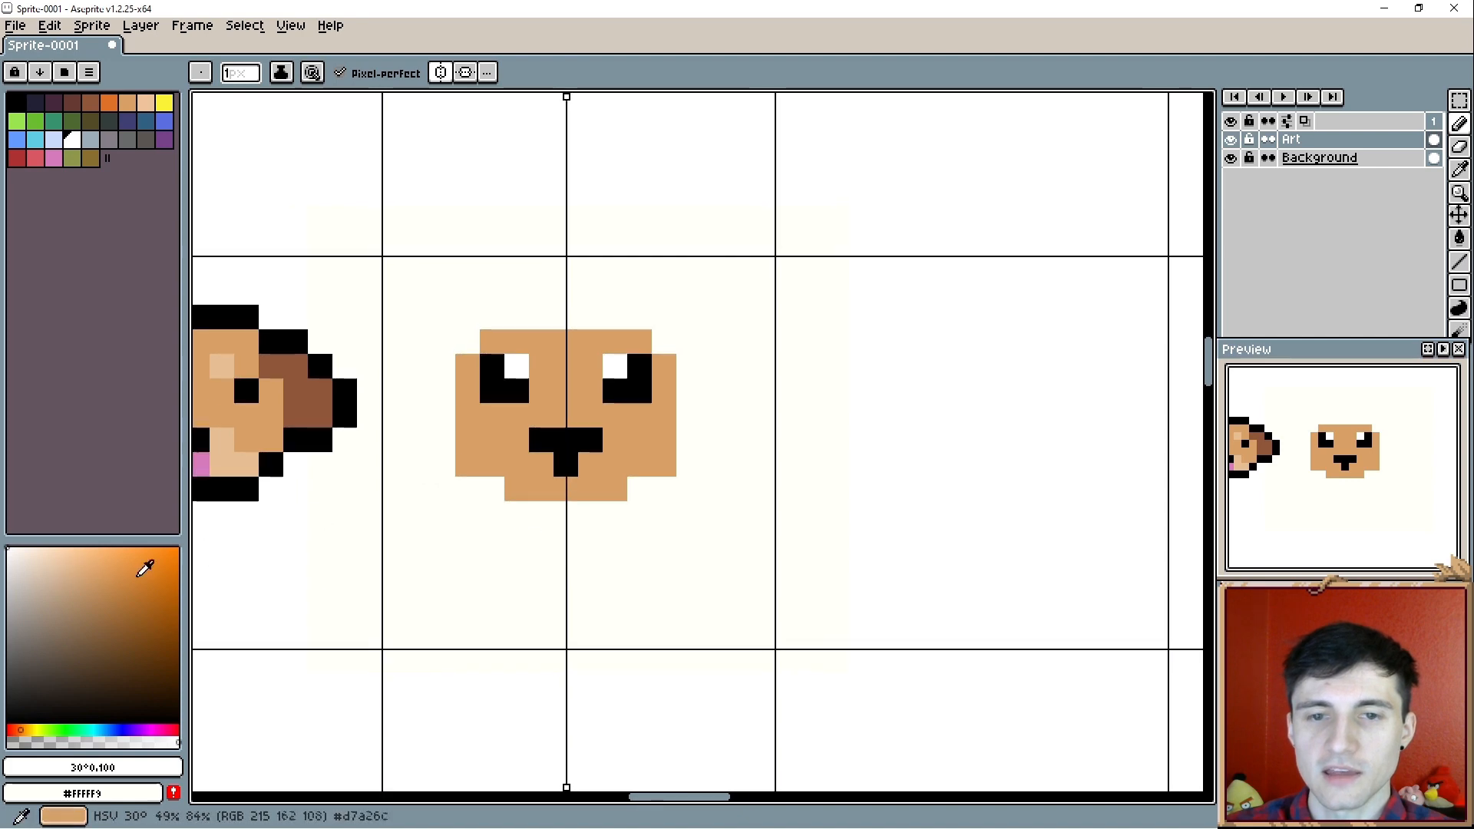
pyautogui.click(576, 480)
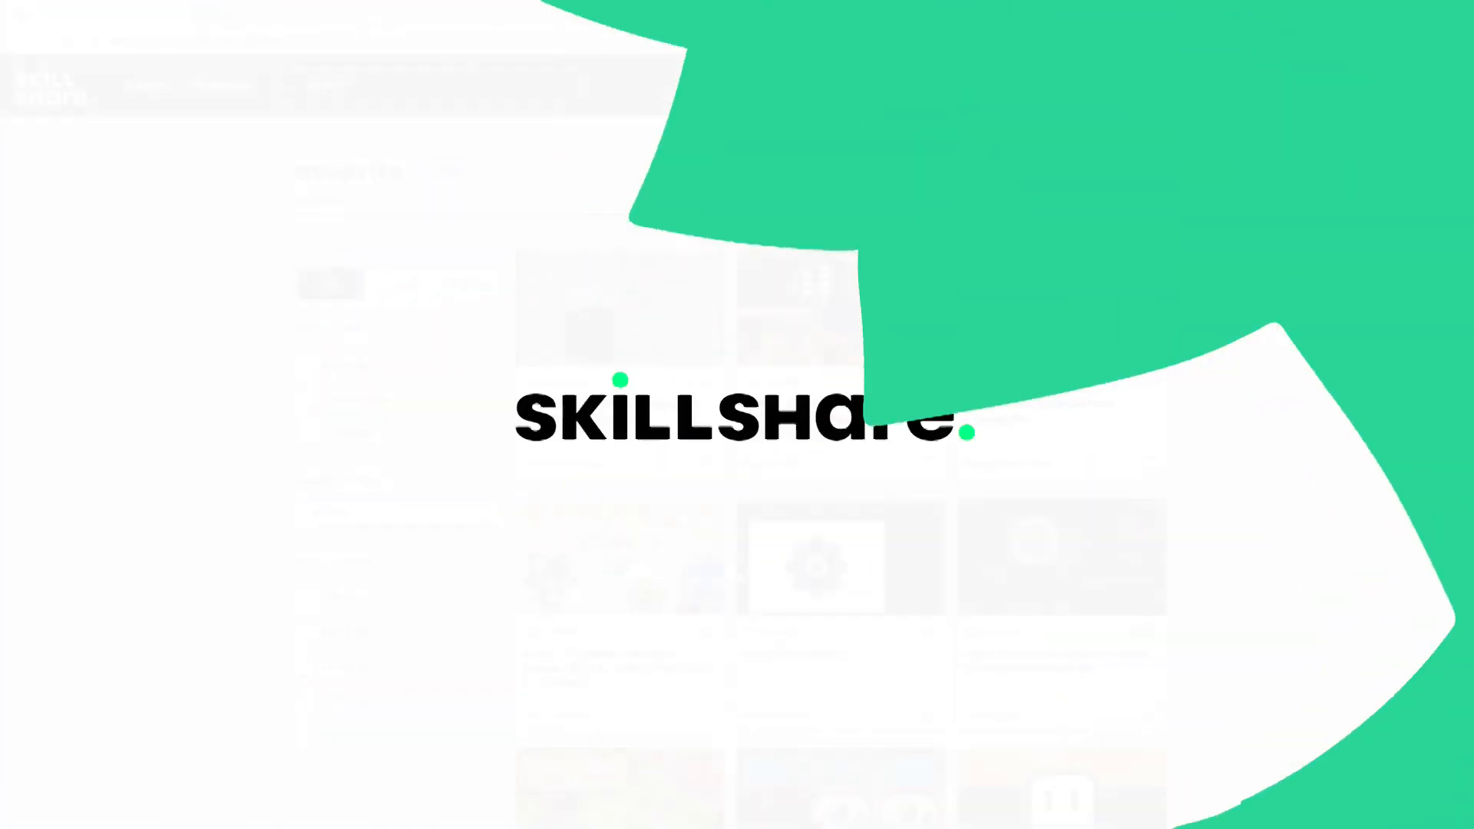
# - Switch to Skillshare and browse the class results for "aseprite"
pyautogui.scroll(-4, 1366, 207)
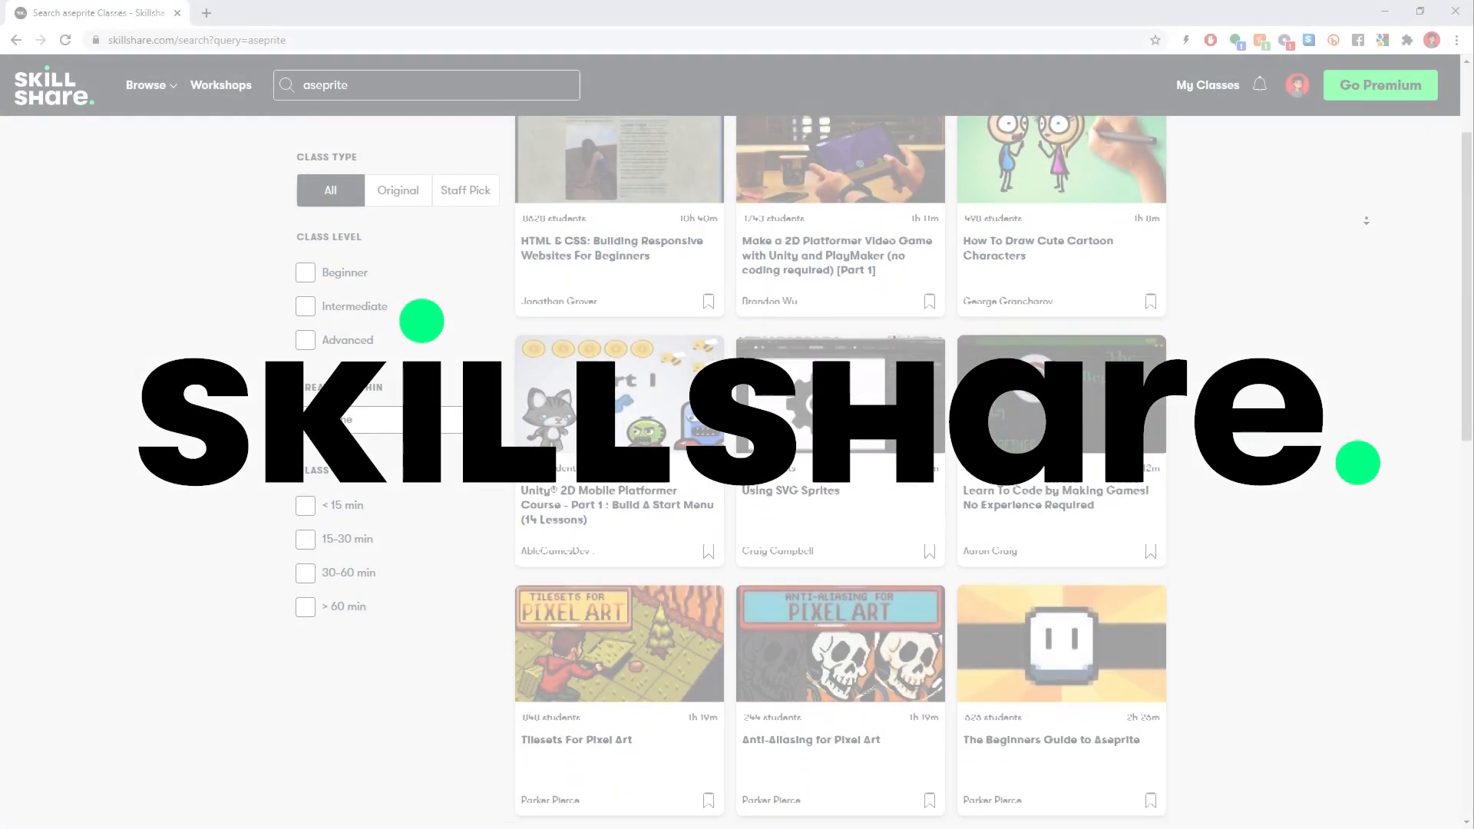
pyautogui.scroll(-4, 1366, 221)
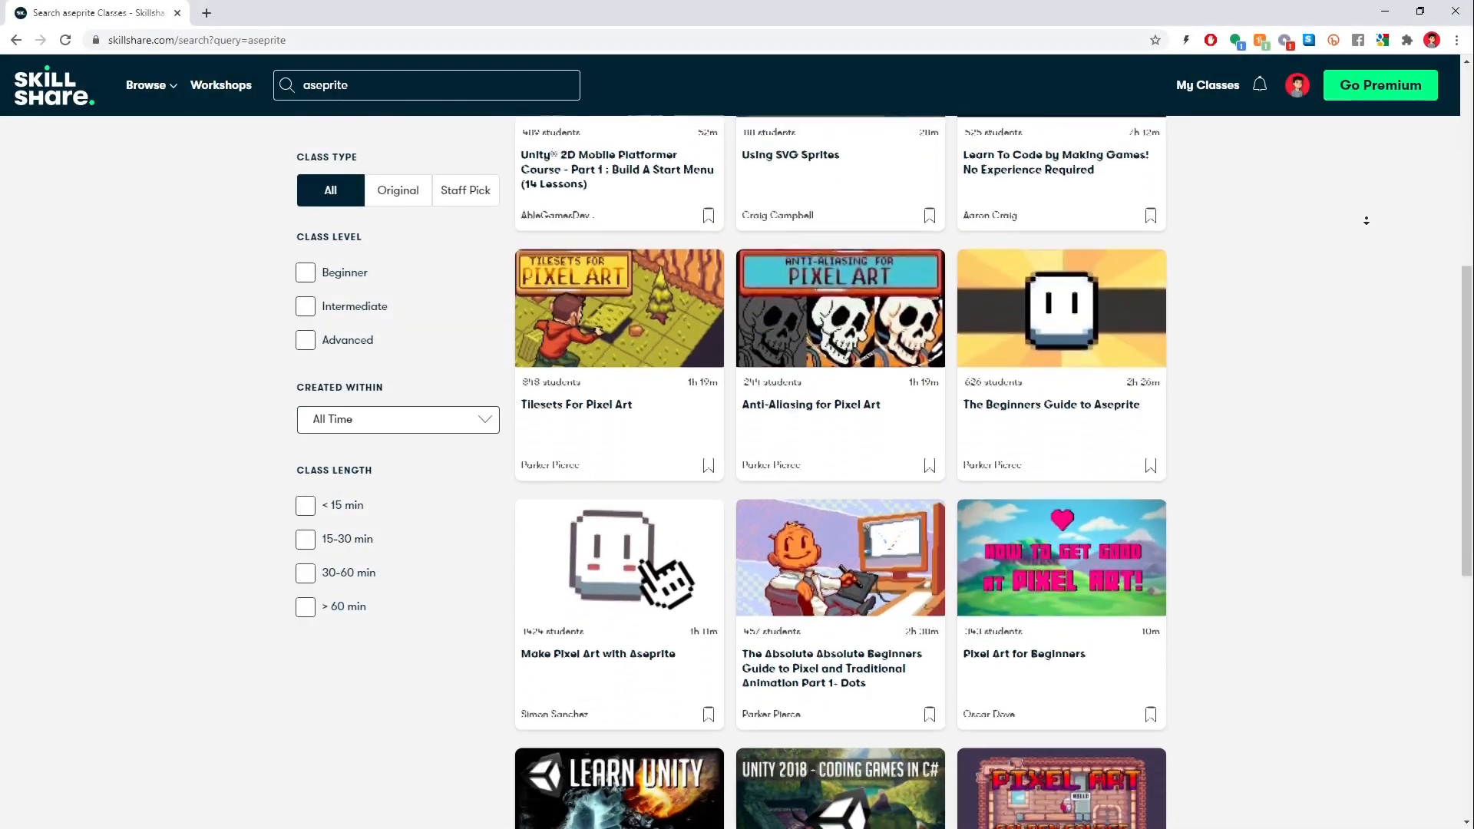
pyautogui.scroll(-4, 1366, 221)
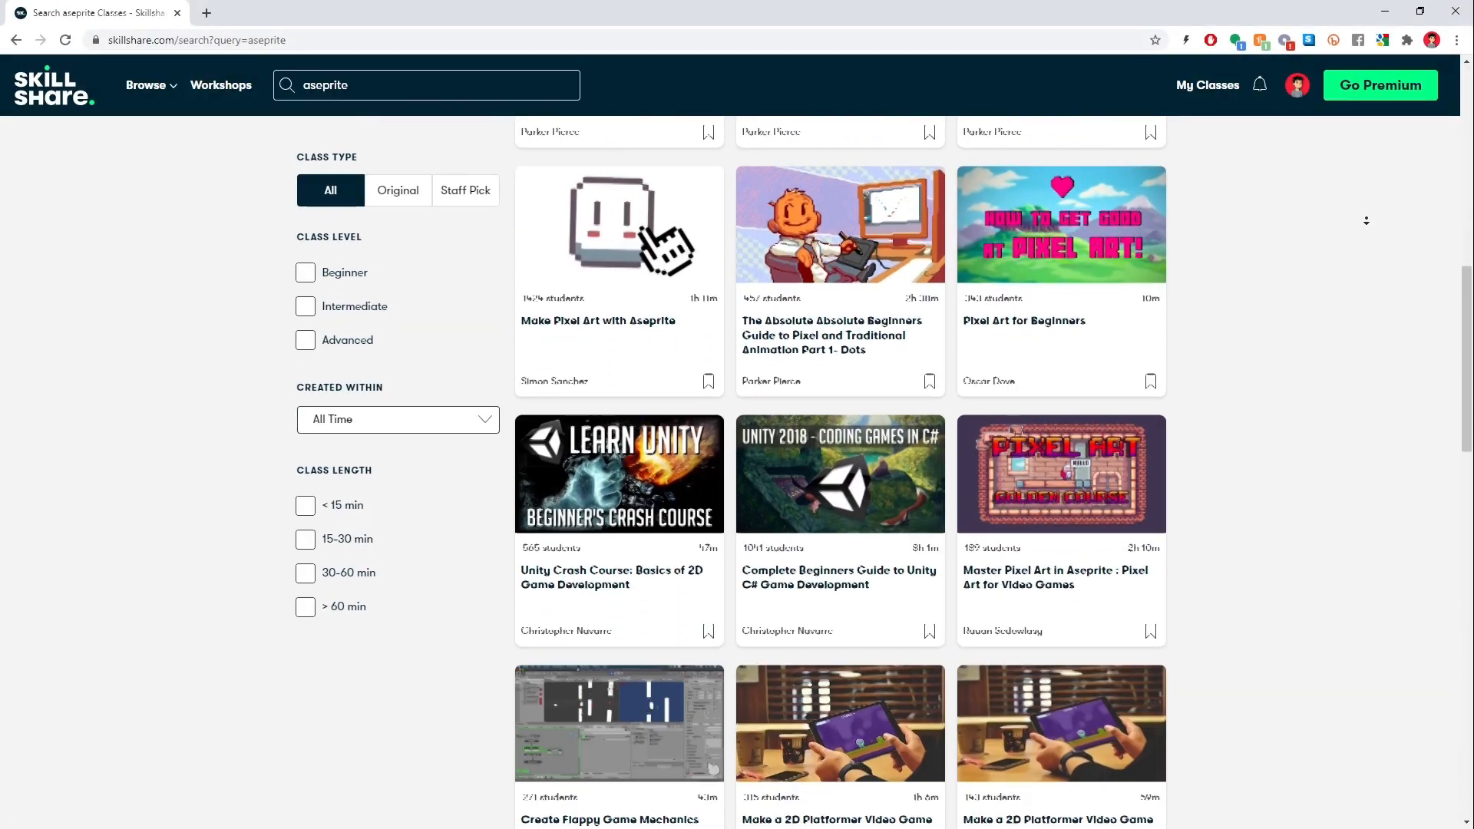
pyautogui.scroll(-4, 1367, 220)
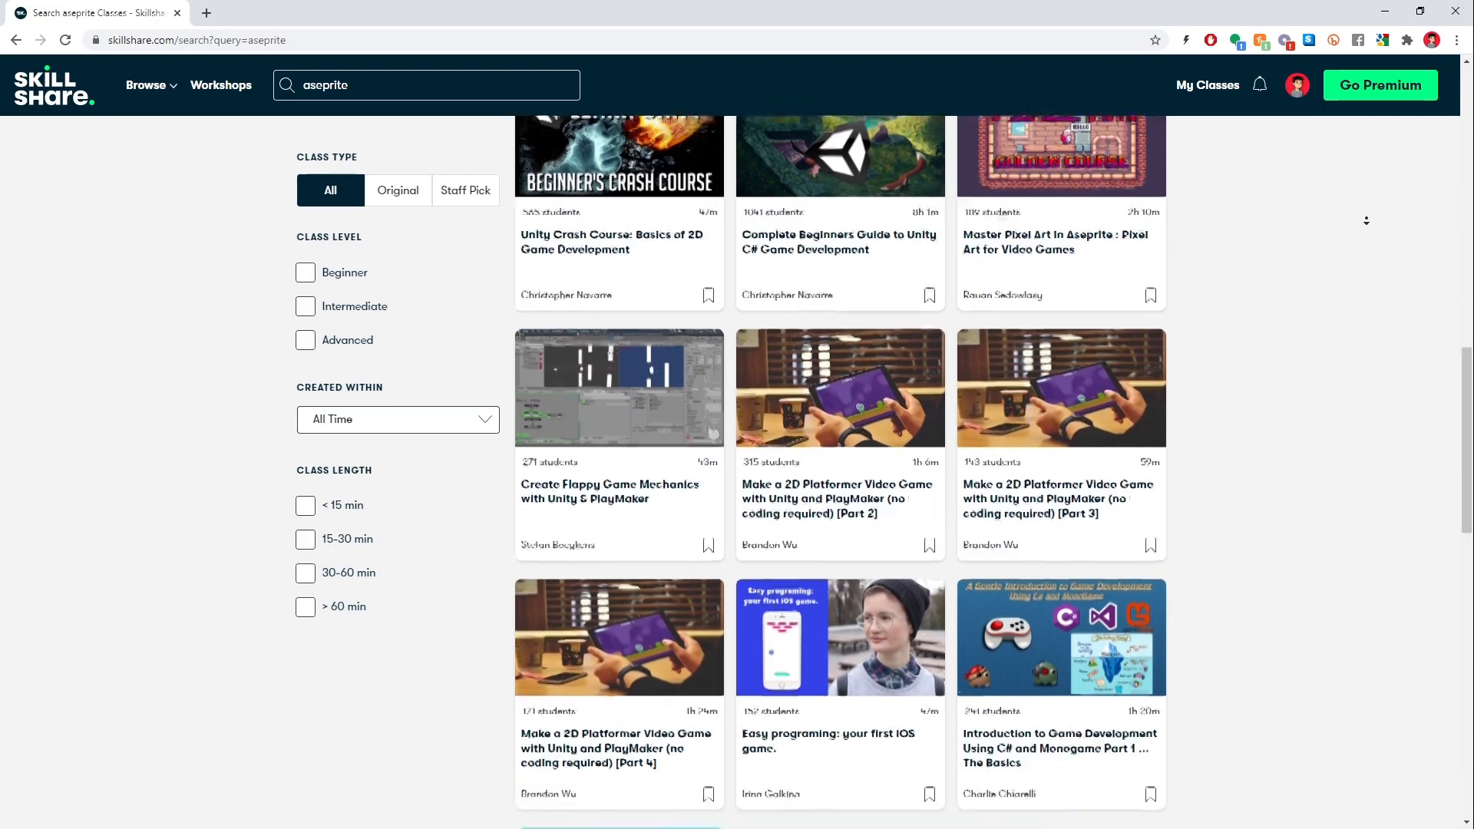
pyautogui.scroll(-4, 1366, 220)
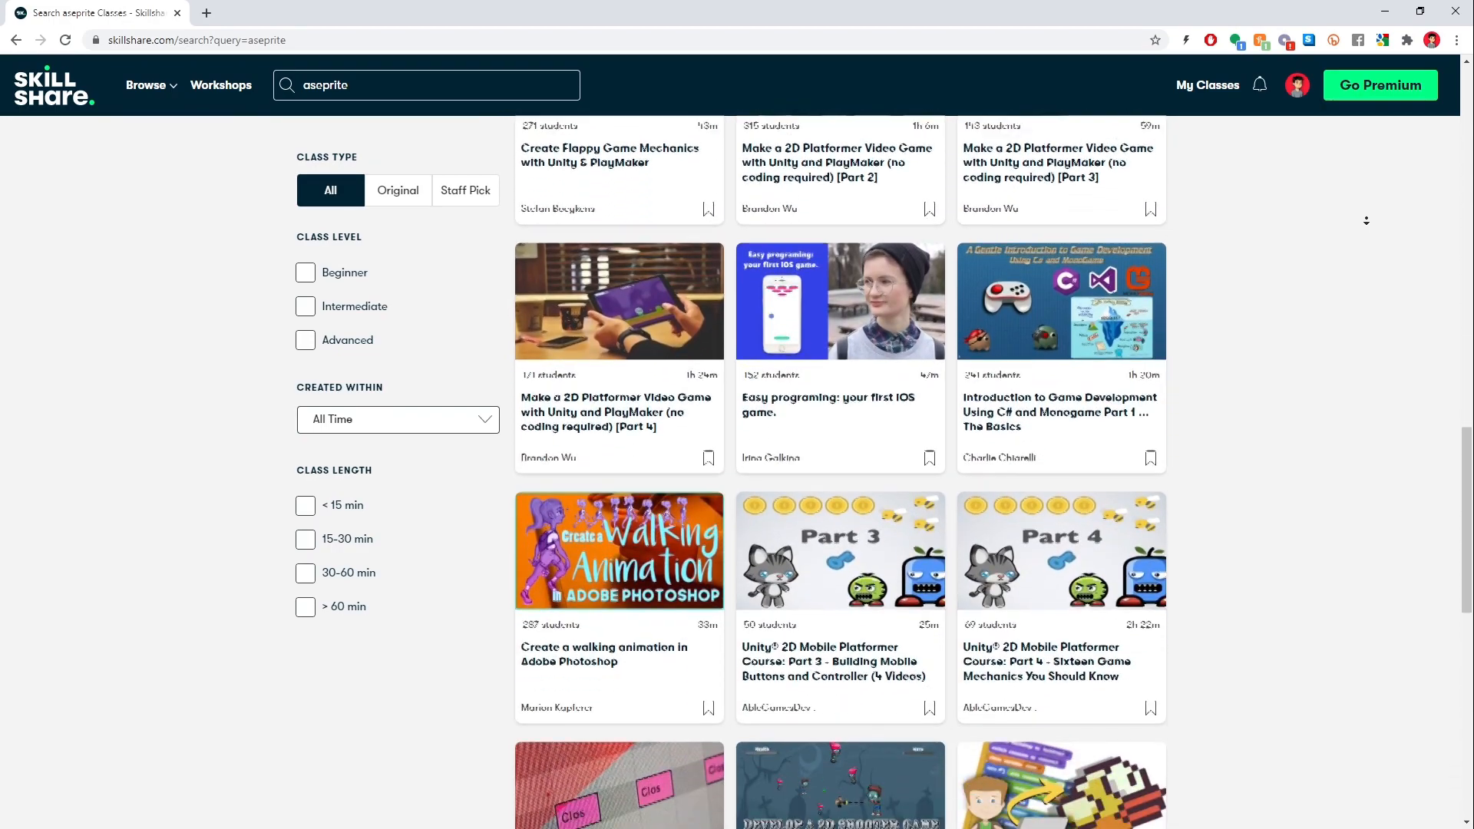
pyautogui.scroll(-4, 1366, 220)
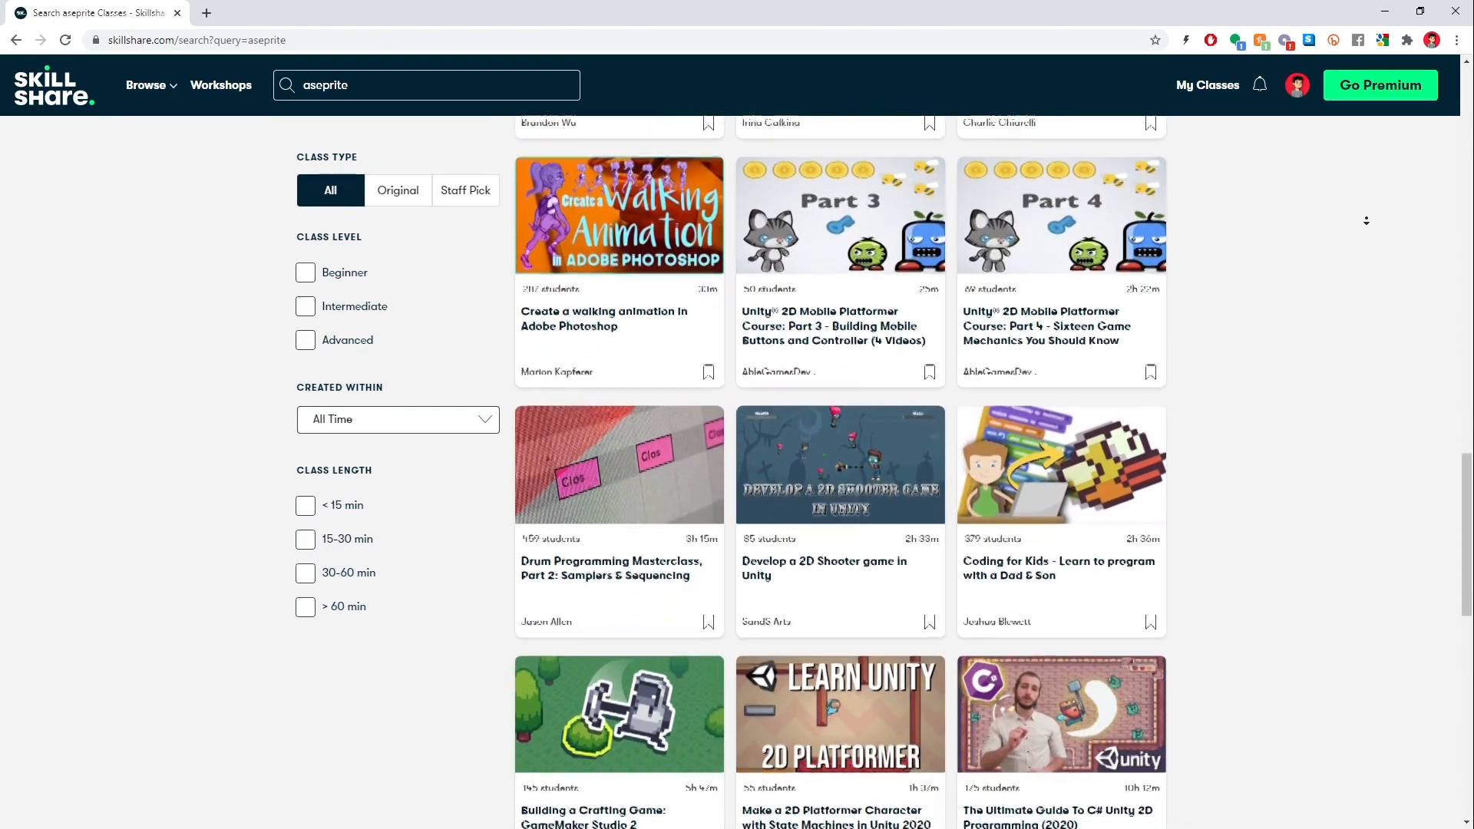
pyautogui.scroll(-4, 1366, 221)
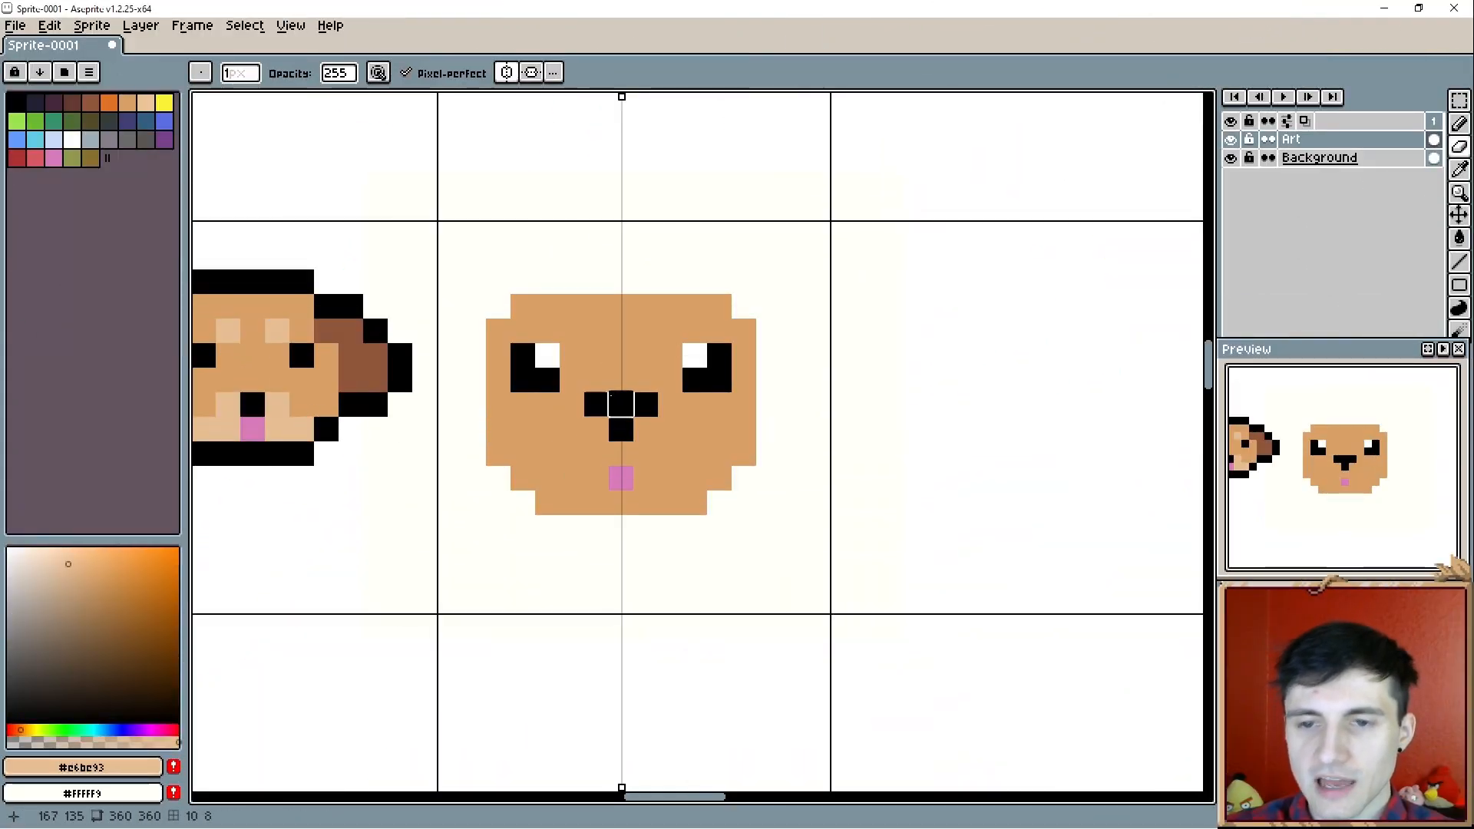
# - Paint a mirrored lighter muzzle in #e6be93 around and below the nose, extending it to the sides of the head
pyautogui.click(577, 415)
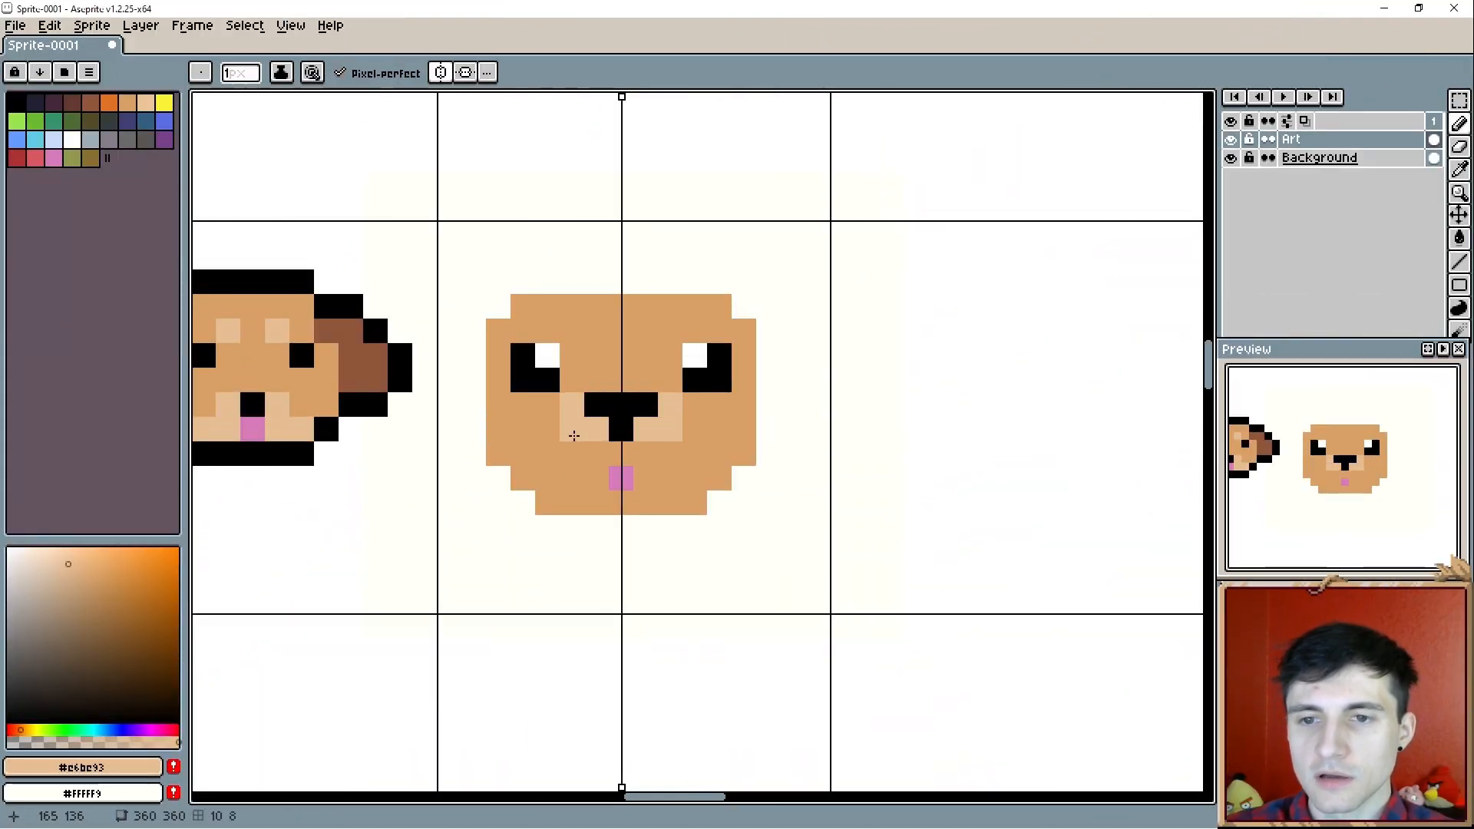
pyautogui.moveTo(552, 416)
pyautogui.mouseDown()
pyautogui.moveTo(573, 454)
pyautogui.moveTo(624, 453)
pyautogui.mouseUp()
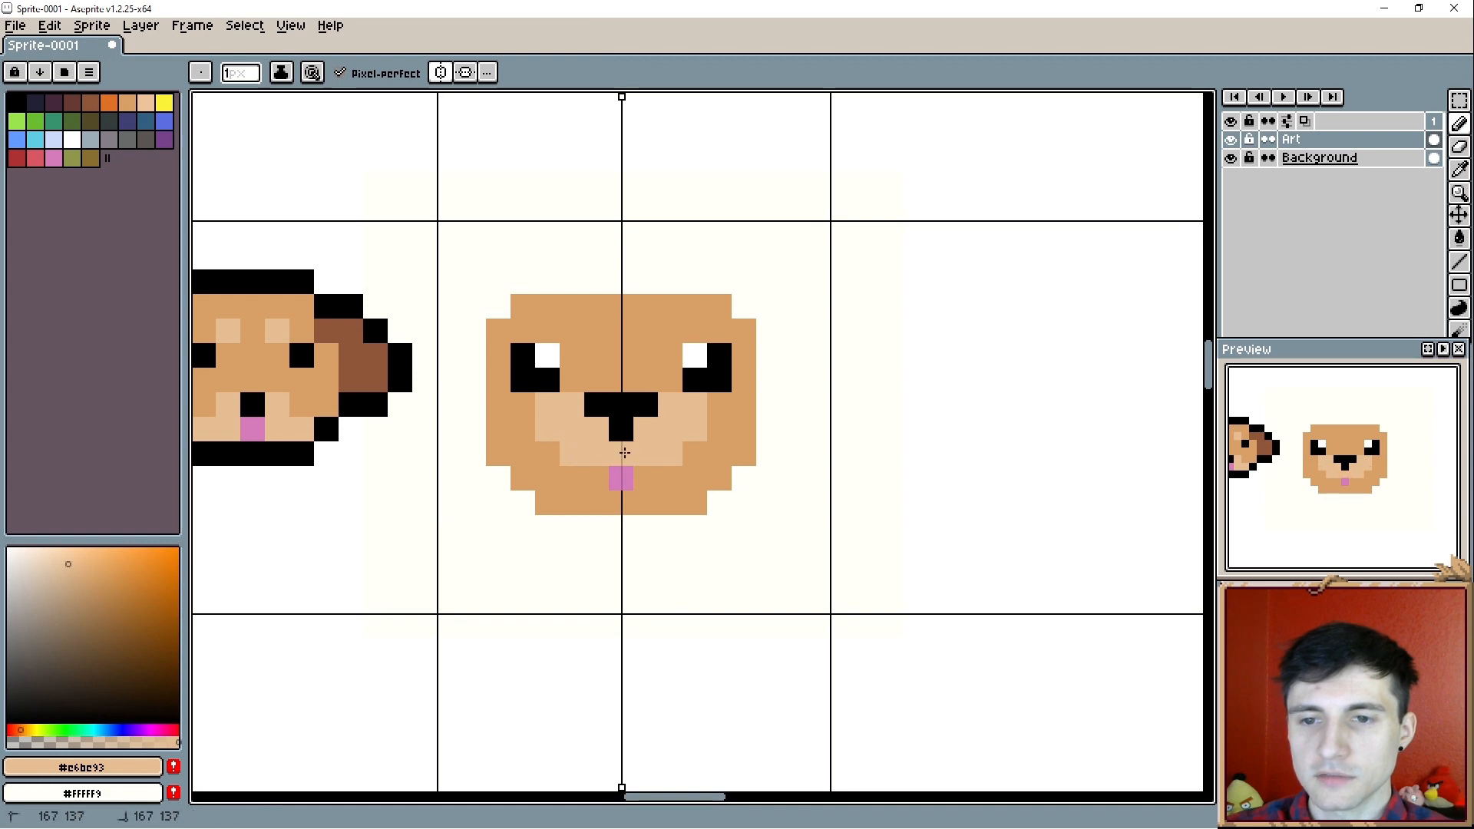
pyautogui.moveTo(525, 405); pyautogui.dragTo(525, 430)
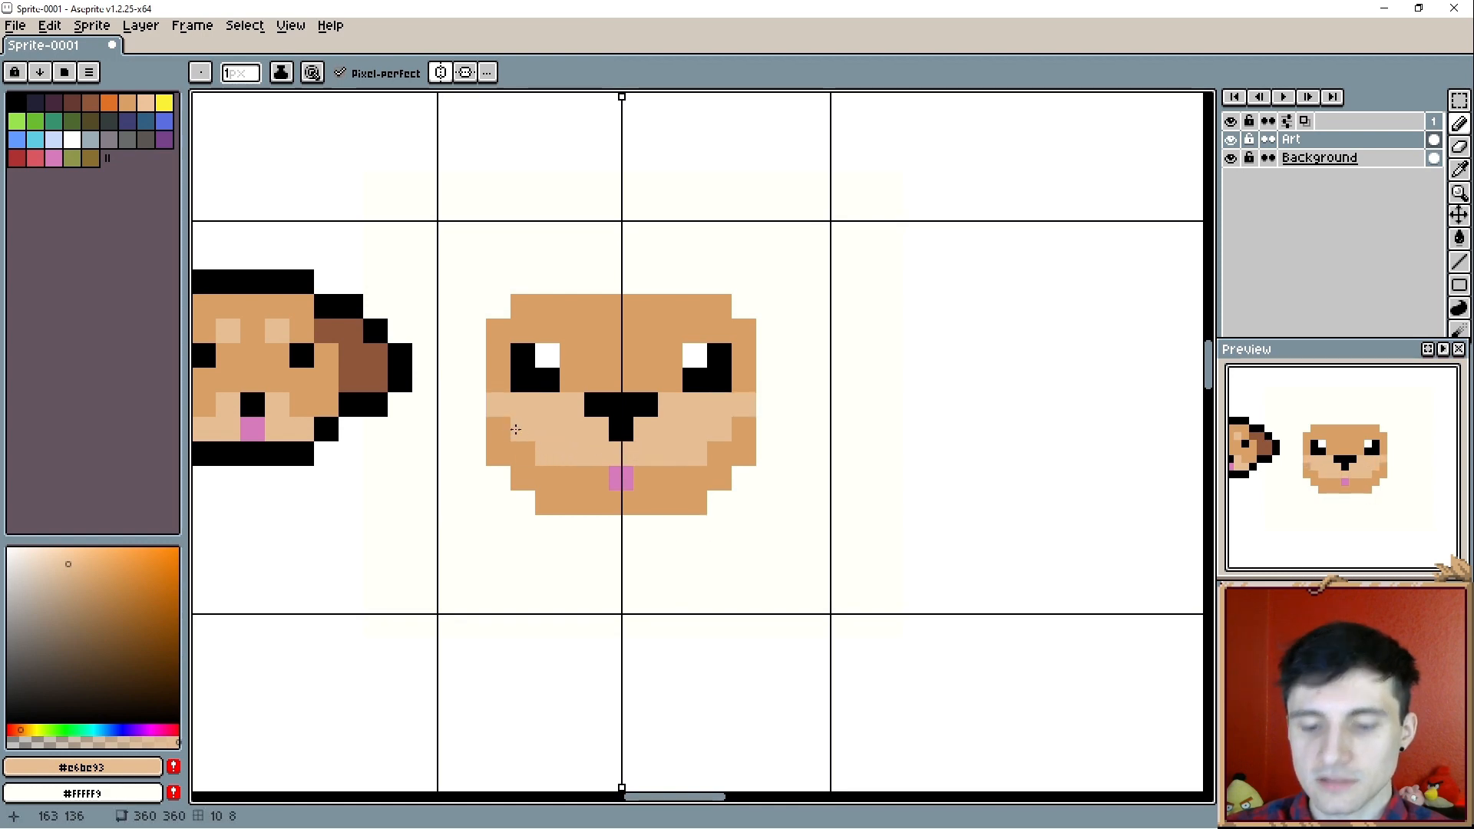
# - Try the Paint Bucket in #e6be93 on the tan chin with contiguous filling off, and undo it
pyautogui.press('g')
pyautogui.click(563, 477)
pyautogui.hotkey('ctrl', 'z')
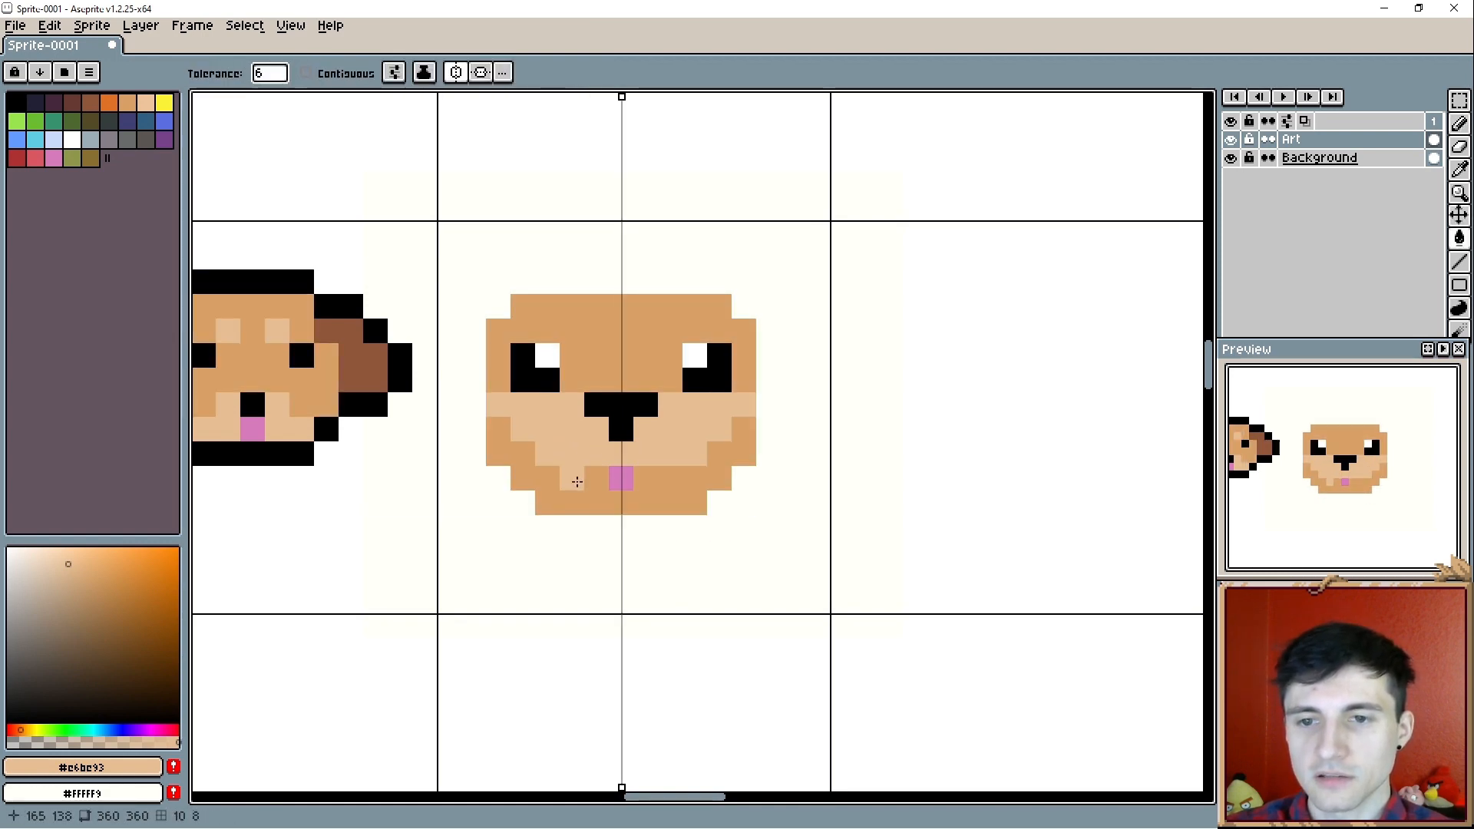
# - Try a contiguous fill of the lower face in #e6be93 and undo it
pyautogui.click(306, 73)
pyautogui.click(579, 489)
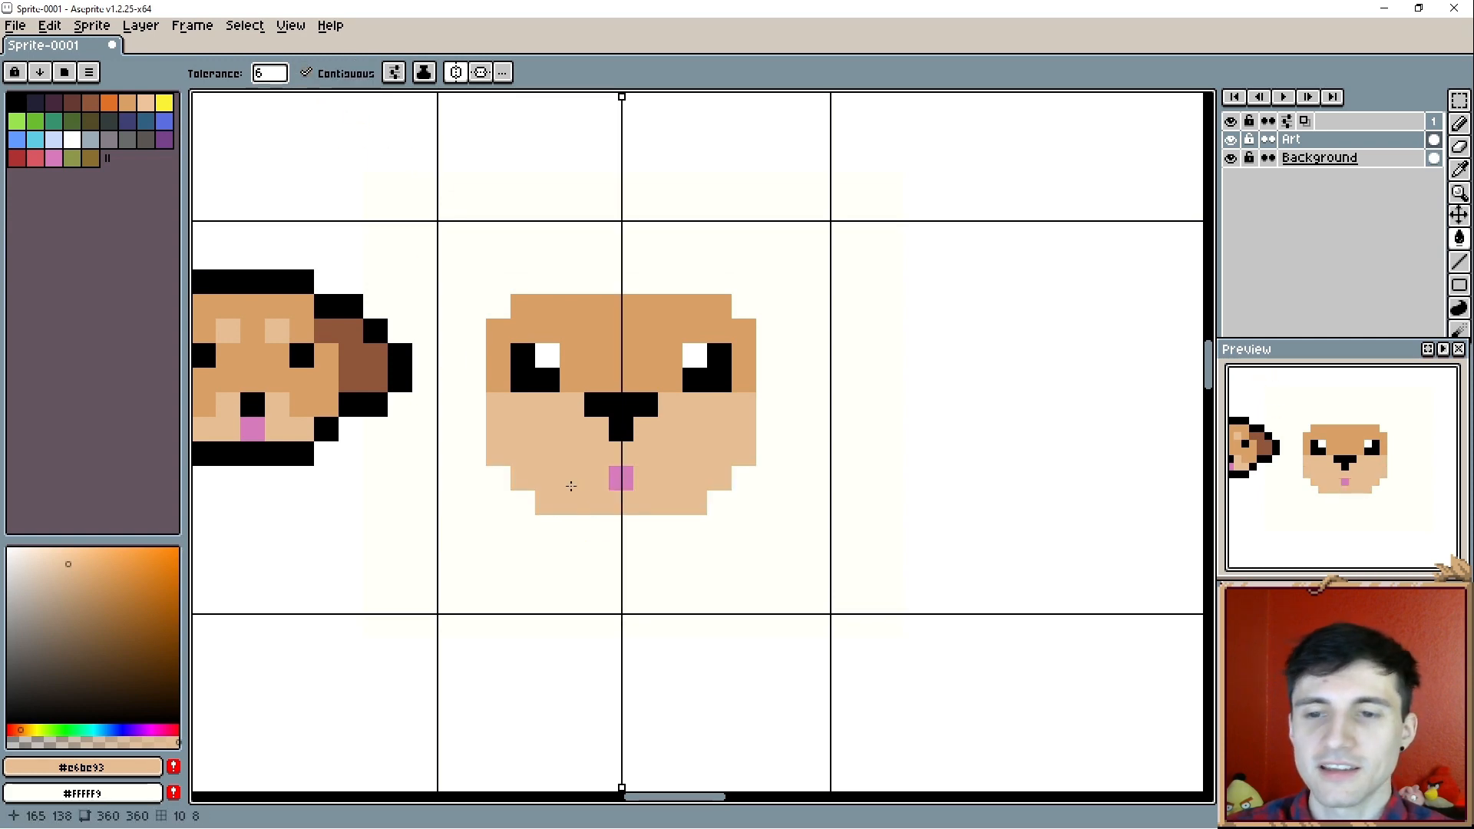
pyautogui.moveTo(552, 473); pyautogui.dragTo(628, 470)
pyautogui.press('ctrl')
pyautogui.hotkey('ctrl', 'z')
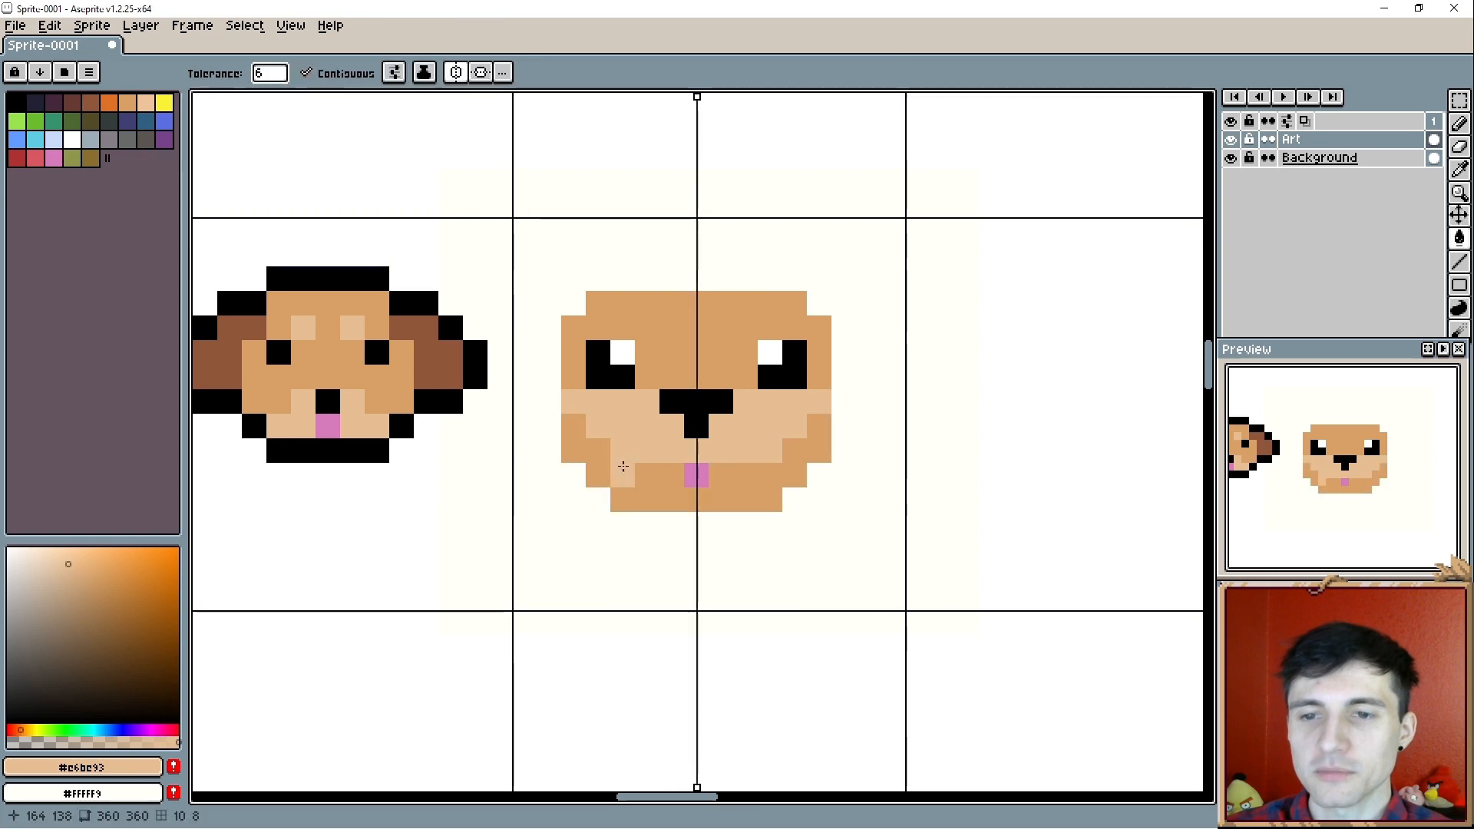
# - Turn off contiguous filling and try recolouring the black nose with pure red, hue 0, saturation 100, value 100
pyautogui.click(326, 75)
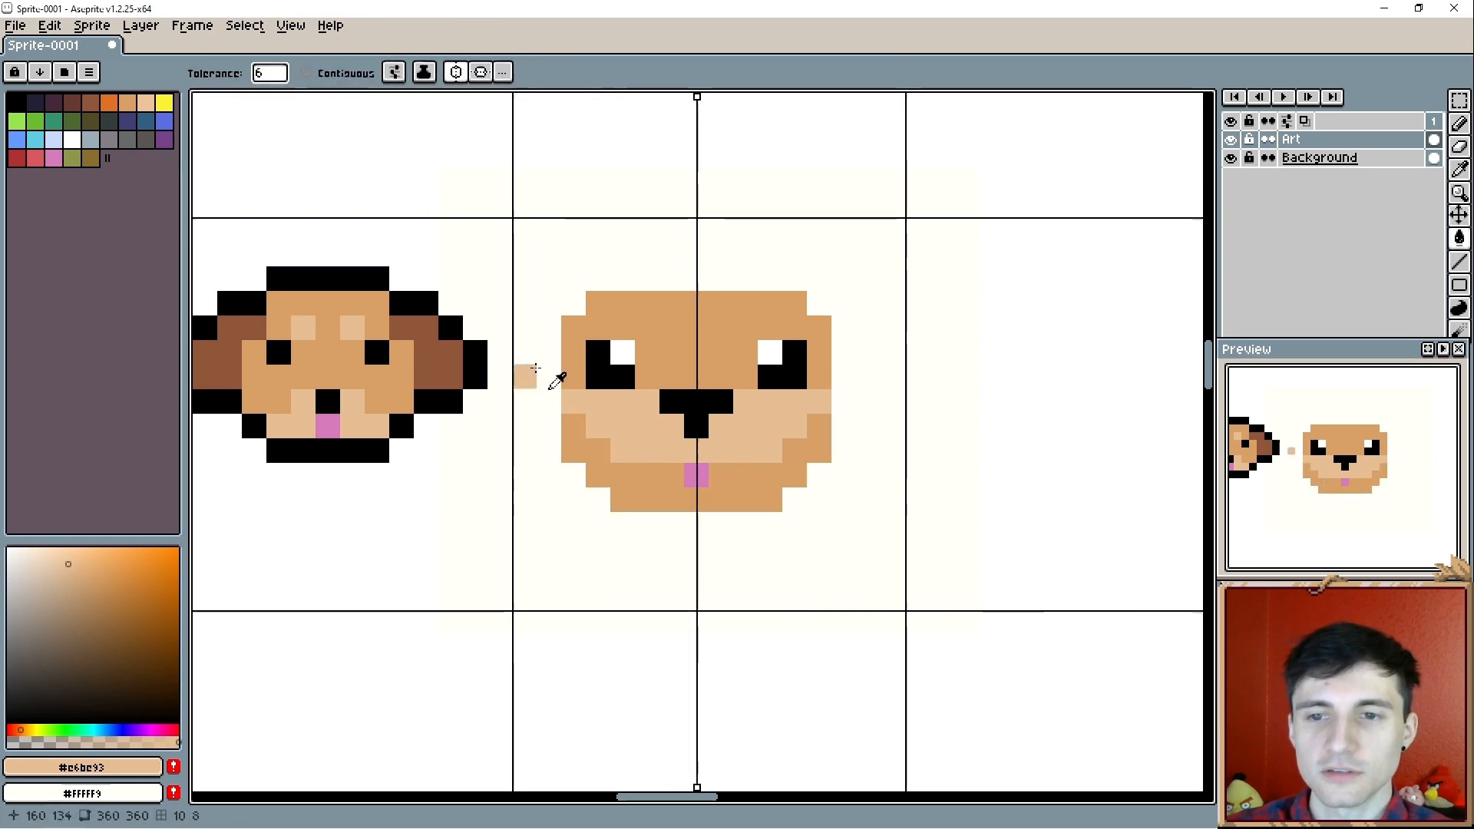
pyautogui.press('alt')
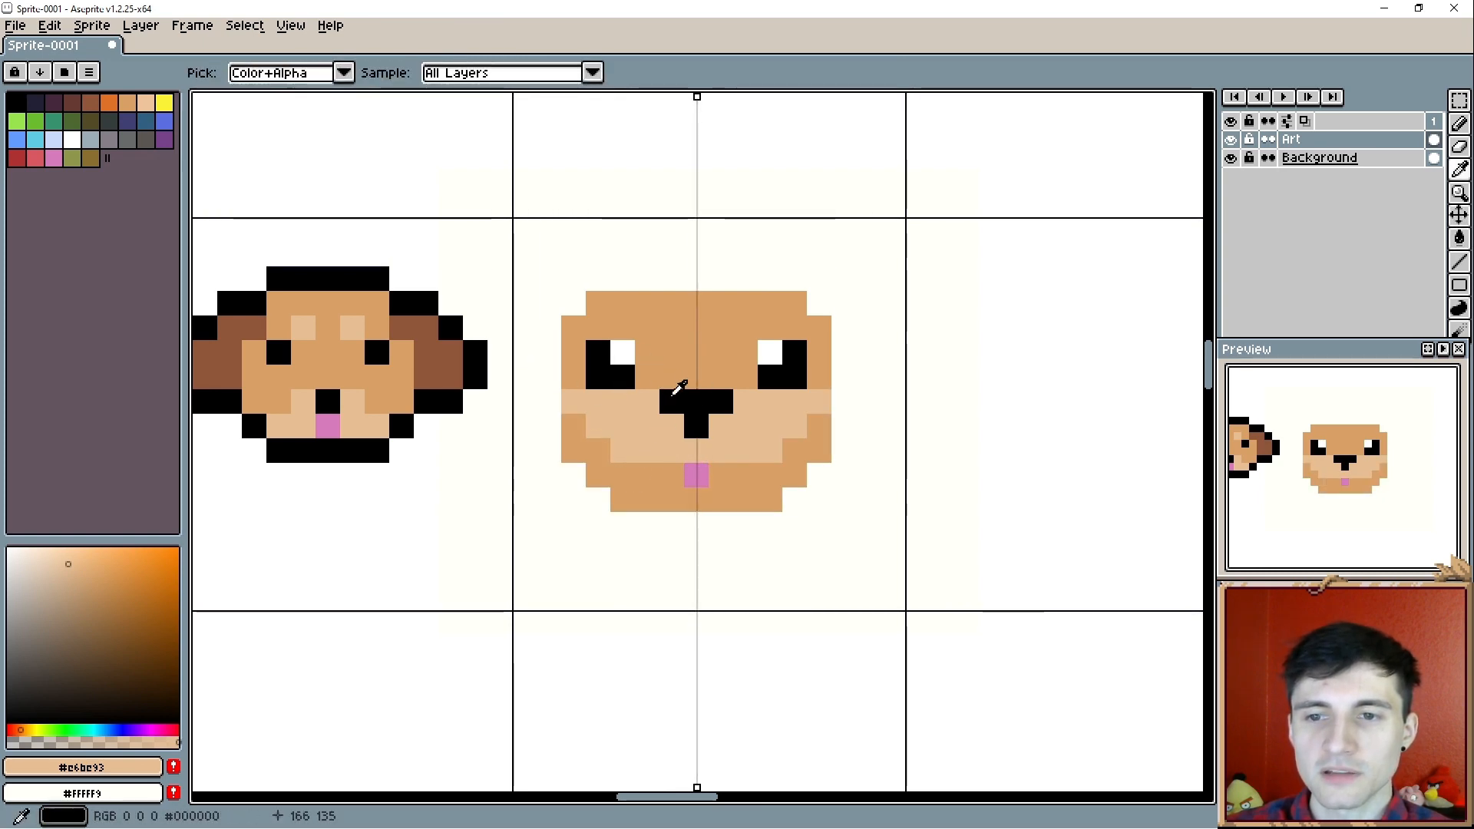
pyautogui.click(21, 727)
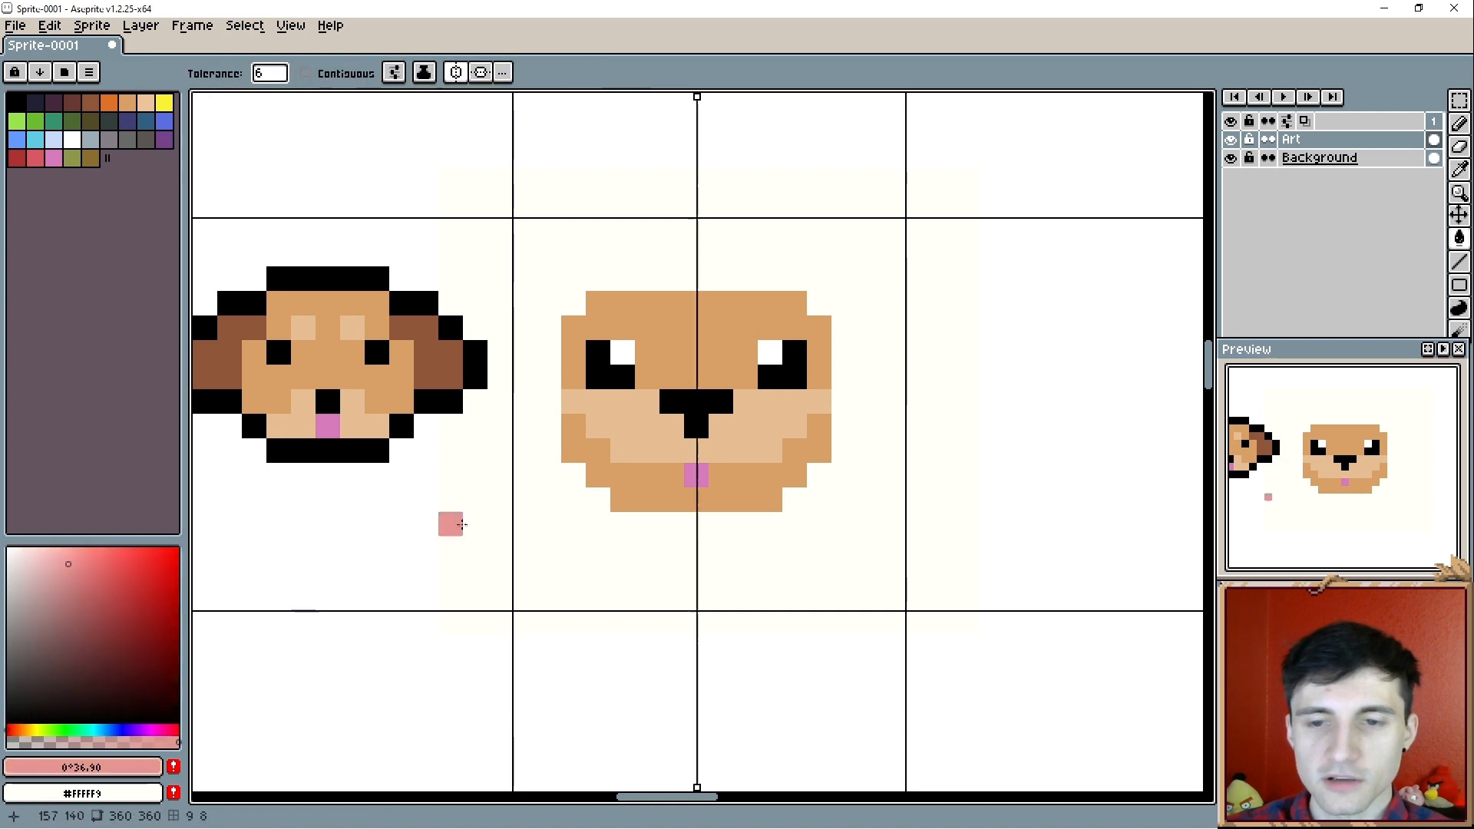
pyautogui.moveTo(20, 667); pyautogui.dragTo(217, 500)
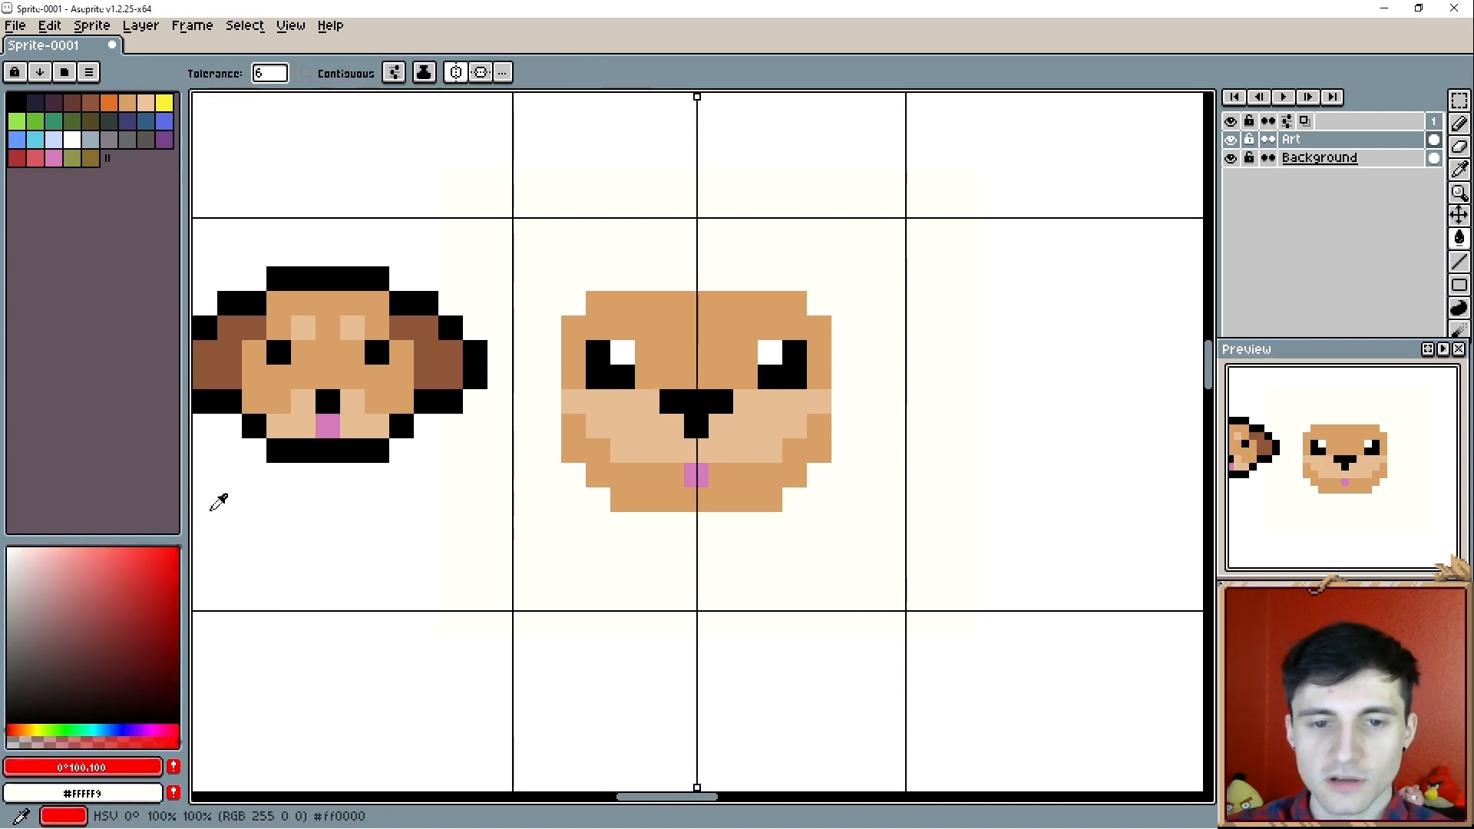
pyautogui.click(695, 412)
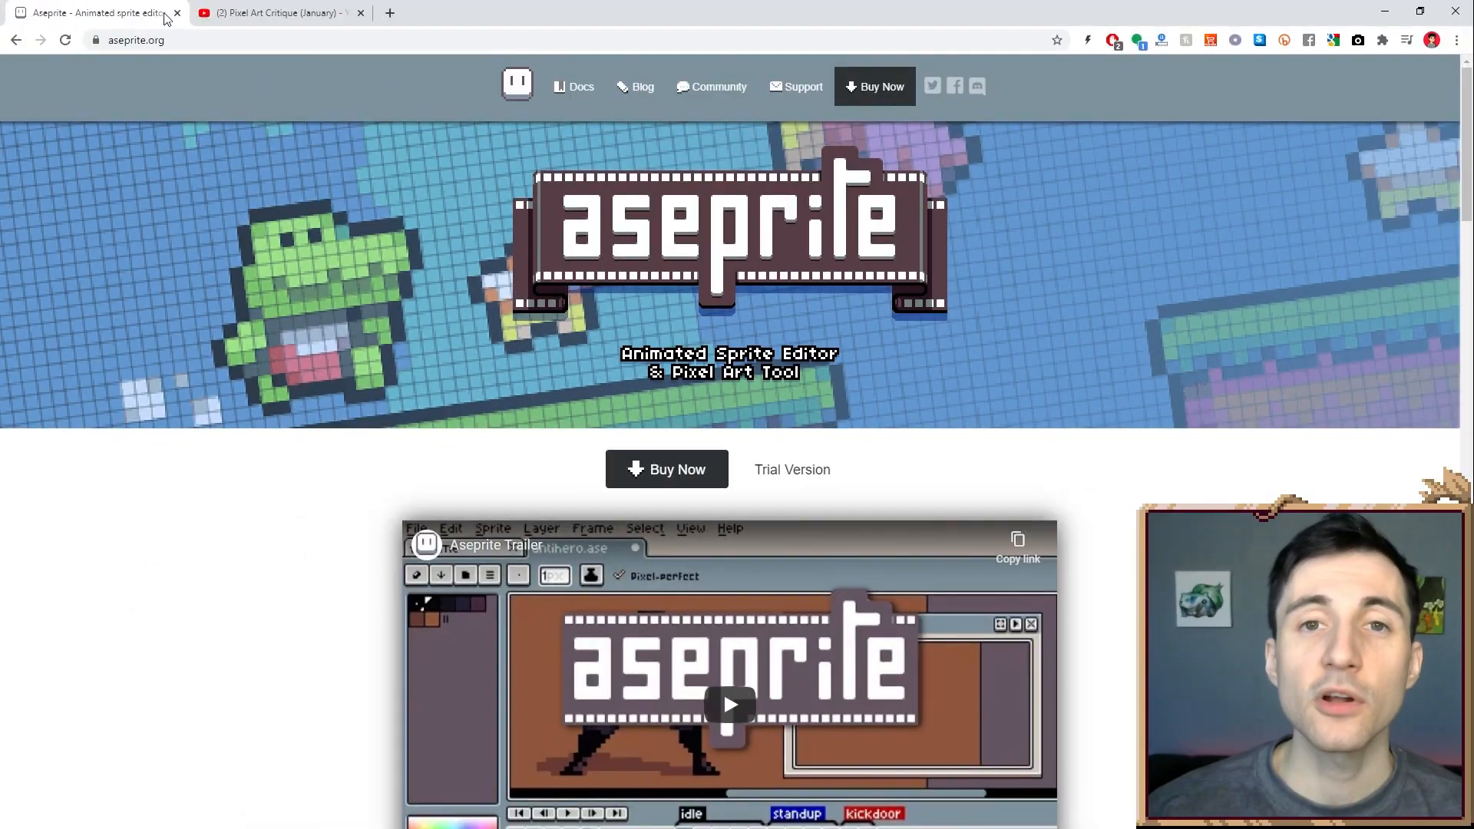
# - Switch to the Pixel Art Critique (January) video on YouTube and open the Aseprite Program link in its description
pyautogui.click(291, 13)
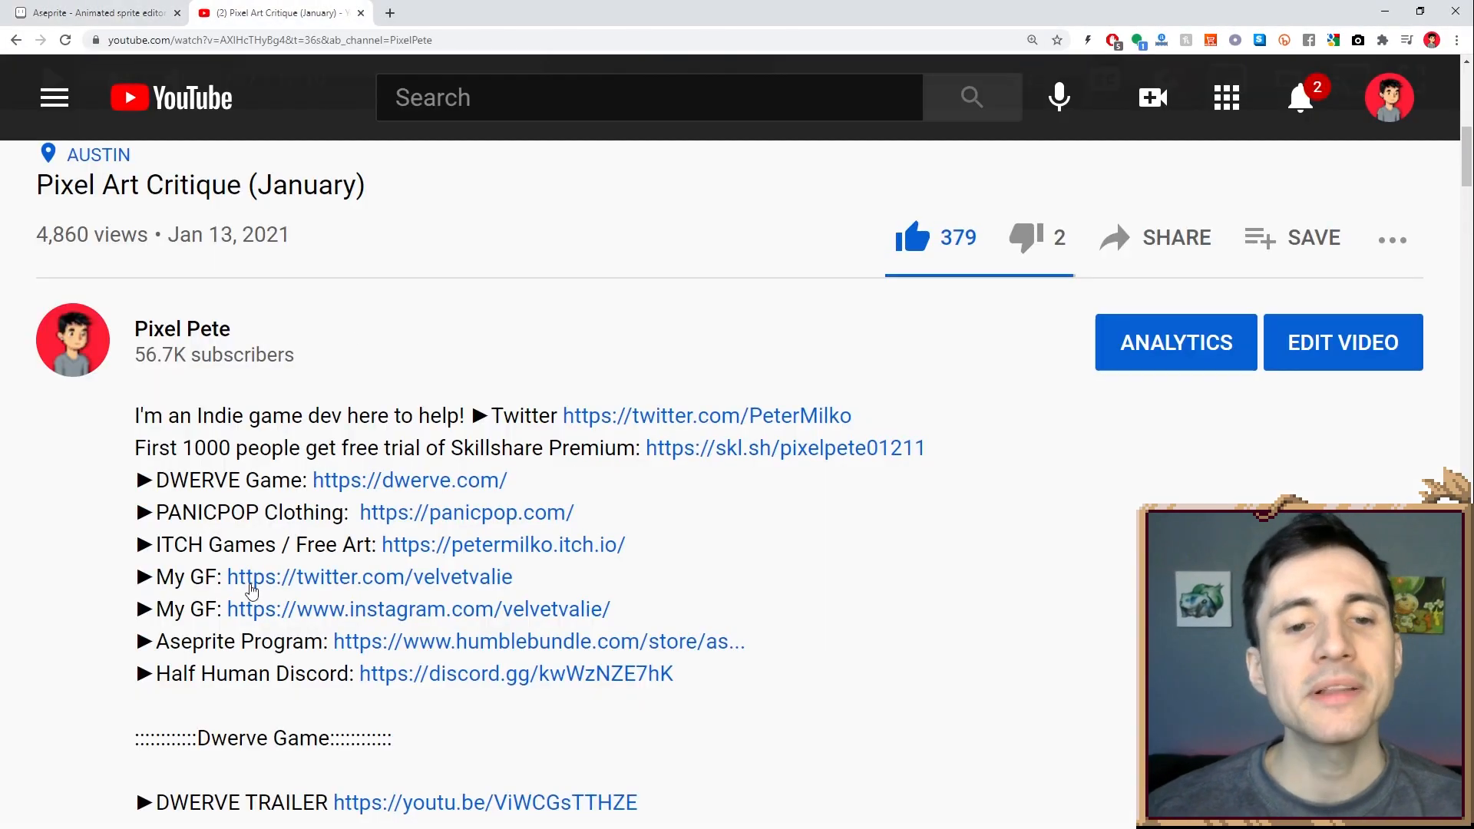
pyautogui.click(407, 653)
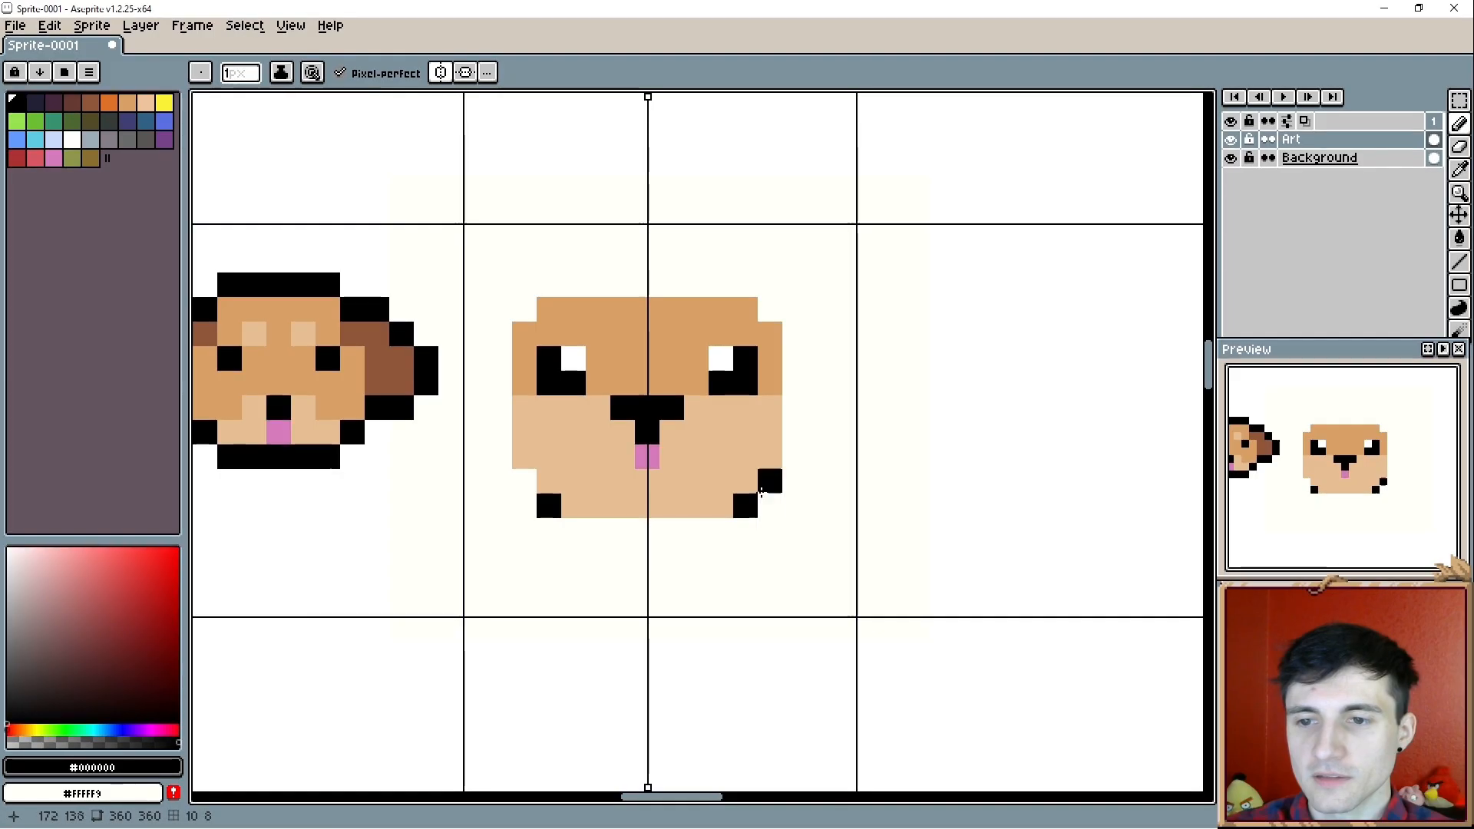
# - Back in Aseprite, outline the second head in black and add mirrored light-tan eyebrow pixels above the eyes
pyautogui.moveTo(761, 492)
pyautogui.mouseDown()
pyautogui.moveTo(795, 457)
pyautogui.moveTo(795, 344)
pyautogui.moveTo(746, 285)
pyautogui.moveTo(660, 285)
pyautogui.mouseUp()
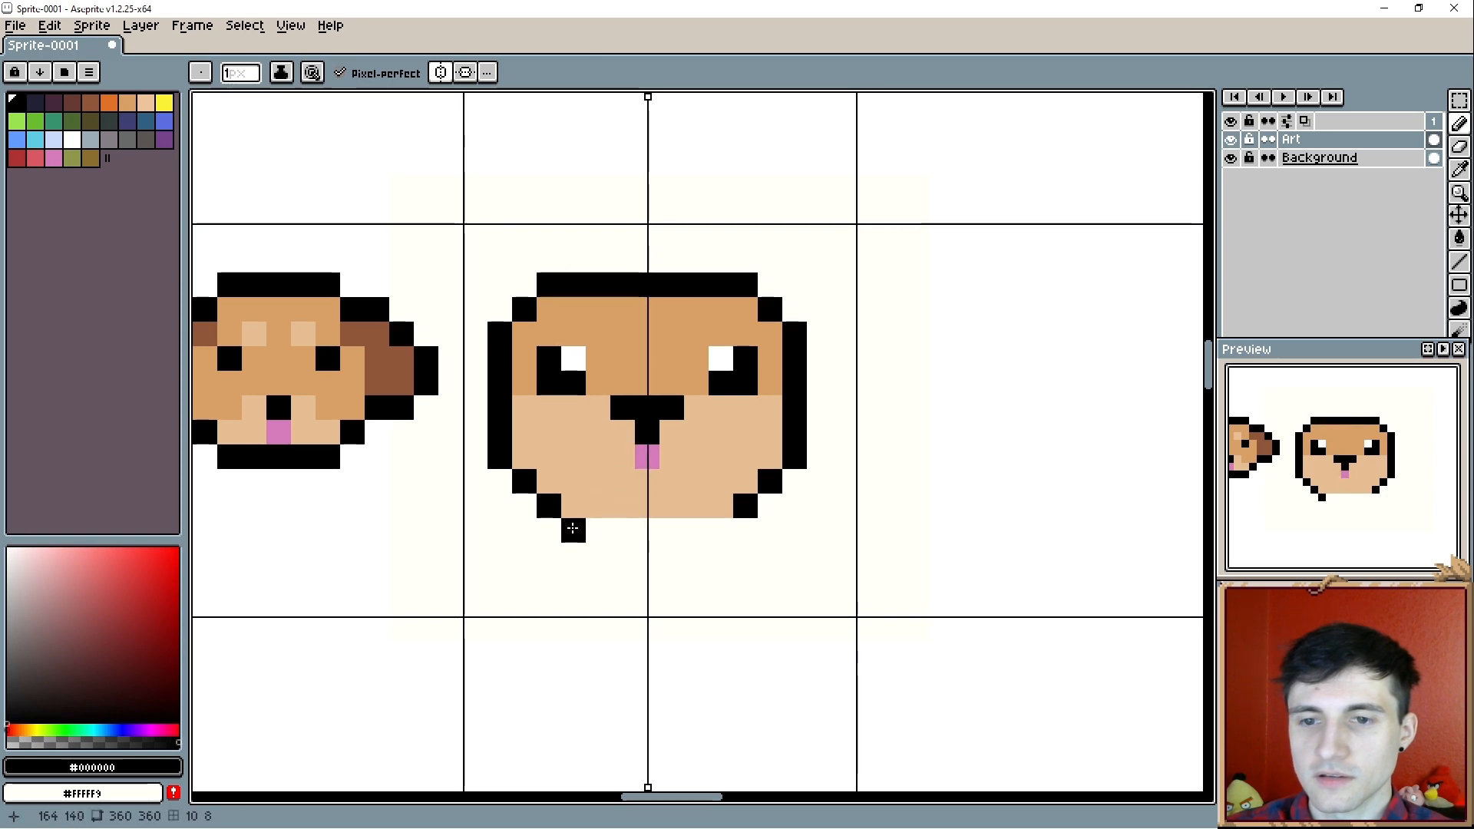
pyautogui.moveTo(721, 530); pyautogui.dragTo(652, 530)
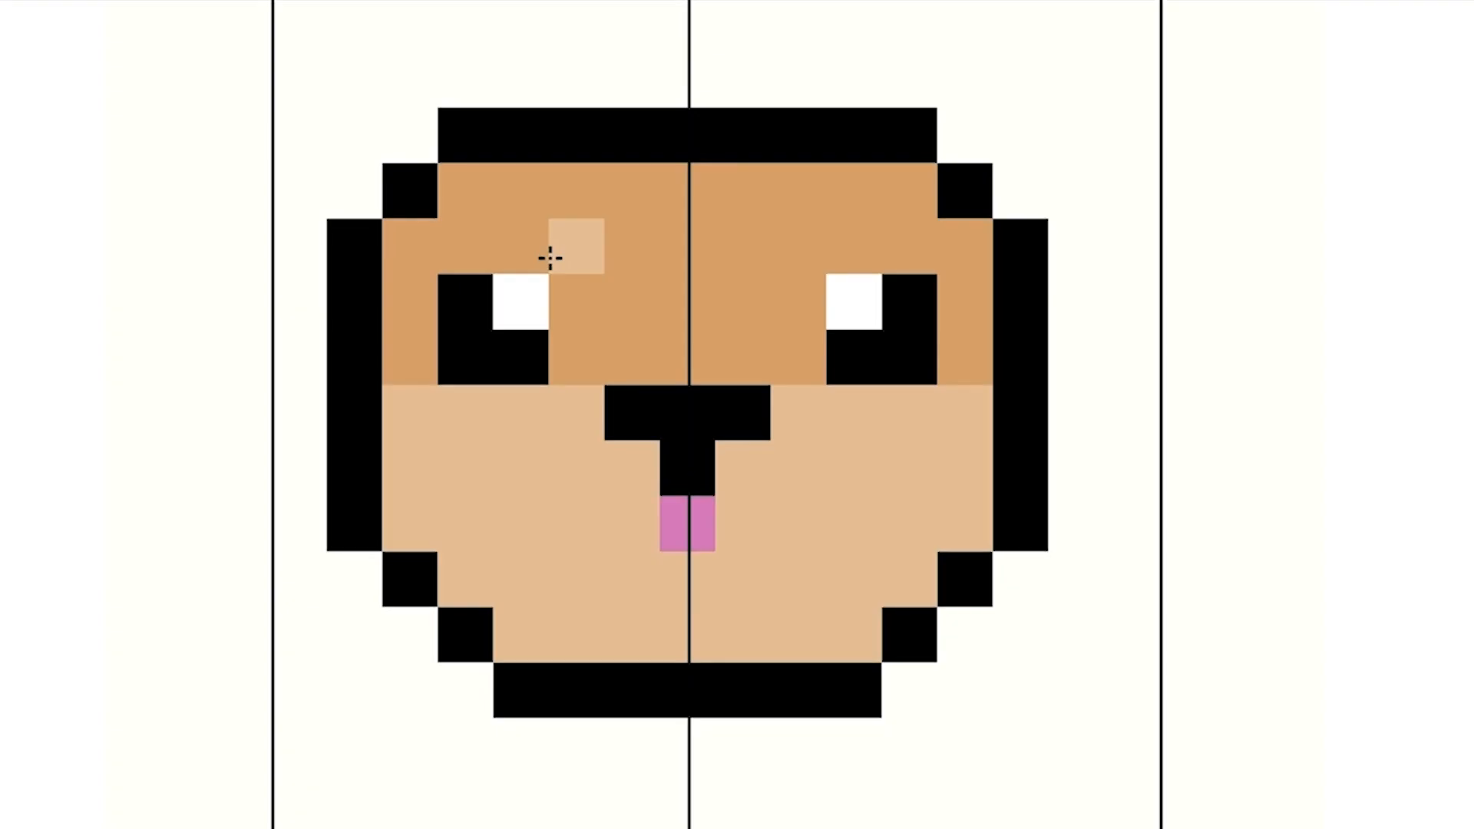
pyautogui.click(552, 258)
# - Raise the middle of the head's top outline by one black pixel row and fill the gap beneath with tan (#d9a066)
pyautogui.keyDown('alt'); pyautogui.click(474, 136); pyautogui.keyUp('alt')
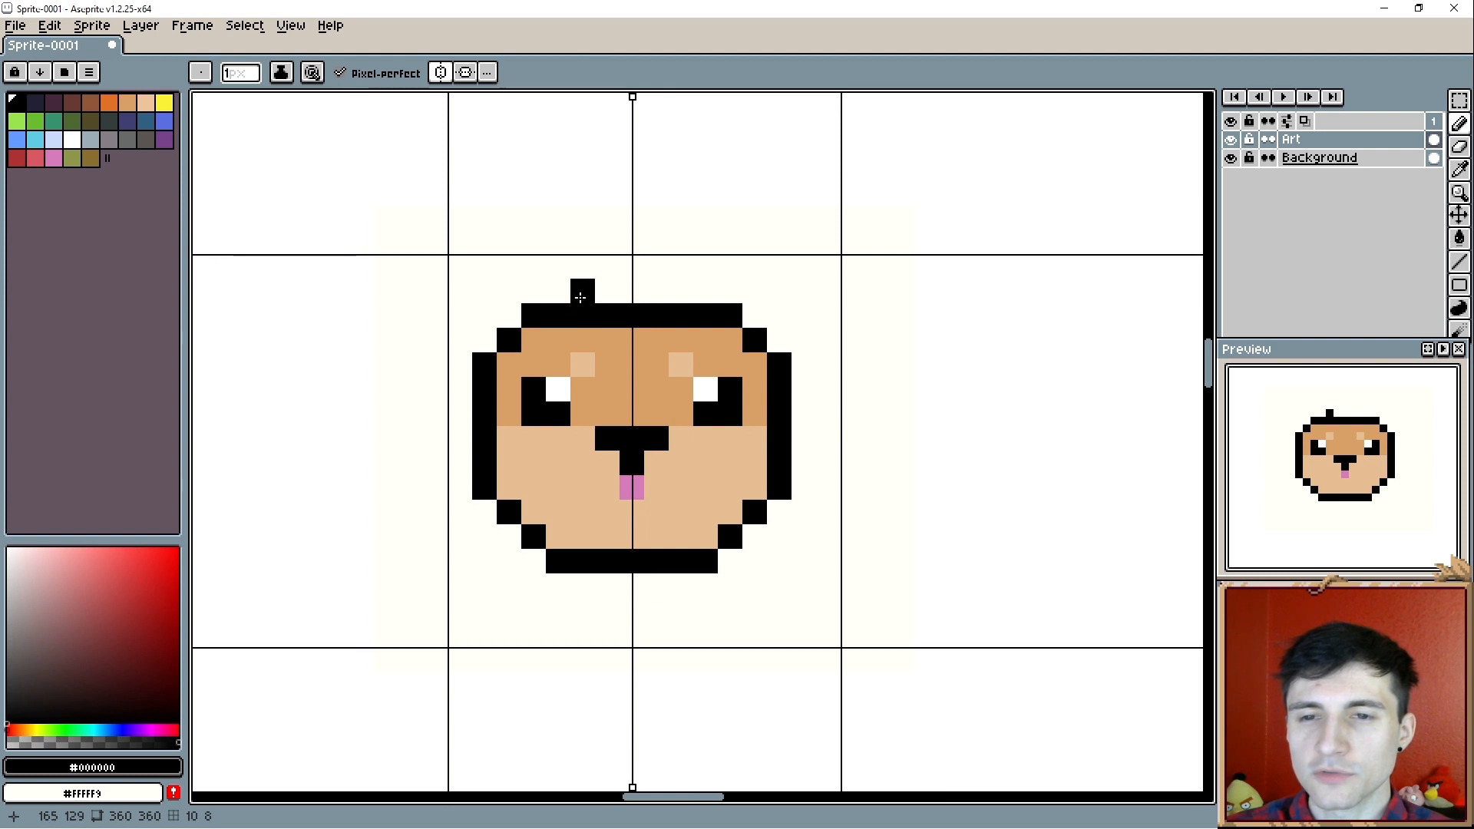
pyautogui.moveTo(571, 297)
pyautogui.mouseDown()
pyautogui.moveTo(639, 300)
pyautogui.moveTo(582, 324)
pyautogui.moveTo(648, 323)
pyautogui.mouseUp()
pyautogui.keyDown('alt'); pyautogui.click(584, 338); pyautogui.keyUp('alt')
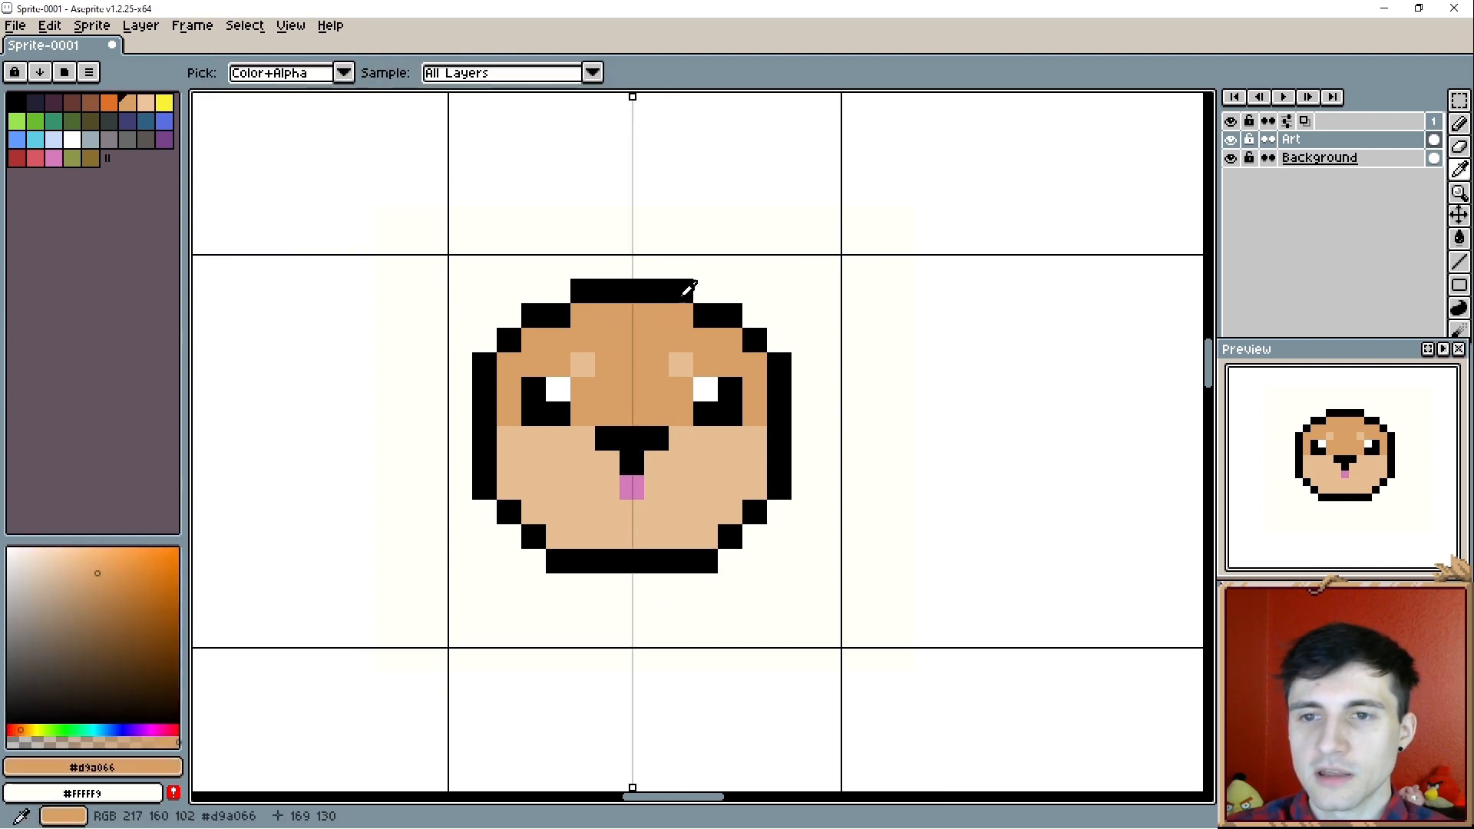
# - Draw mirrored pointed ears in black outline on the second head's upper corners
pyautogui.keyDown('alt'); pyautogui.click(685, 294); pyautogui.keyUp('alt')
pyautogui.moveTo(741, 314); pyautogui.dragTo(695, 349)
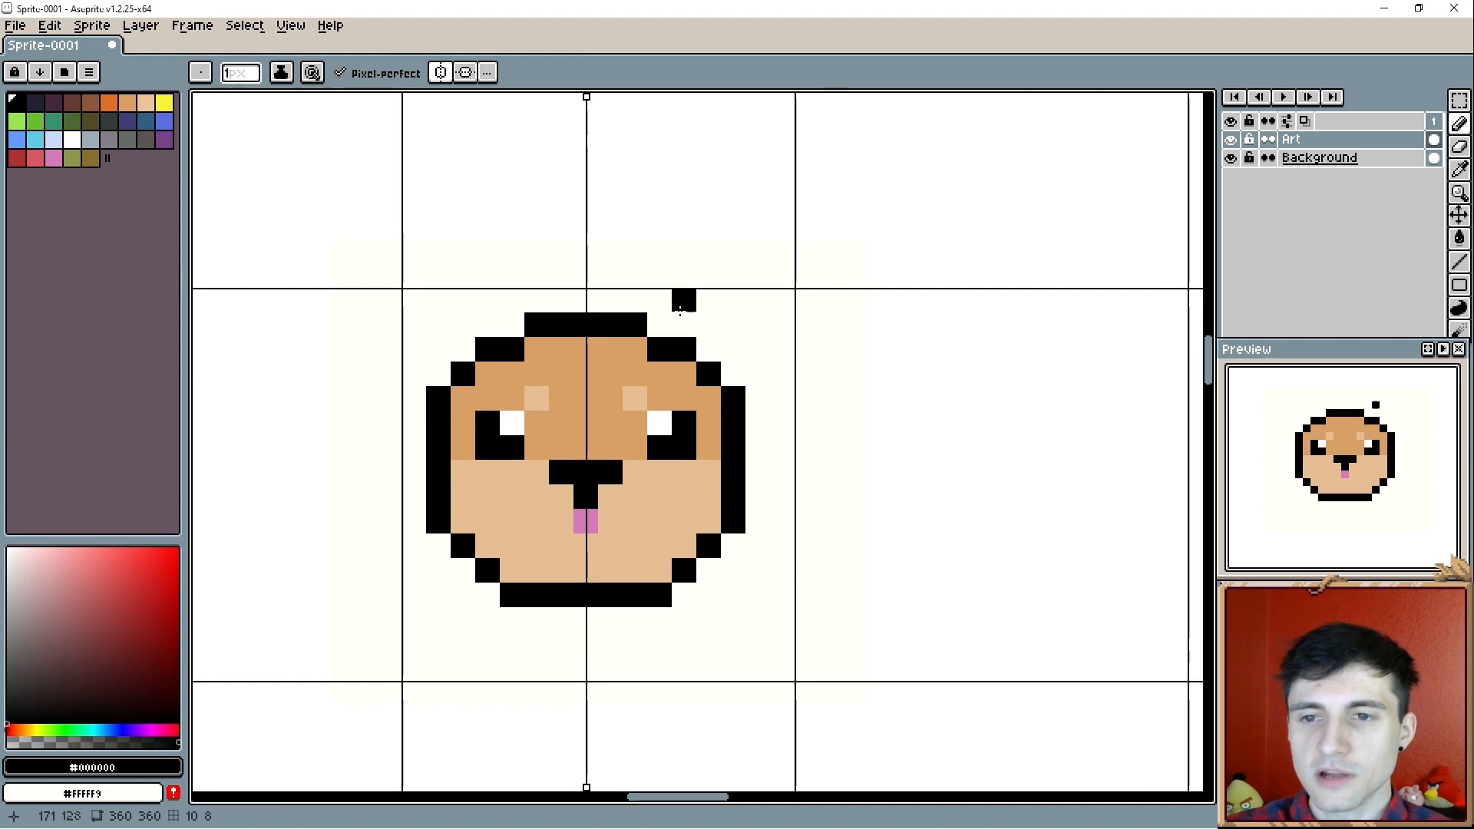
pyautogui.click(685, 324)
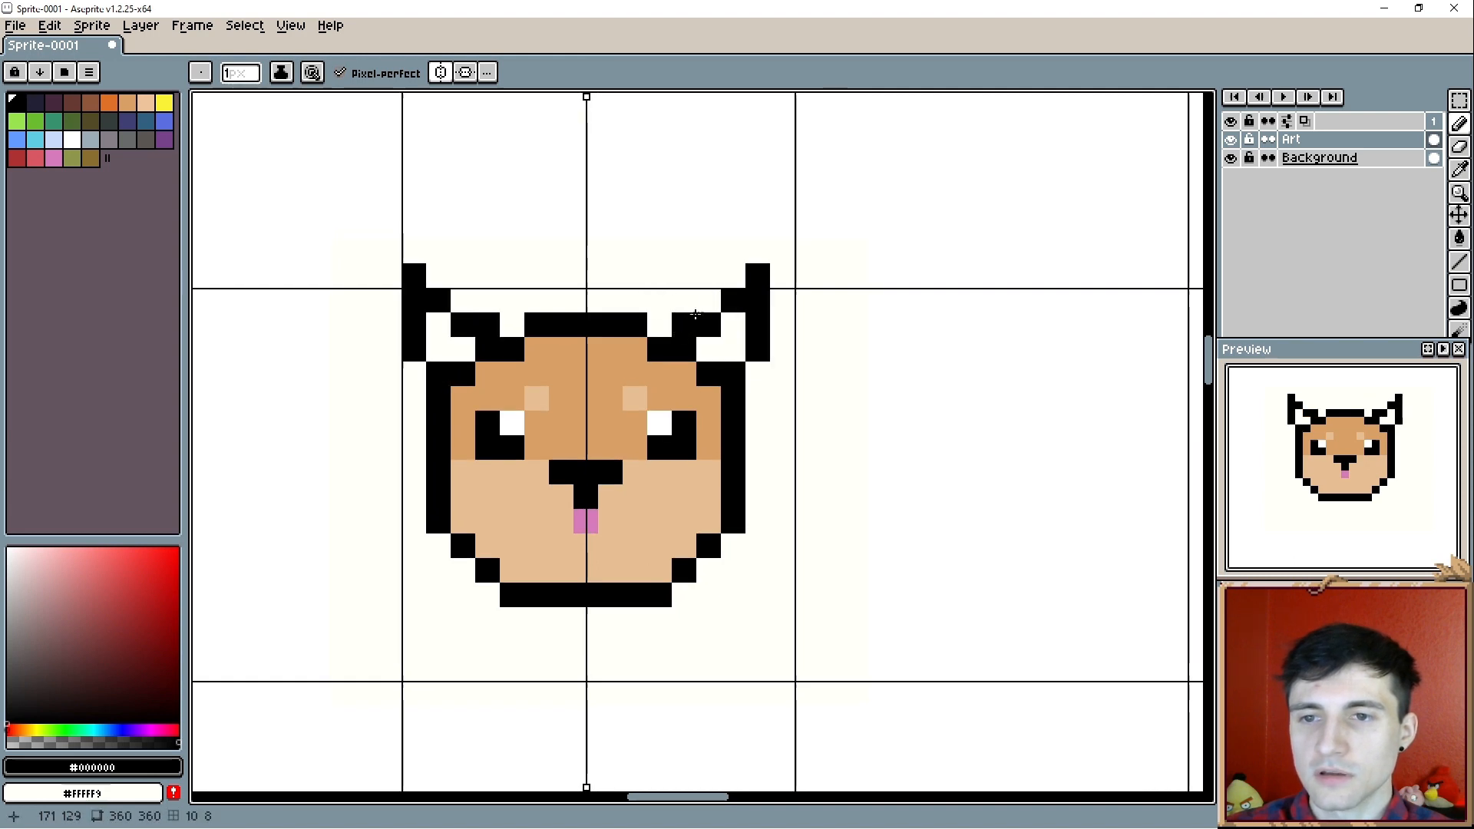
pyautogui.click(709, 301)
pyautogui.click(734, 281)
# - Fill the inside of both ears with the head's tan (#d9a066)
pyautogui.keyDown('alt'); pyautogui.click(685, 374); pyautogui.keyUp('alt')
pyautogui.click(710, 325)
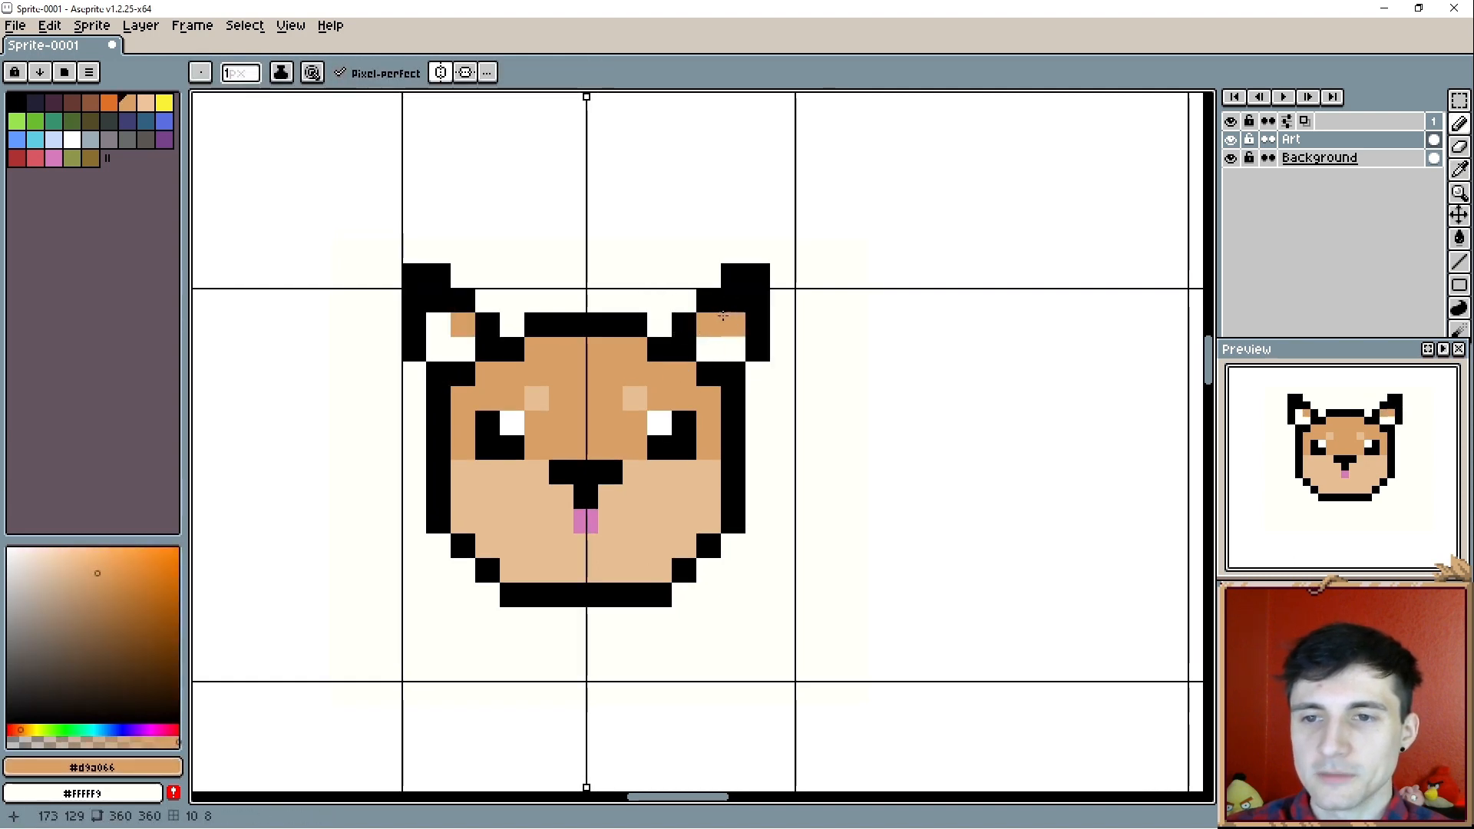
pyautogui.click(732, 302)
pyautogui.click(730, 330)
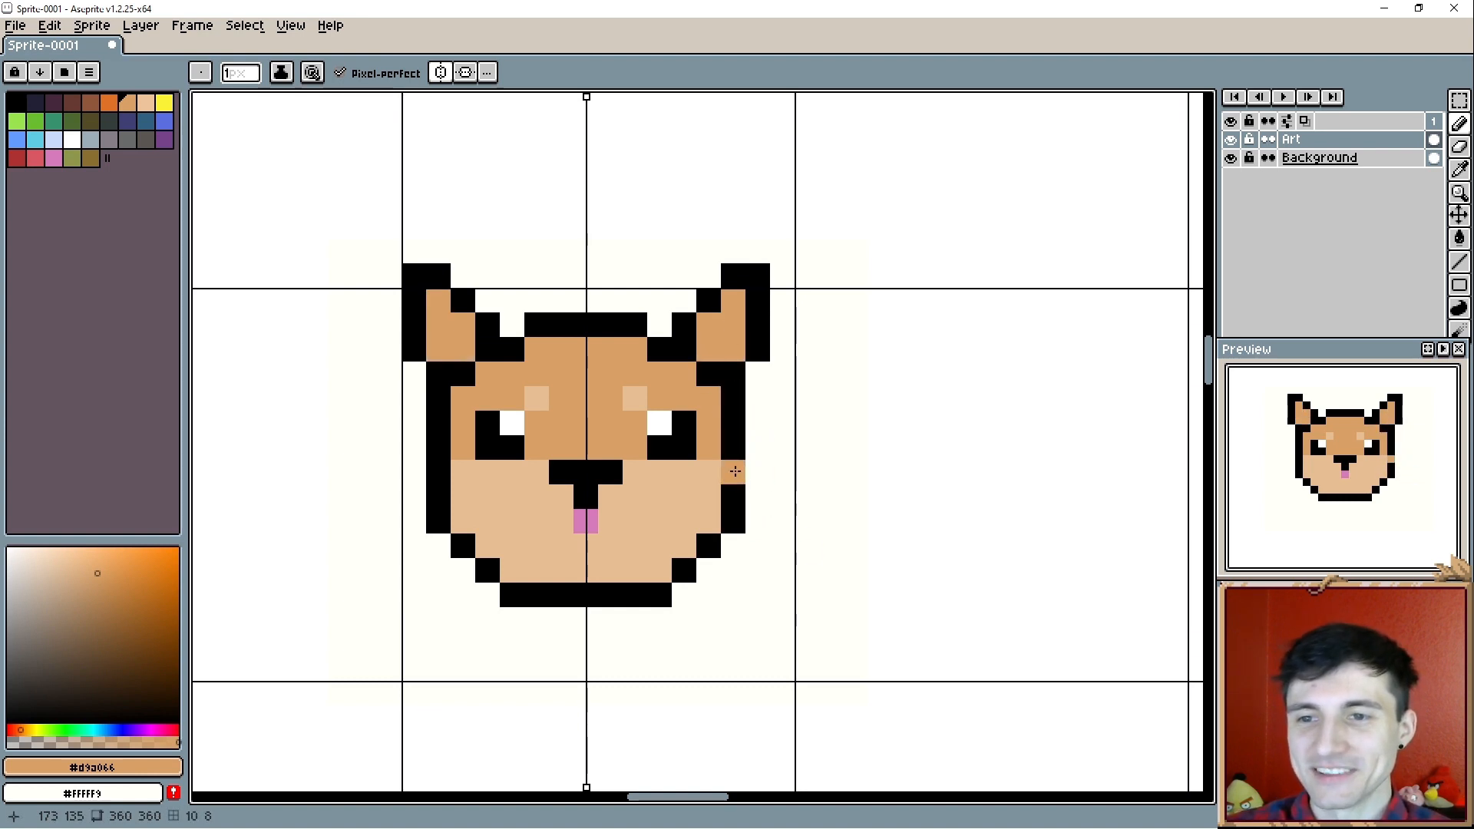
# - Widen the head by one pixel per side, moving its black outline in line with the ears and filling the gaps with matching tans
pyautogui.press('alt')
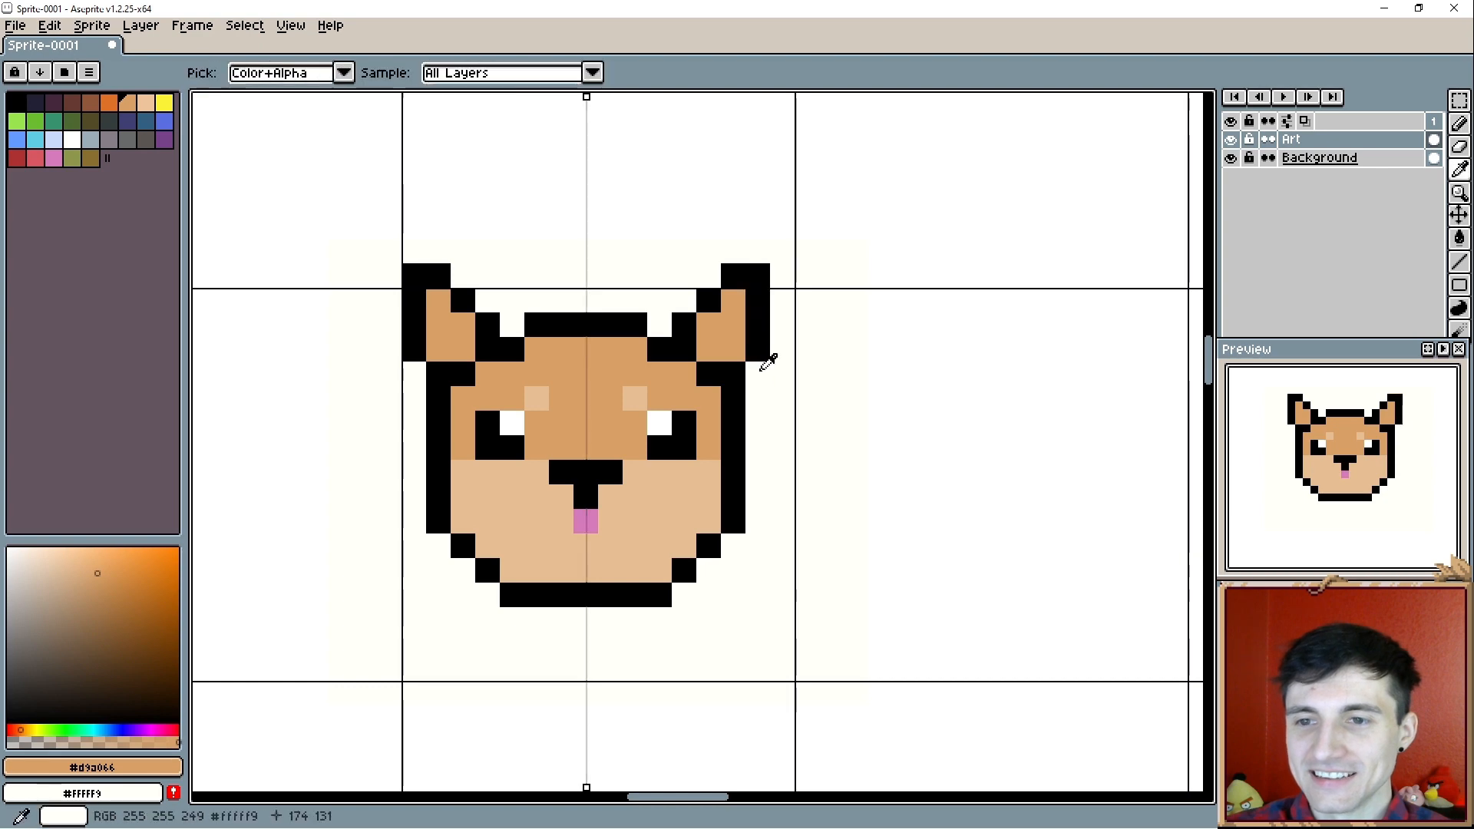
pyautogui.keyDown('alt'); pyautogui.click(743, 415); pyautogui.keyUp('alt')
pyautogui.moveTo(746, 406); pyautogui.dragTo(758, 499)
pyautogui.keyDown('alt'); pyautogui.click(729, 406); pyautogui.keyUp('alt')
pyautogui.moveTo(729, 406)
pyautogui.mouseDown()
pyautogui.moveTo(731, 513)
pyautogui.moveTo(700, 547)
pyautogui.moveTo(757, 523)
pyautogui.moveTo(735, 564)
pyautogui.moveTo(707, 570)
pyautogui.mouseUp()
pyautogui.keyDown('alt'); pyautogui.click(705, 487); pyautogui.keyUp('alt')
pyautogui.keyDown('alt'); pyautogui.click(764, 484); pyautogui.keyUp('alt')
pyautogui.click(758, 521)
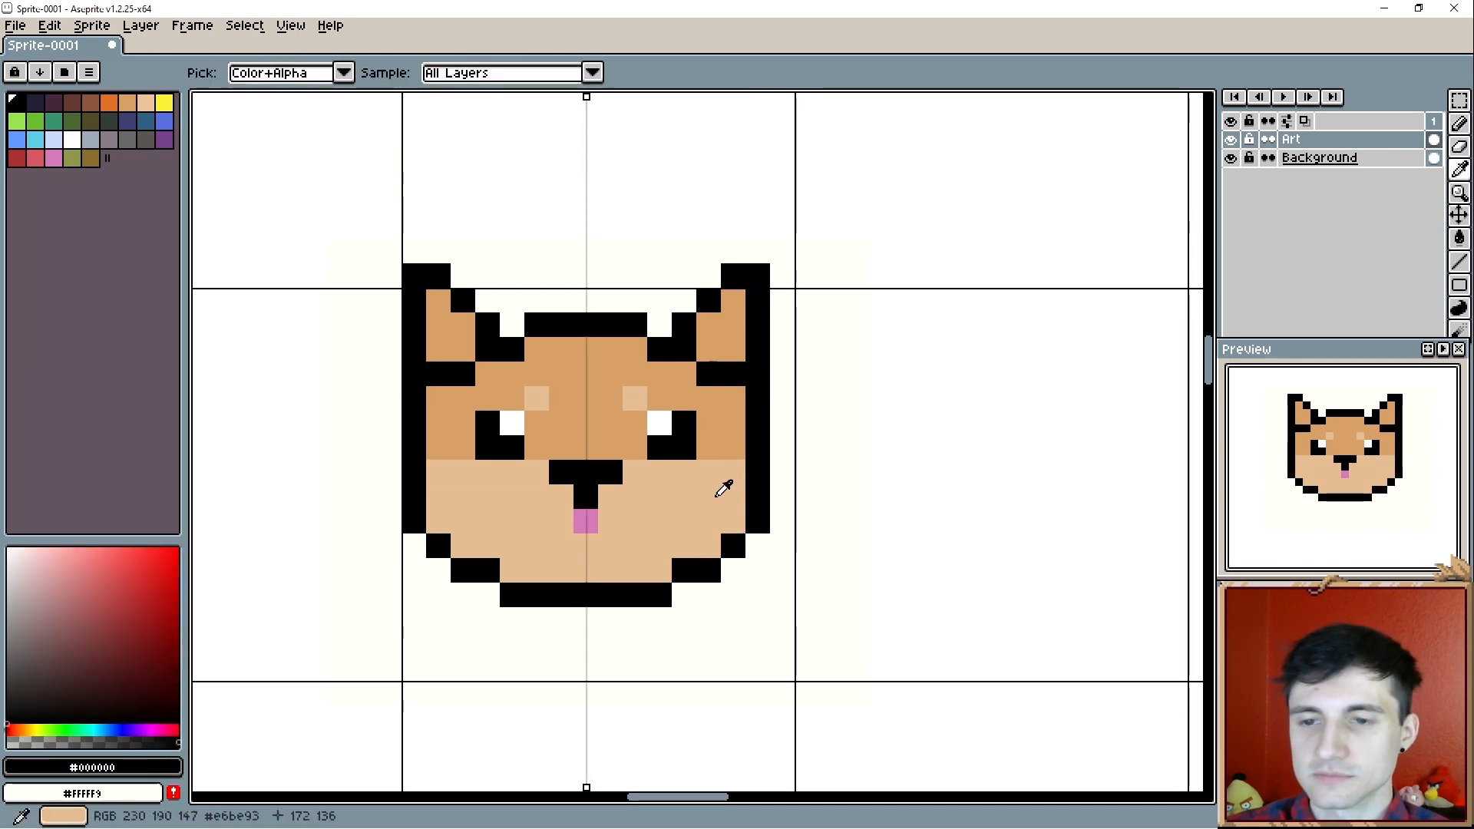
pyautogui.keyDown('alt'); pyautogui.click(726, 492); pyautogui.keyUp('alt')
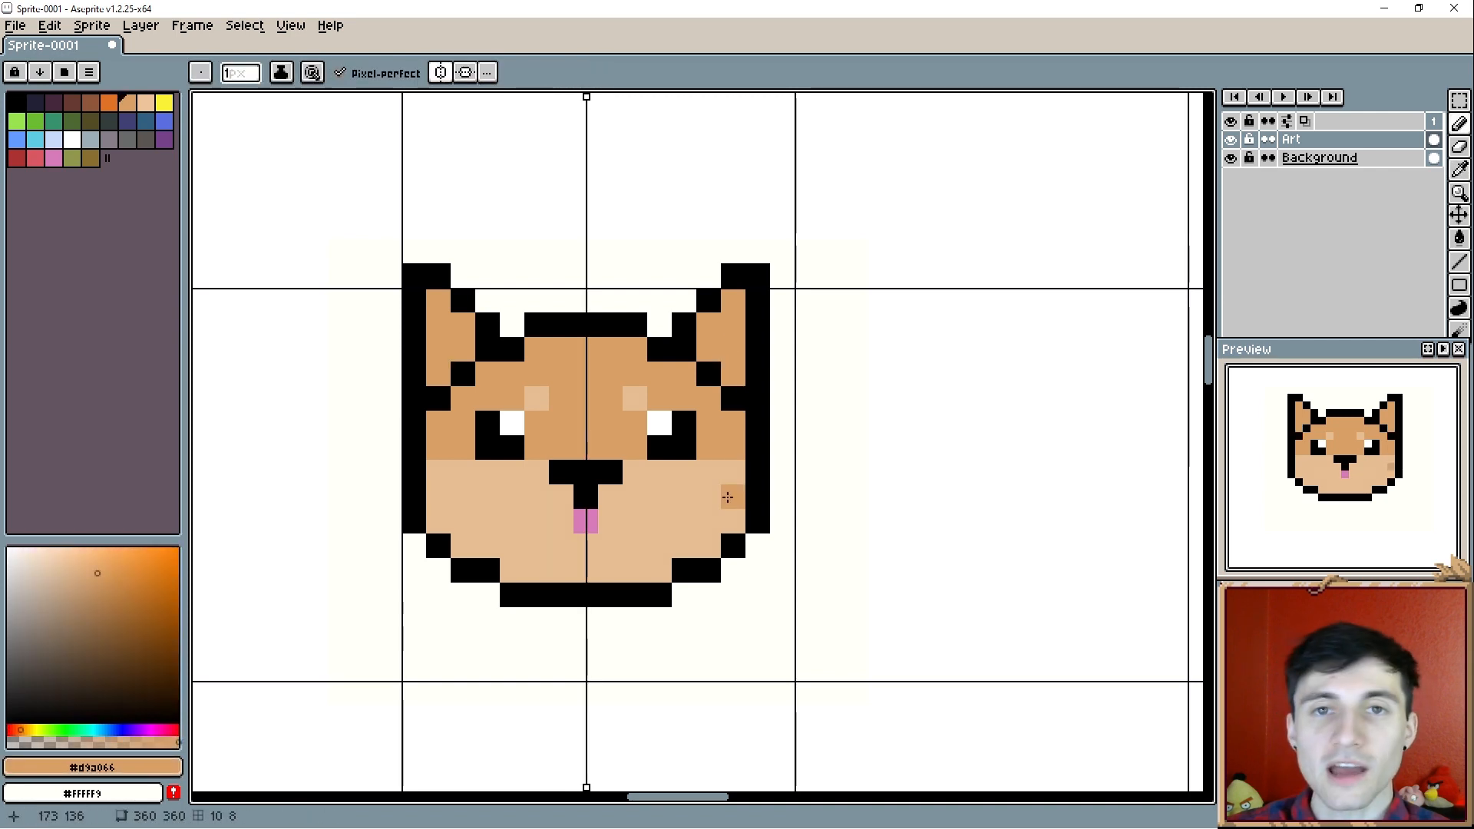
# - Add mirrored tan (#d9a066) shading pixels along the inner edge of the light-tan cheeks and chin
pyautogui.click(728, 497)
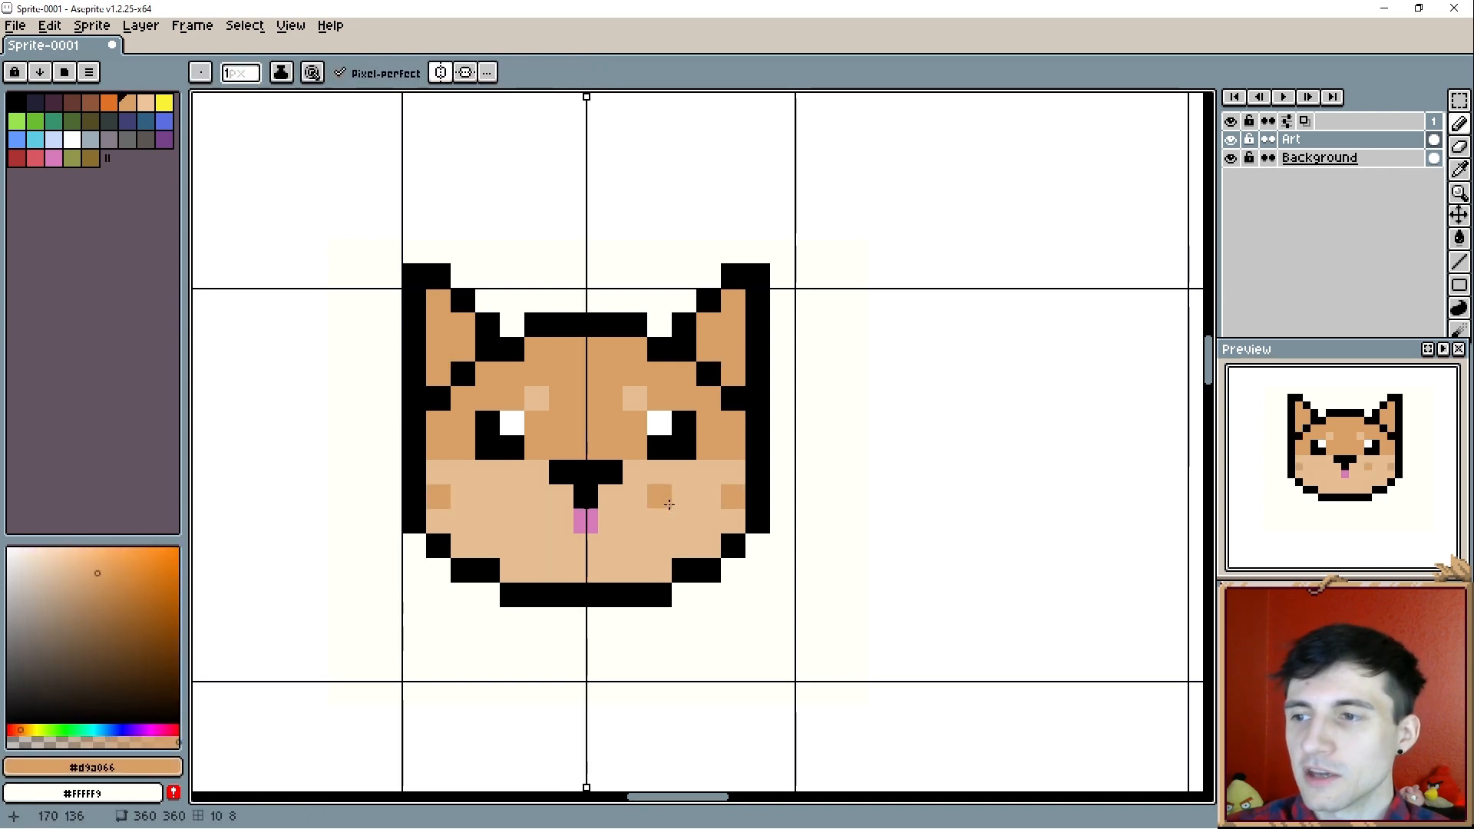
pyautogui.click(469, 538)
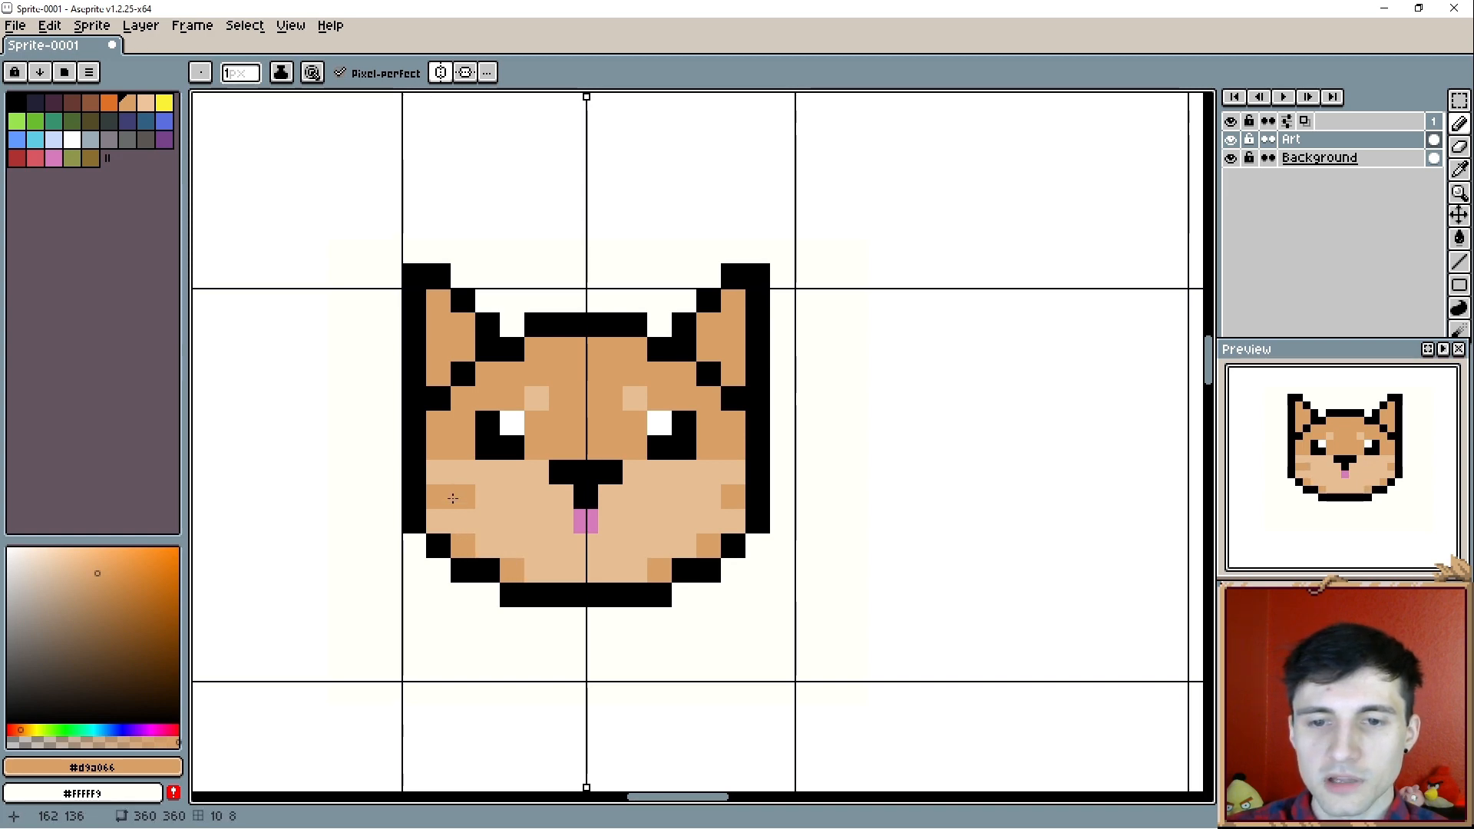
pyautogui.scroll(1, 453, 572)
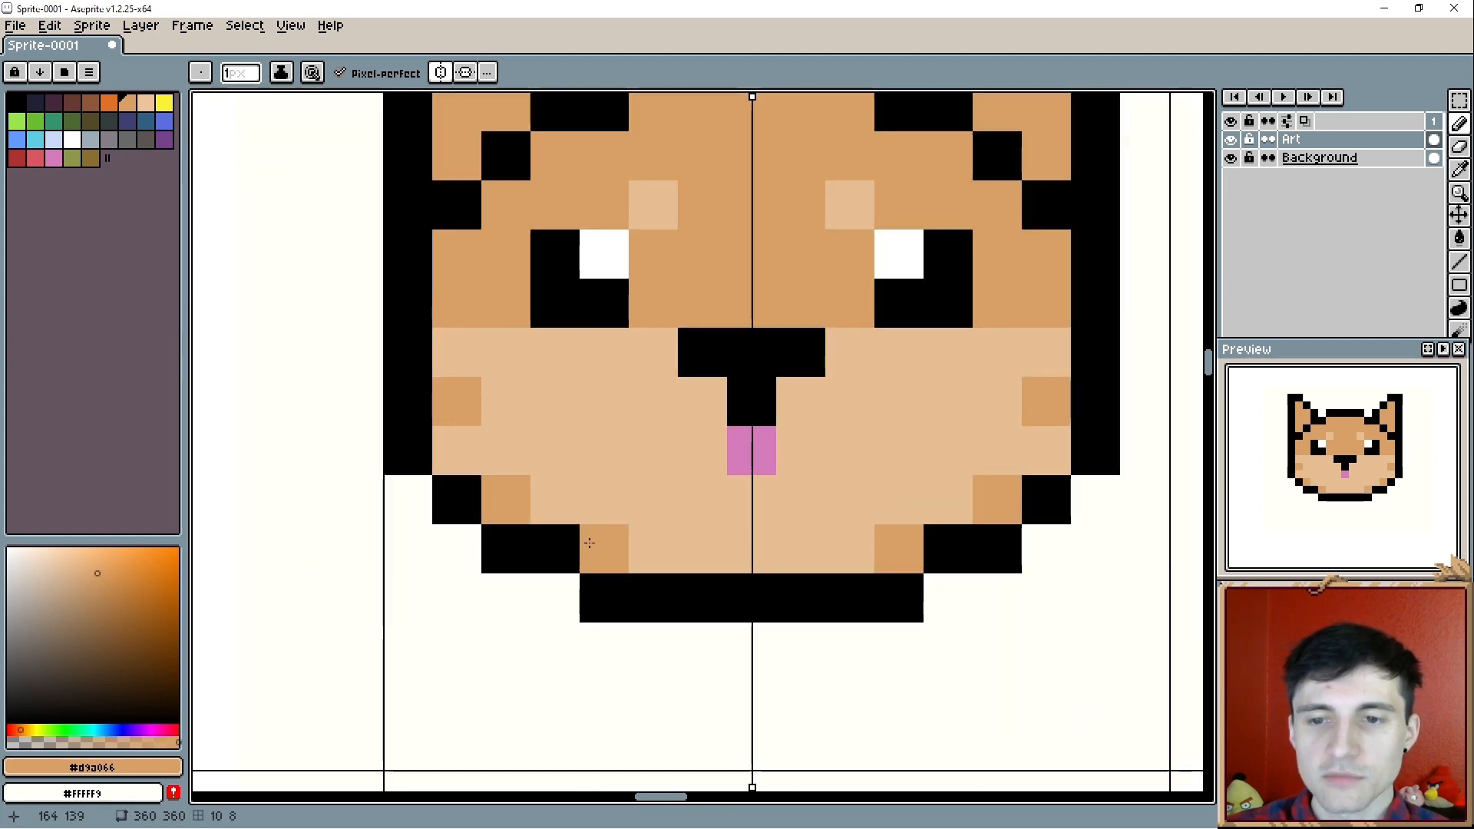
pyautogui.scroll(-1, 634, 508)
pyautogui.moveTo(663, 506); pyautogui.dragTo(629, 525)
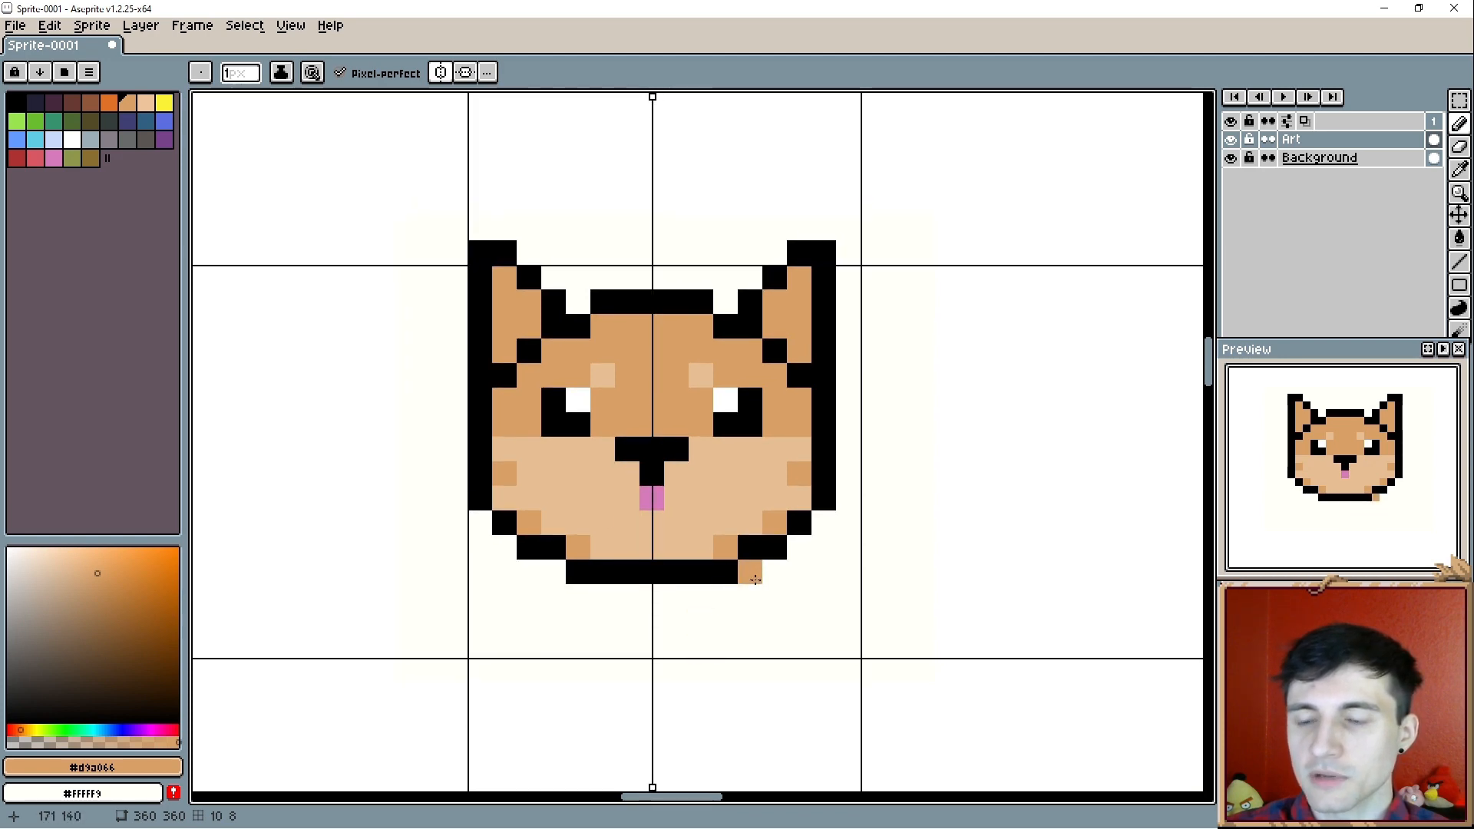
pyautogui.scroll(1, 757, 581)
# - Extend the light tan (#e6be93) through both side outlines at nose height and cap each cheek tip with a black pixel
pyautogui.press('alt')
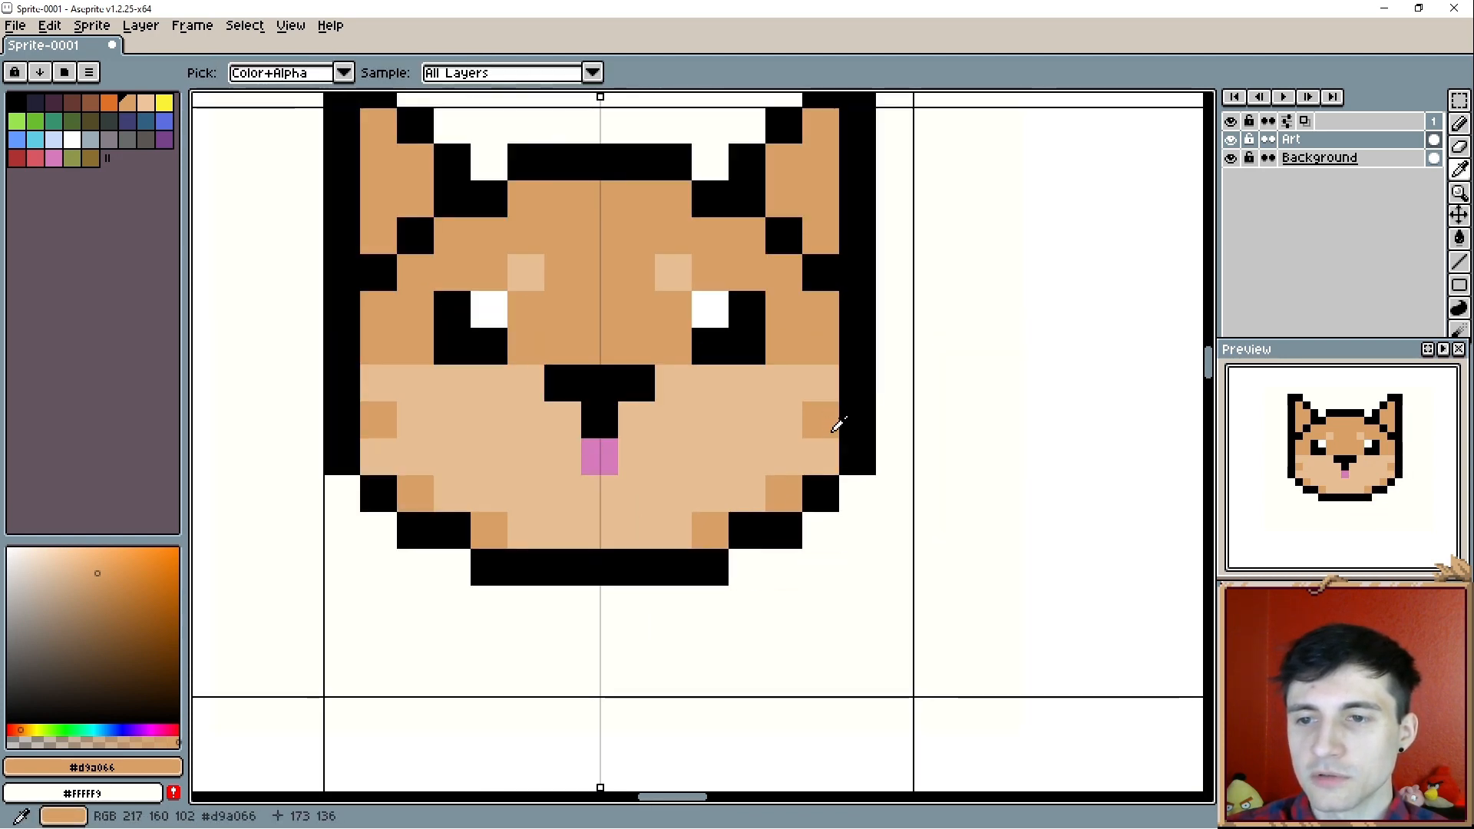
pyautogui.keyDown('alt'); pyautogui.click(831, 374); pyautogui.keyUp('alt')
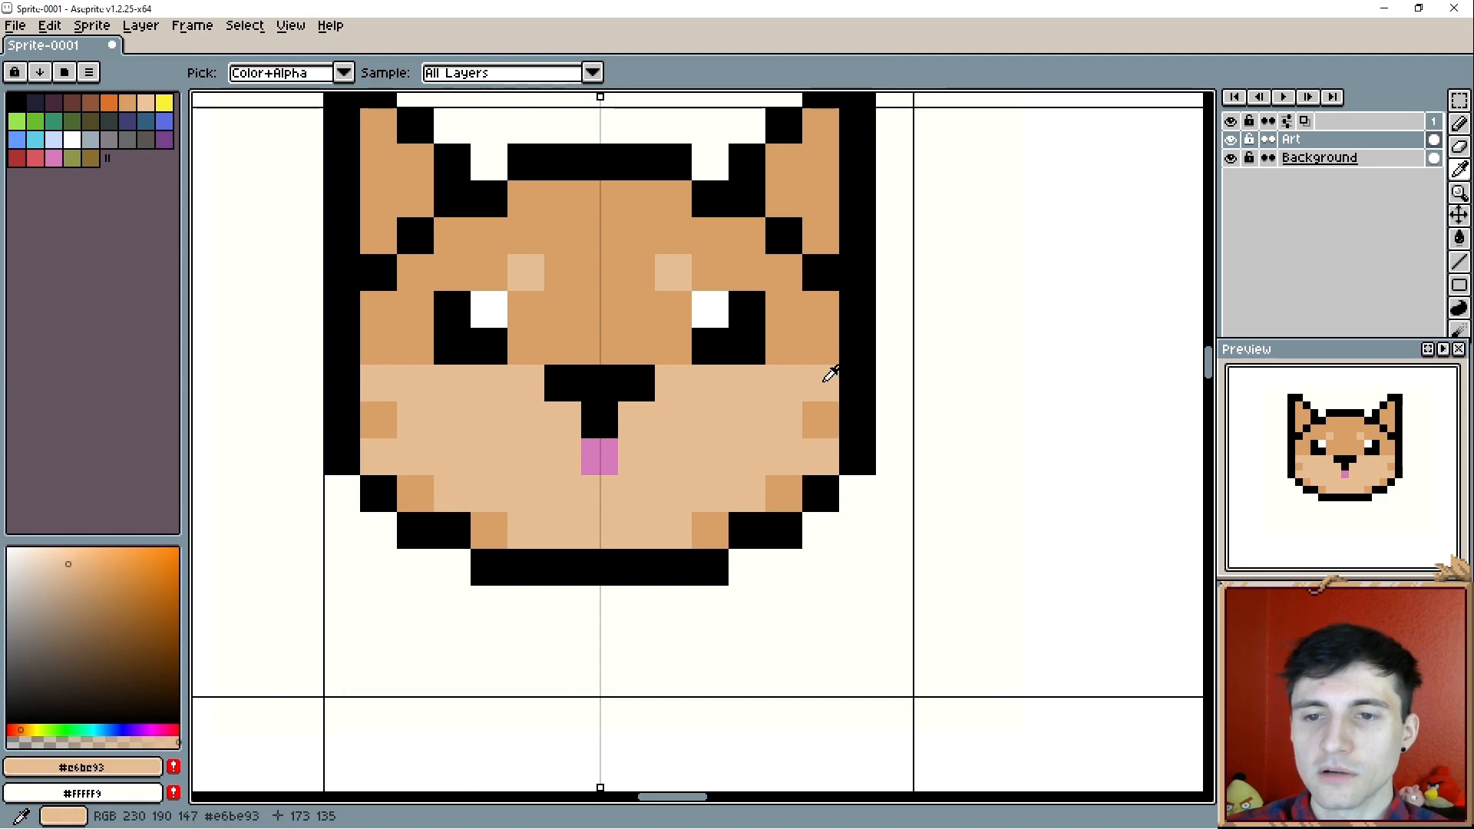
pyautogui.click(842, 385)
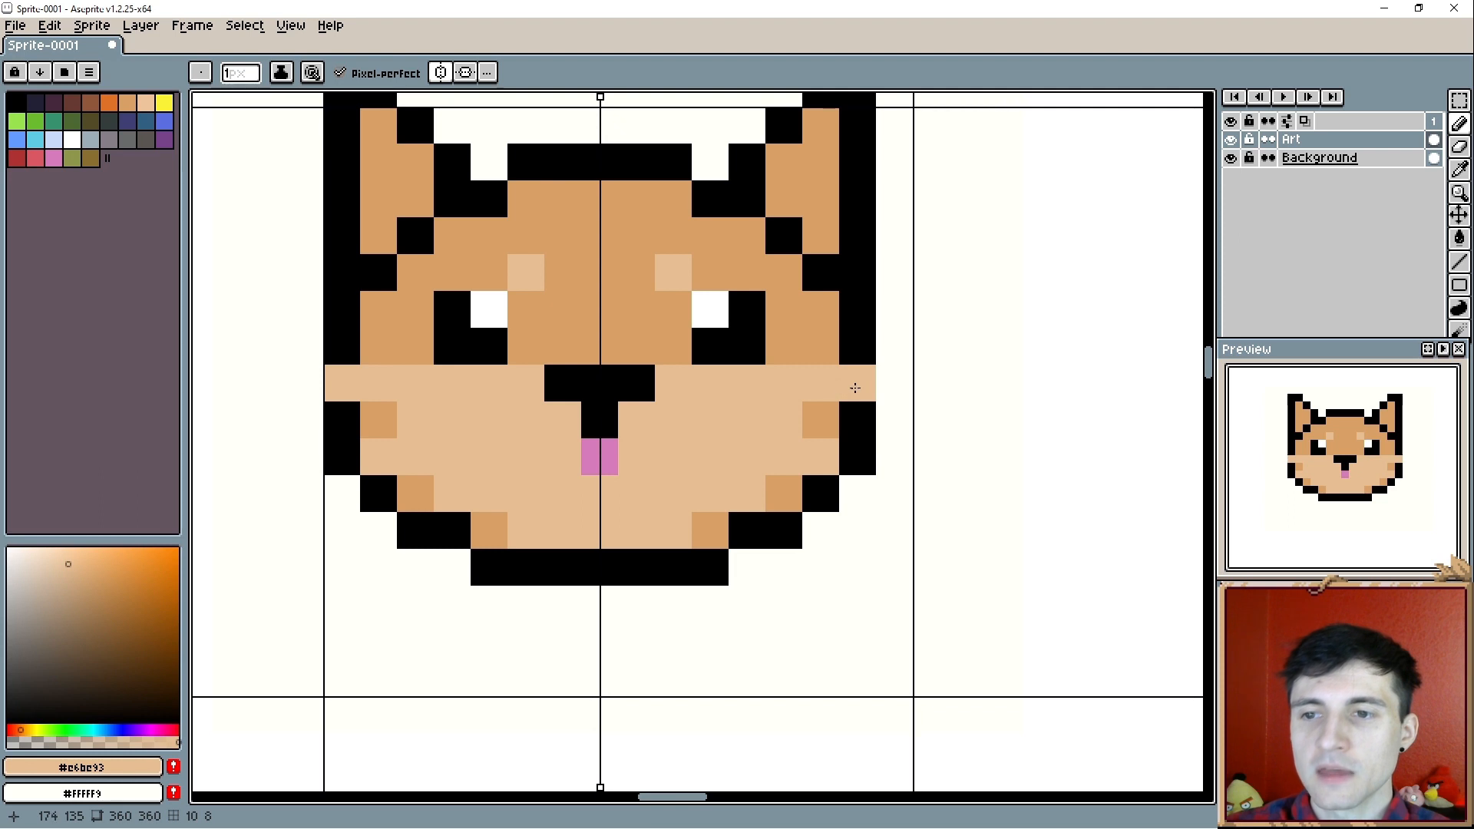
pyautogui.keyDown('alt'); pyautogui.click(866, 329); pyautogui.keyUp('alt')
pyautogui.click(888, 389)
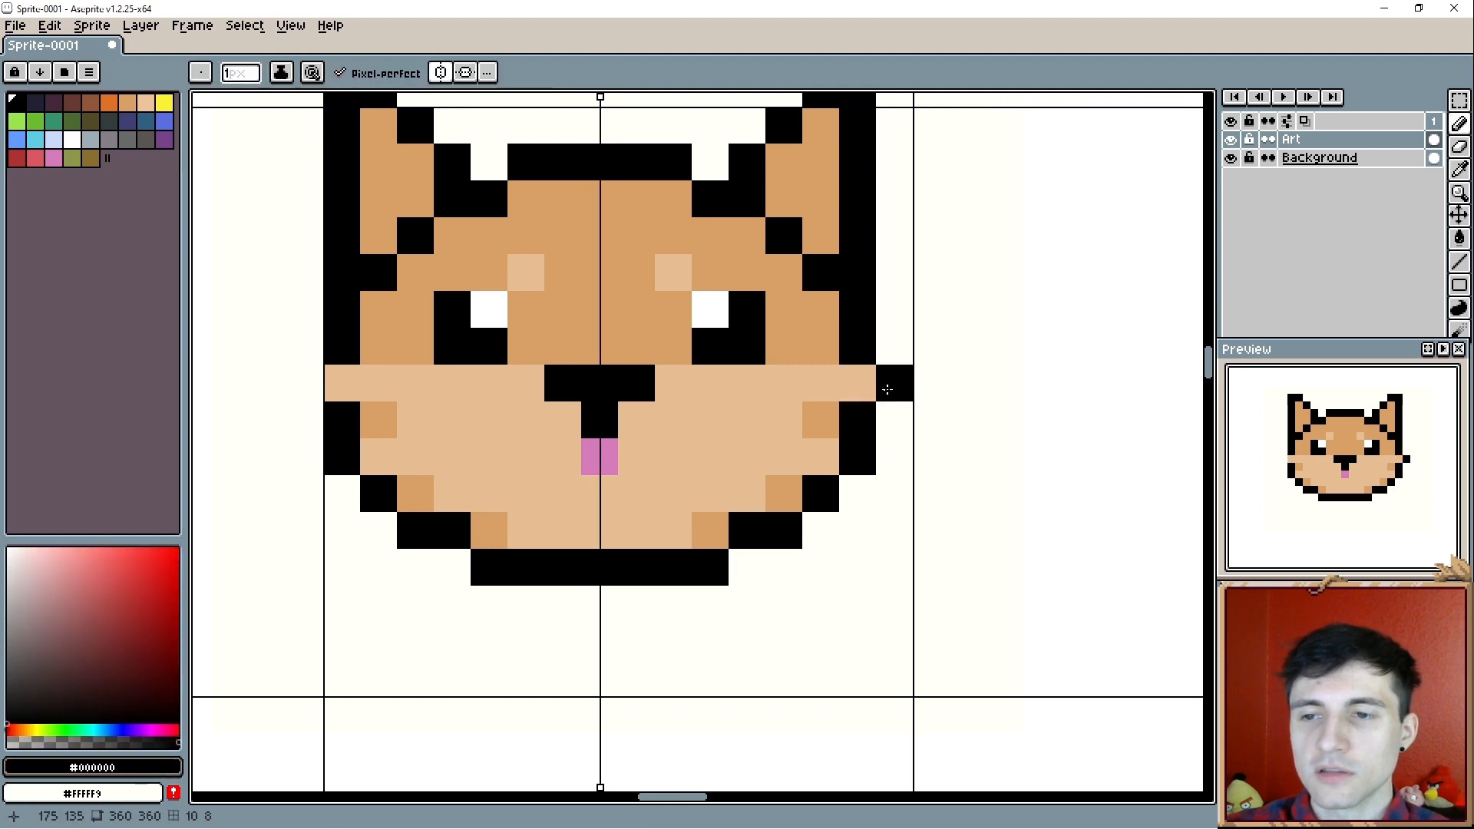
pyautogui.click(895, 386)
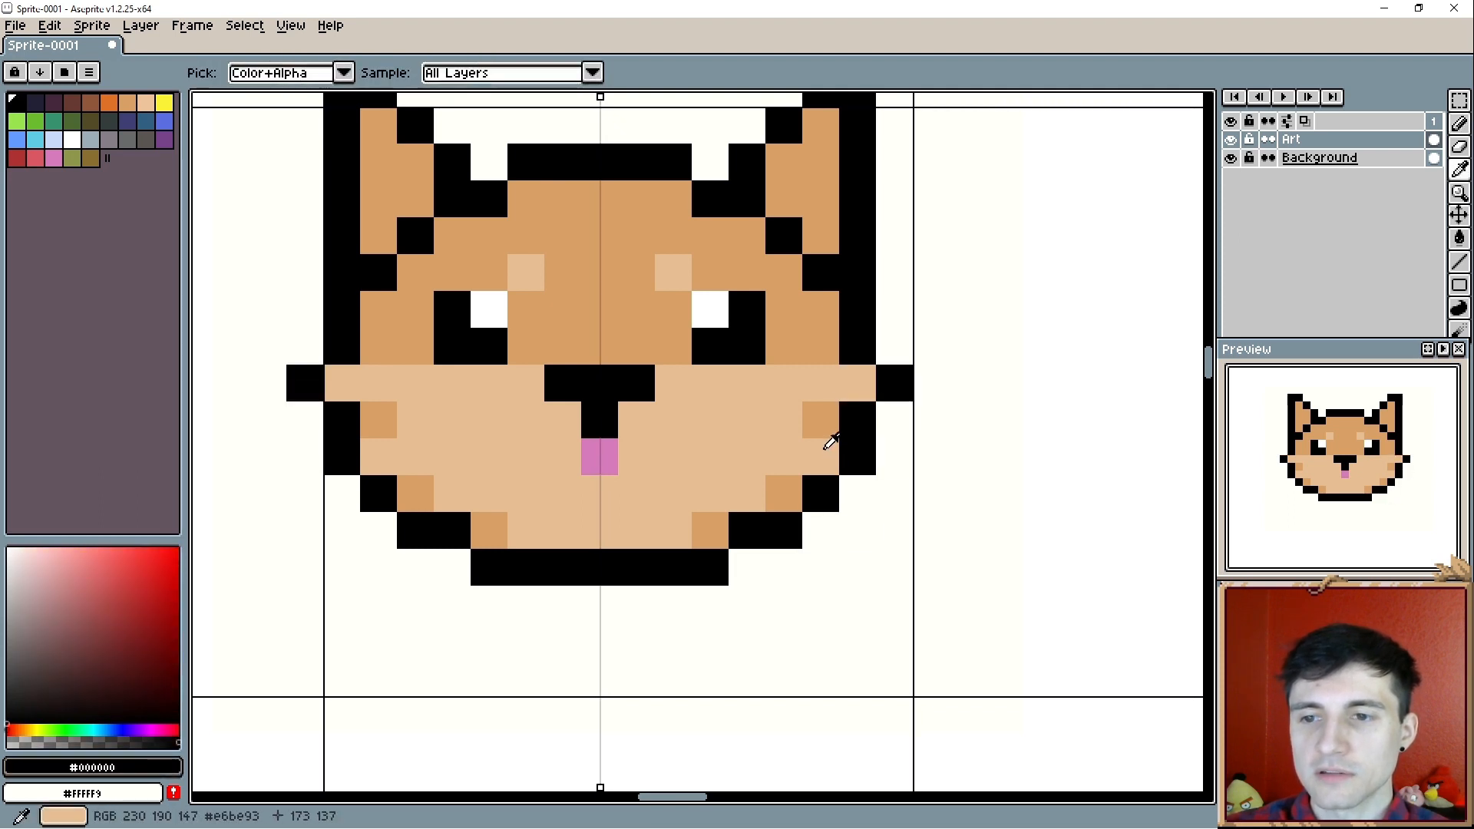
pyautogui.scroll(-1, 697, 476)
# - Try a grey pixel row between the eyes above the nose and undo it
pyautogui.click(15, 634)
pyautogui.press('e')
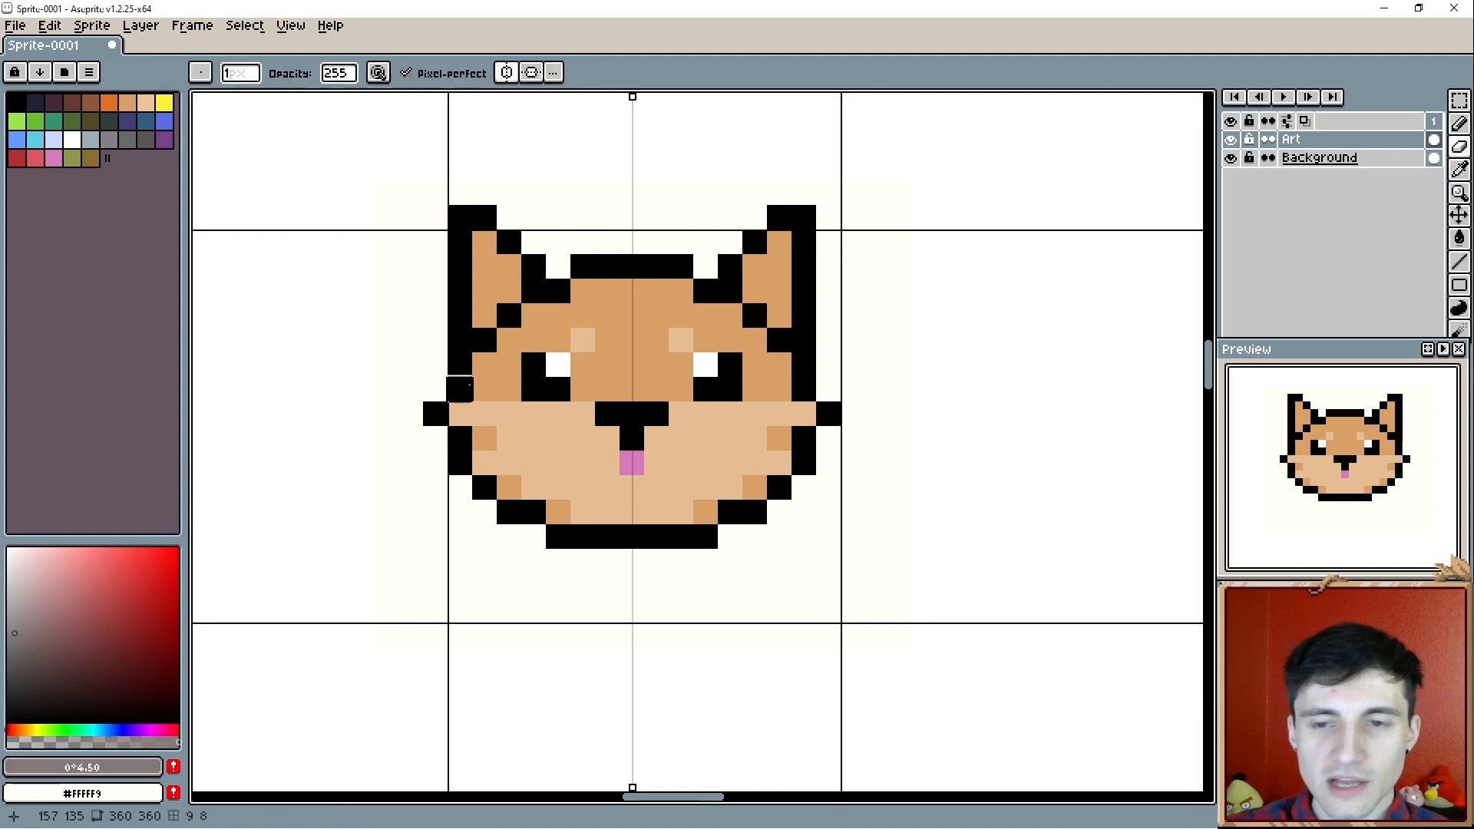
pyautogui.press('r')
pyautogui.moveTo(604, 383)
pyautogui.mouseDown()
pyautogui.moveTo(578, 388)
pyautogui.moveTo(626, 388)
pyautogui.mouseUp()
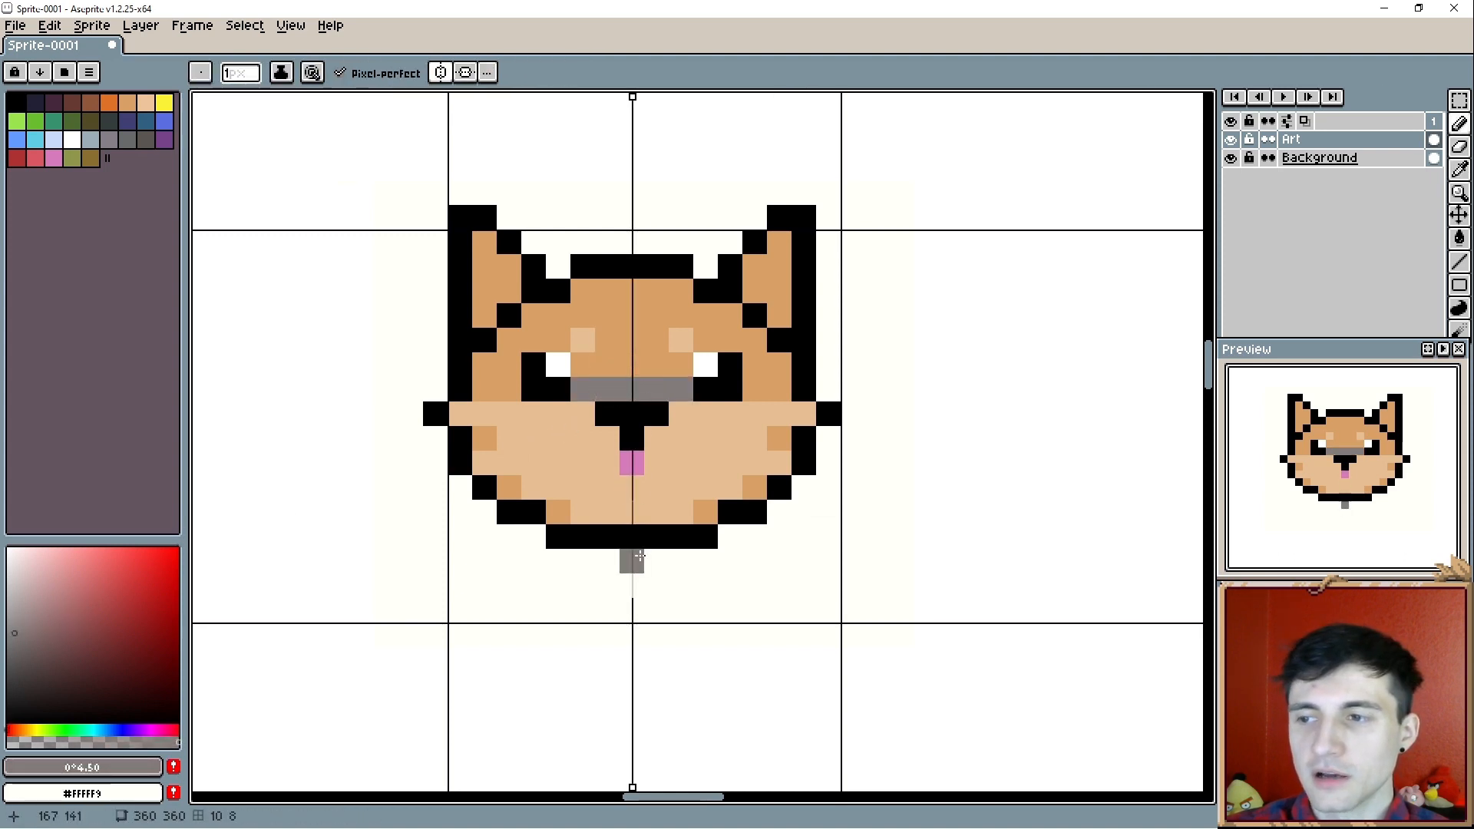
pyautogui.hotkey('ctrl', 'z')
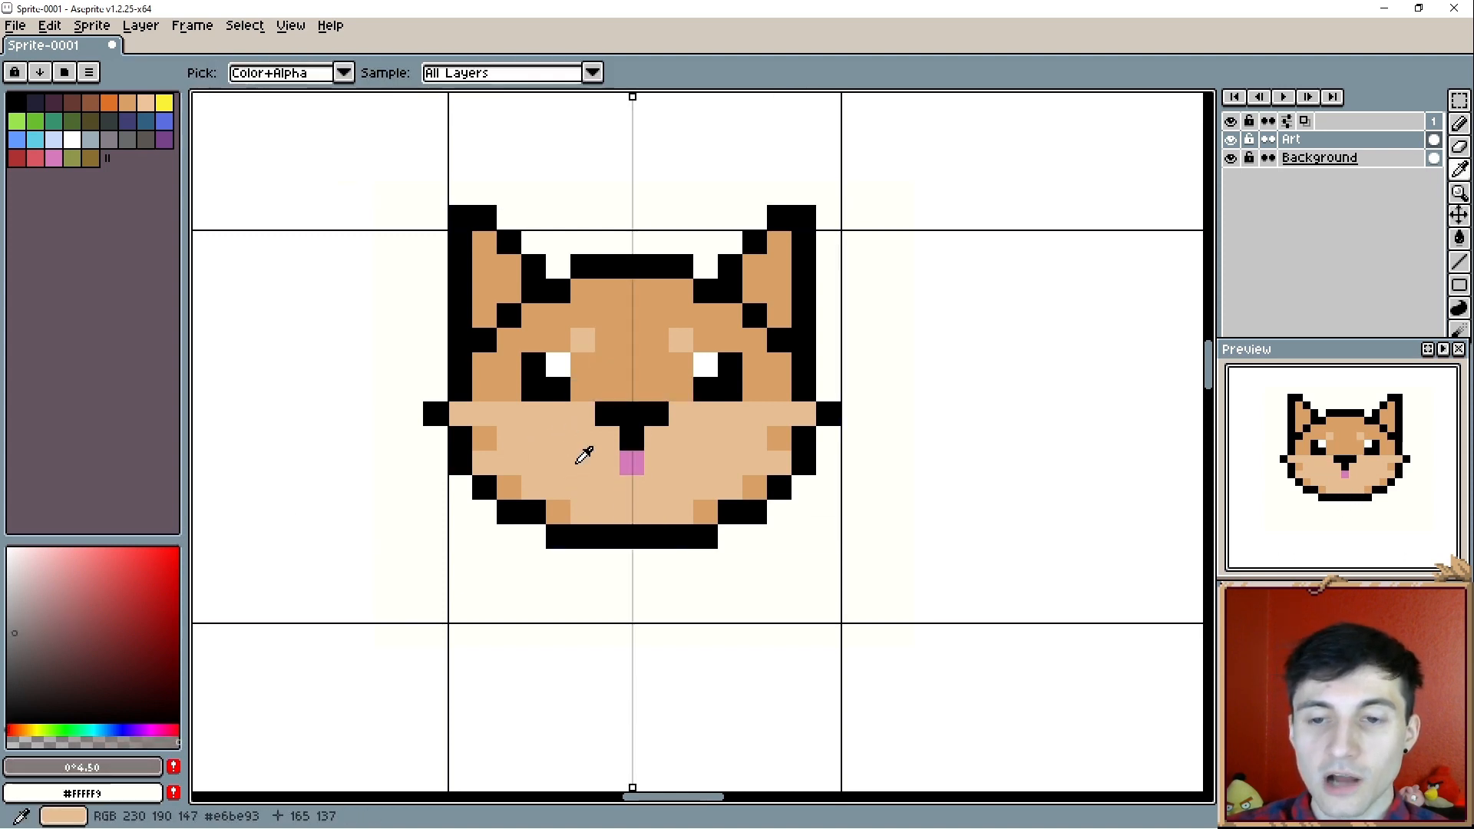
# - Pick a darker brown (#b5814b) from the head's tan and add mirrored shading pixels along the inner edge of the upper head
pyautogui.keyDown('alt'); pyautogui.click(572, 440); pyautogui.keyUp('alt')
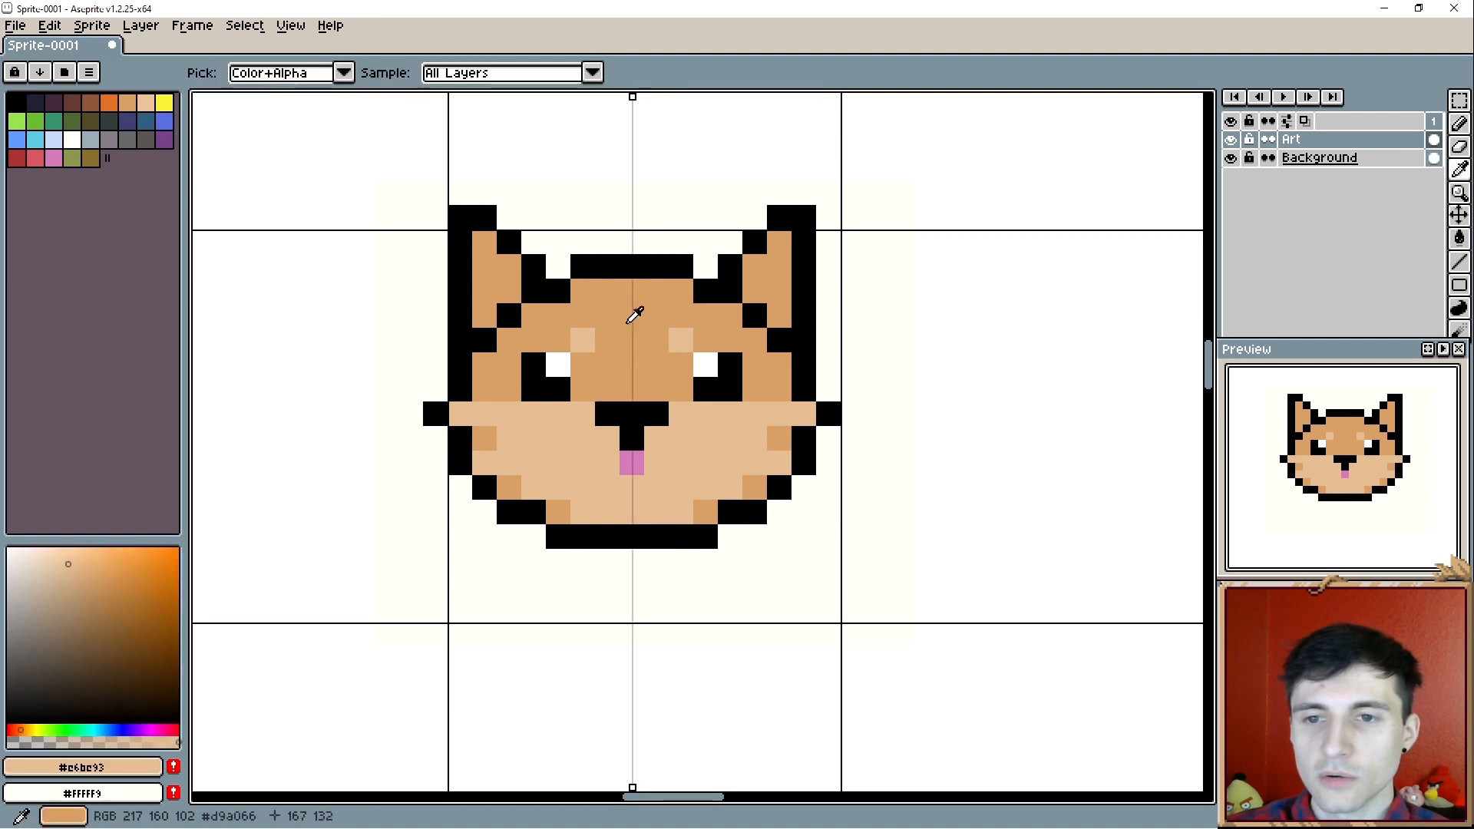
pyautogui.keyDown('alt'); pyautogui.click(644, 315); pyautogui.keyUp('alt')
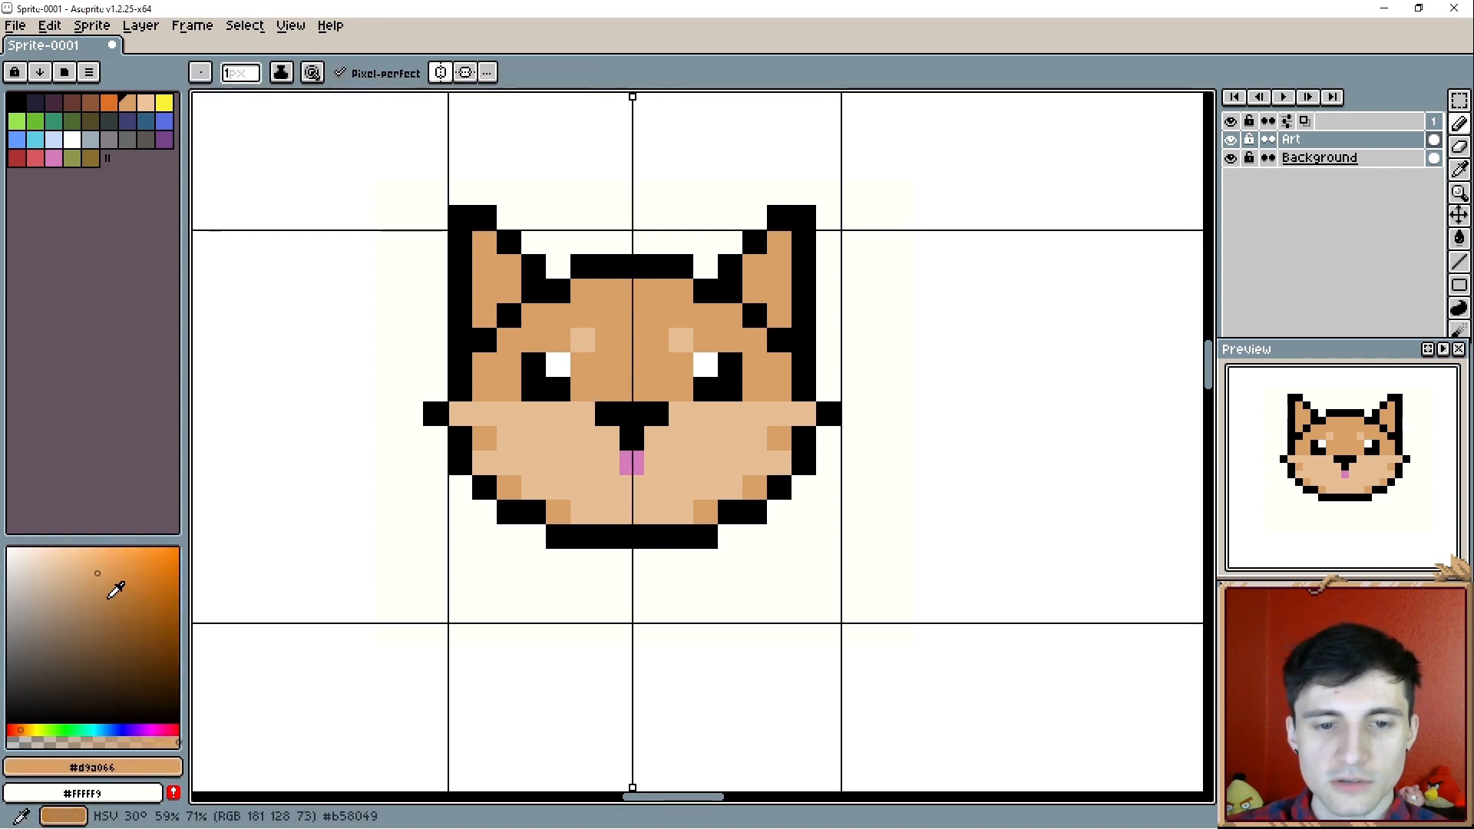
pyautogui.click(106, 599)
pyautogui.click(485, 389)
pyautogui.click(780, 389)
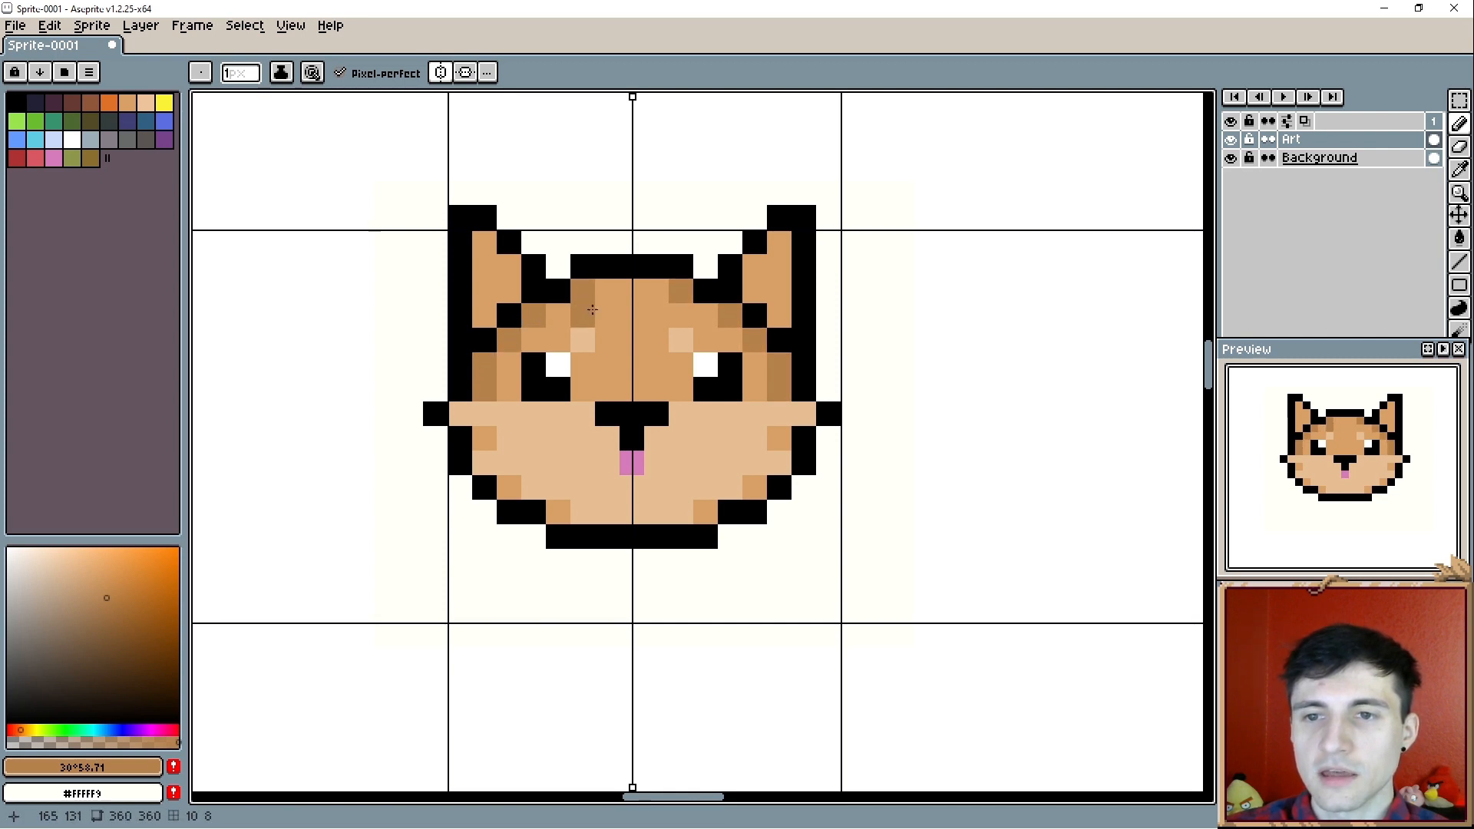
# - Try mirrored darker-brown vertical stripes from the forehead to the nose and undo them
pyautogui.click(601, 309)
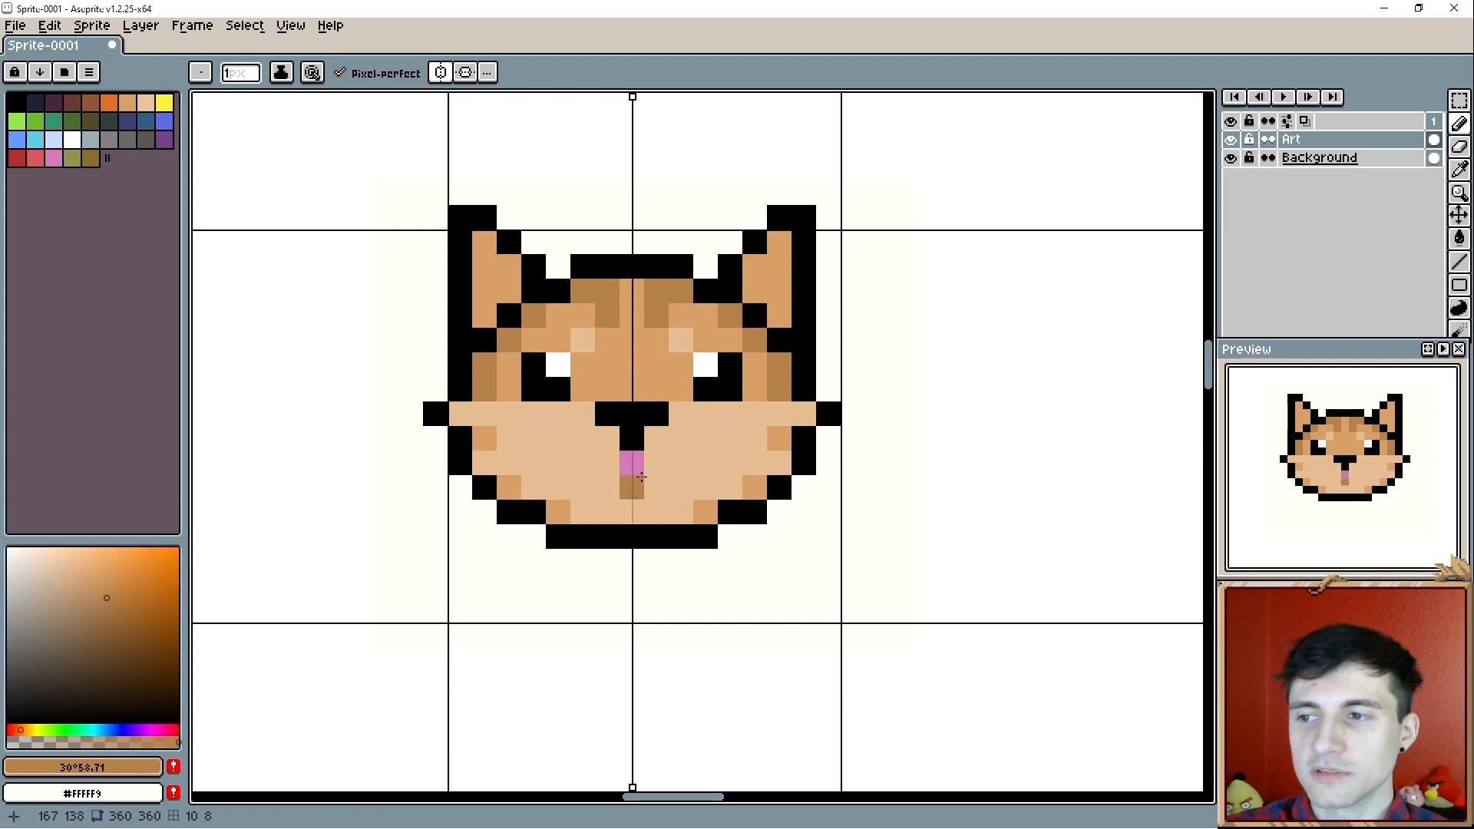
pyautogui.moveTo(607, 357); pyautogui.dragTo(605, 386)
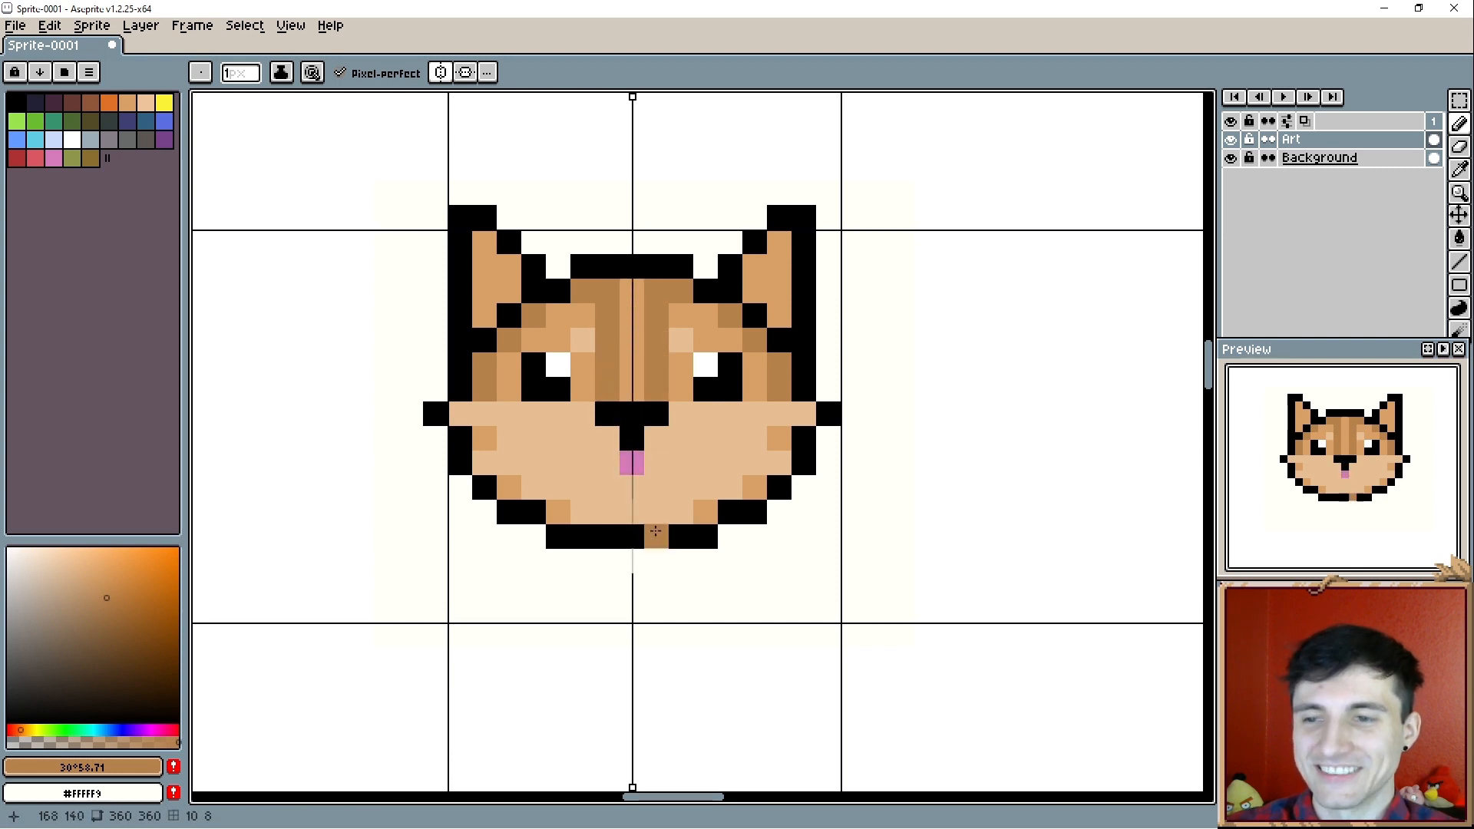
pyautogui.press('v')
pyautogui.hotkey('ctrl', 'z')
pyautogui.hotkey('ctrl', 'z')
pyautogui.hotkey('ctrl', 'z')
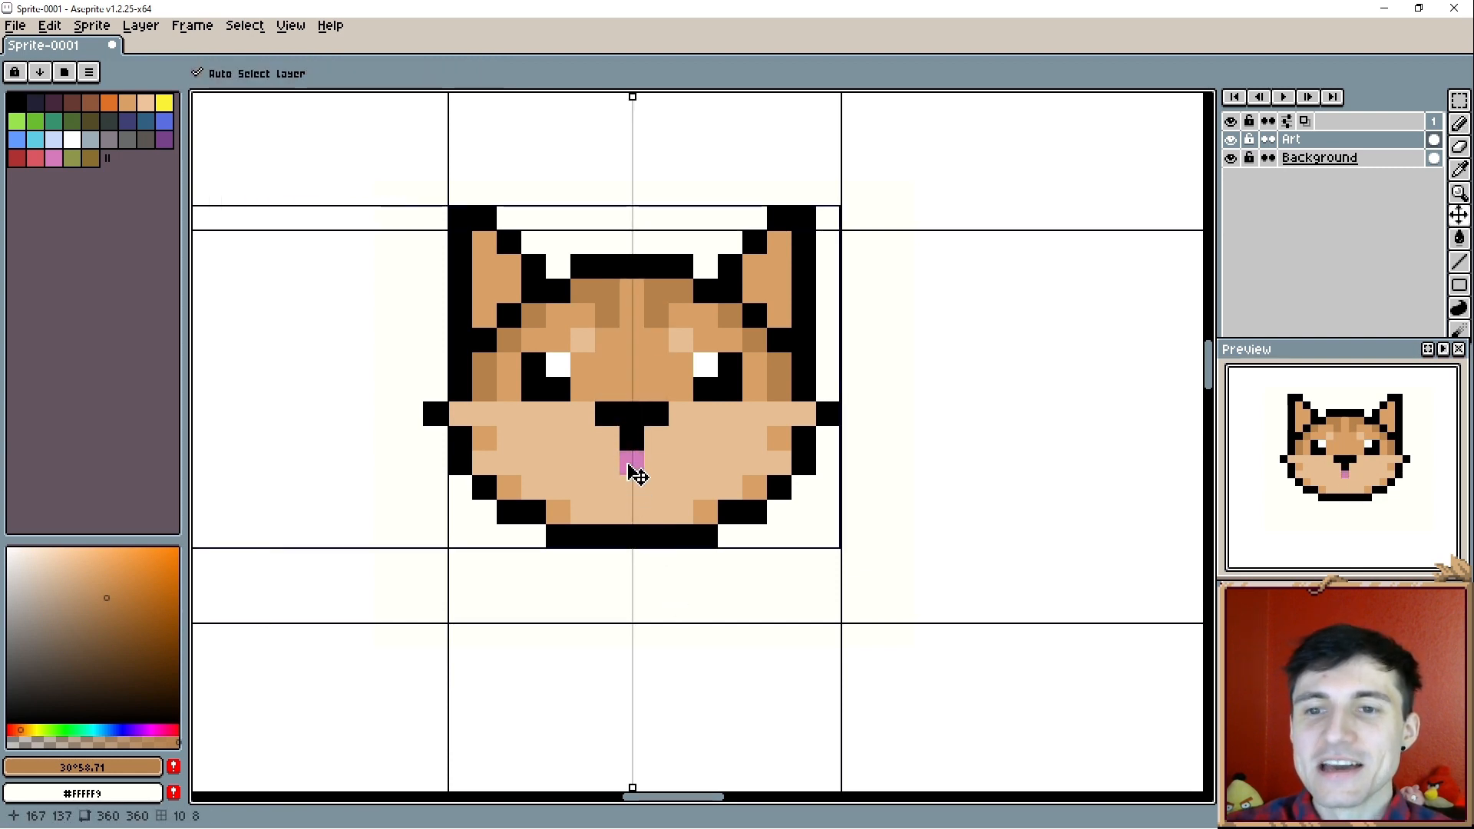
pyautogui.hotkey('ctrl', 'z')
# - Draw a darker-brown row between the eyes and repaint its middle tan (#d9a066), keeping one brown pixel beside each eye
pyautogui.press('b')
pyautogui.moveTo(583, 389); pyautogui.dragTo(652, 390)
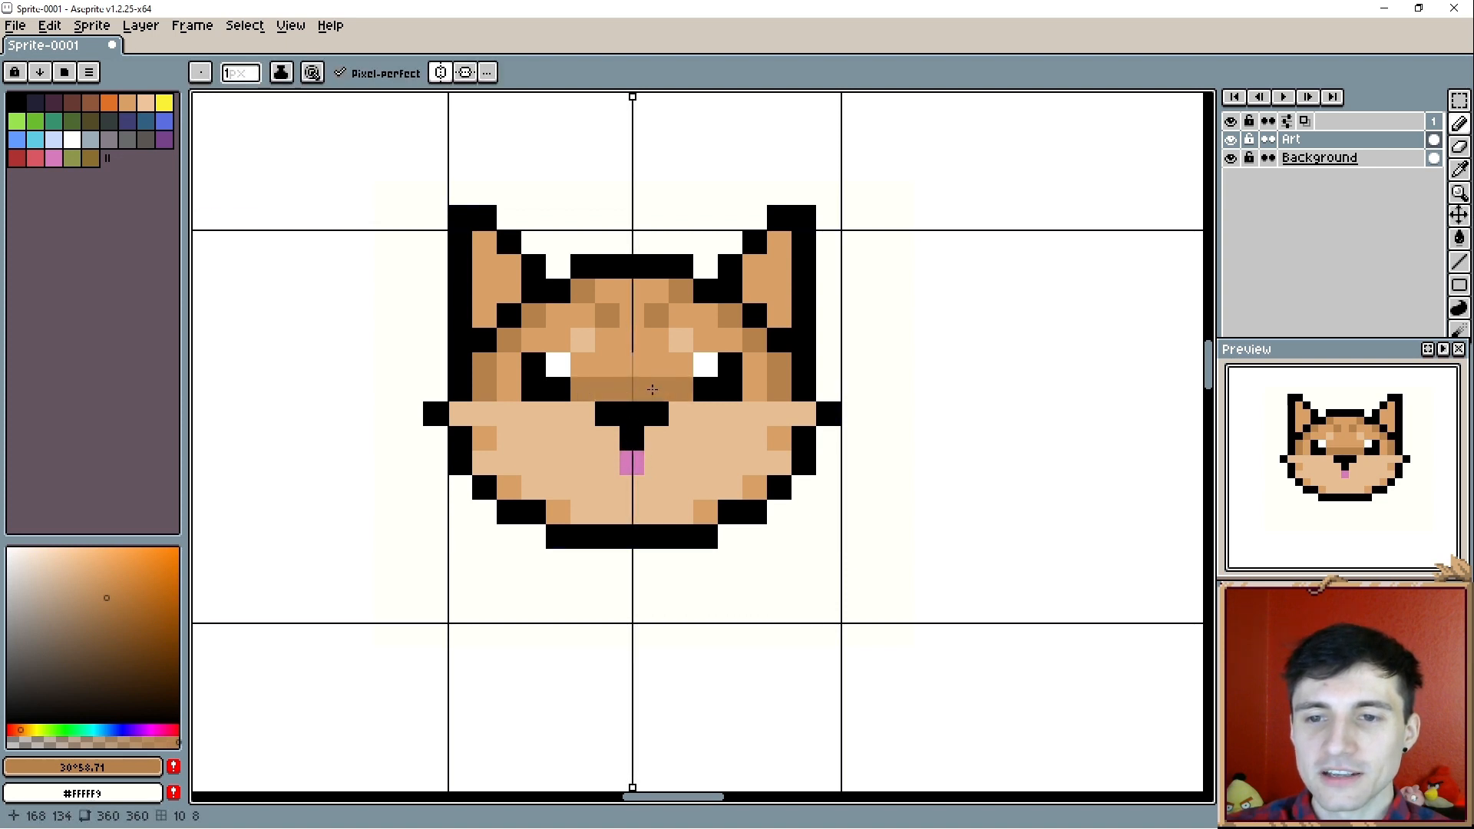
pyautogui.keyDown('alt'); pyautogui.click(625, 315); pyautogui.keyUp('alt')
pyautogui.press('alt')
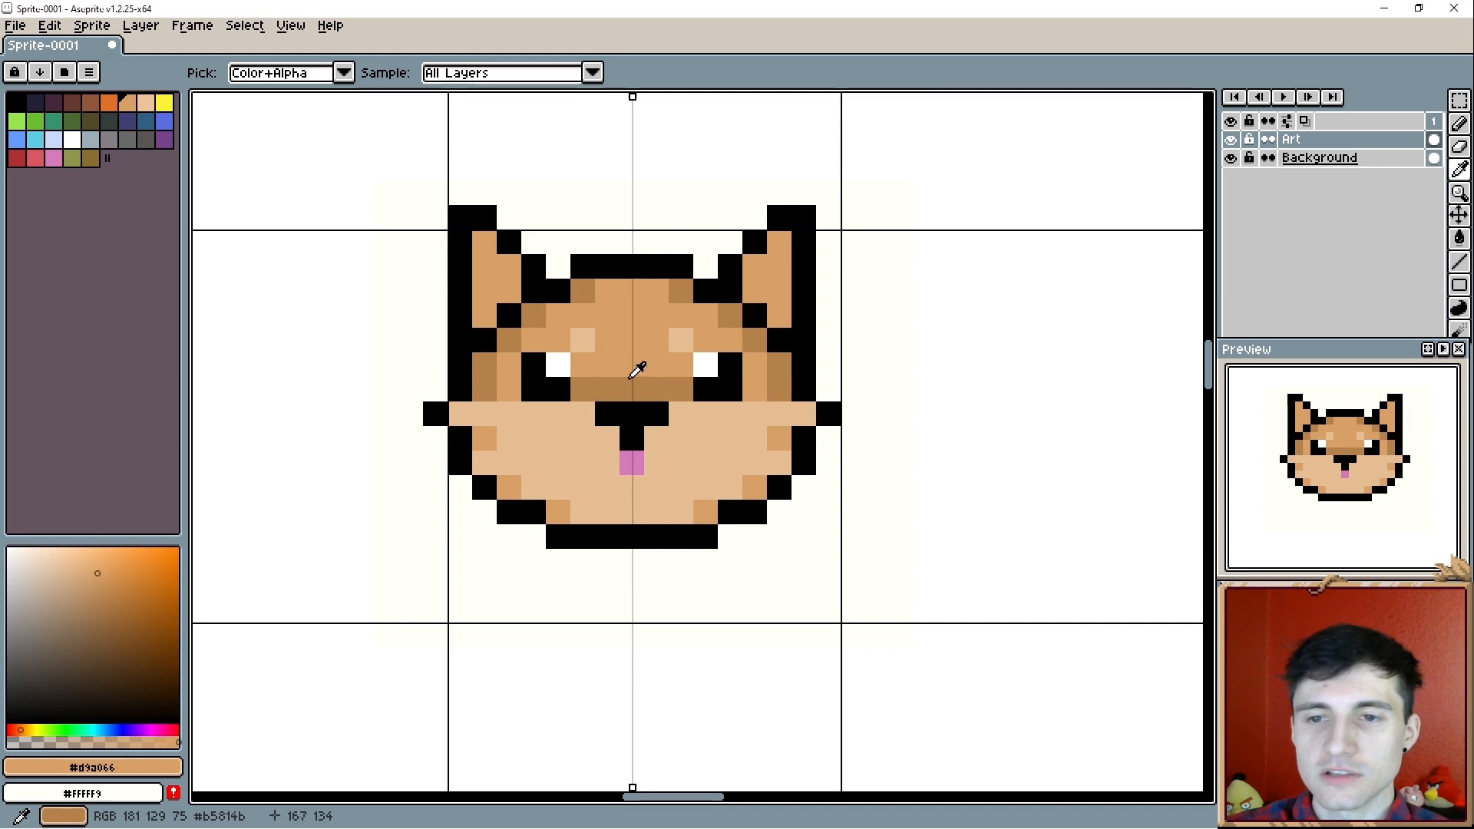
pyautogui.click(591, 389)
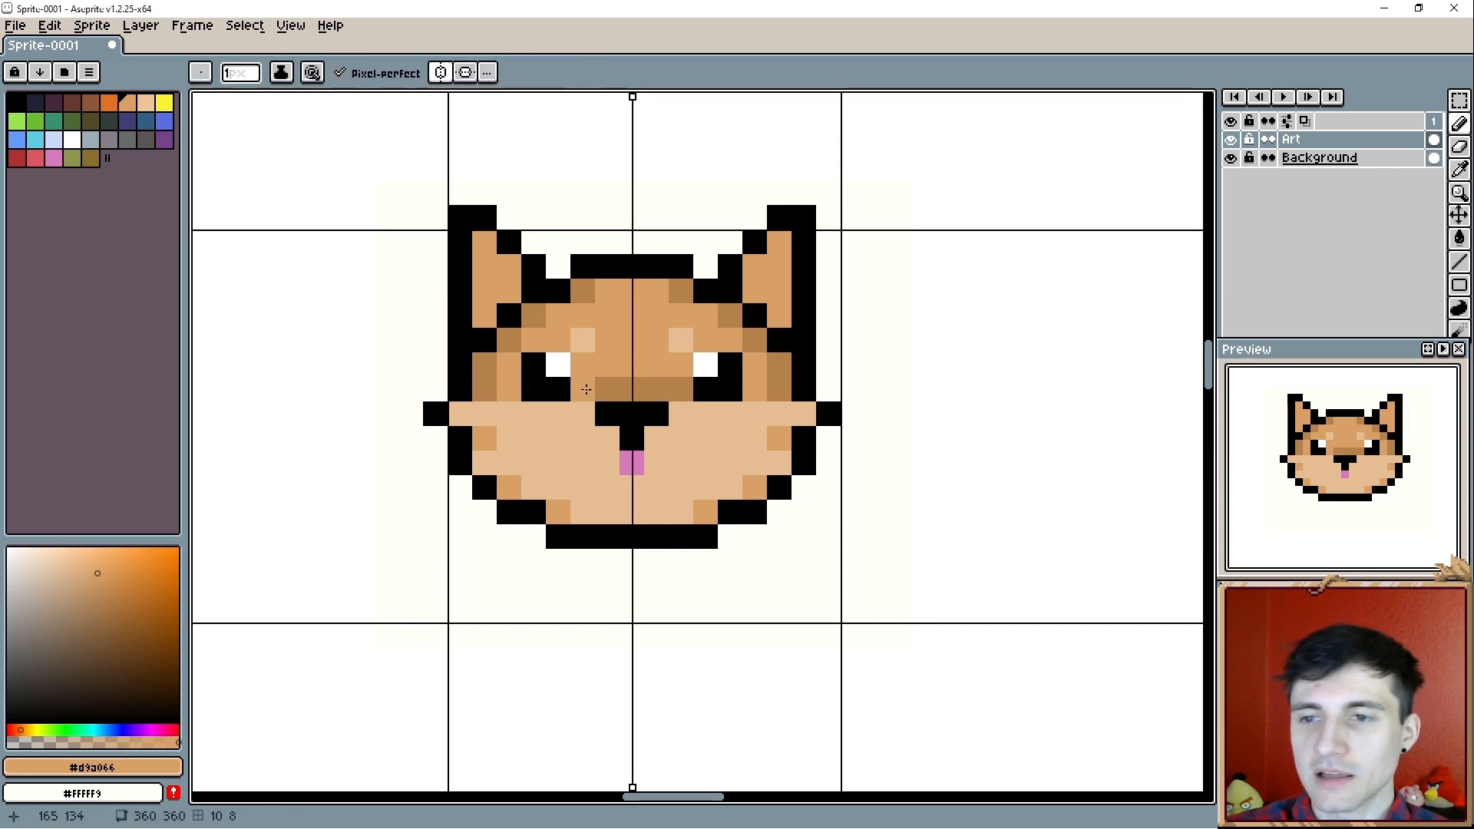
pyautogui.click(651, 385)
# - Shade the inner, lower and outer sides of both eyes with mirrored darker-brown (#b5814b) pixels
pyautogui.press('i')
pyautogui.click(584, 387)
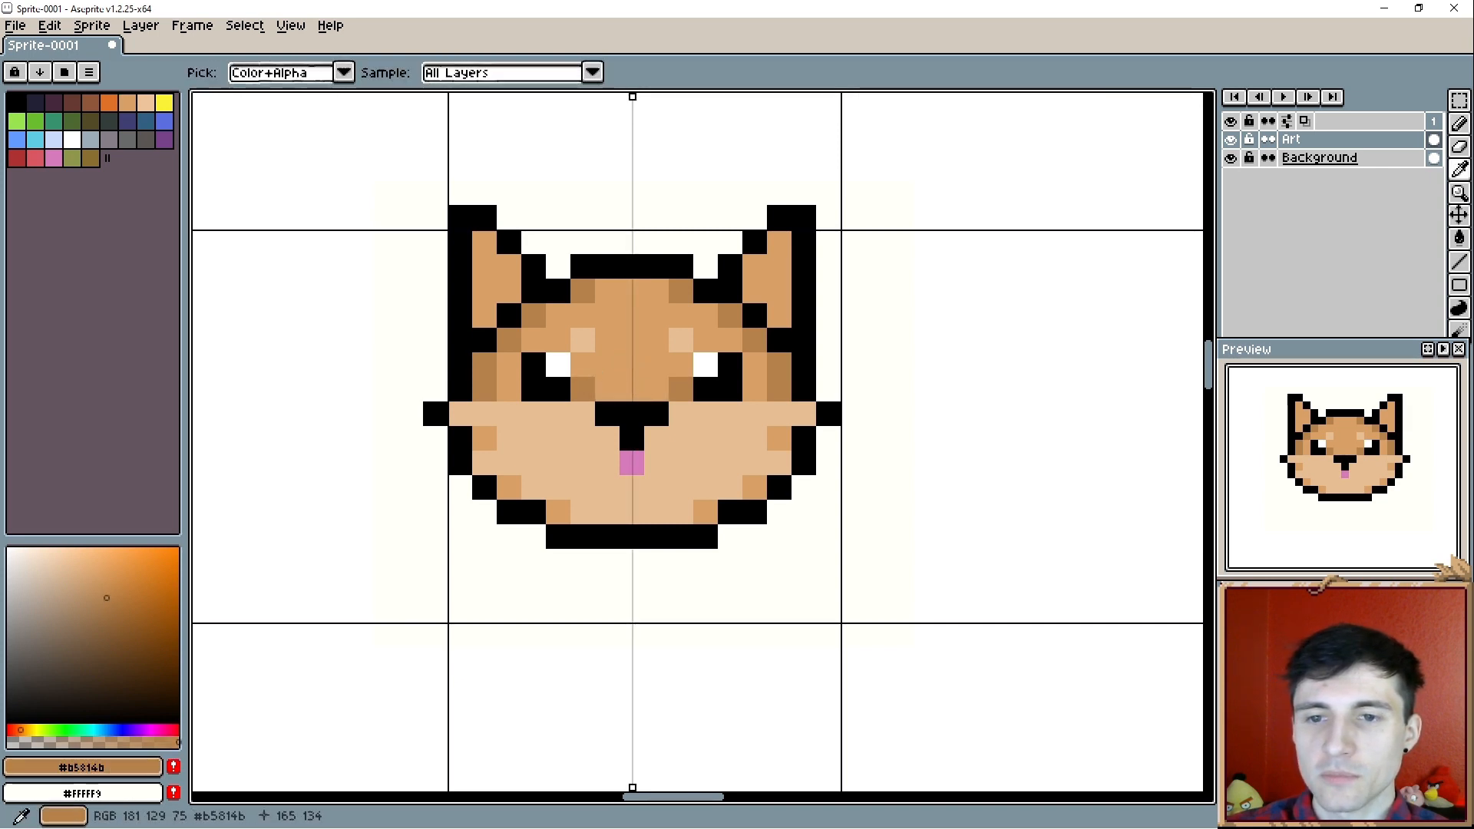
pyautogui.press('b')
pyautogui.click(584, 367)
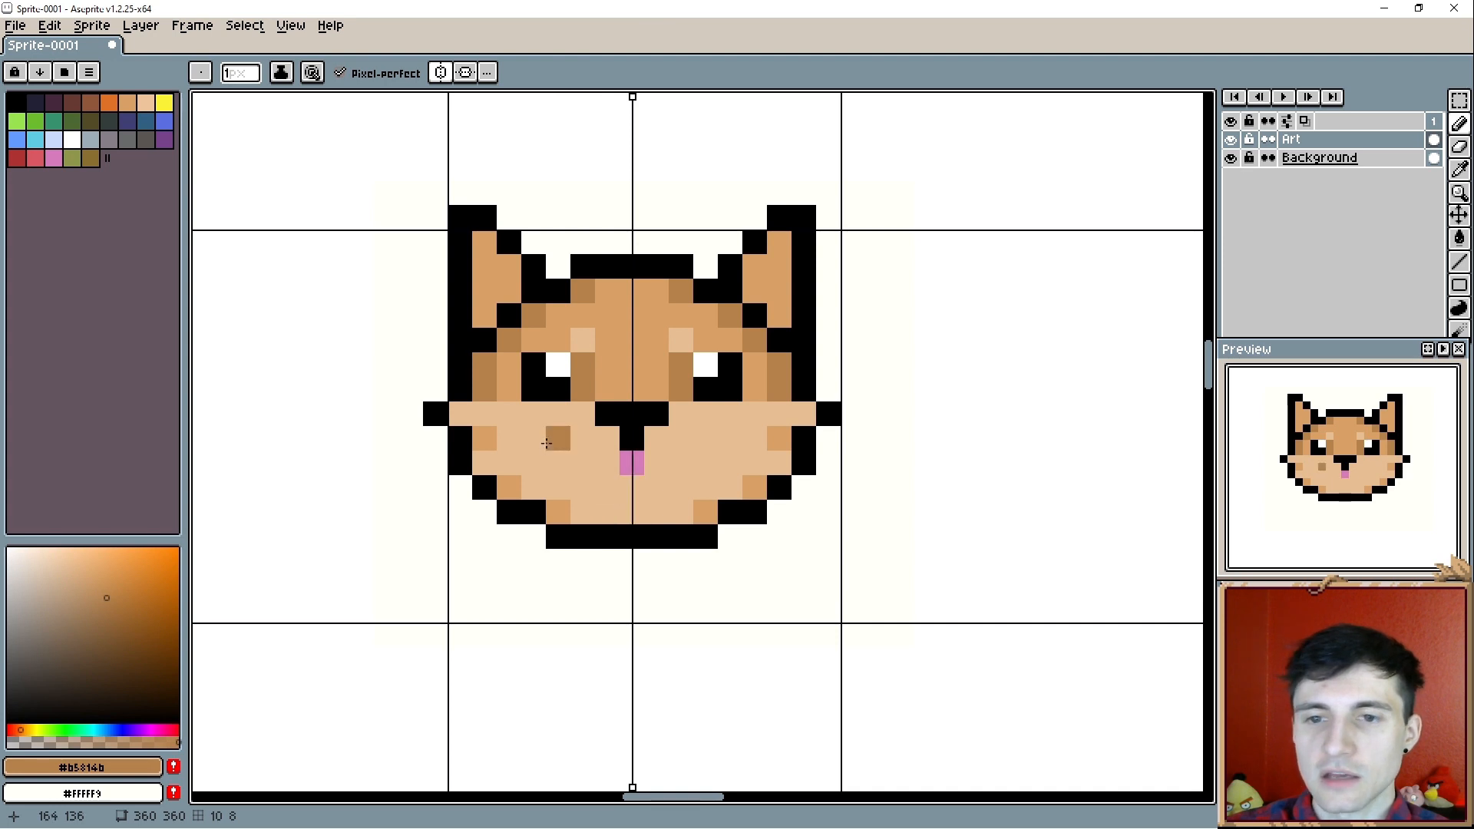
pyautogui.click(558, 415)
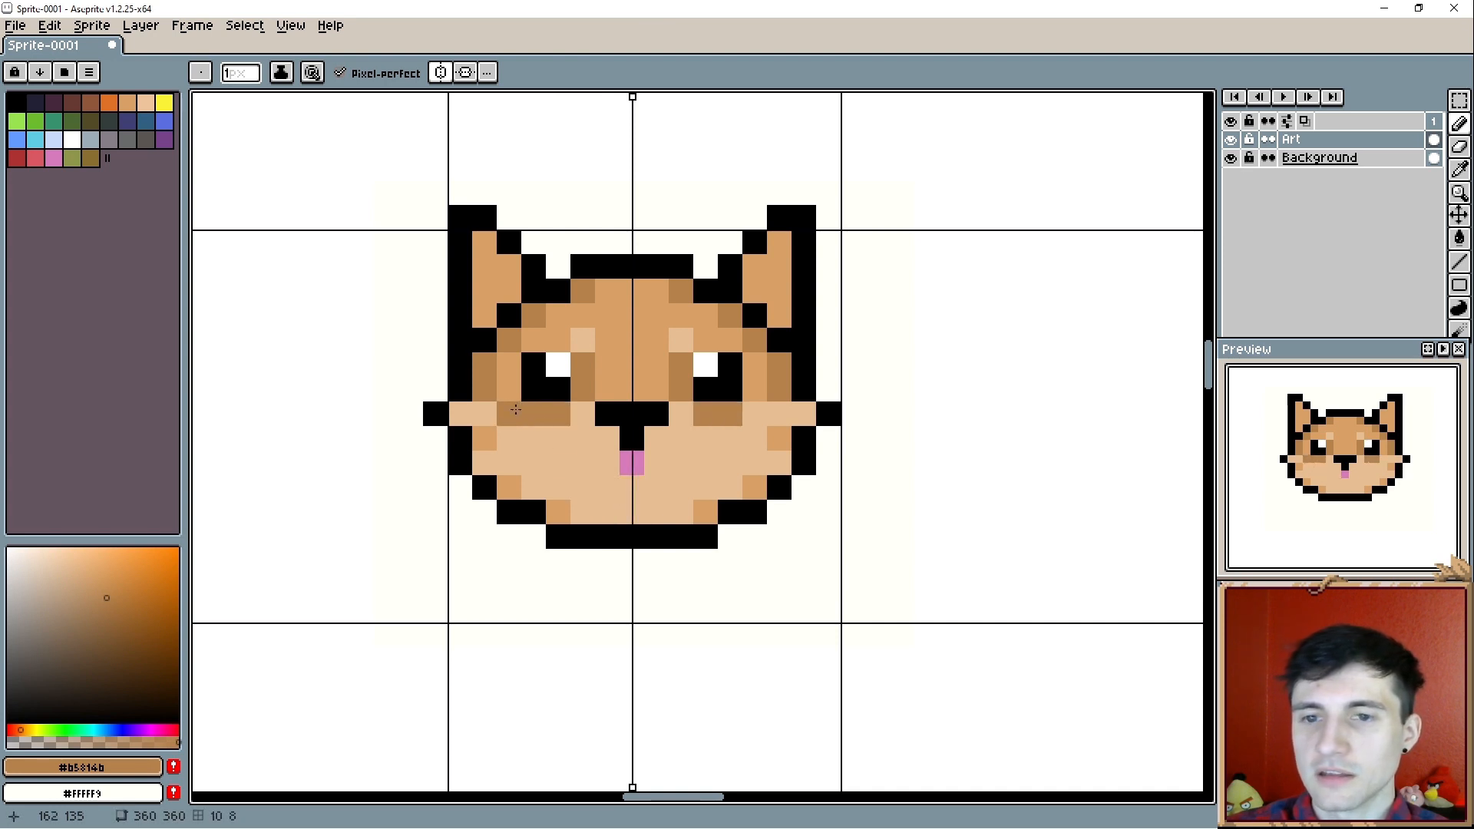
pyautogui.click(509, 365)
# - Paint over the eyebrow and under-eye shading pixels with the surrounding tans, and move the nose and tongue down one pixel
pyautogui.press('i')
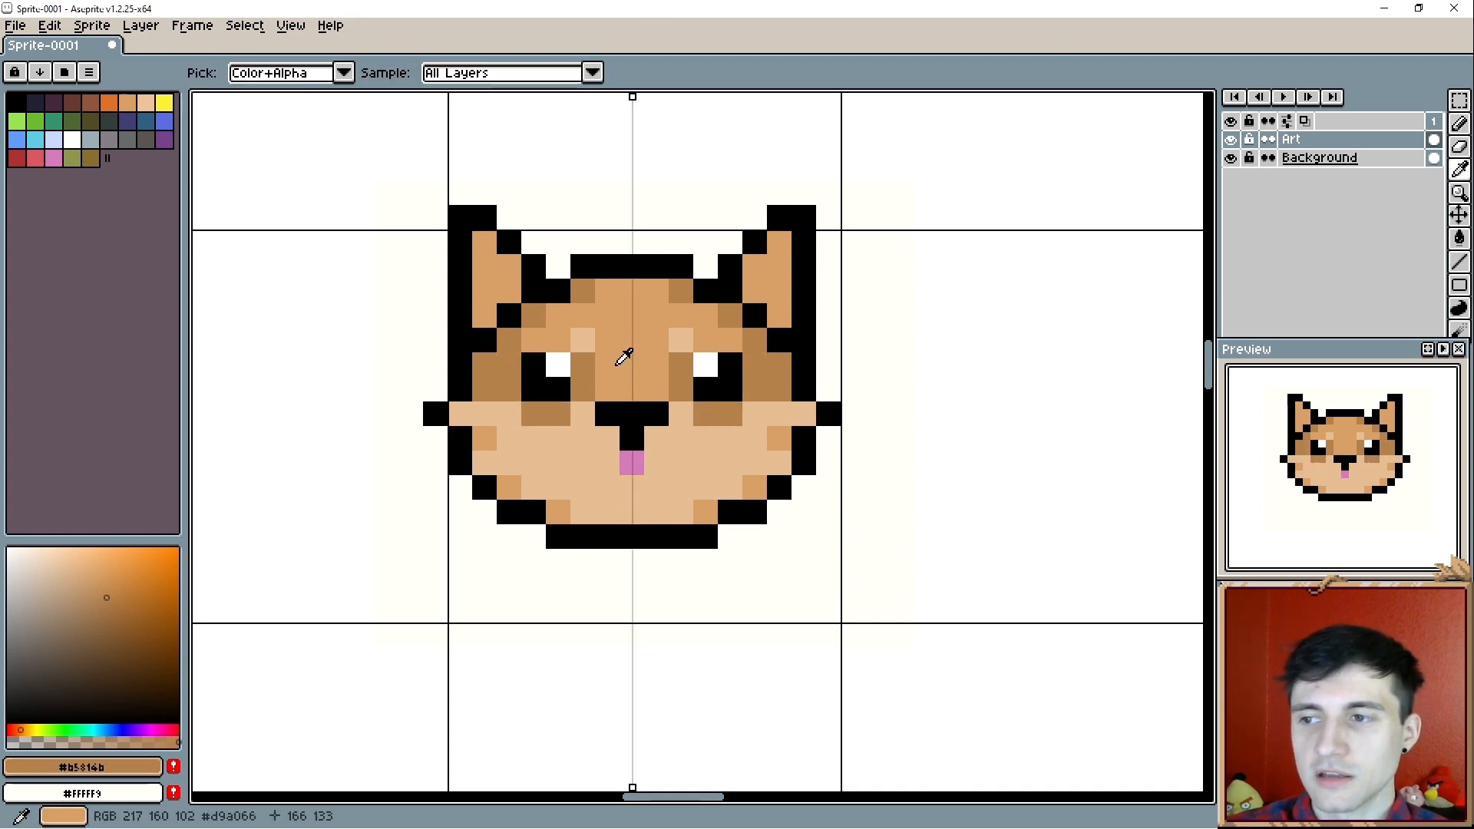
pyautogui.press('m')
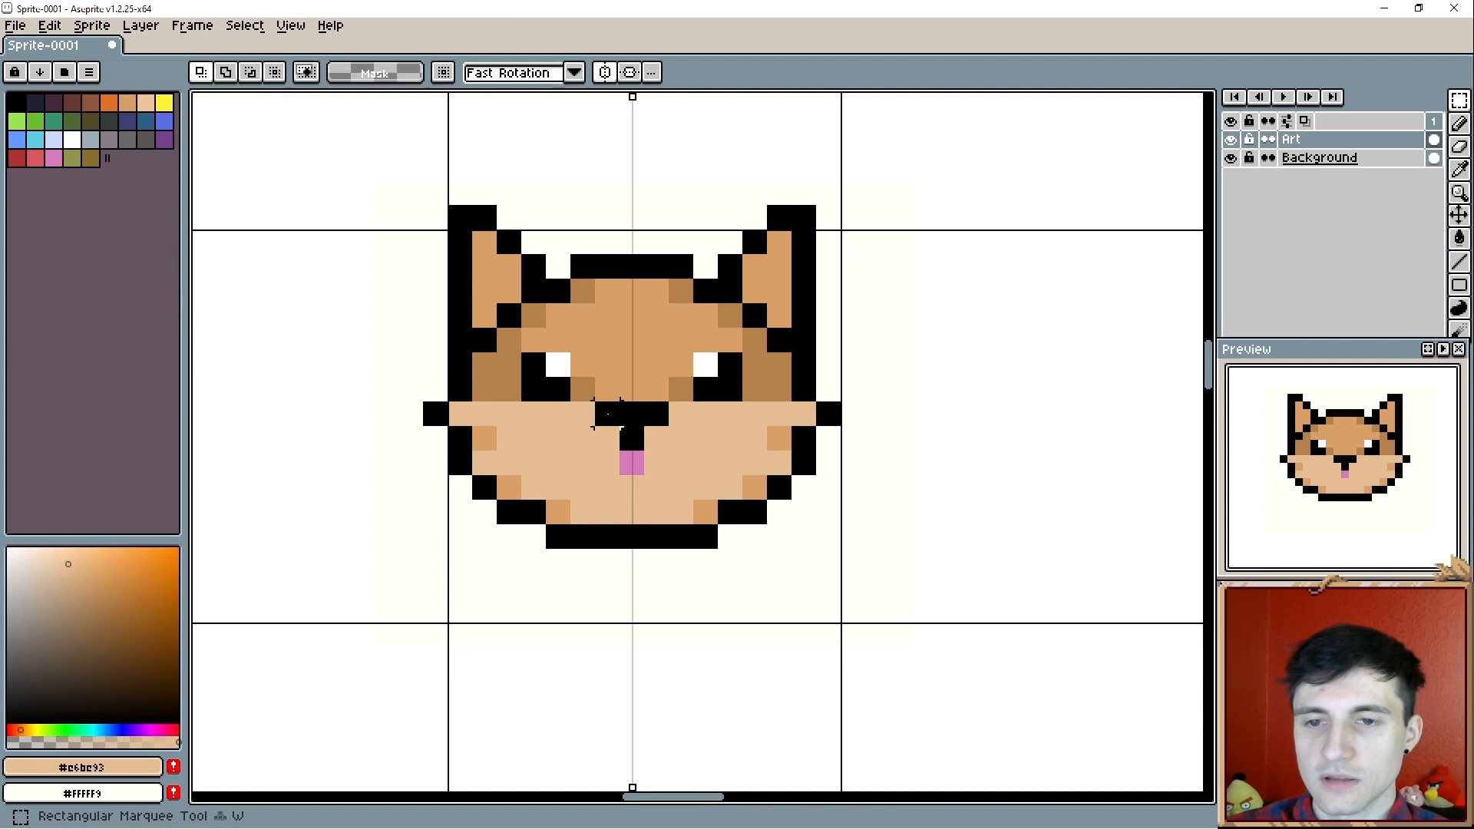
pyautogui.moveTo(603, 416); pyautogui.dragTo(651, 465)
pyautogui.press('Down')
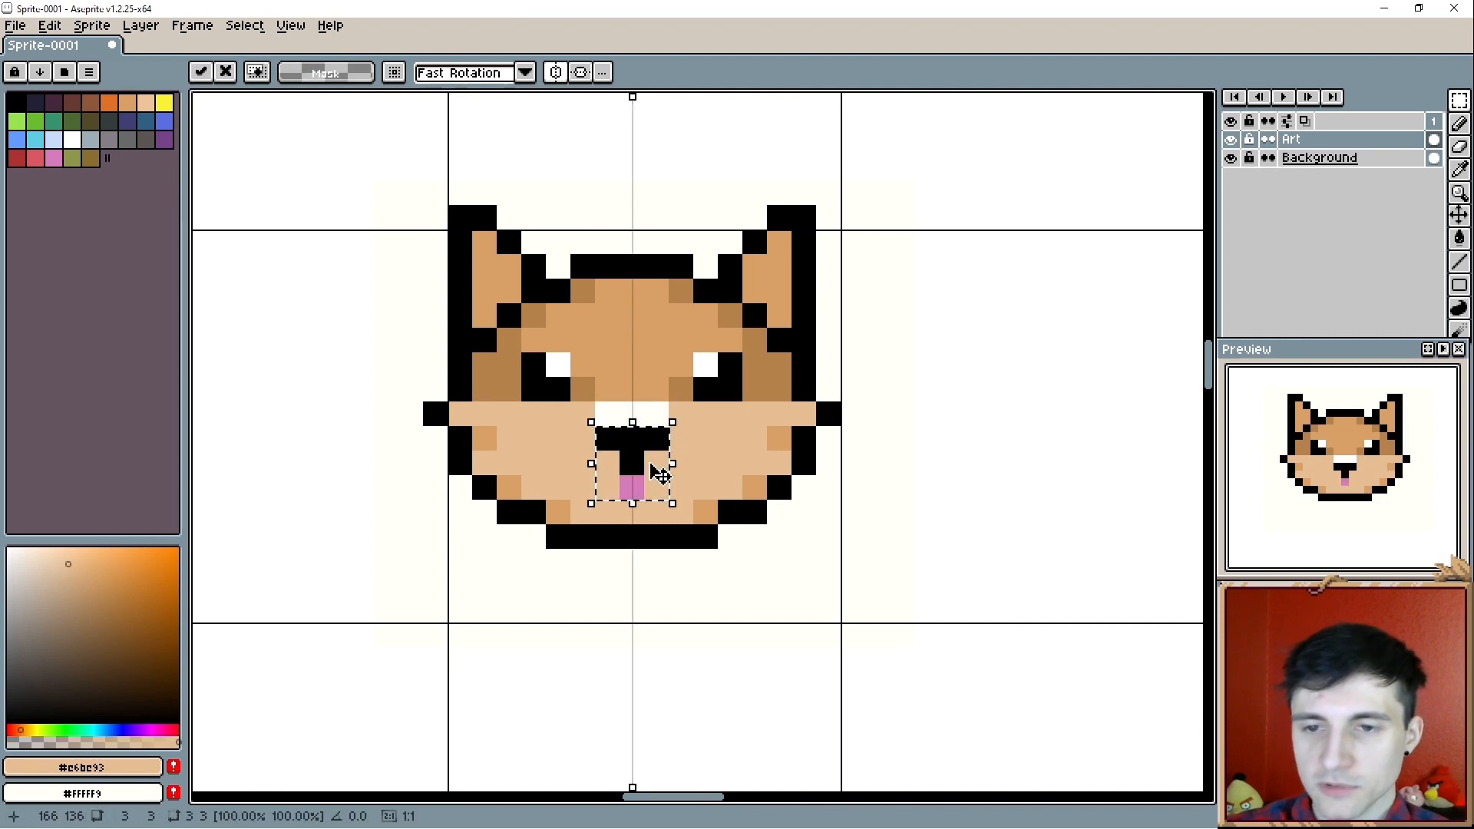
pyautogui.hotkey('ctrl', 'd')
# - Fill the empty three-pixel gap above the nose with tan (#d9a066)
pyautogui.press('i')
pyautogui.click(632, 373)
pyautogui.press('b')
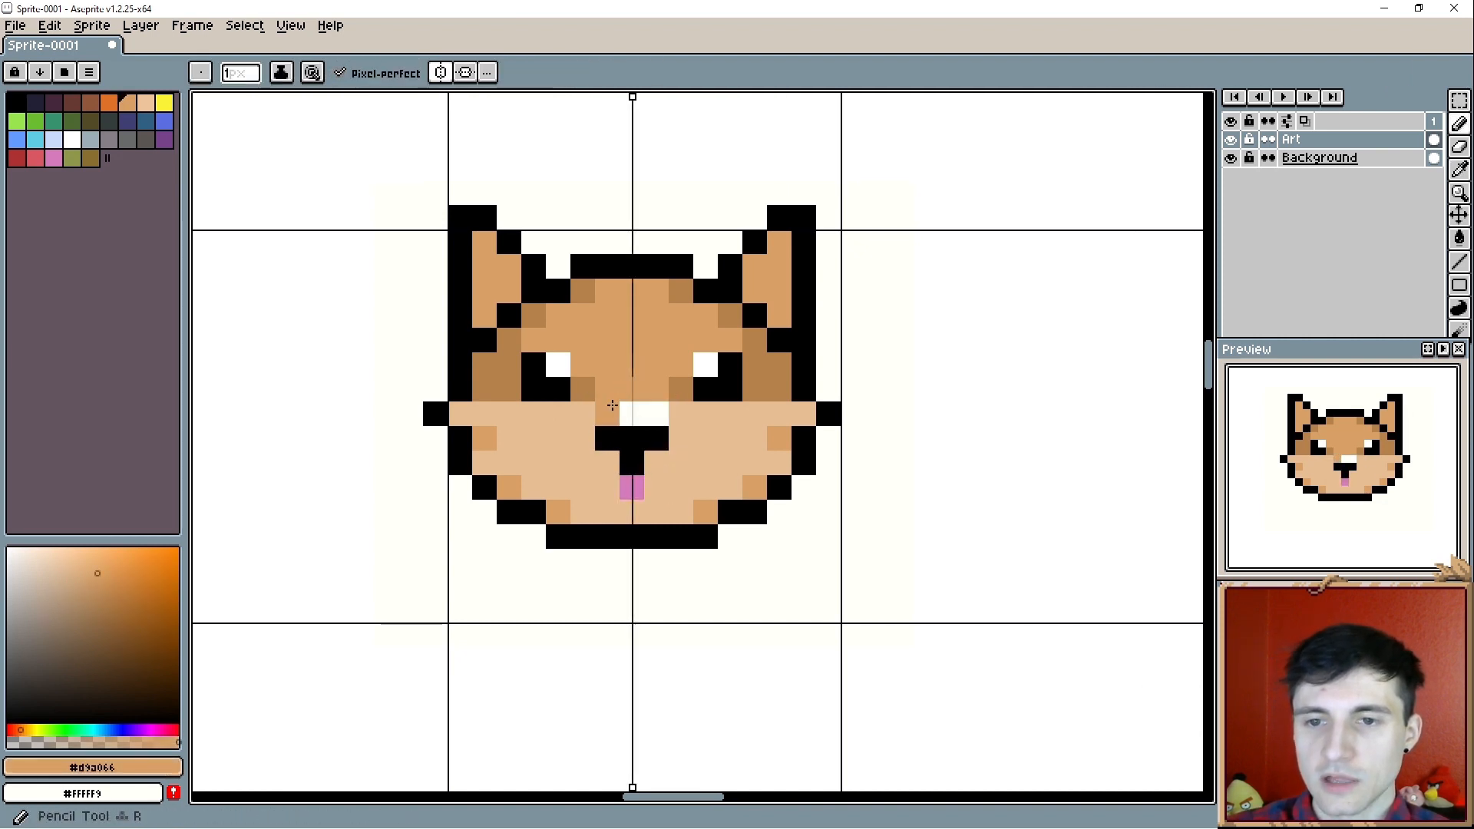
pyautogui.click(612, 407)
pyautogui.click(626, 412)
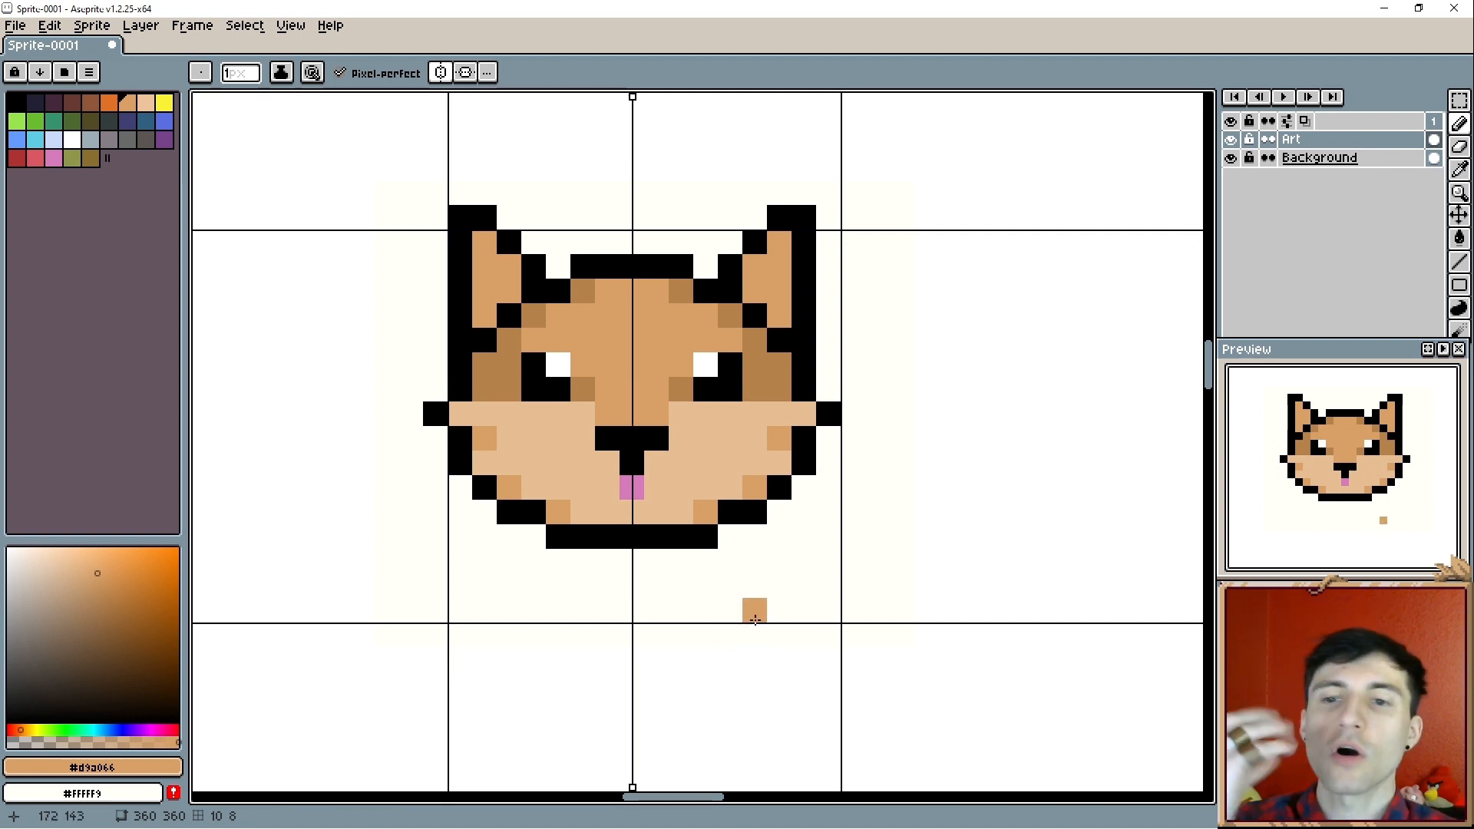
# - Turn off horizontal symmetry and trim the nose corners with light tan (#e6be93), leaving a single black pixel on top
pyautogui.scroll(1, 709, 475)
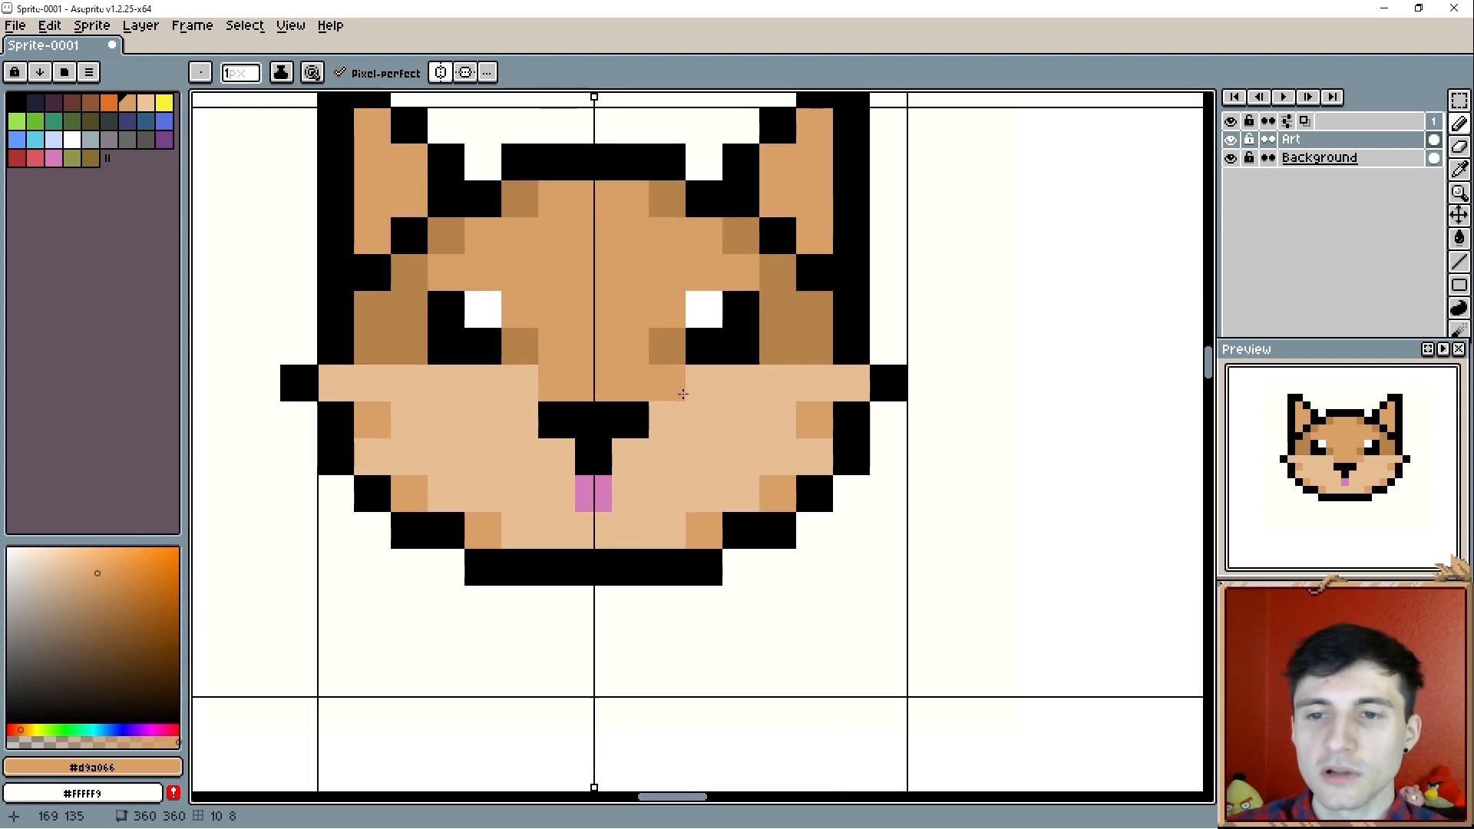
pyautogui.scroll(-1, 697, 407)
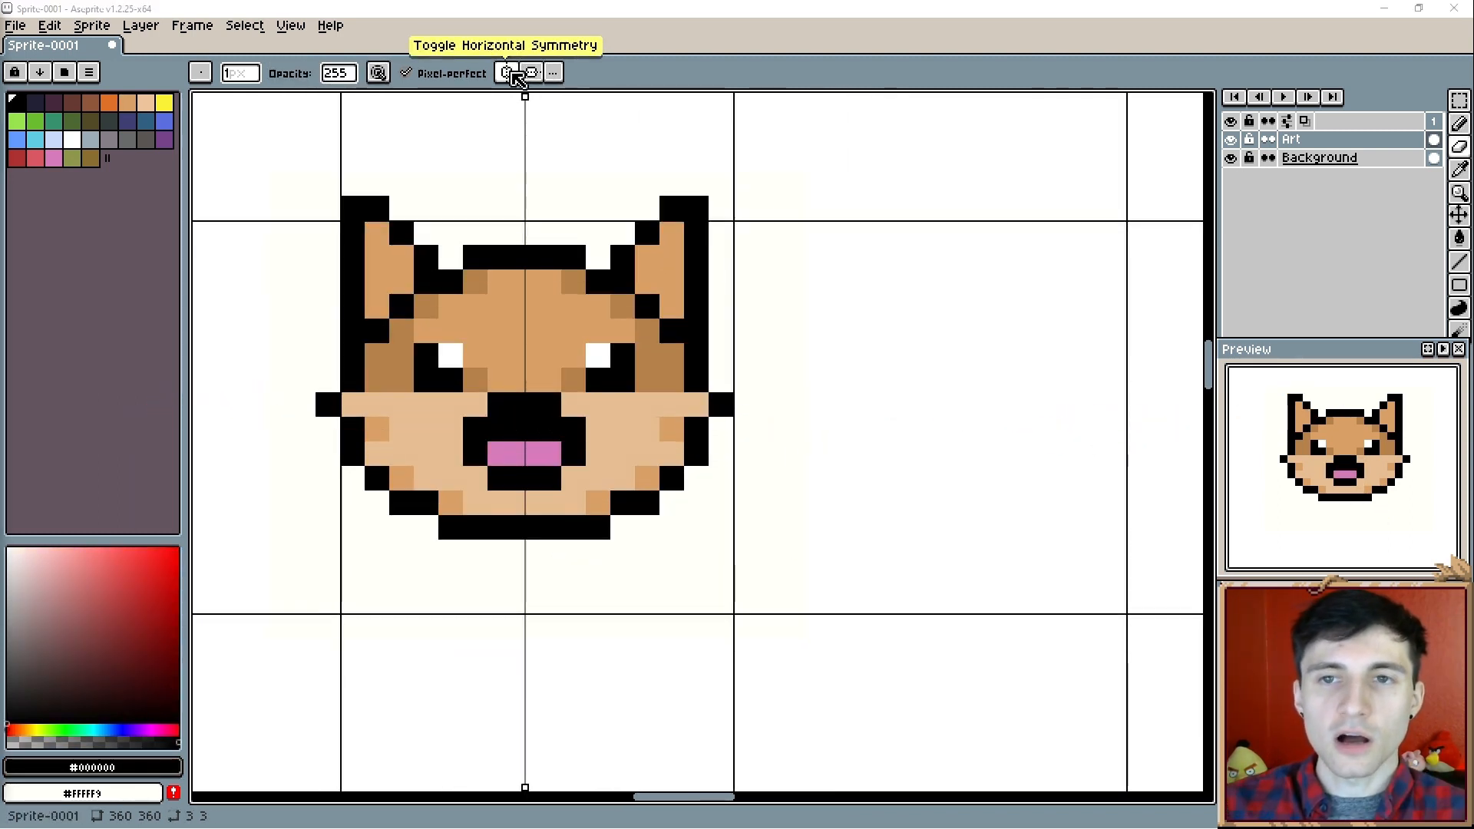
pyautogui.click(509, 72)
pyautogui.press('i')
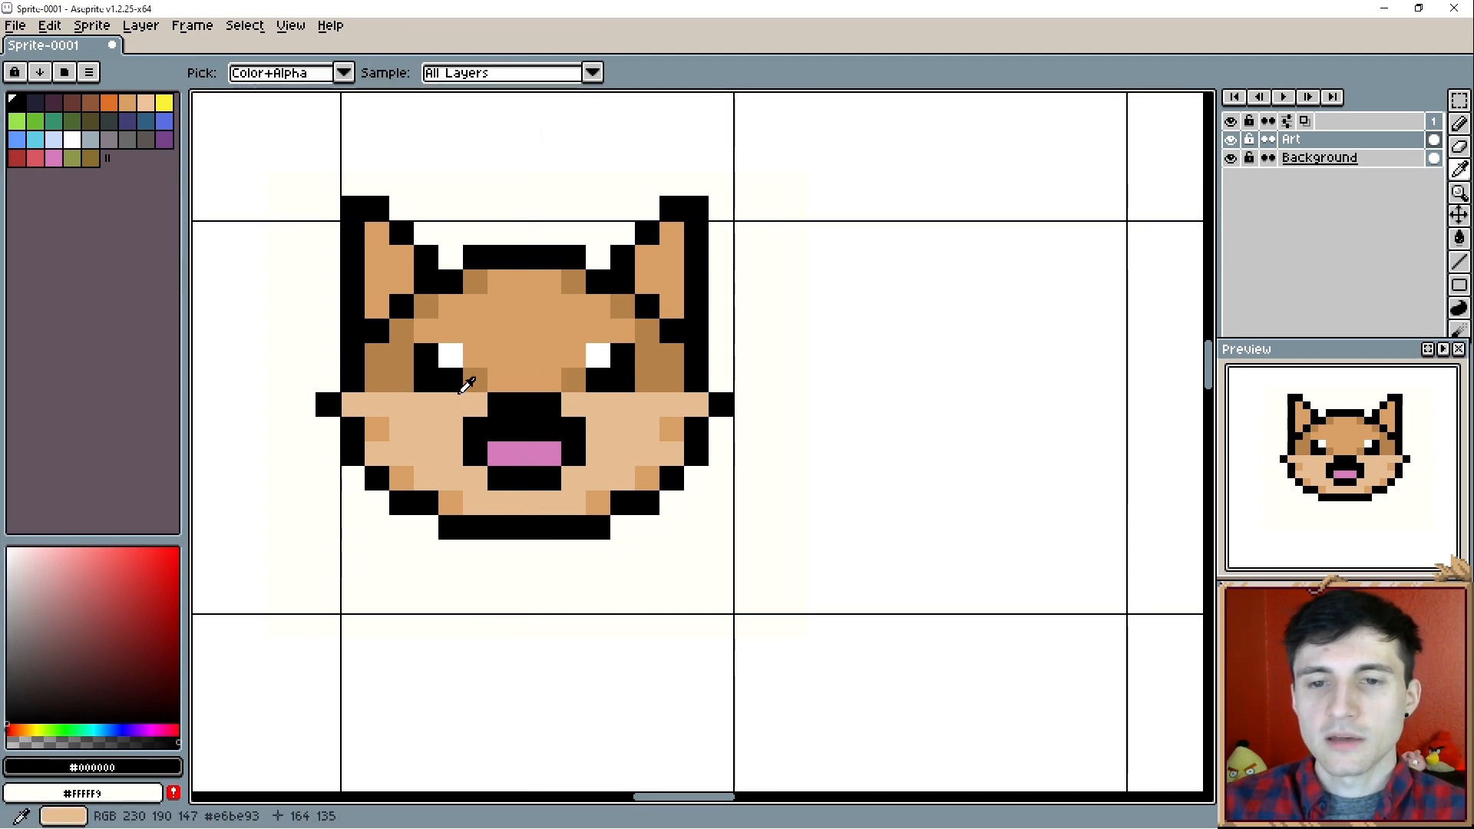
pyautogui.click(466, 390)
pyautogui.press('b')
pyautogui.click(573, 430)
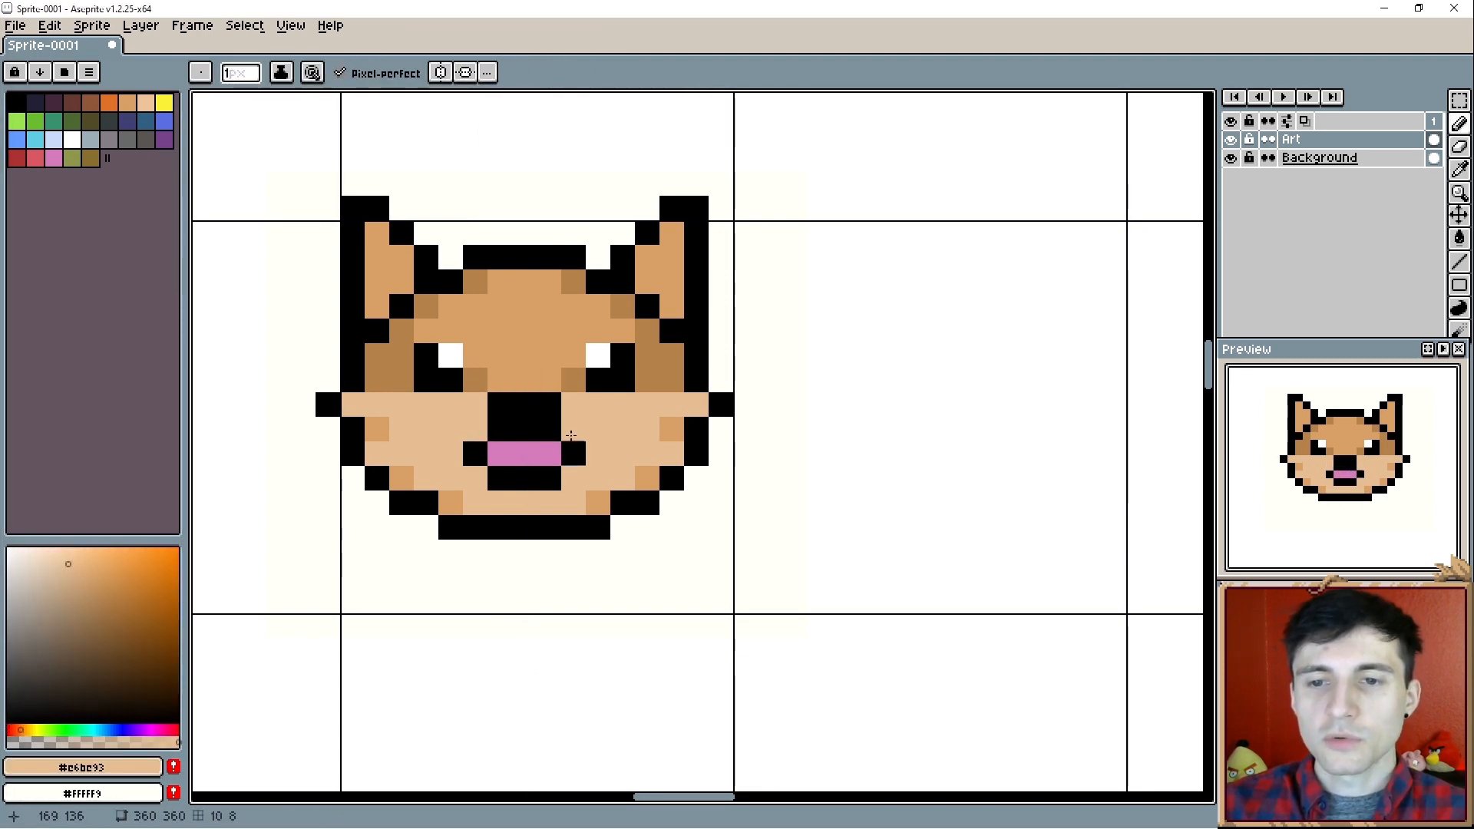
pyautogui.click(500, 411)
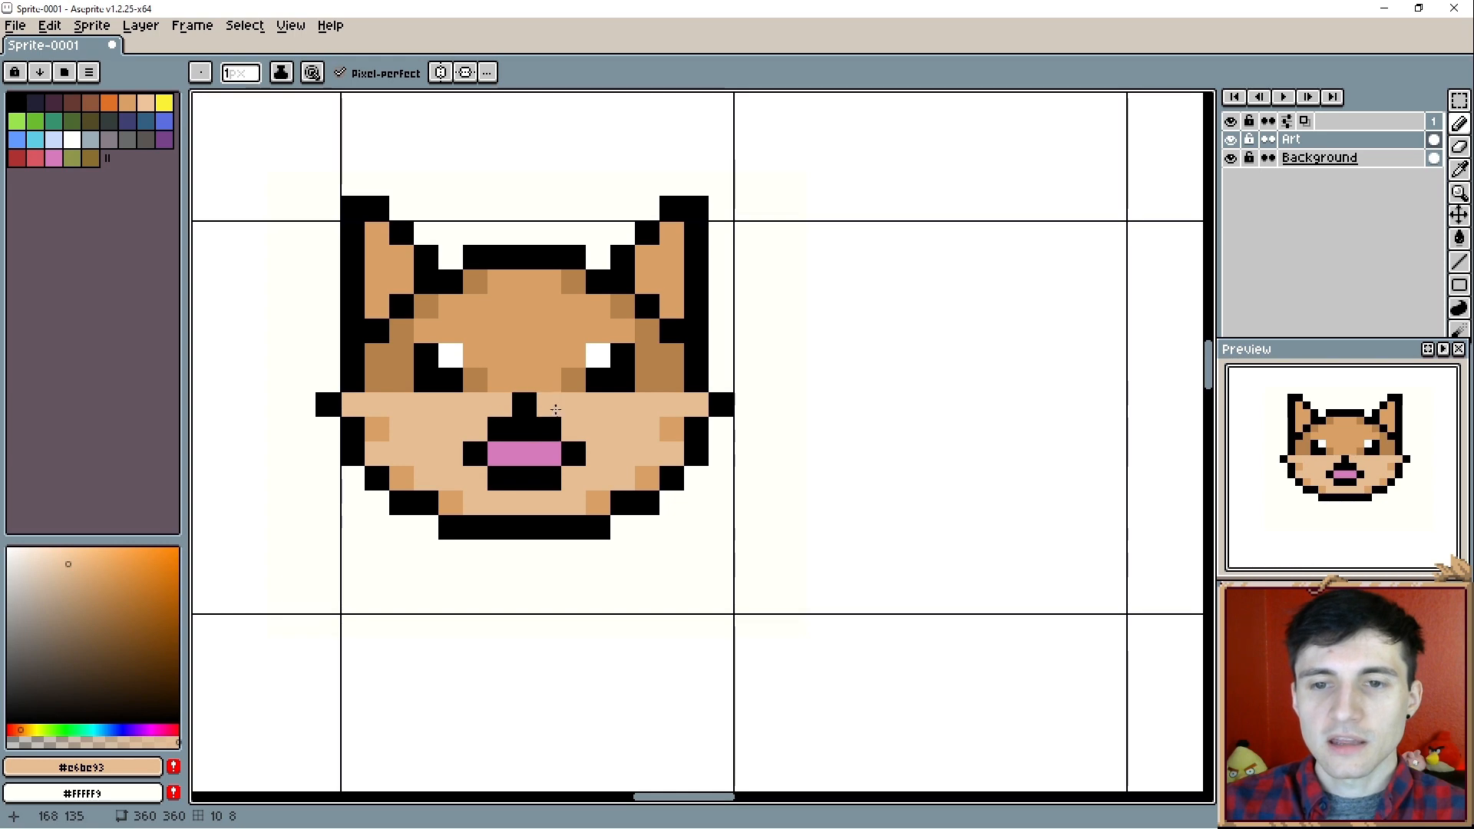
# - Rework the mouth into one pink (#d77bba) pixel above a five-pixel black row, clearing the row beneath with light tan
pyautogui.keyDown('alt'); pyautogui.click(523, 444); pyautogui.keyUp('alt')
pyautogui.click(523, 440)
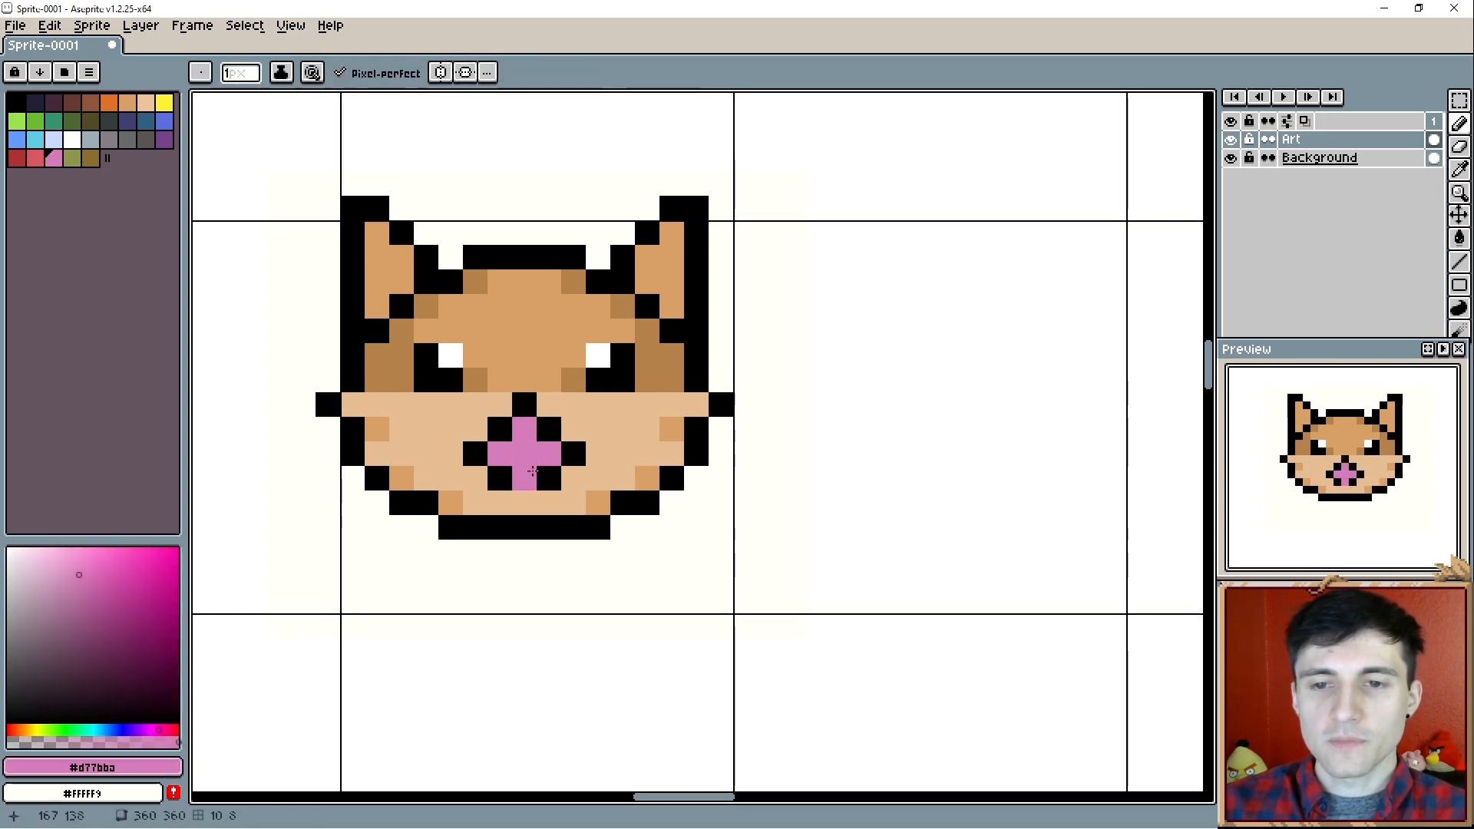
pyautogui.keyDown('alt'); pyautogui.click(520, 472); pyautogui.keyUp('alt')
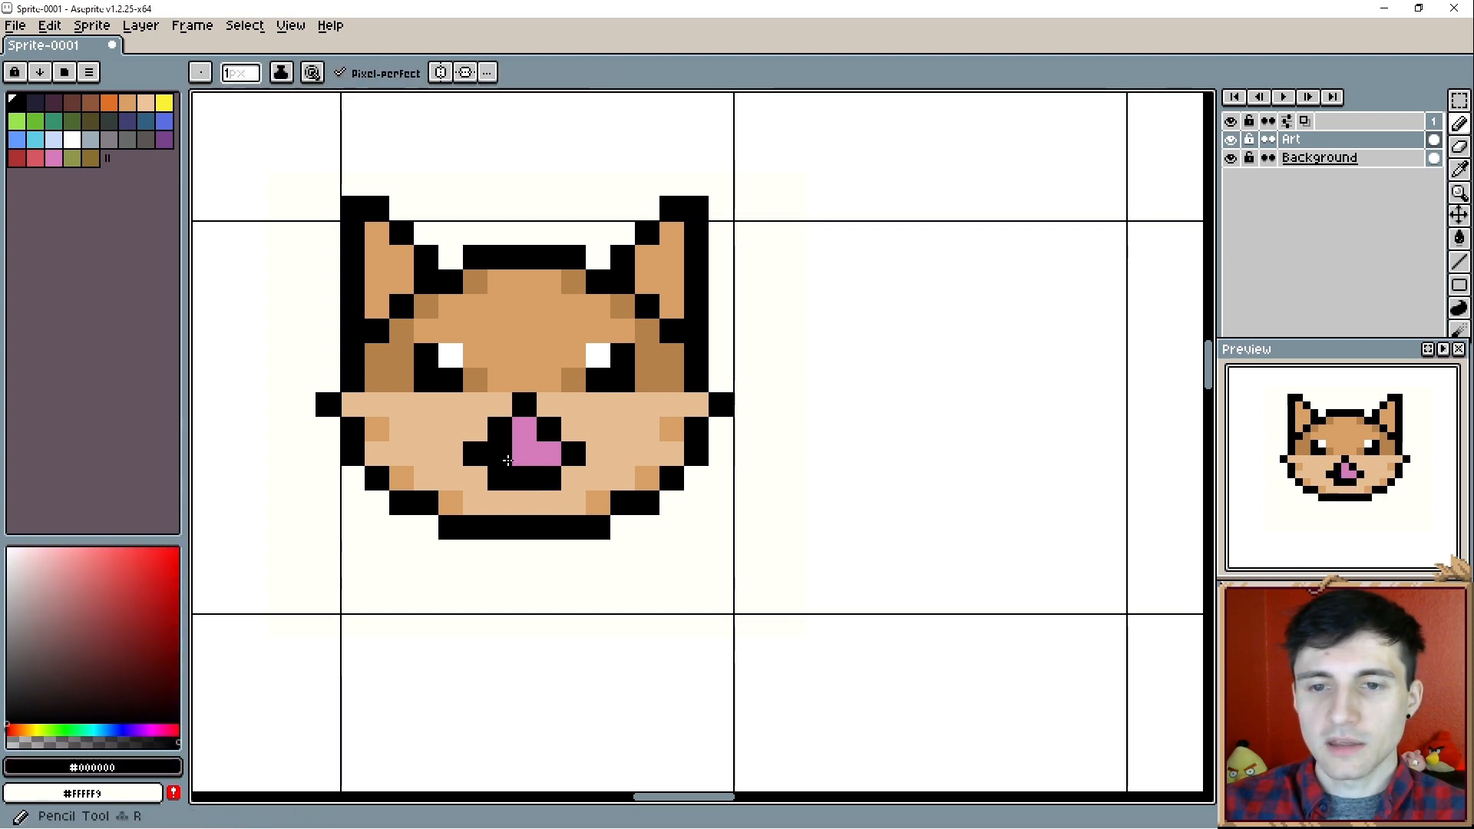
pyautogui.moveTo(500, 453)
pyautogui.mouseDown()
pyautogui.moveTo(550, 454)
pyautogui.moveTo(498, 478)
pyautogui.mouseUp()
pyautogui.keyDown('alt'); pyautogui.click(562, 483); pyautogui.keyUp('alt')
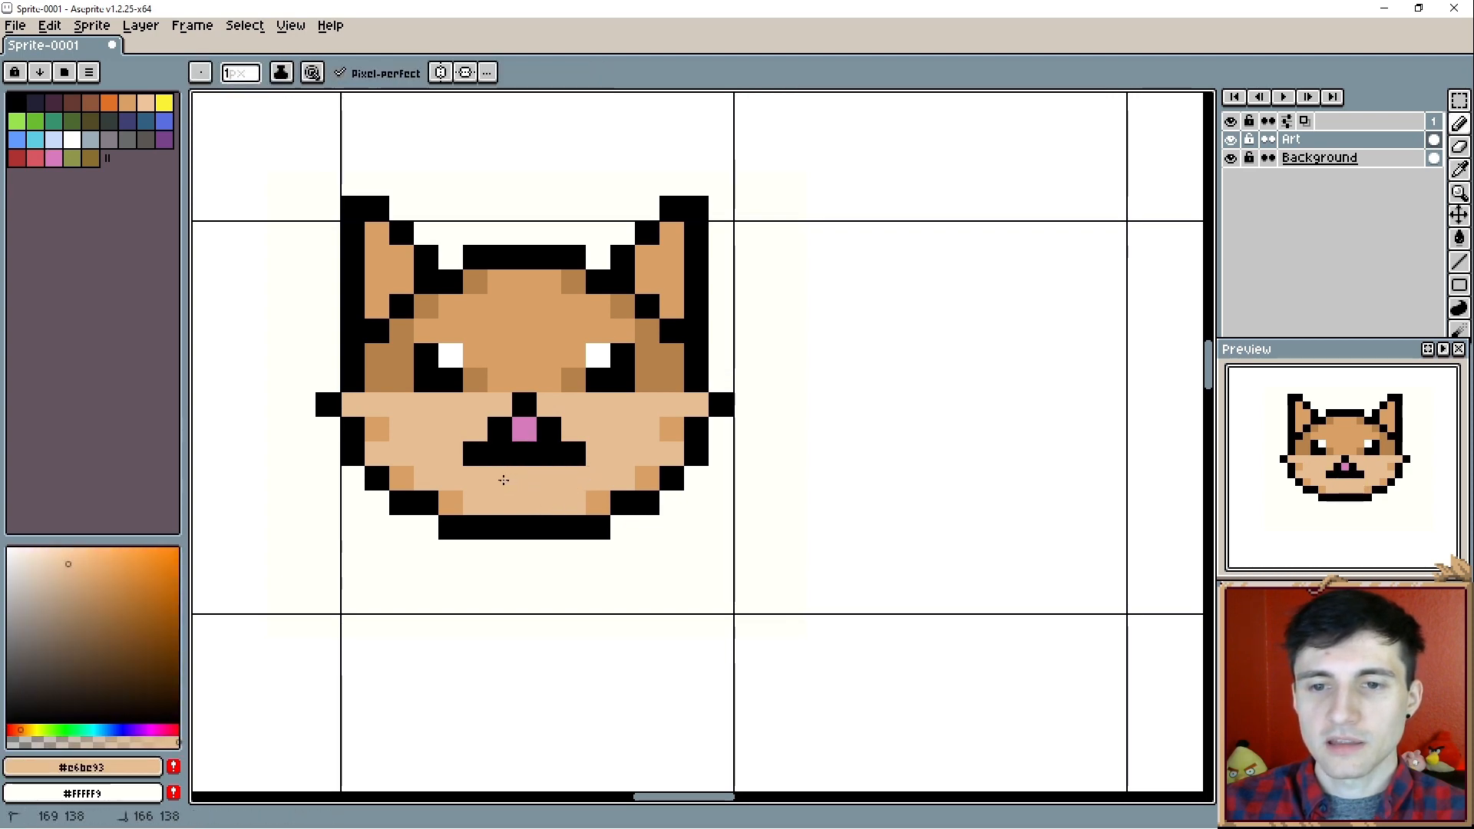
# - Try a black three-pixel nose bar between the eyes above the mouth, and undo it
pyautogui.keyDown('alt'); pyautogui.click(527, 399); pyautogui.keyUp('alt')
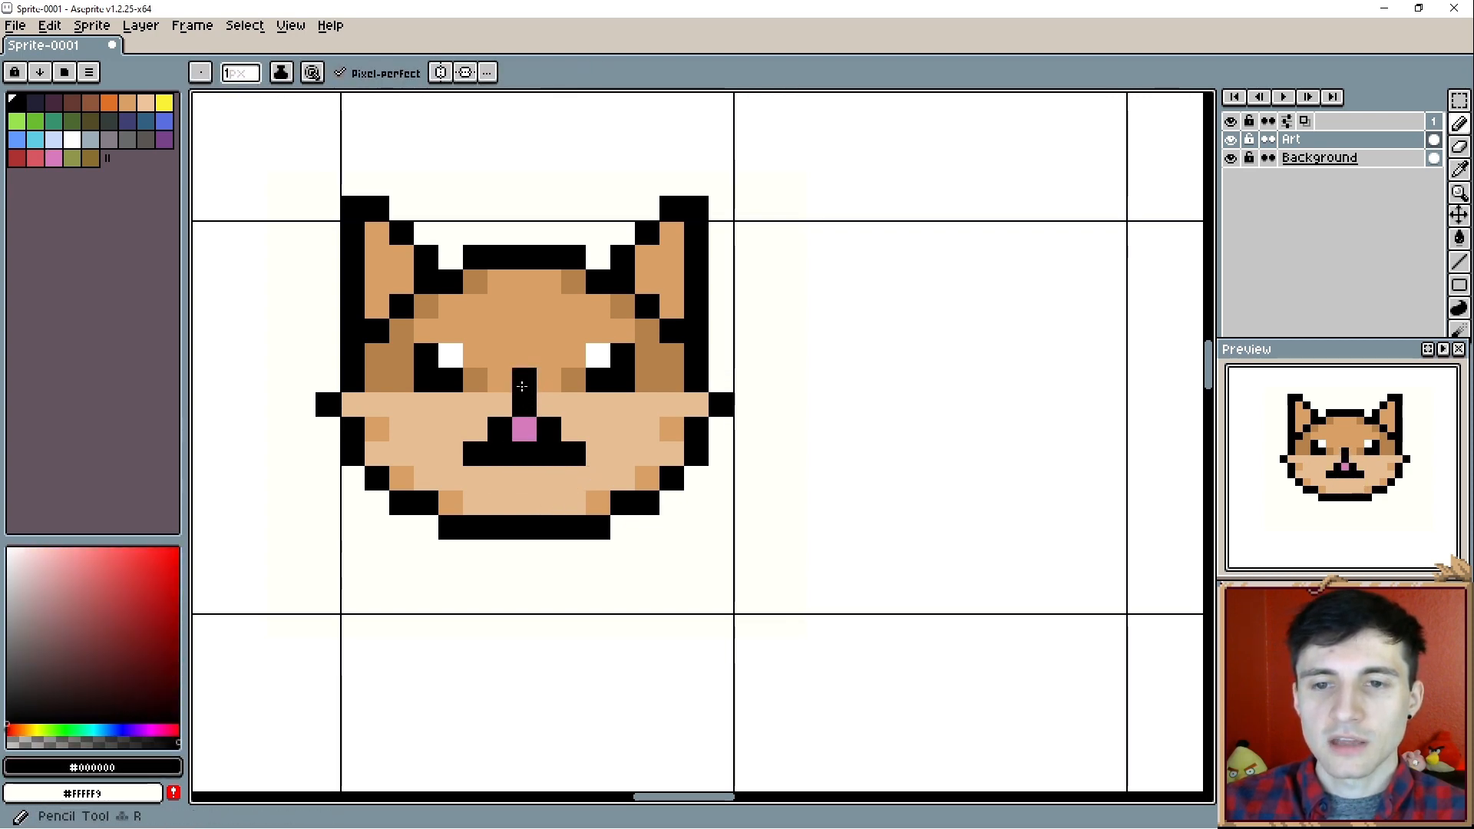
pyautogui.click(539, 384)
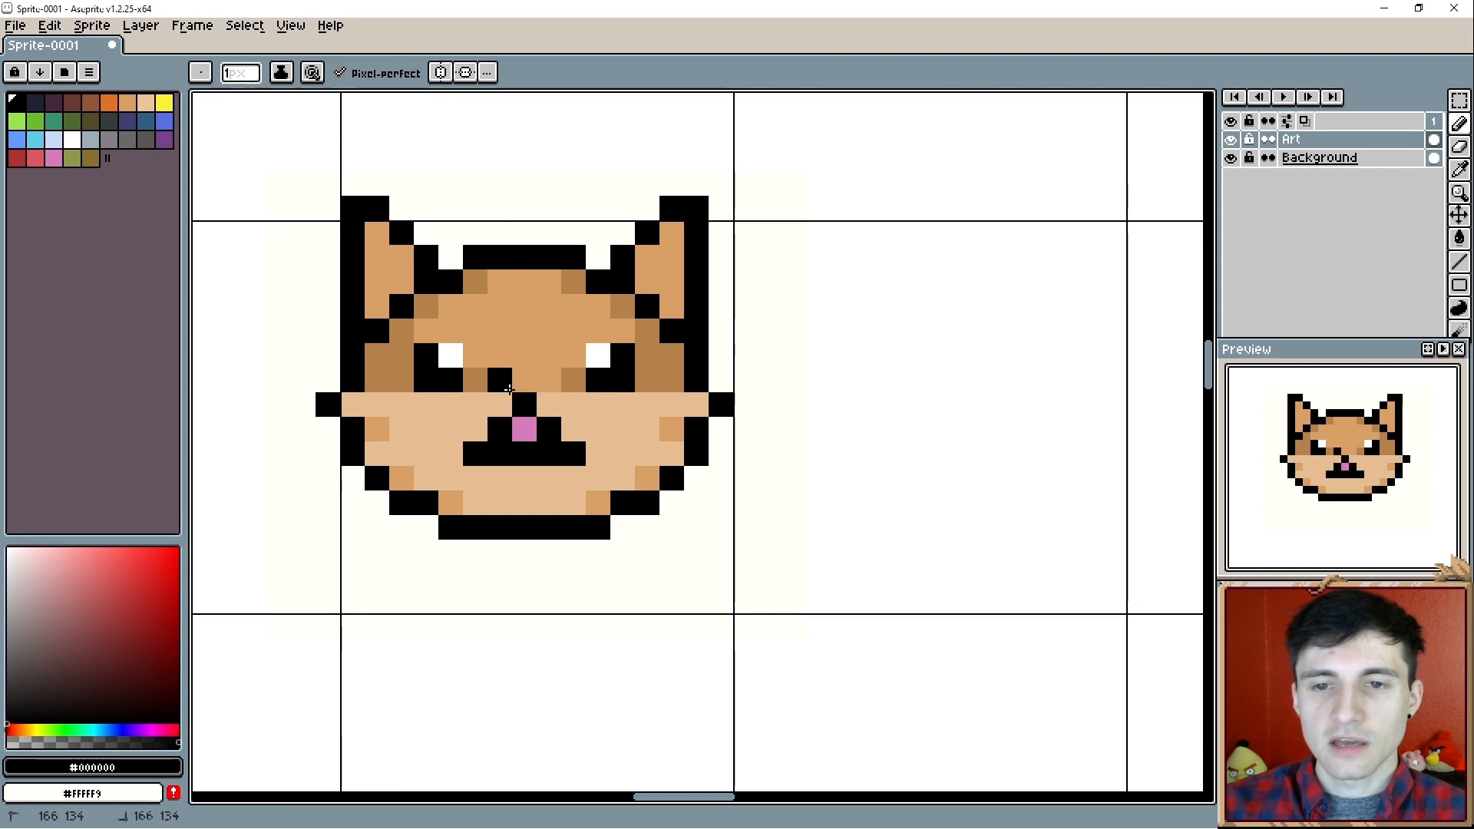
pyautogui.moveTo(508, 389); pyautogui.dragTo(542, 389)
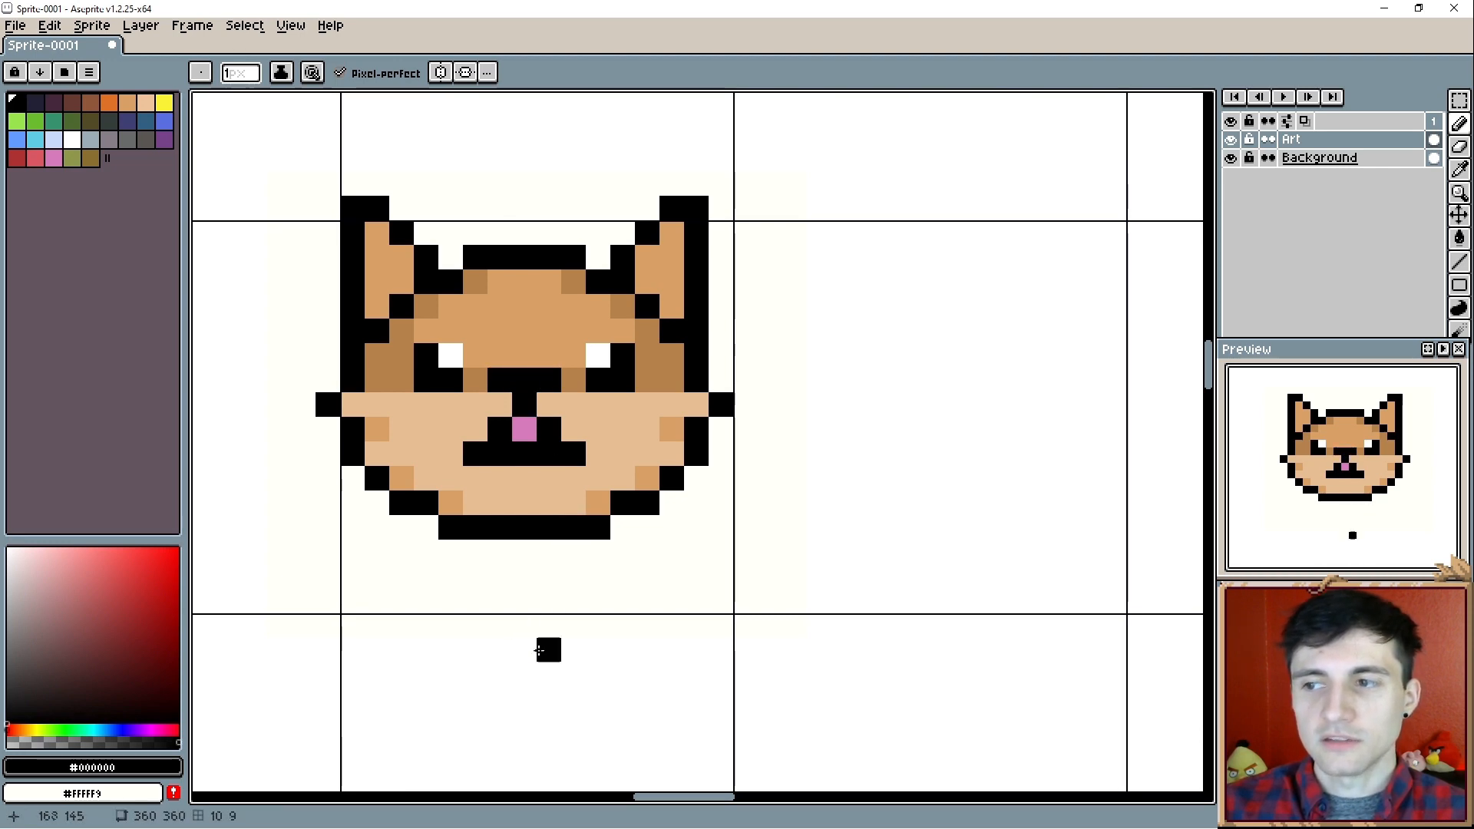
pyautogui.hotkey('ctrl', 'z')
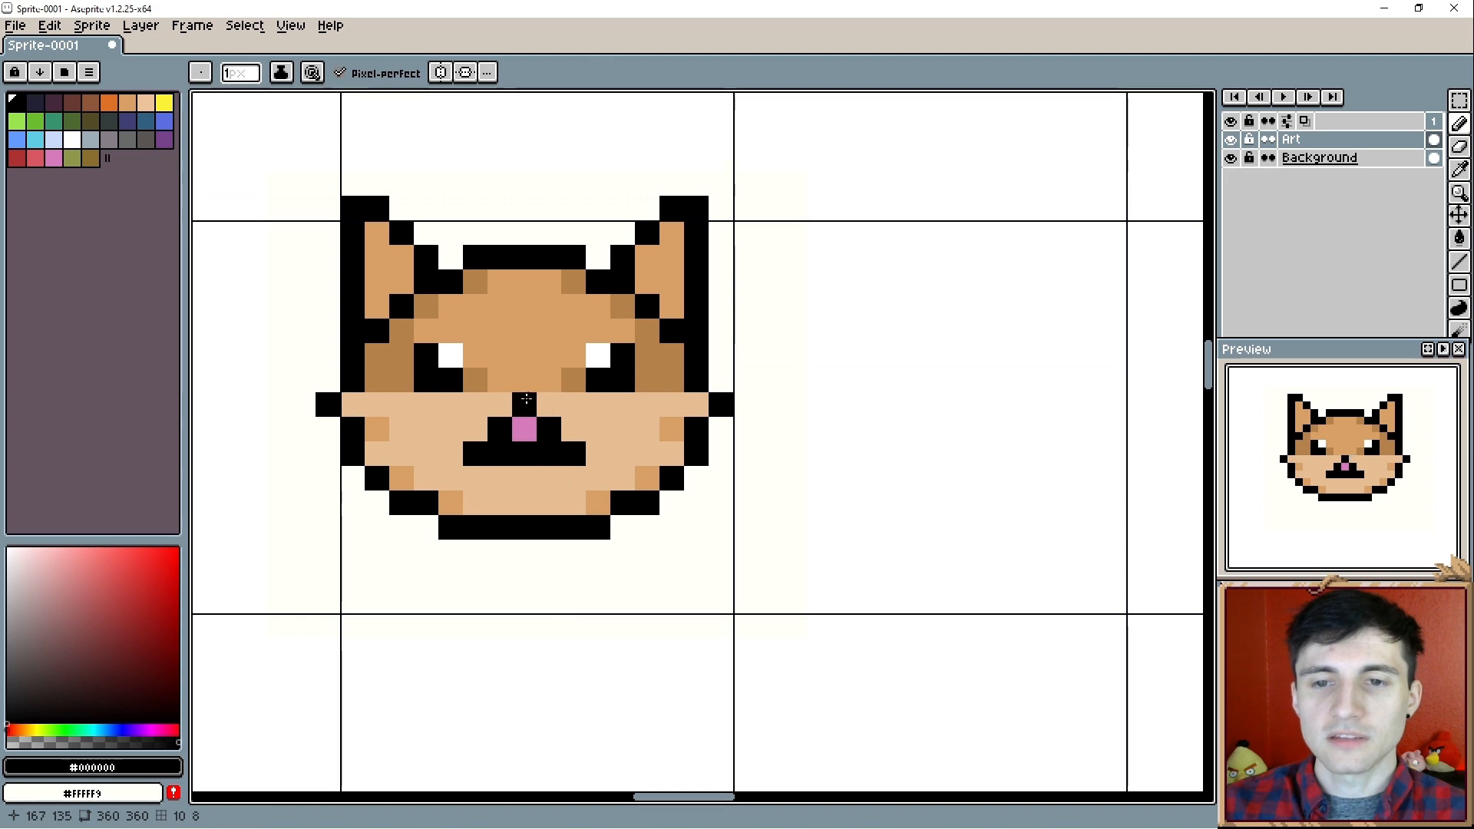
pyautogui.hotkey('ctrl', 'z')
pyautogui.hotkey('ctrl', 'z')
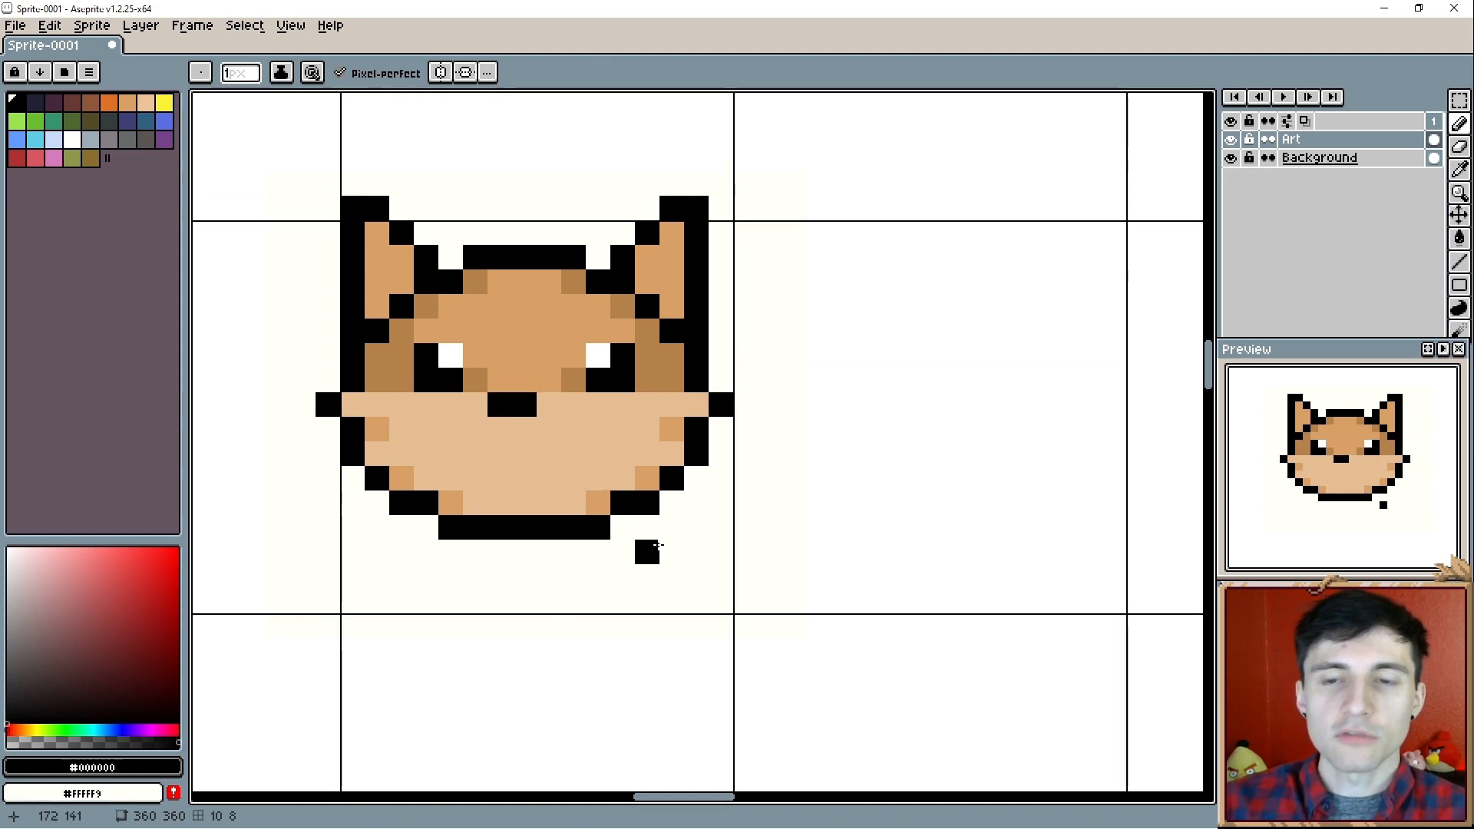
# - Narrow the head by shifting its right part one pixel left, and clear the selection
pyautogui.press('u')
pyautogui.moveTo(771, 159); pyautogui.dragTo(574, 572)
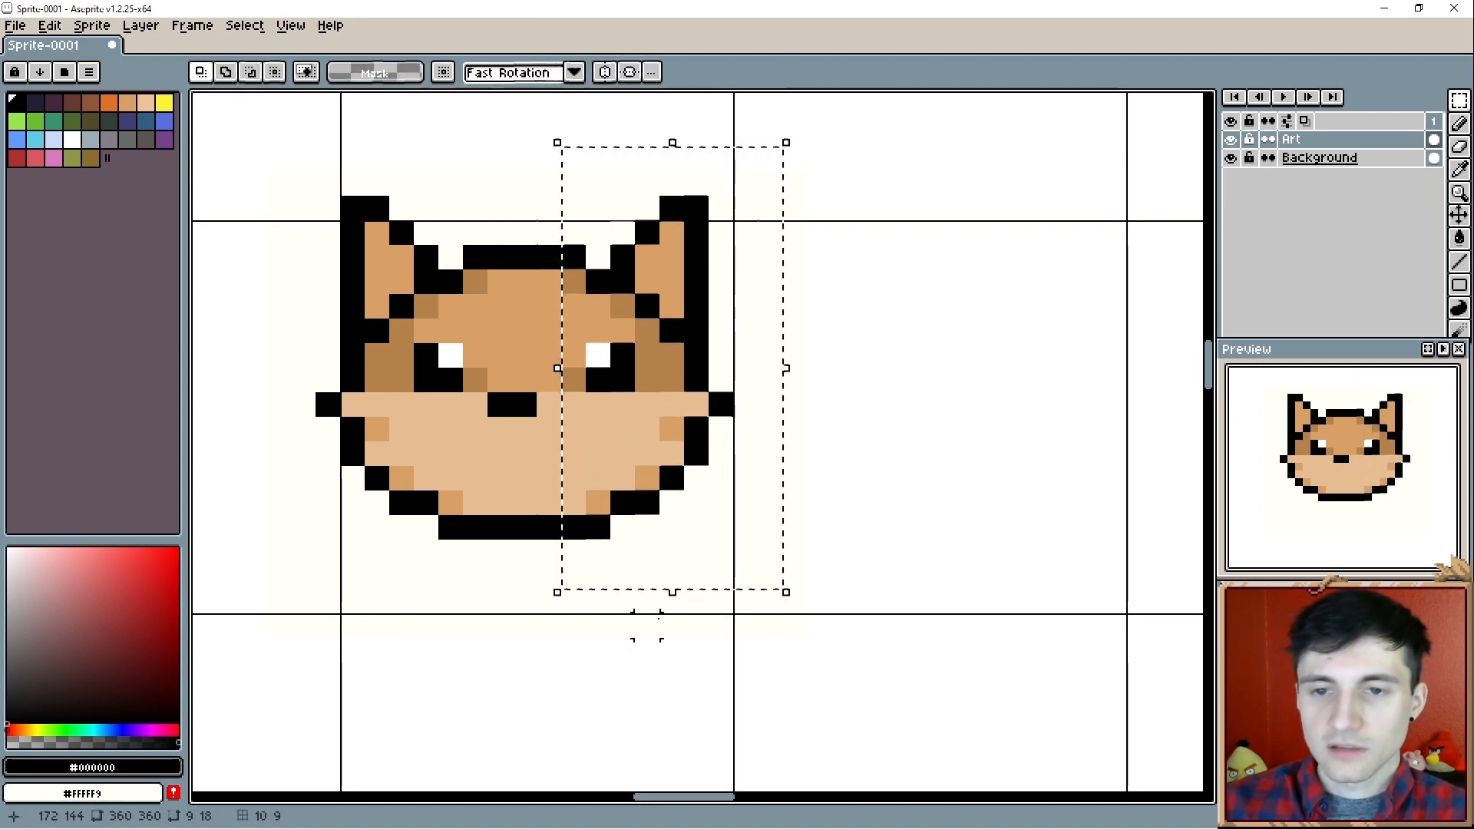
pyautogui.press('Left')
pyautogui.click(648, 626)
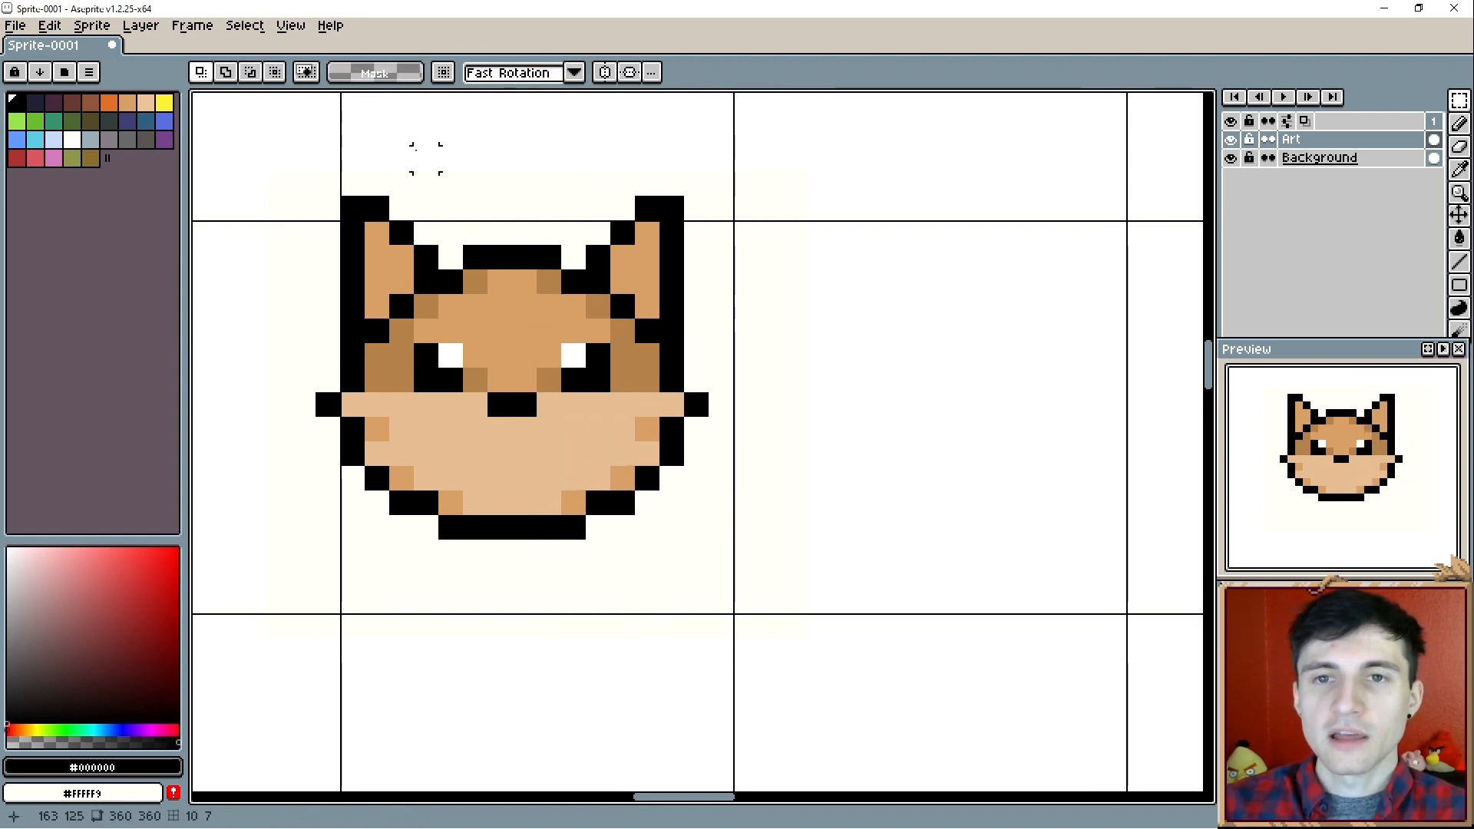
# - Turn on horizontal symmetry and extend the nose to a two-by-two black block
pyautogui.click(605, 72)
pyautogui.press('b')
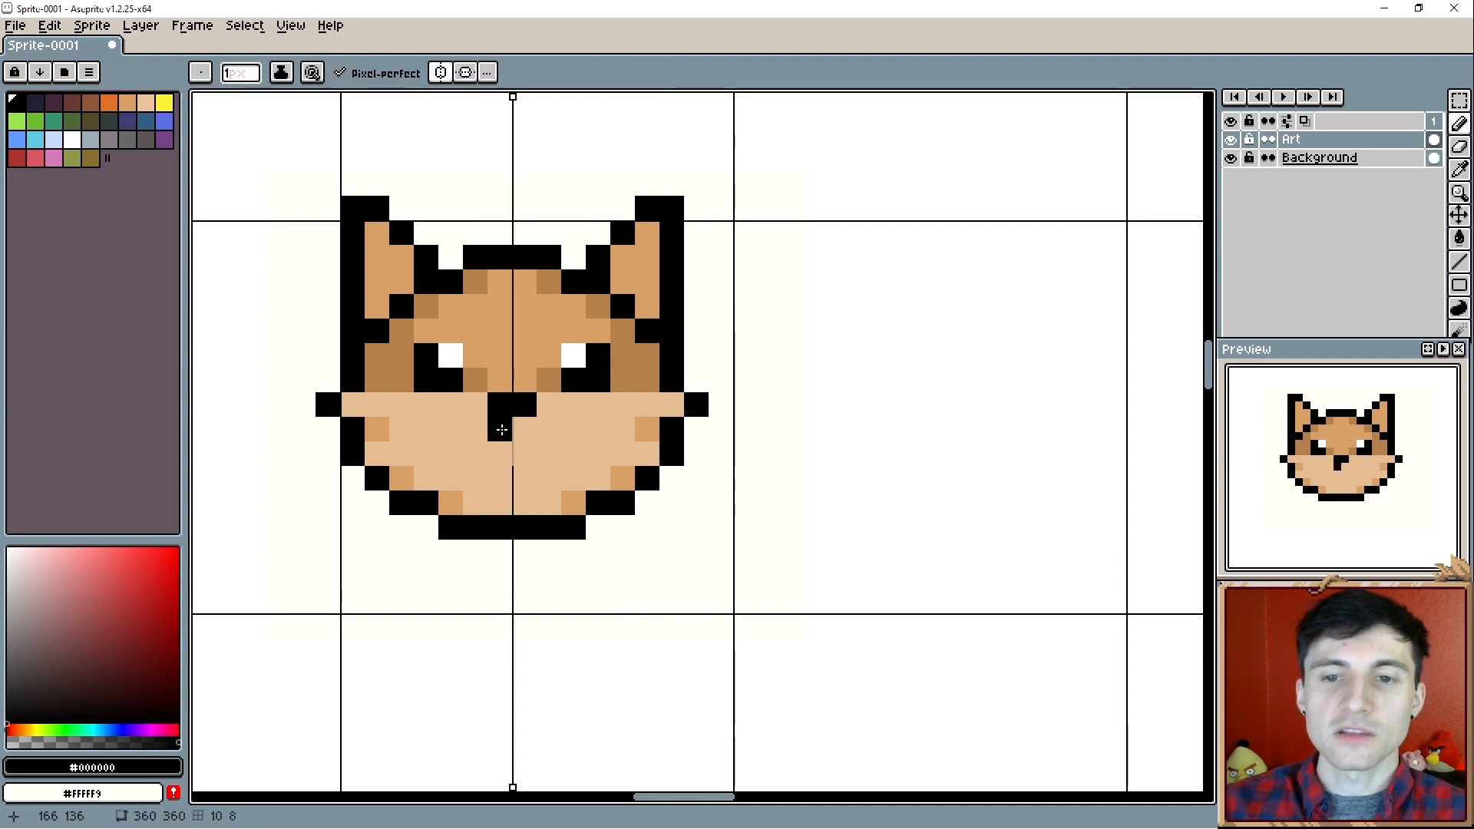
pyautogui.click(517, 429)
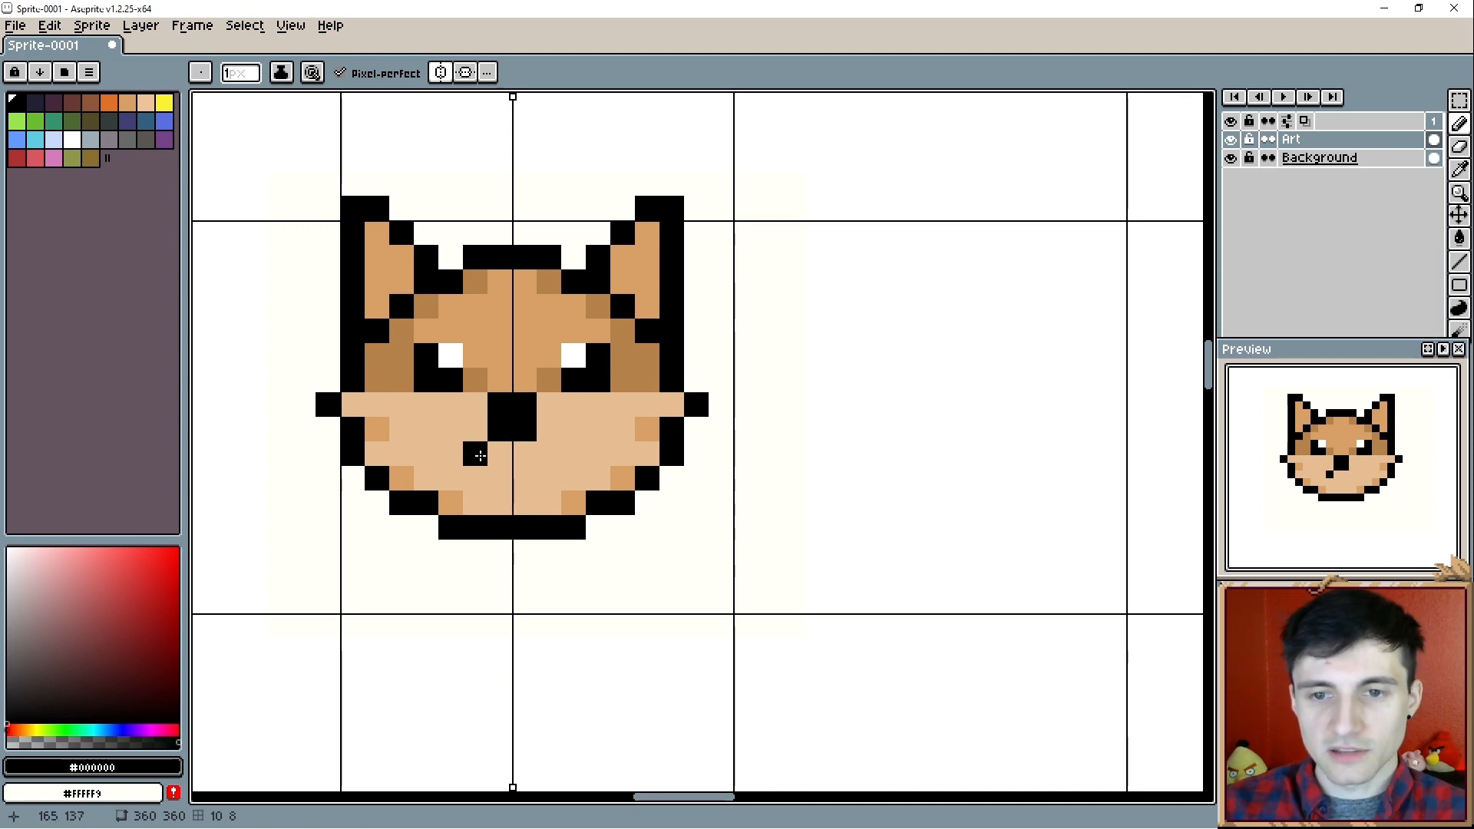
# - Draw a mirrored black smile with raised corner pixels beneath the nose, with a two-pixel pink tongue in the middle
pyautogui.click(480, 455)
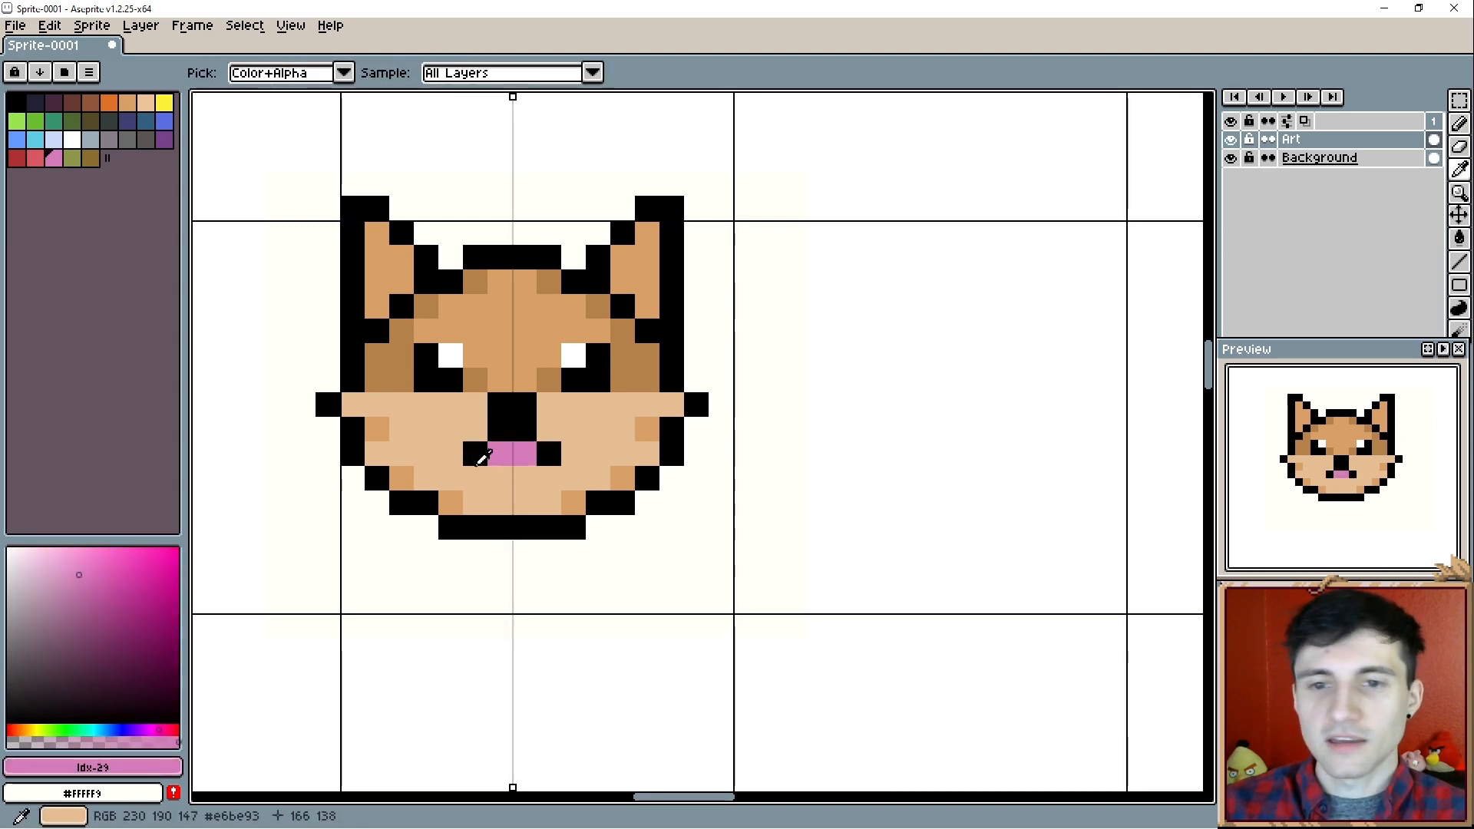
pyautogui.keyDown('alt'); pyautogui.click(479, 457); pyautogui.keyUp('alt')
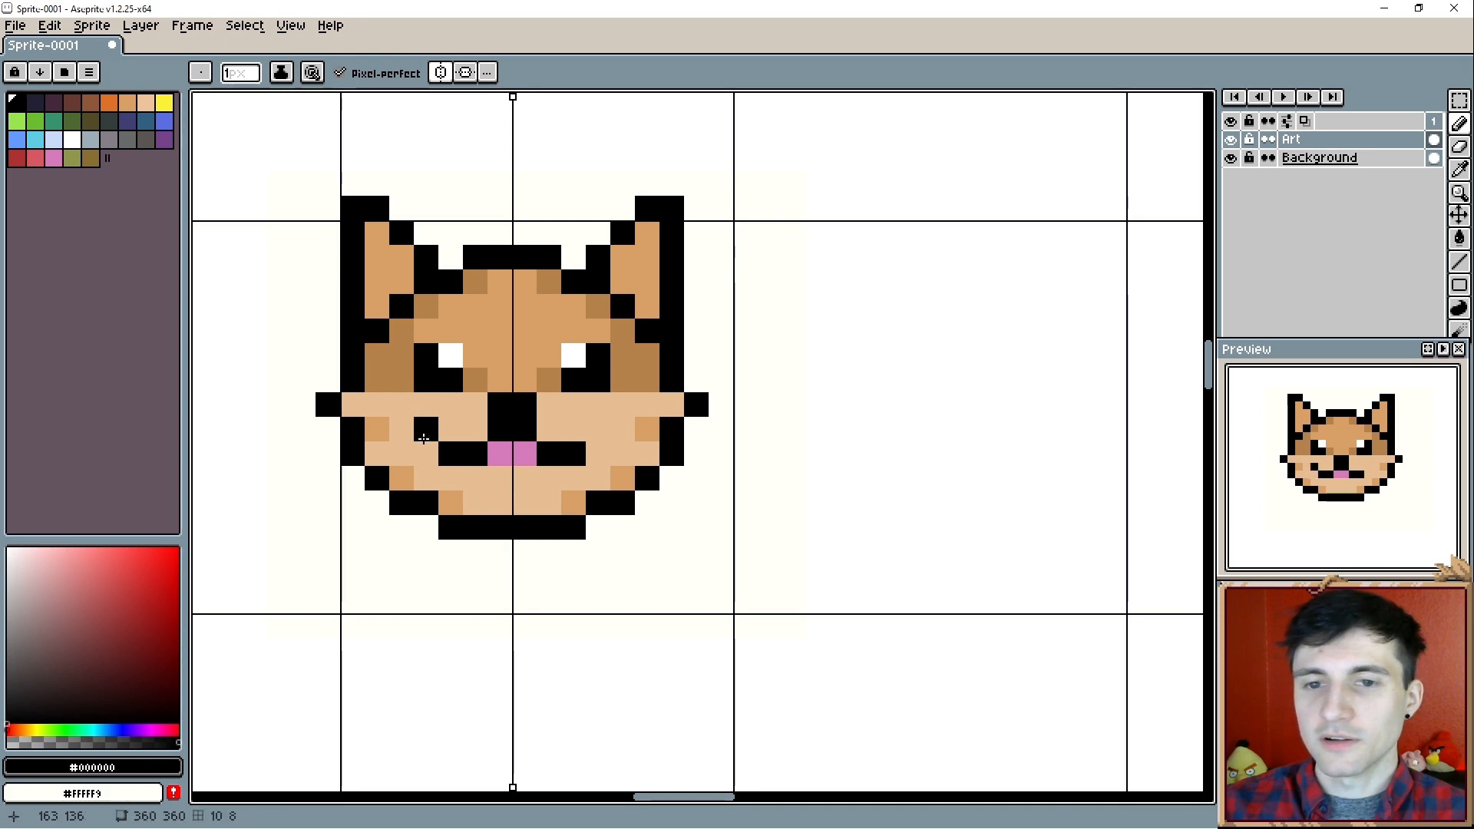
pyautogui.click(424, 438)
pyautogui.moveTo(589, 614); pyautogui.dragTo(635, 621)
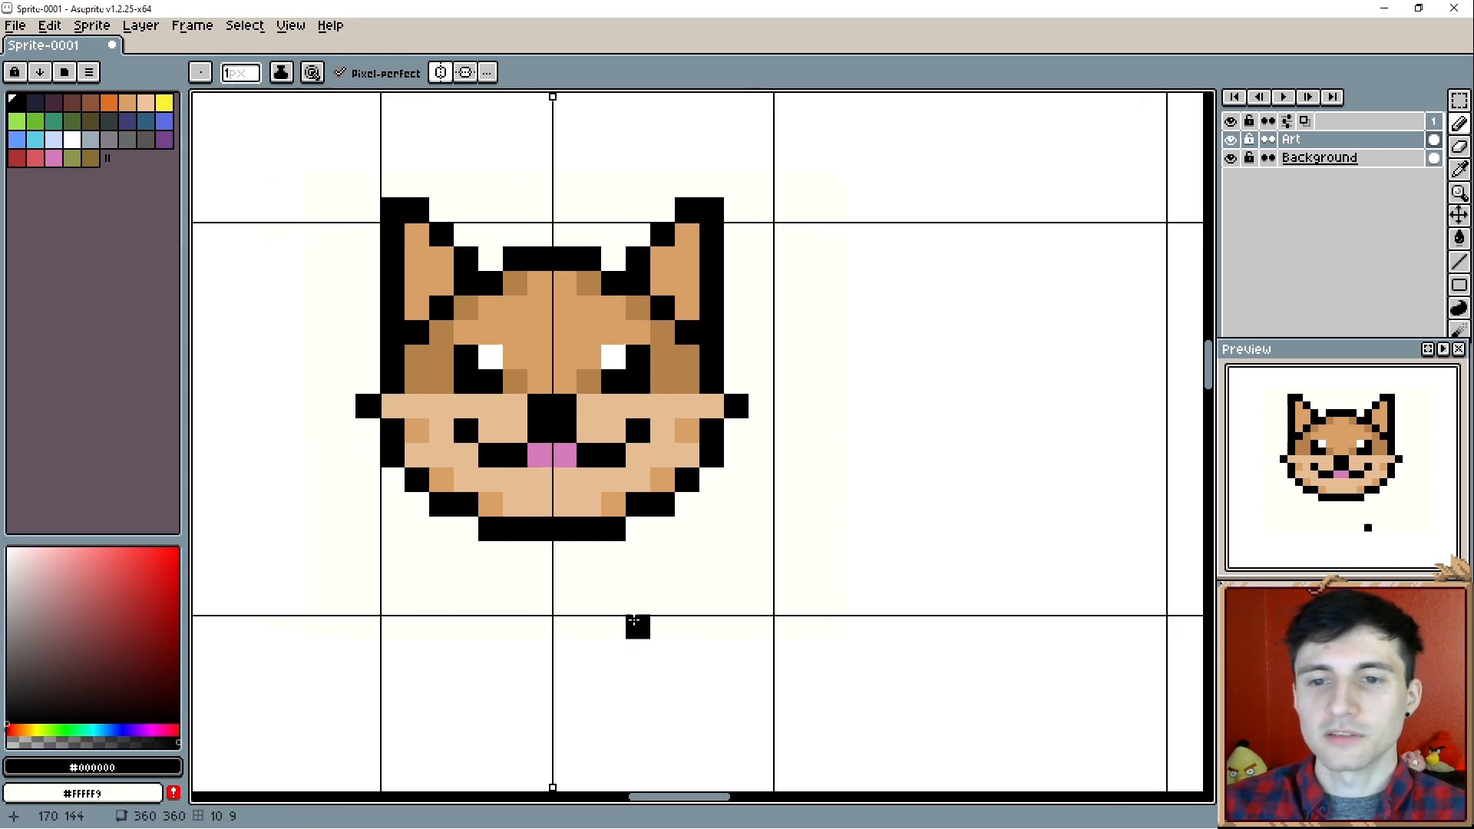
# - Shade the forehead's top row darker brown (#b5814b) and reshape the outline with pointed ear tips and bulging cheeks
pyautogui.keyDown('alt'); pyautogui.click(588, 376); pyautogui.keyUp('alt')
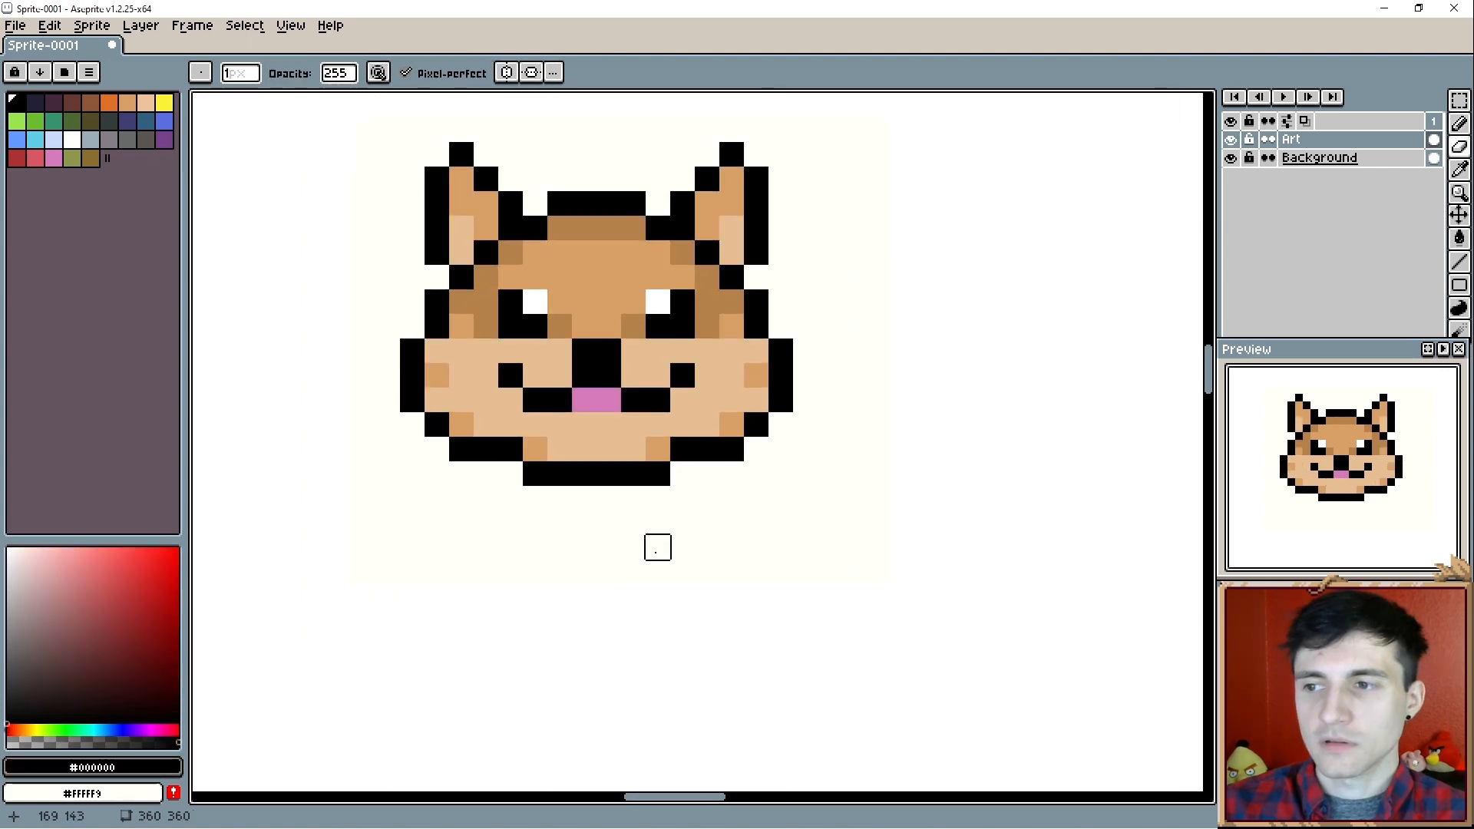
pyautogui.scroll(-2, 655, 545)
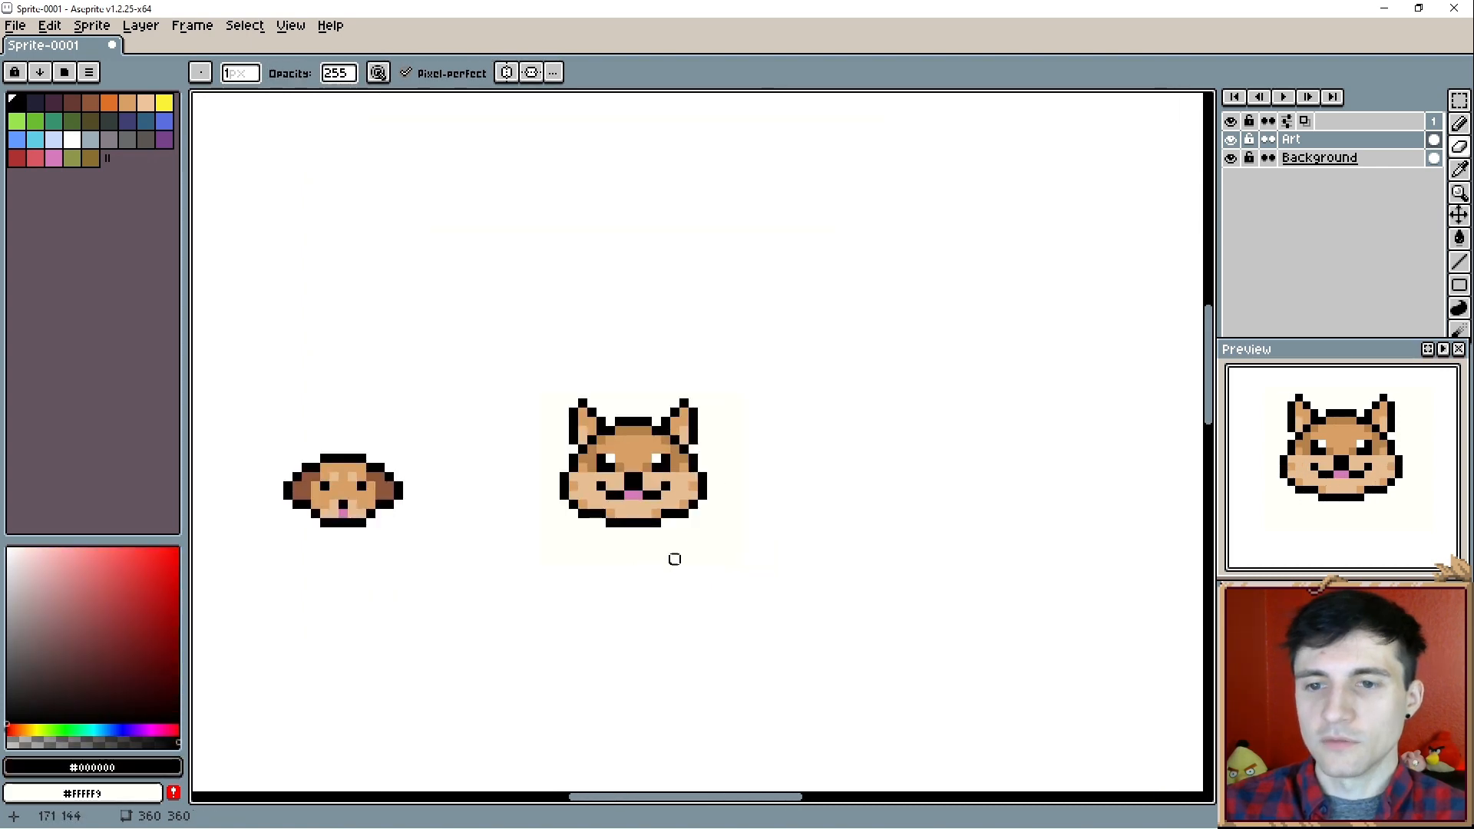
pyautogui.moveTo(700, 581); pyautogui.dragTo(662, 560)
# - Duplicate the pointed-ear dog head and place the copy to the right of the original
pyautogui.press('m')
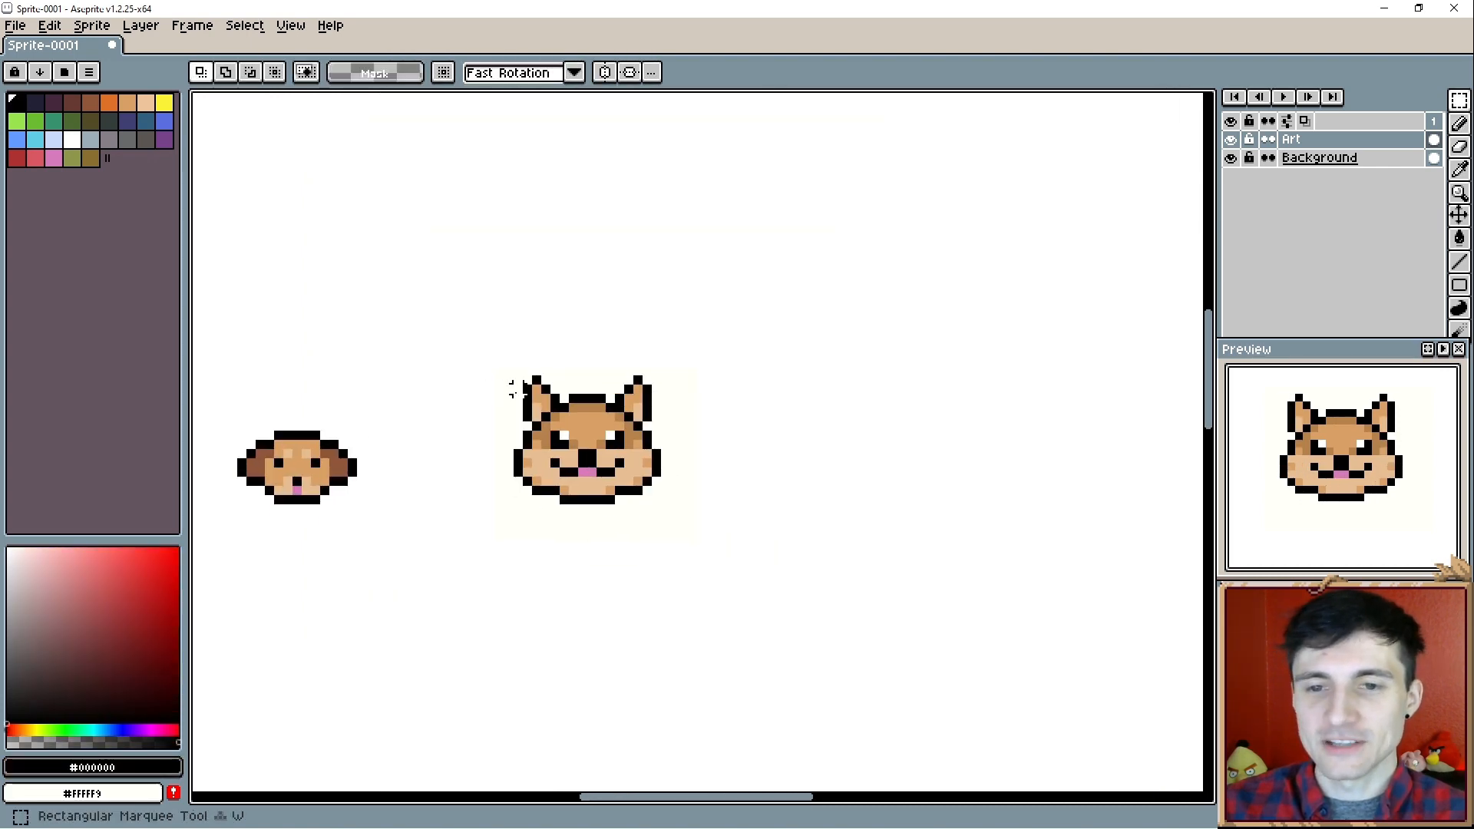
pyautogui.moveTo(491, 362)
pyautogui.mouseDown()
pyautogui.moveTo(678, 530)
pyautogui.moveTo(684, 498)
pyautogui.mouseUp()
pyautogui.hotkey('ctrl', 'c')
pyautogui.hotkey('ctrl', 'v')
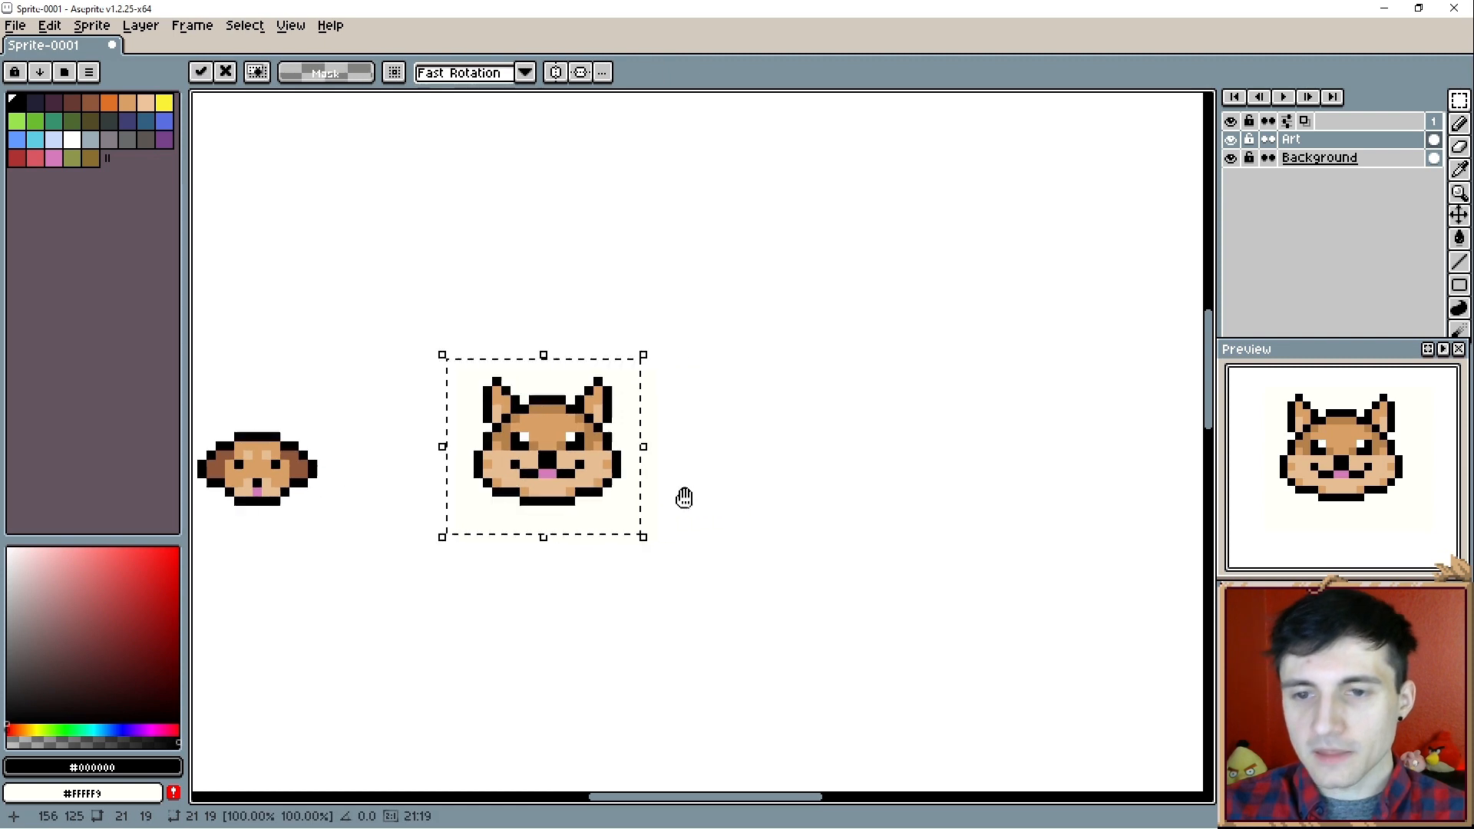
pyautogui.scroll(4, 684, 499)
pyautogui.moveTo(504, 438); pyautogui.dragTo(773, 418)
pyautogui.hotkey('ctrl', 'd')
pyautogui.press('alt')
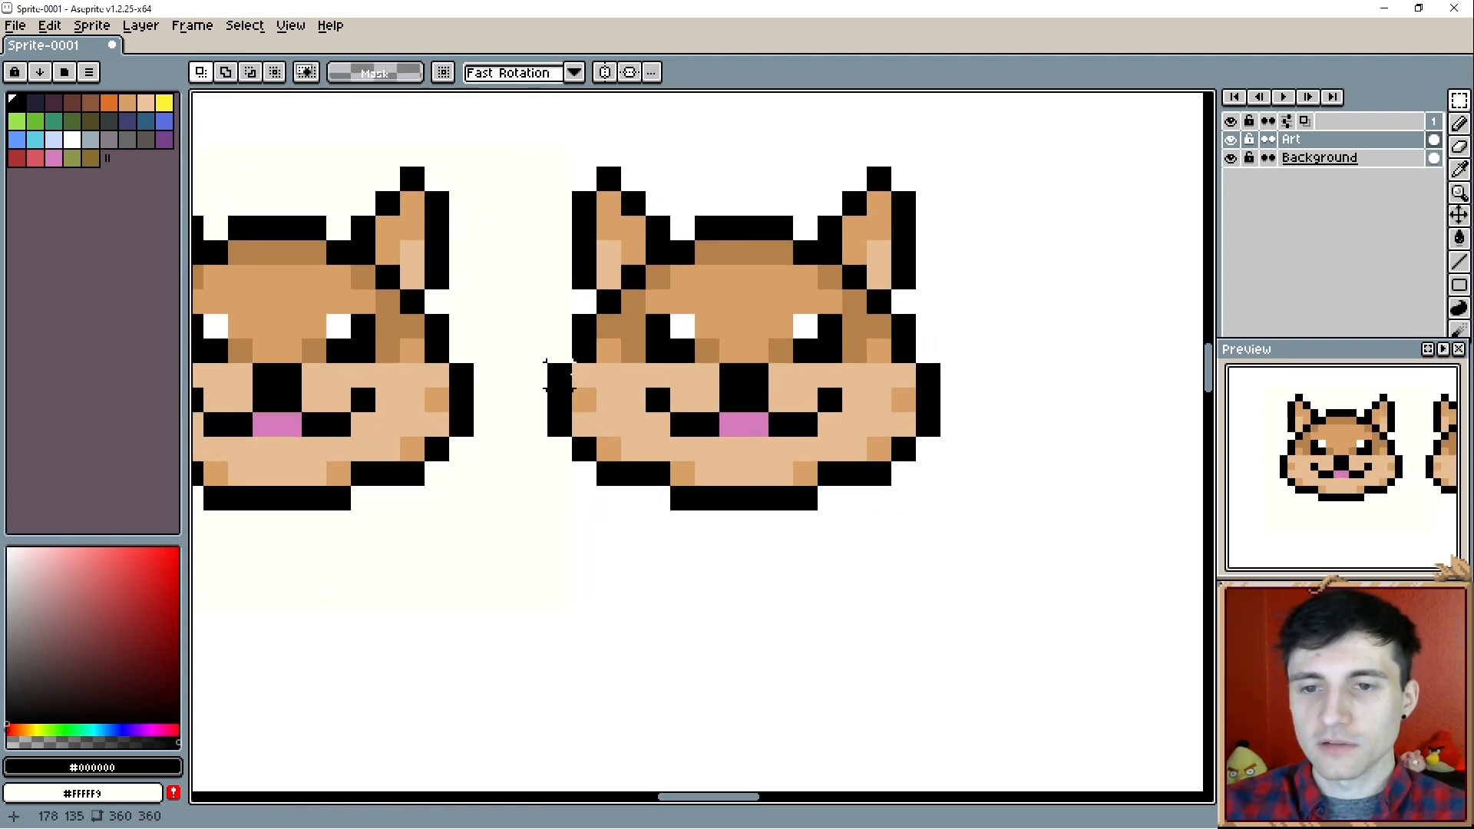
# - Straighten the copied head's cheek outlines and cover its cheek and chin shading with light tan (#e6be93)
pyautogui.press('b')
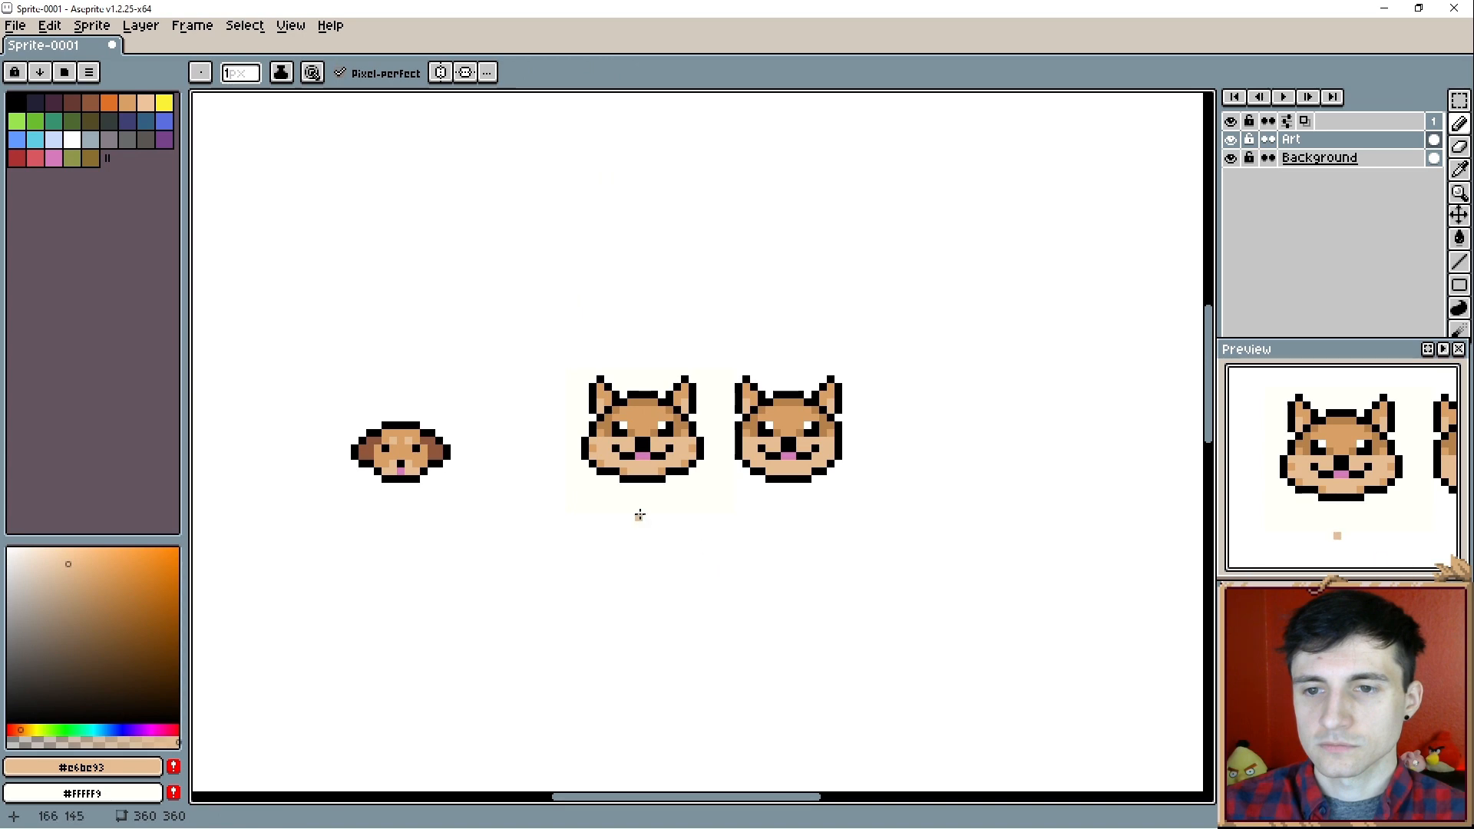
pyautogui.scroll(5, 639, 515)
pyautogui.scroll(-3, 640, 516)
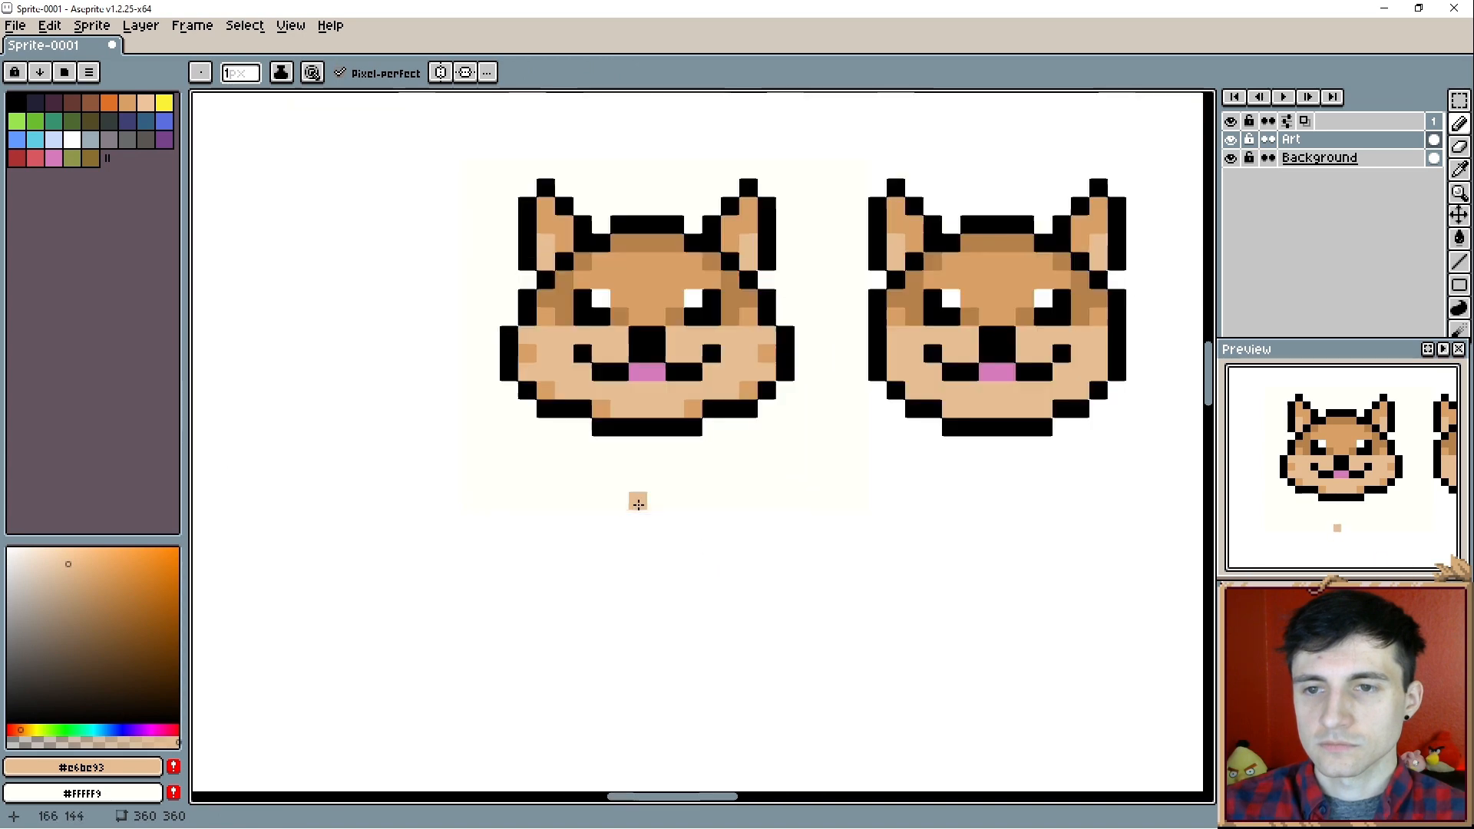
# - Delete the original wide-cheeked head and put the narrower copy in its place
pyautogui.moveTo(795, 462)
pyautogui.mouseDown()
pyautogui.moveTo(675, 453)
pyautogui.moveTo(789, 471)
pyautogui.mouseUp()
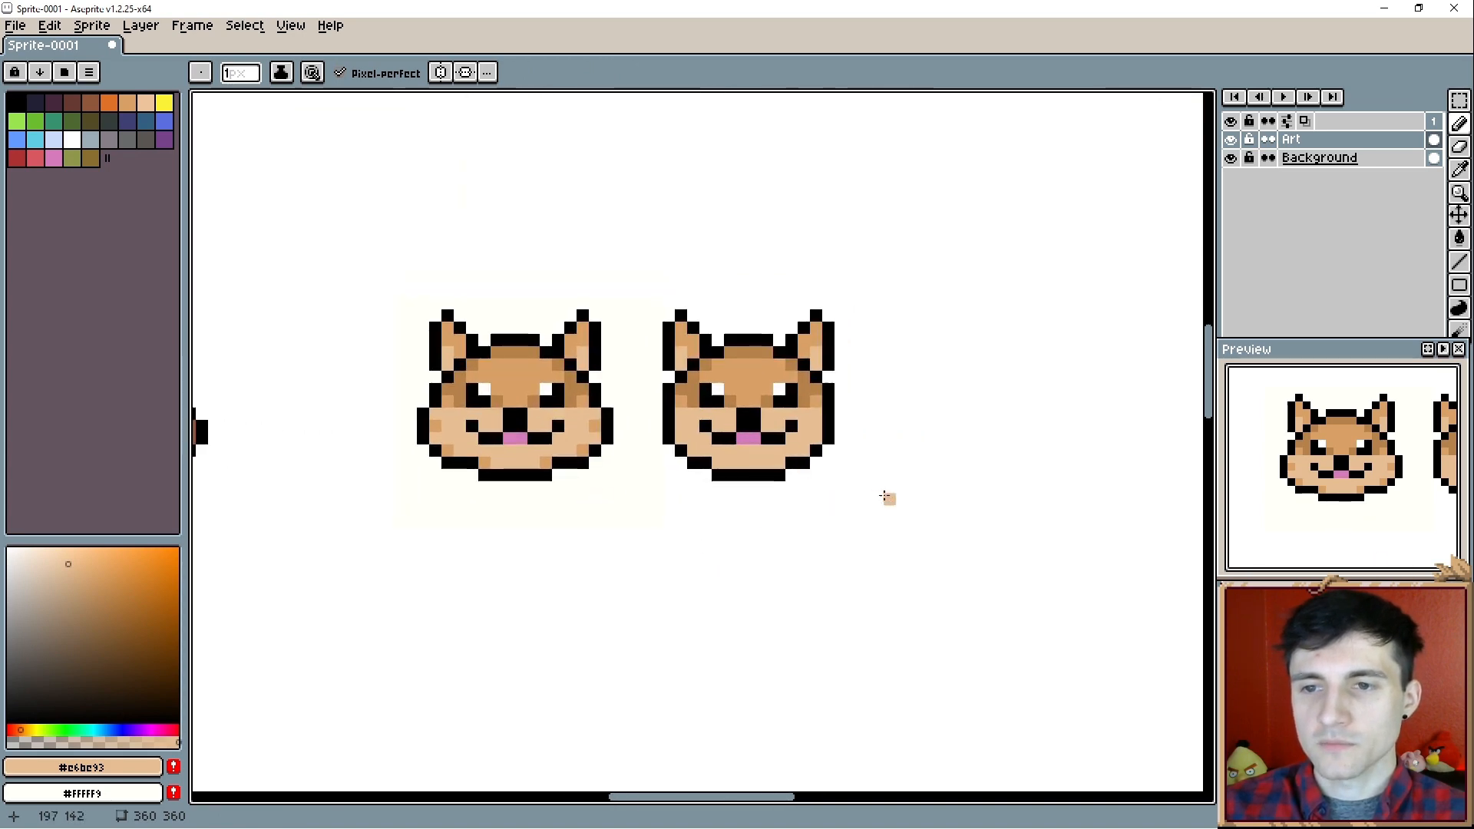
pyautogui.moveTo(521, 320); pyautogui.dragTo(718, 500)
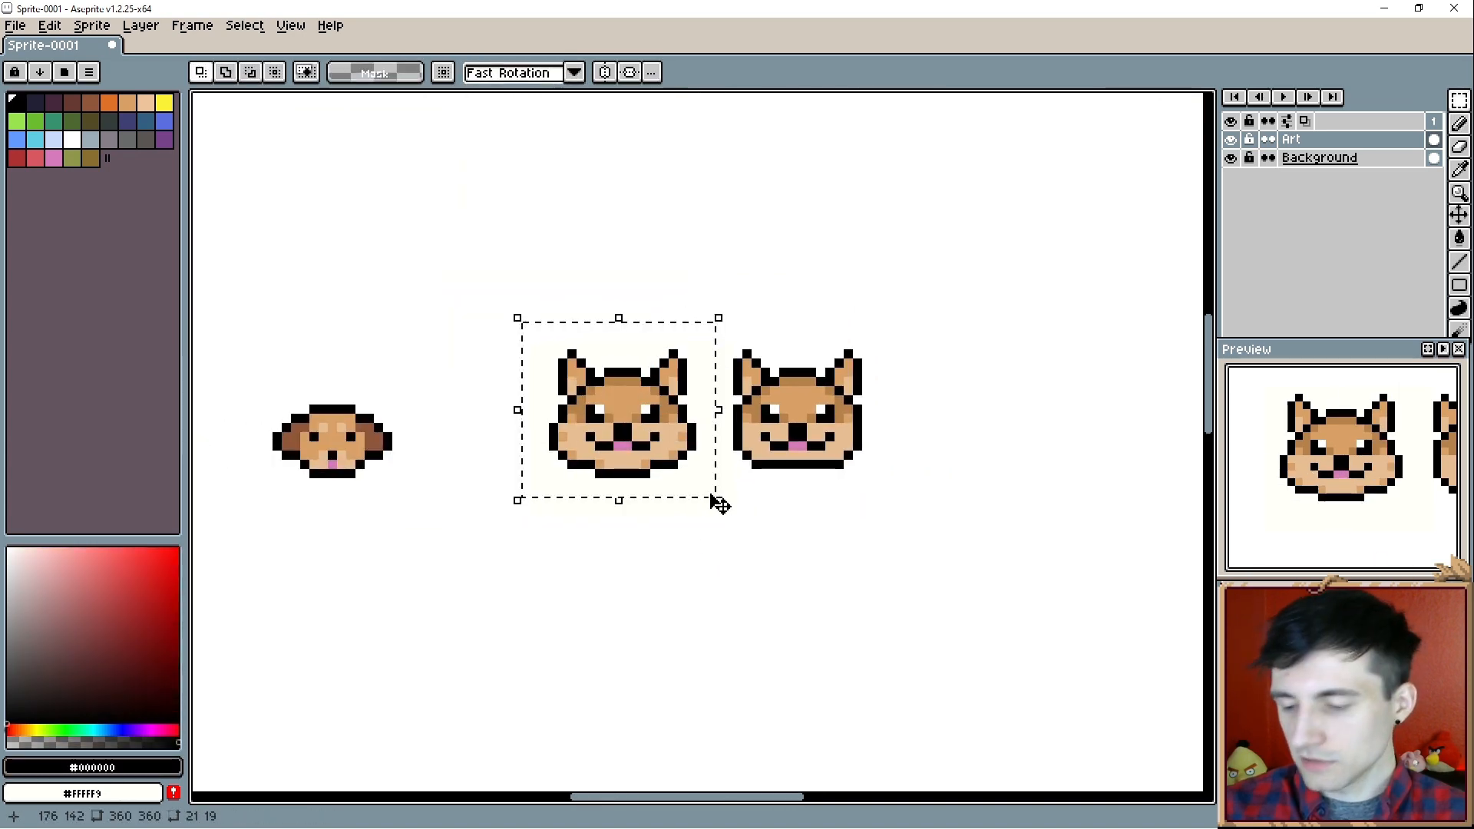
pyautogui.press('Delete')
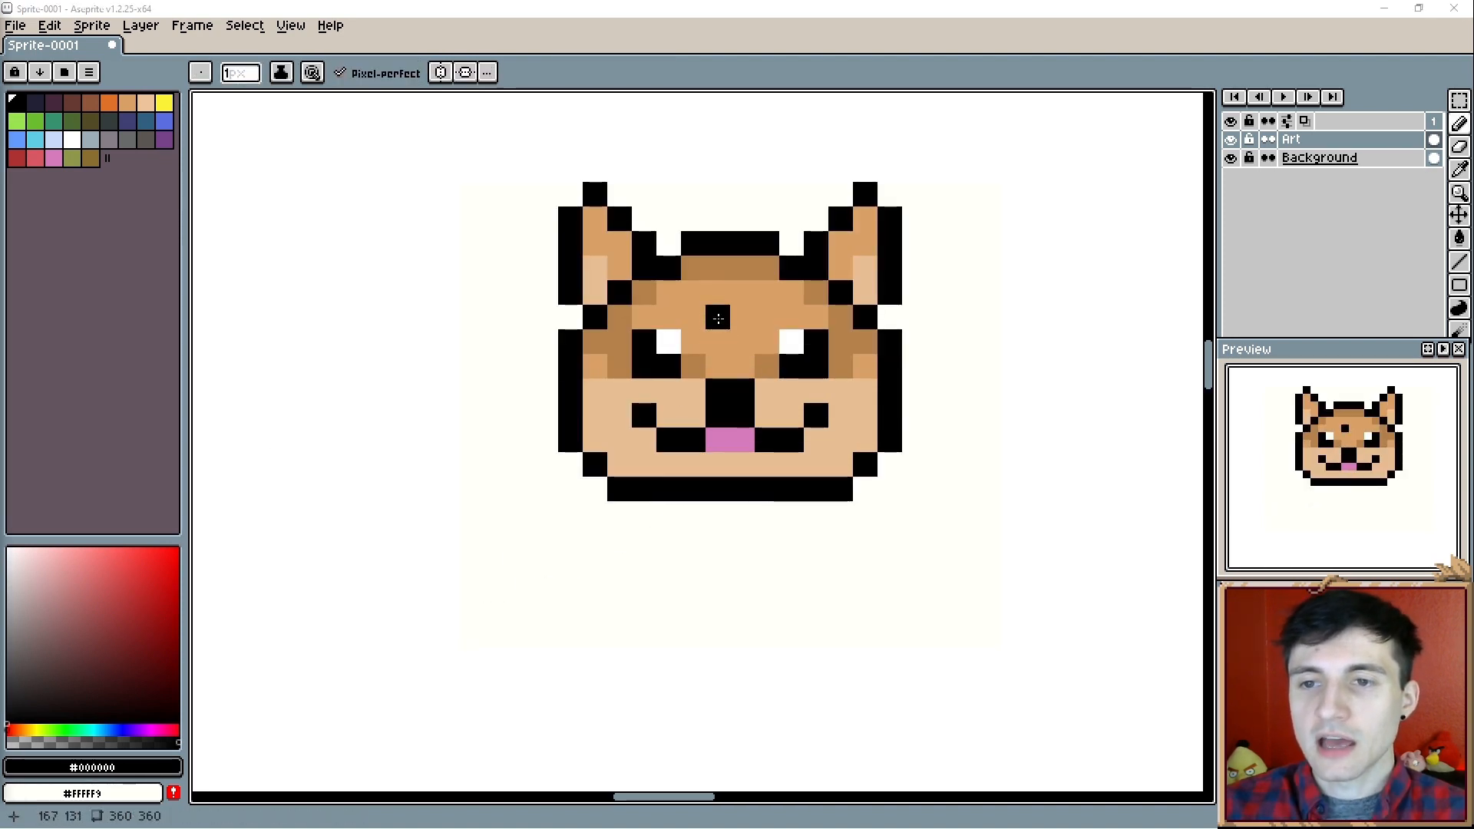
# - Block out a four-by-two patch on the forehead and rework it into a stepped light-orange (#f8b979) highlight
pyautogui.moveTo(743, 301)
pyautogui.mouseDown()
pyautogui.moveTo(711, 301)
pyautogui.moveTo(756, 301)
pyautogui.moveTo(702, 301)
pyautogui.moveTo(696, 319)
pyautogui.moveTo(761, 319)
pyautogui.mouseUp()
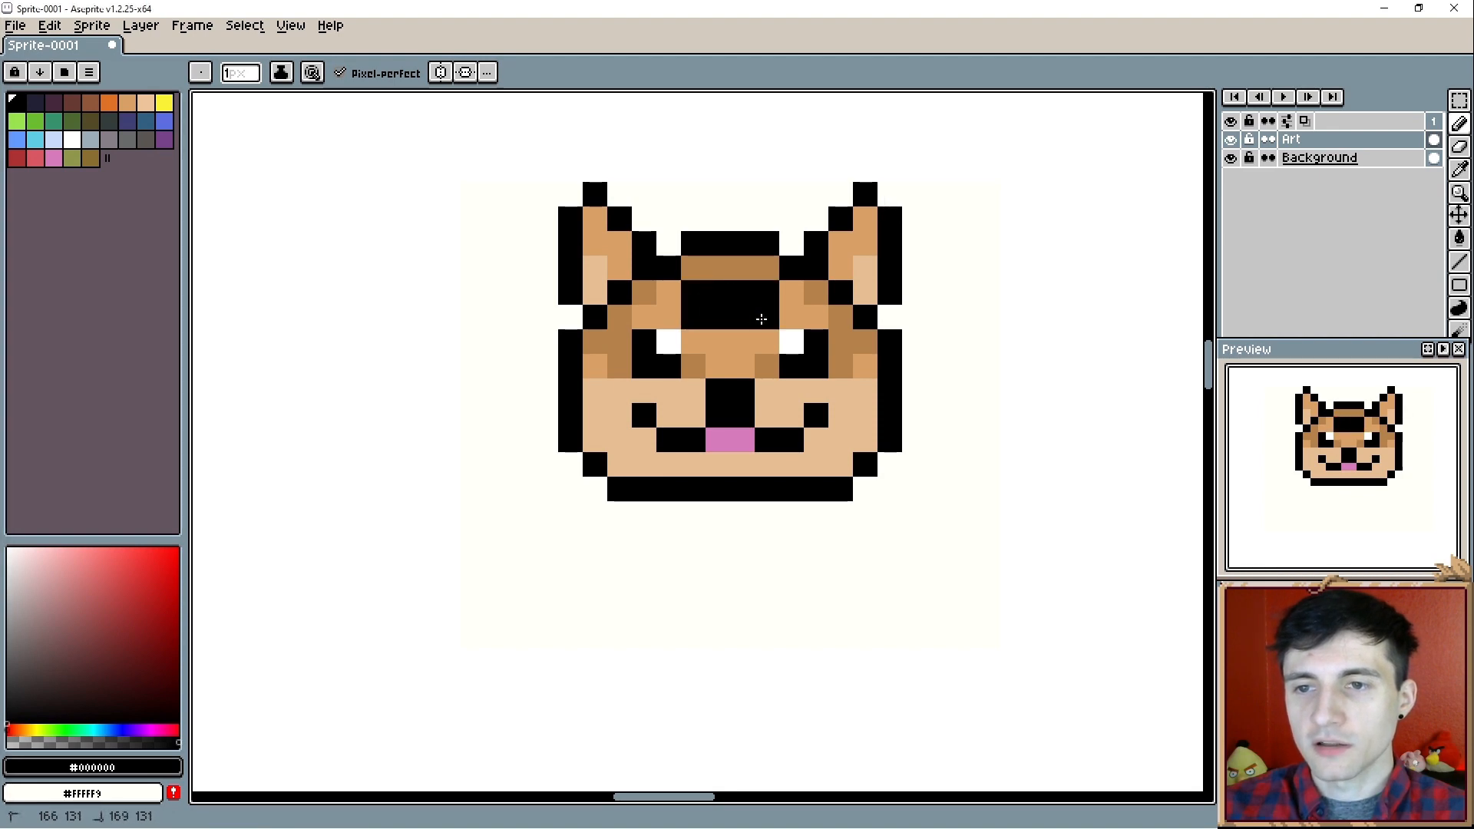
pyautogui.keyDown('alt'); pyautogui.click(604, 400); pyautogui.keyUp('alt')
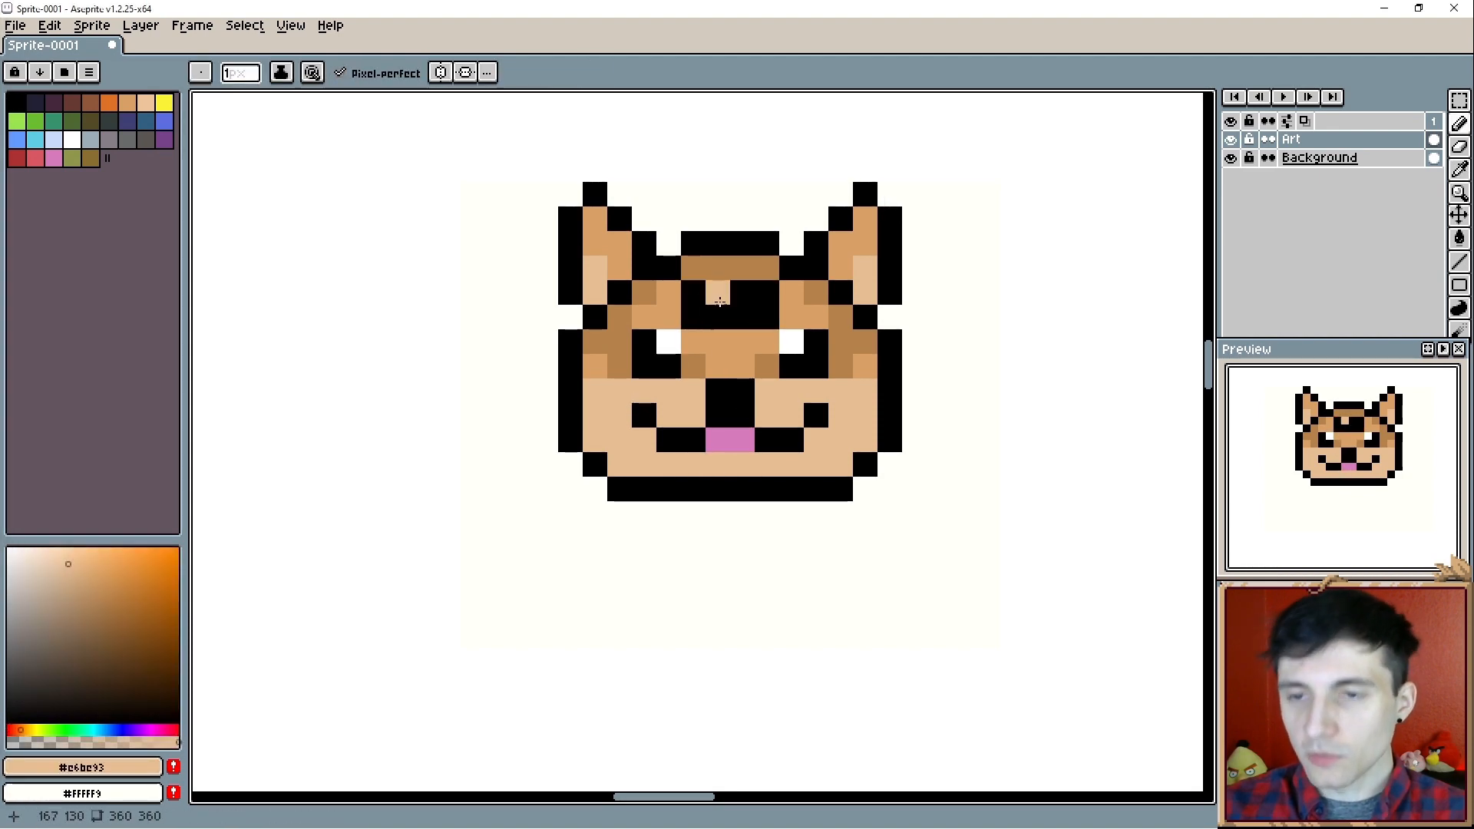
pyautogui.moveTo(697, 295); pyautogui.dragTo(695, 313)
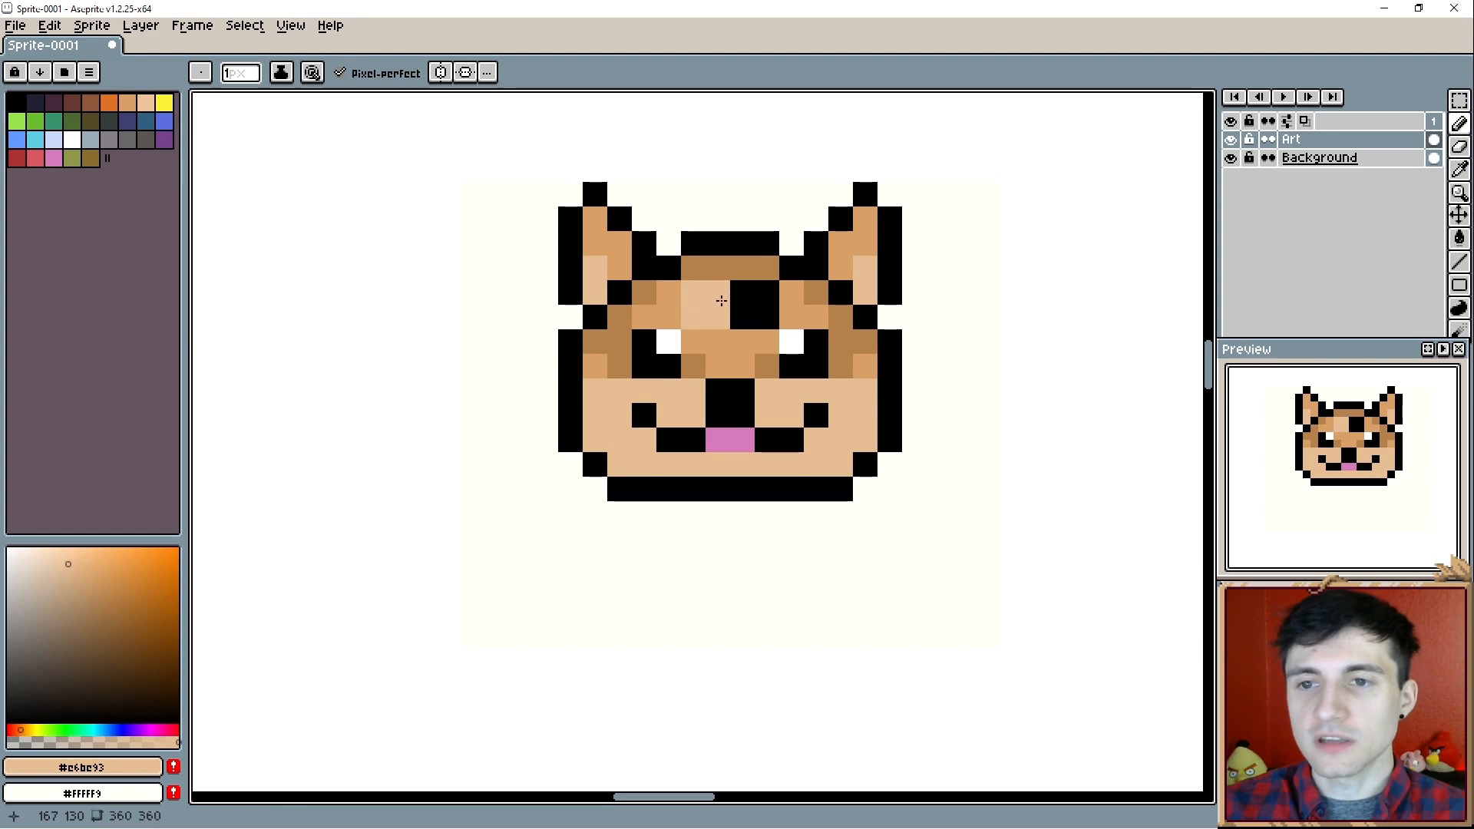
pyautogui.moveTo(766, 316); pyautogui.dragTo(766, 298)
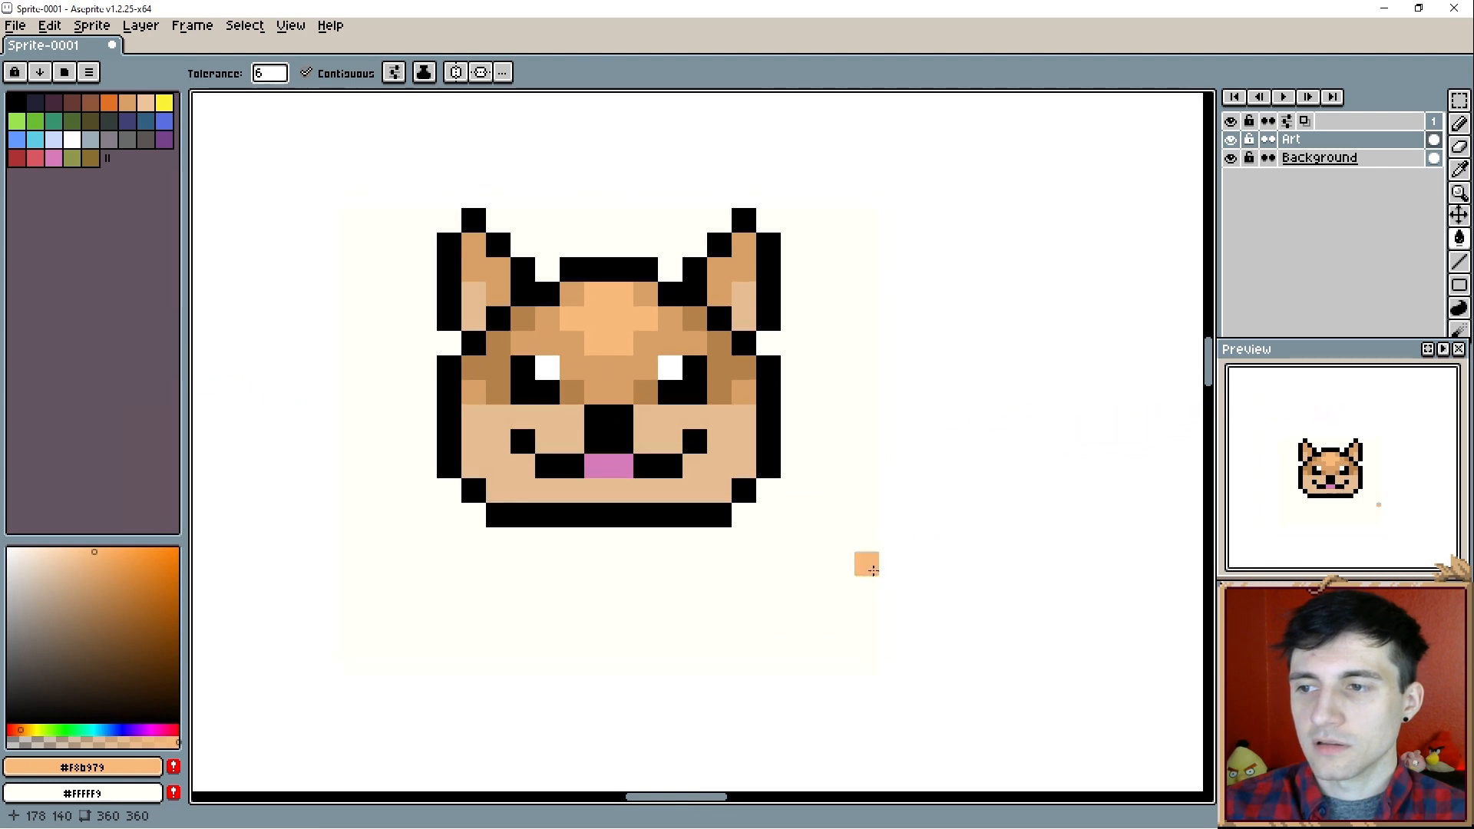
pyautogui.scroll(1, 728, 458)
pyautogui.moveTo(655, 385); pyautogui.dragTo(738, 461)
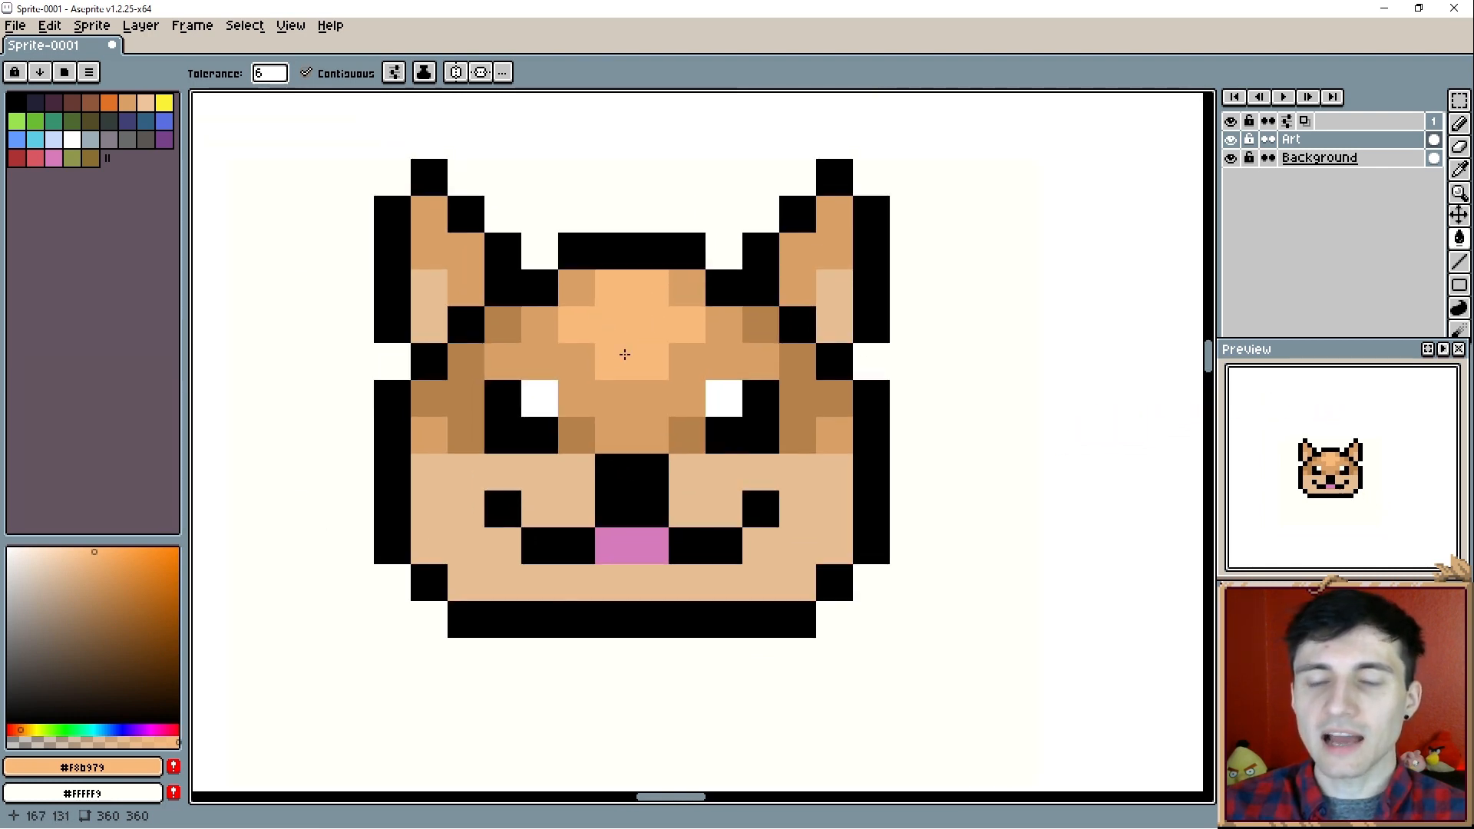
# - Add light-orange (#f8b979) highlight pixels at the tip and inner edge of both ears
pyautogui.press('b')
pyautogui.click(830, 222)
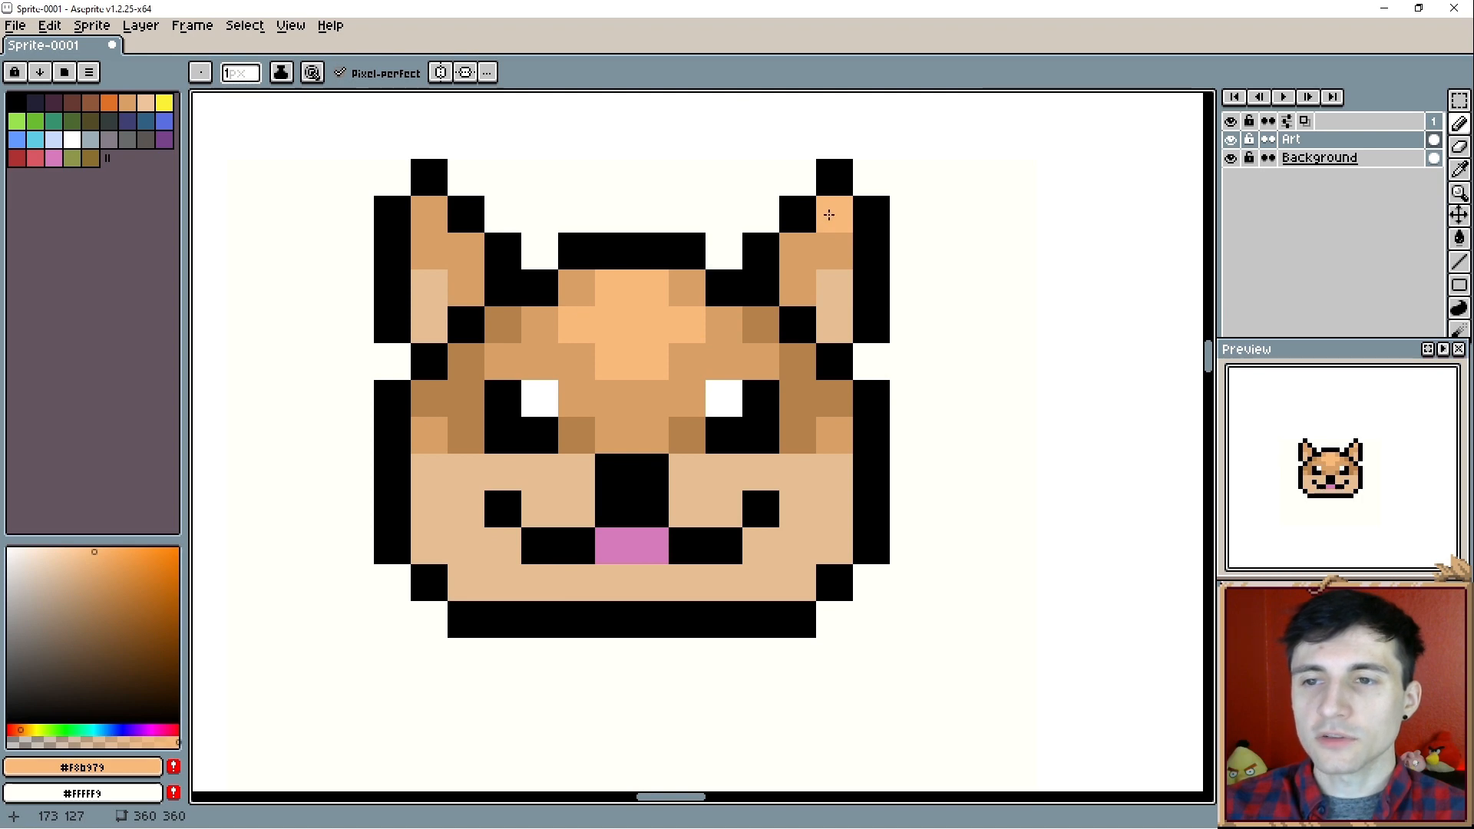
pyautogui.click(429, 215)
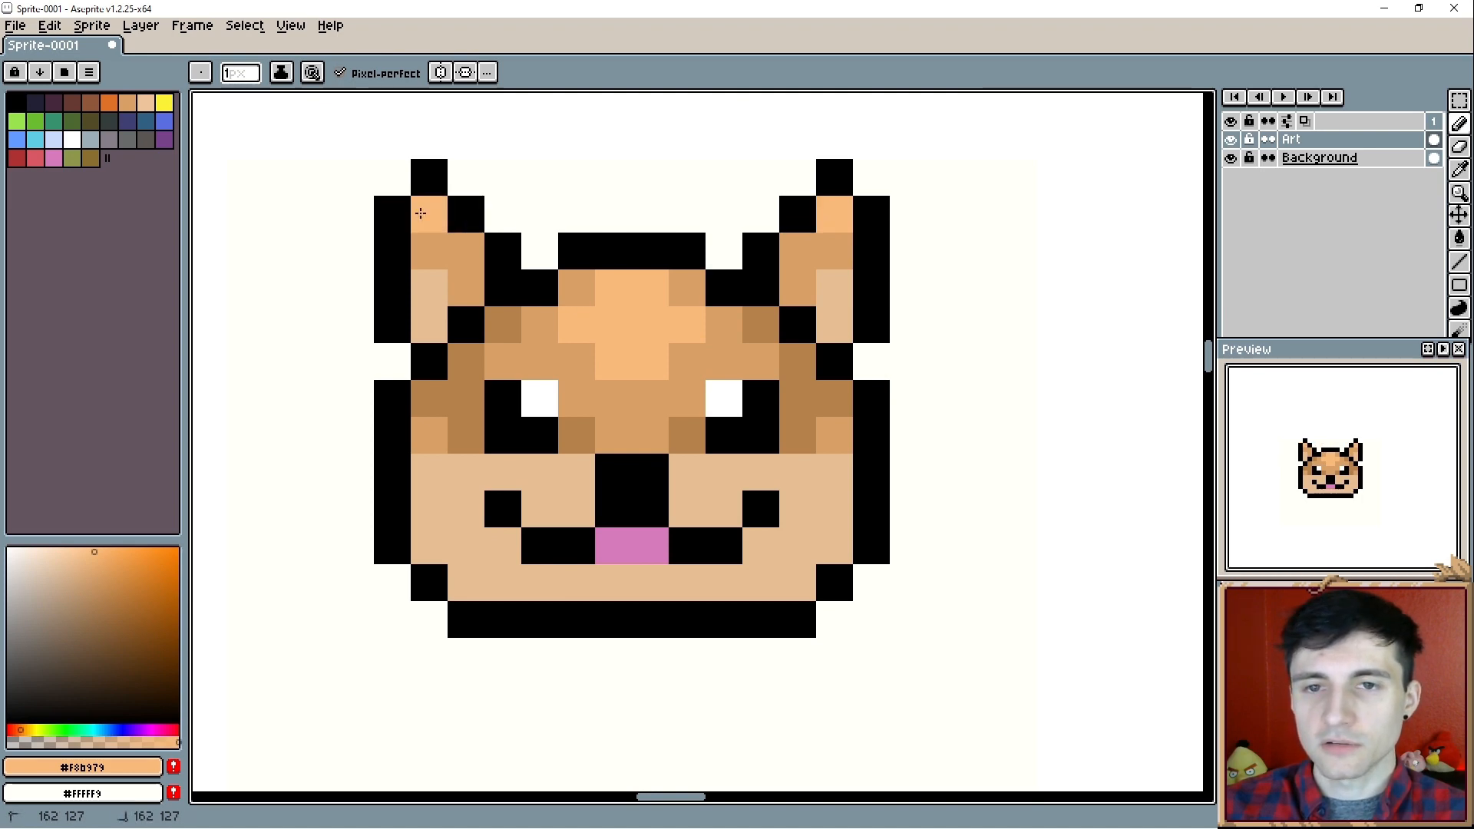
pyautogui.click(465, 250)
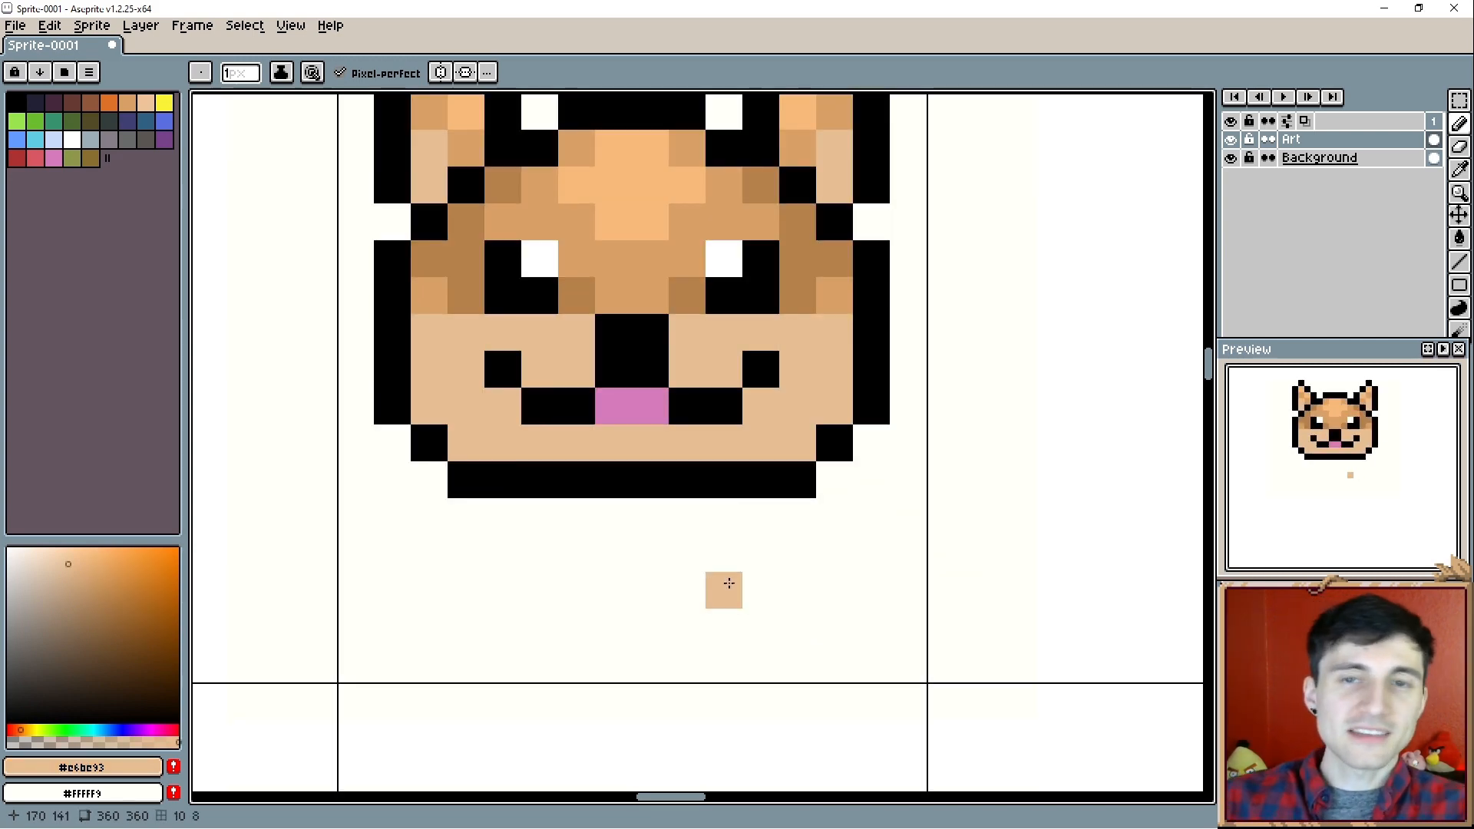
# - Open the middle of the black chin outline by painting six of its pixels light tan (#e6be93)
pyautogui.press('i')
pyautogui.click(582, 480)
pyautogui.press('b')
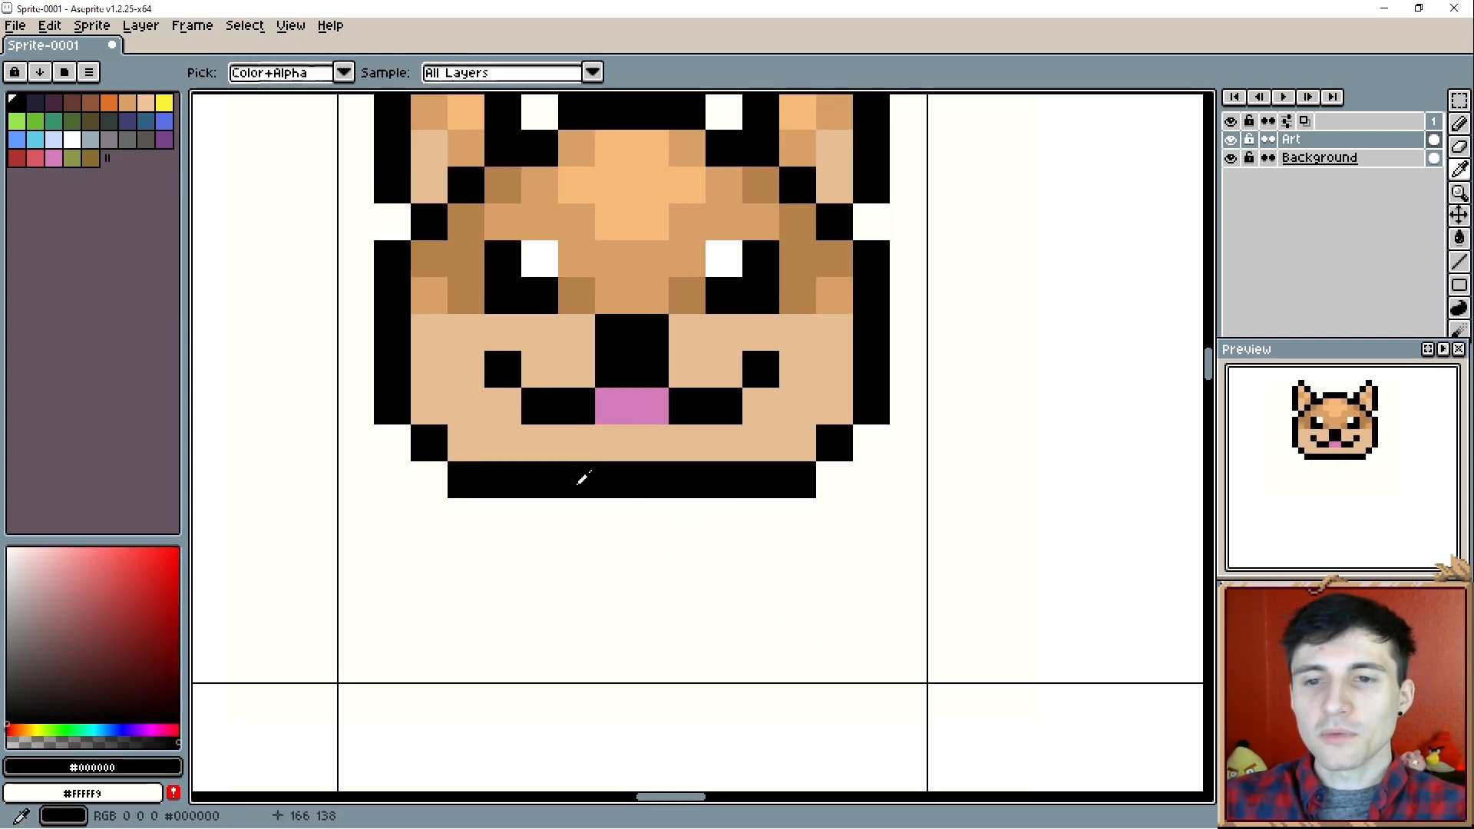
pyautogui.press('i')
pyautogui.click(586, 437)
pyautogui.press('b')
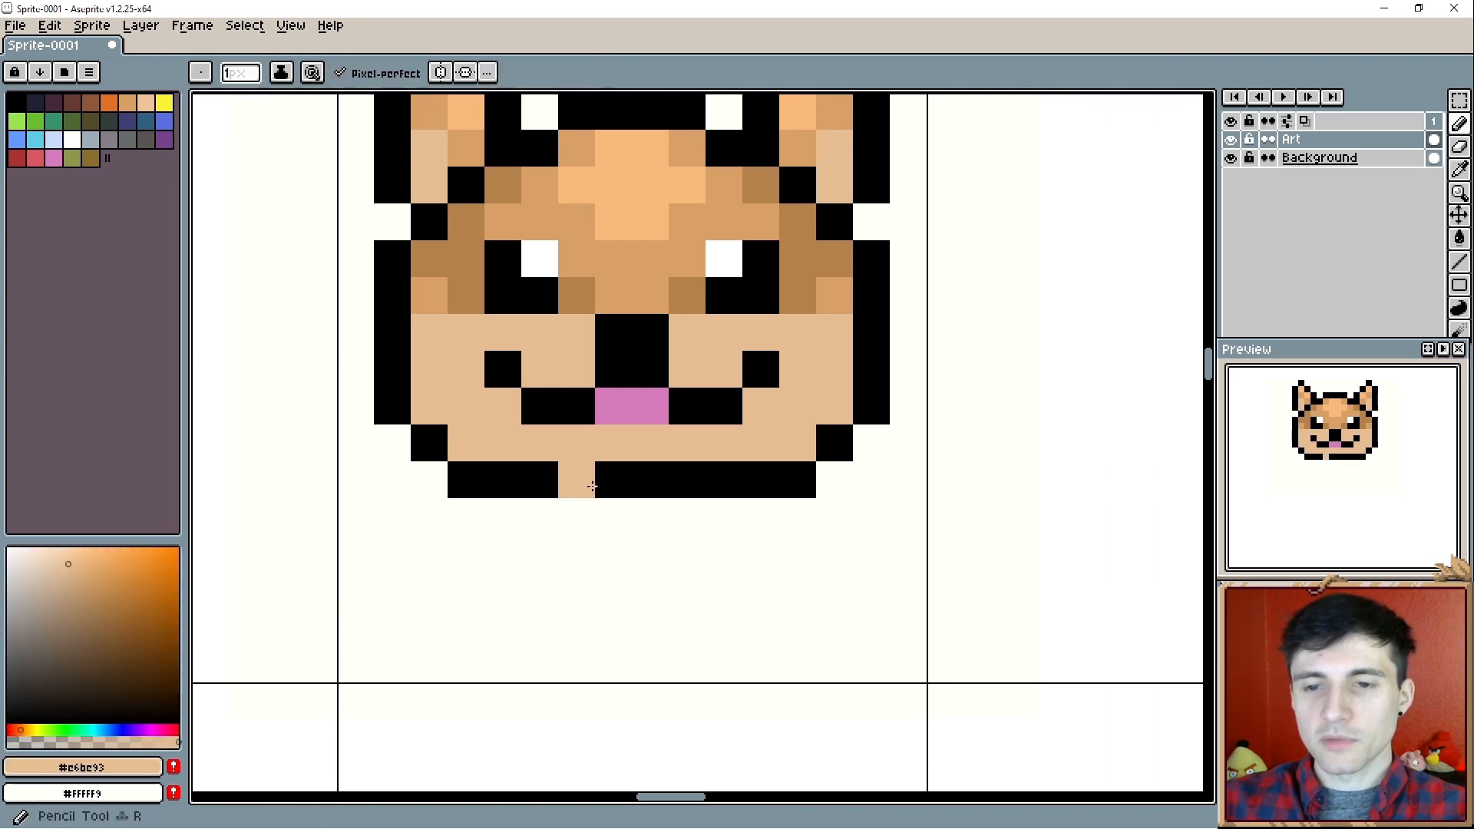
pyautogui.click(607, 481)
pyautogui.click(644, 480)
pyautogui.click(584, 478)
pyautogui.click(547, 478)
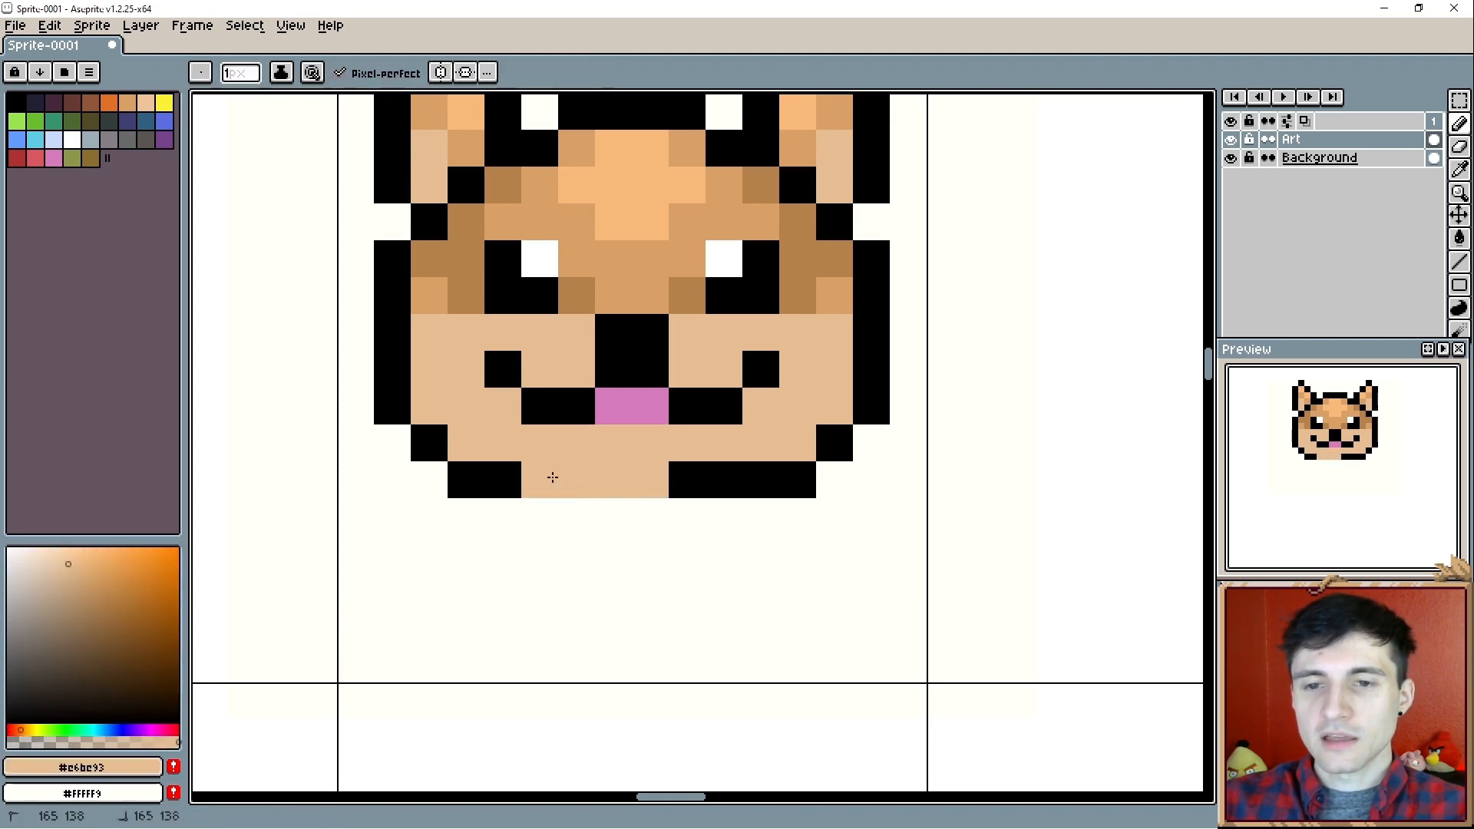
pyautogui.click(677, 478)
pyautogui.click(724, 476)
# - Shade the chin directly below the tongue with two brown (#b5814b) pixels
pyautogui.press('i')
pyautogui.click(576, 403)
pyautogui.press('b')
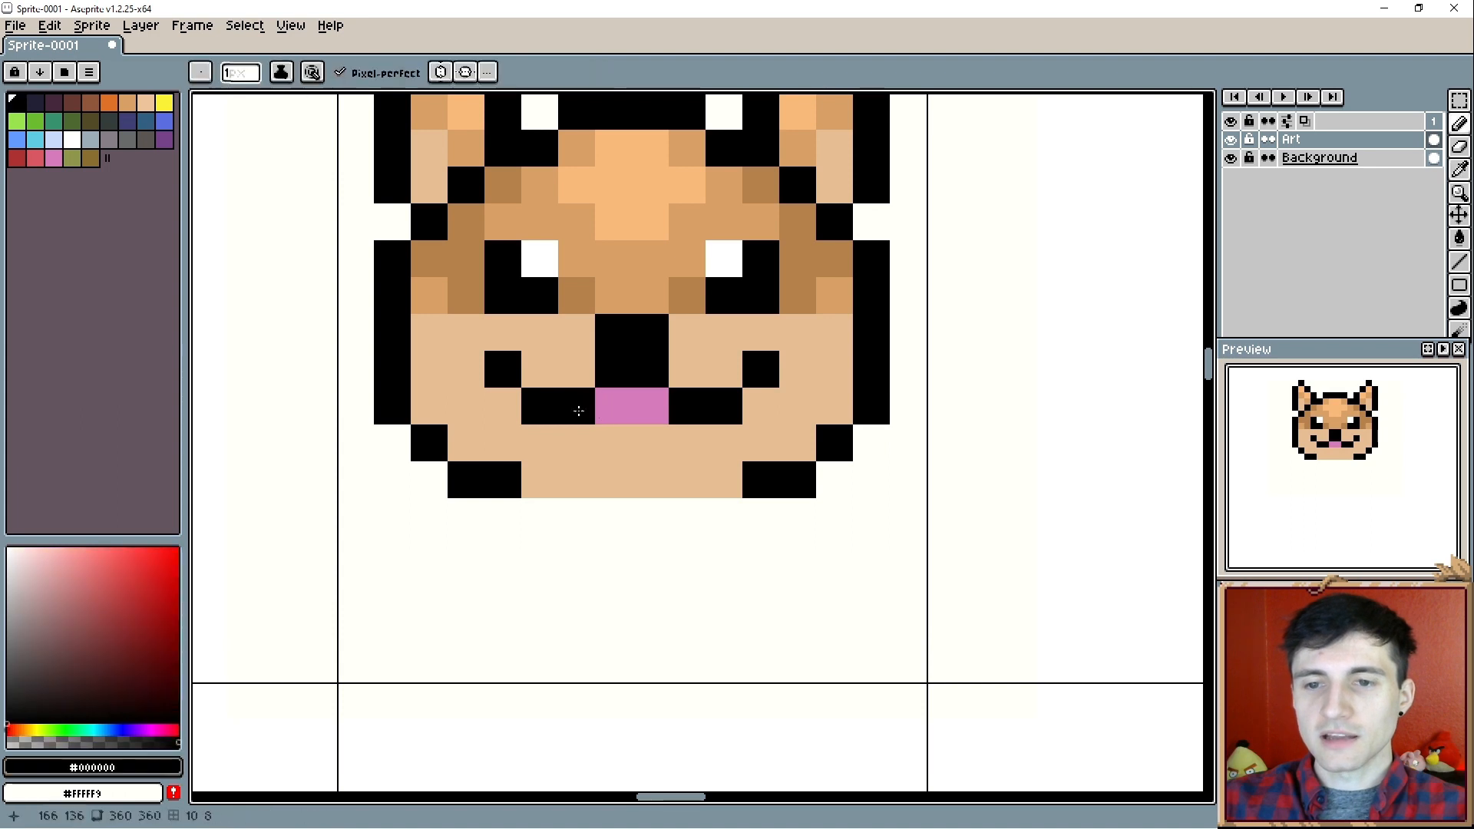
pyautogui.press('i')
pyautogui.click(698, 283)
pyautogui.press('b')
pyautogui.moveTo(603, 444); pyautogui.dragTo(638, 446)
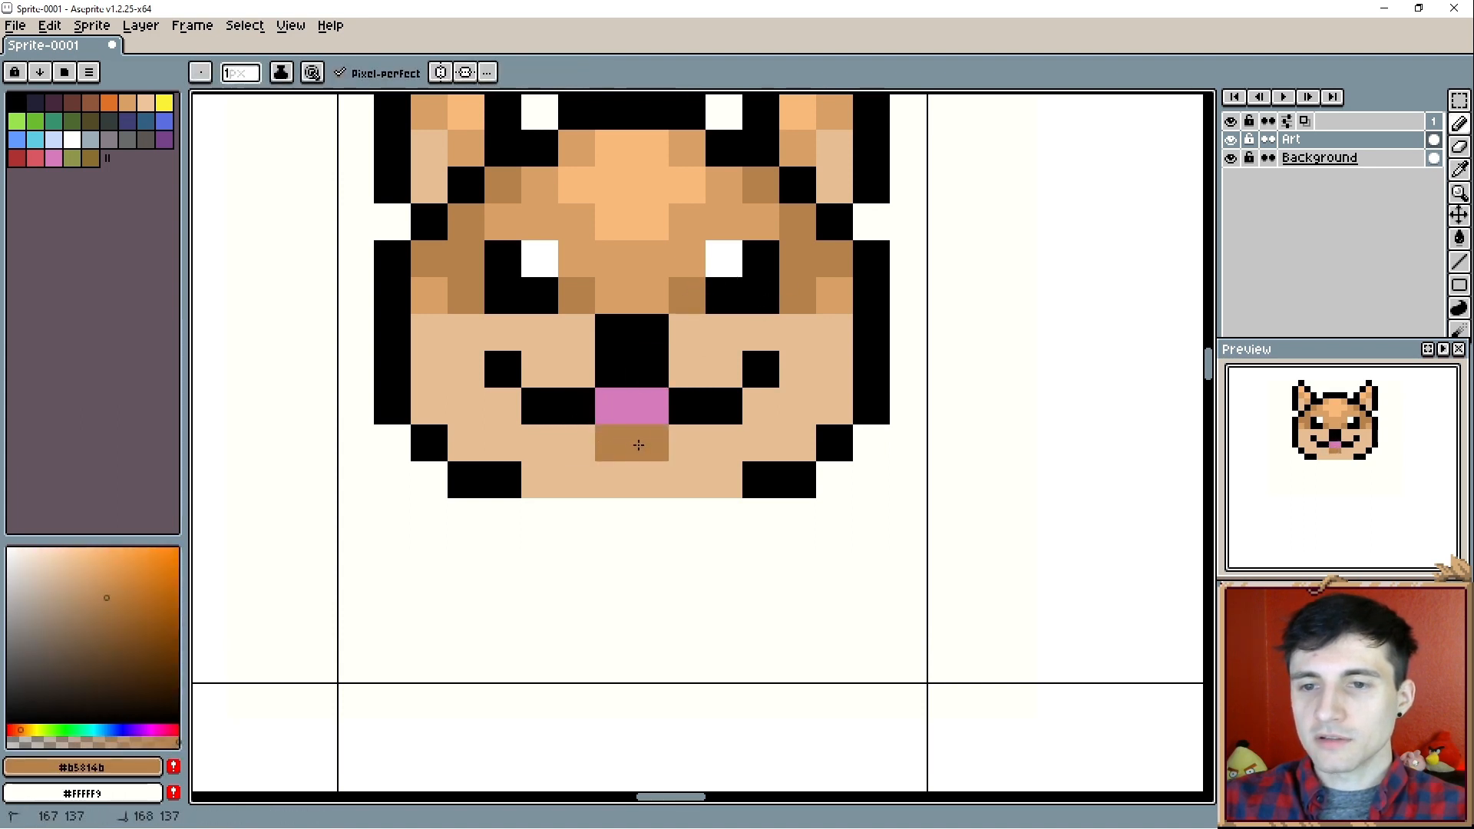
# - Turn on left-right mirror symmetry and centre its axis on the dog's face
pyautogui.moveTo(657, 605)
pyautogui.mouseDown()
pyautogui.moveTo(676, 591)
pyautogui.moveTo(651, 503)
pyautogui.mouseUp()
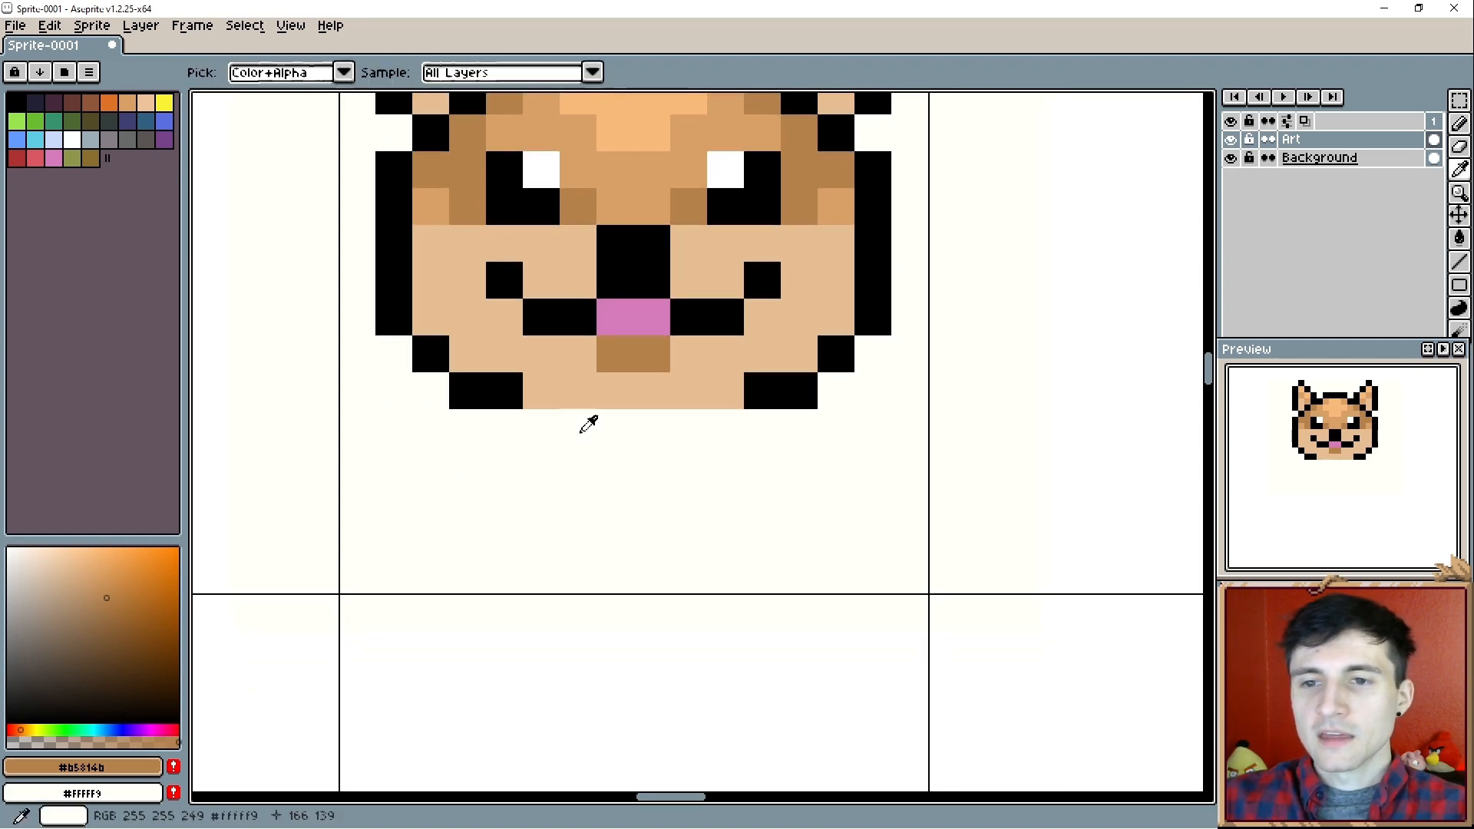
pyautogui.click(440, 73)
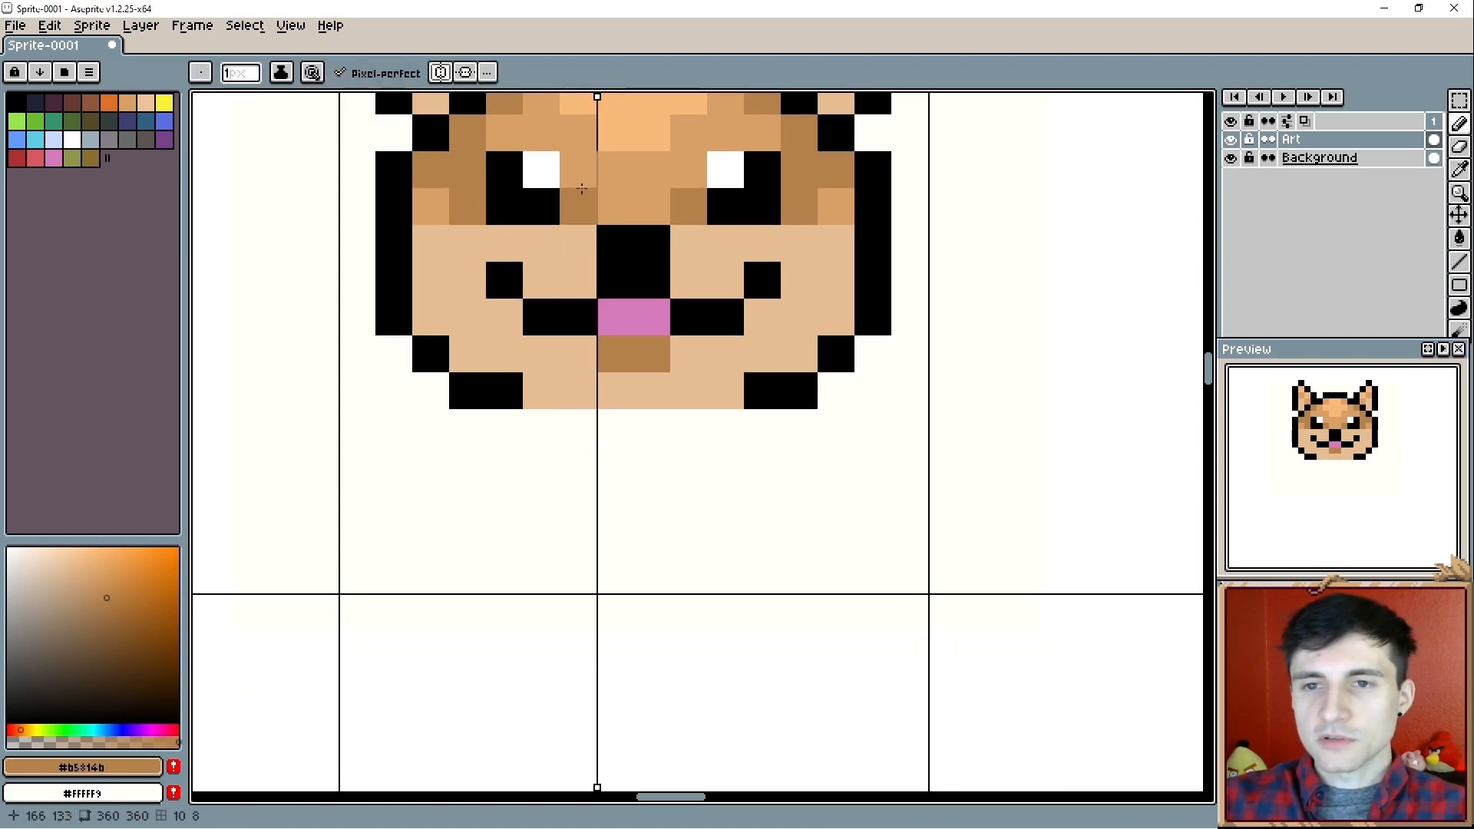
pyautogui.moveTo(597, 96); pyautogui.dragTo(635, 96)
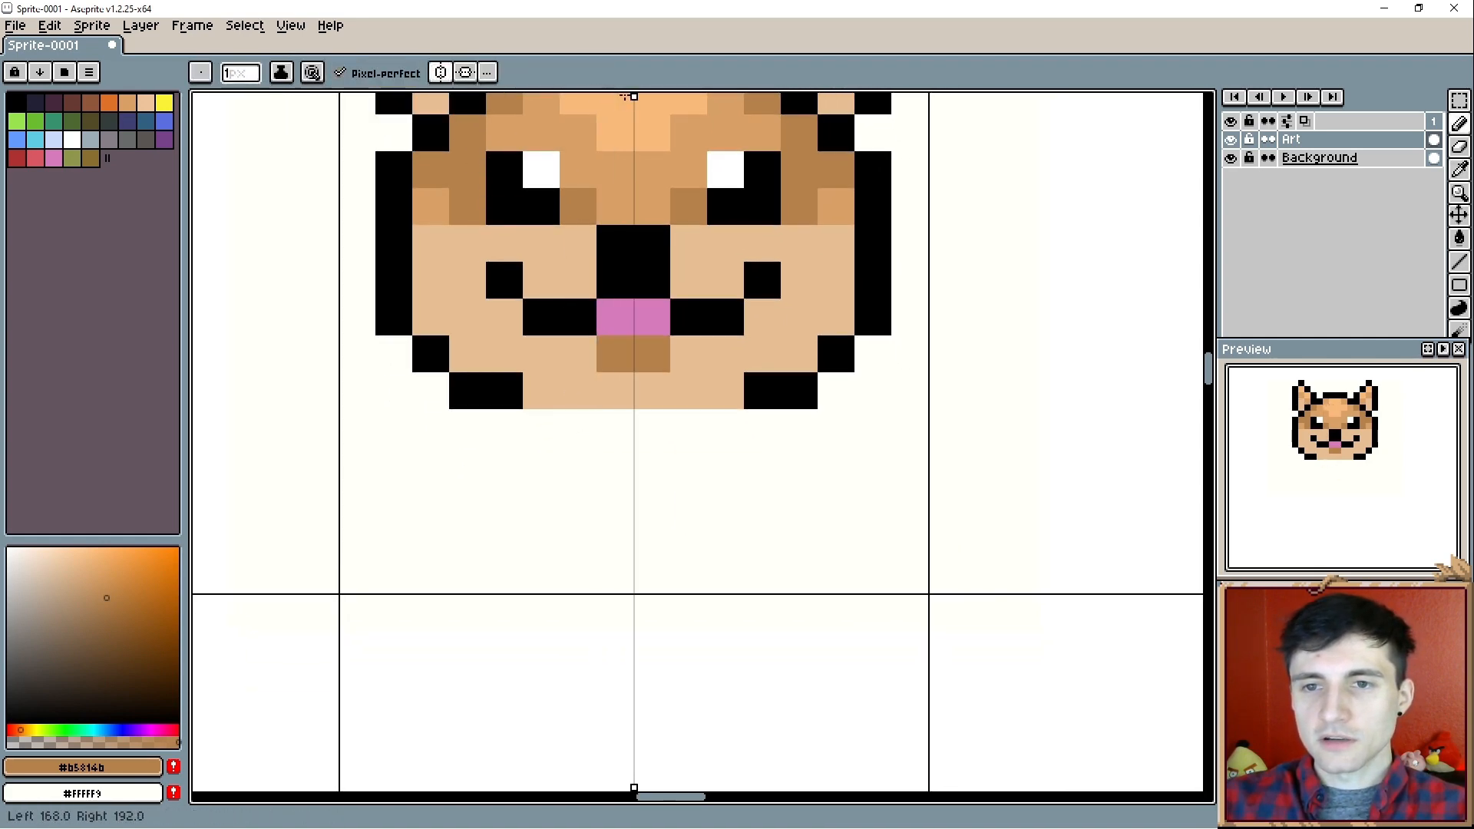
# - Draw mirrored black outer leg lines three pixels tall below the head, with black paw-edge pixels on the cell's bottom row
pyautogui.keyDown('alt'); pyautogui.click(506, 384); pyautogui.keyUp('alt')
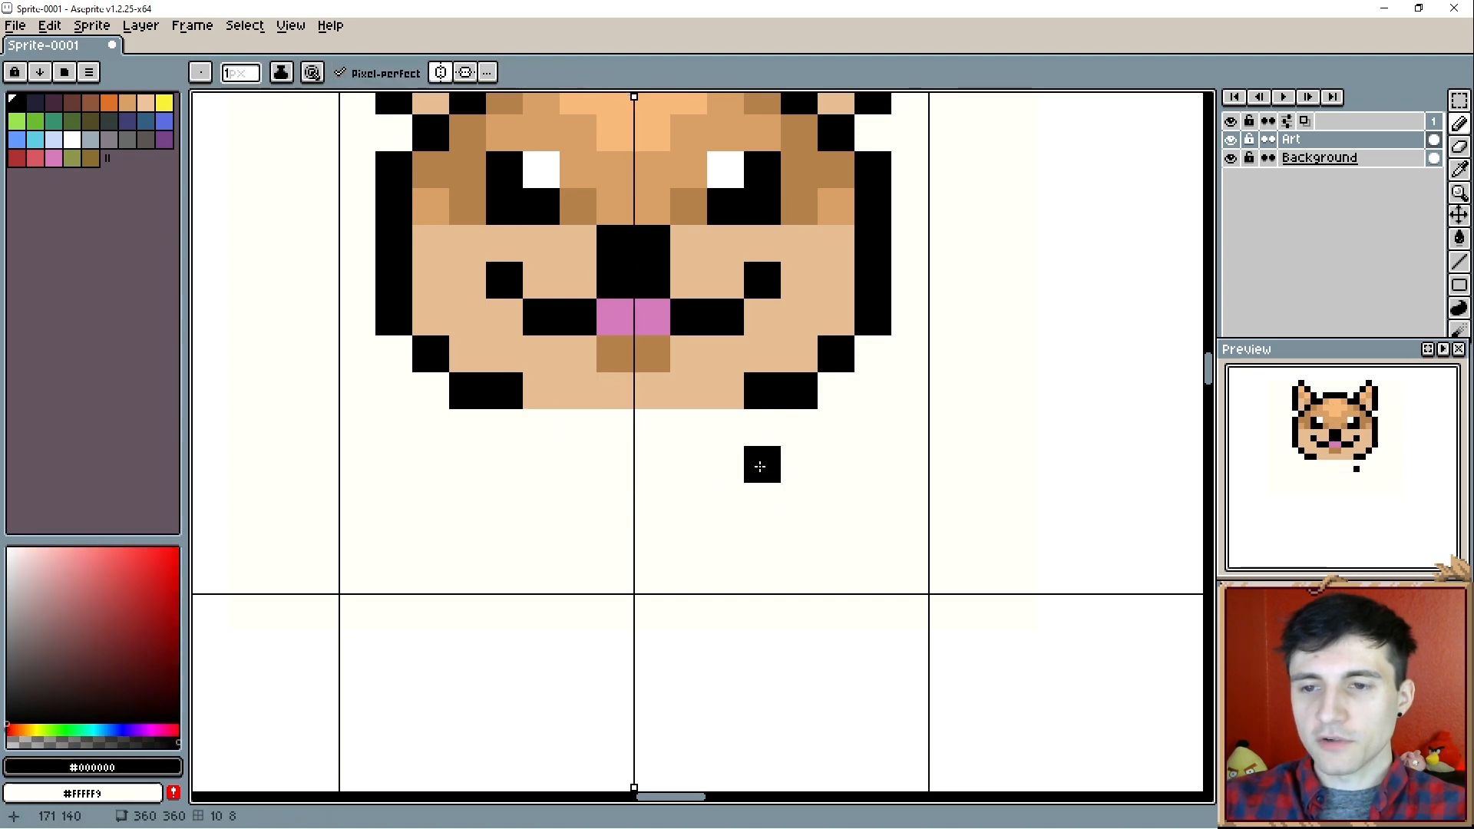
pyautogui.moveTo(793, 463); pyautogui.dragTo(784, 529)
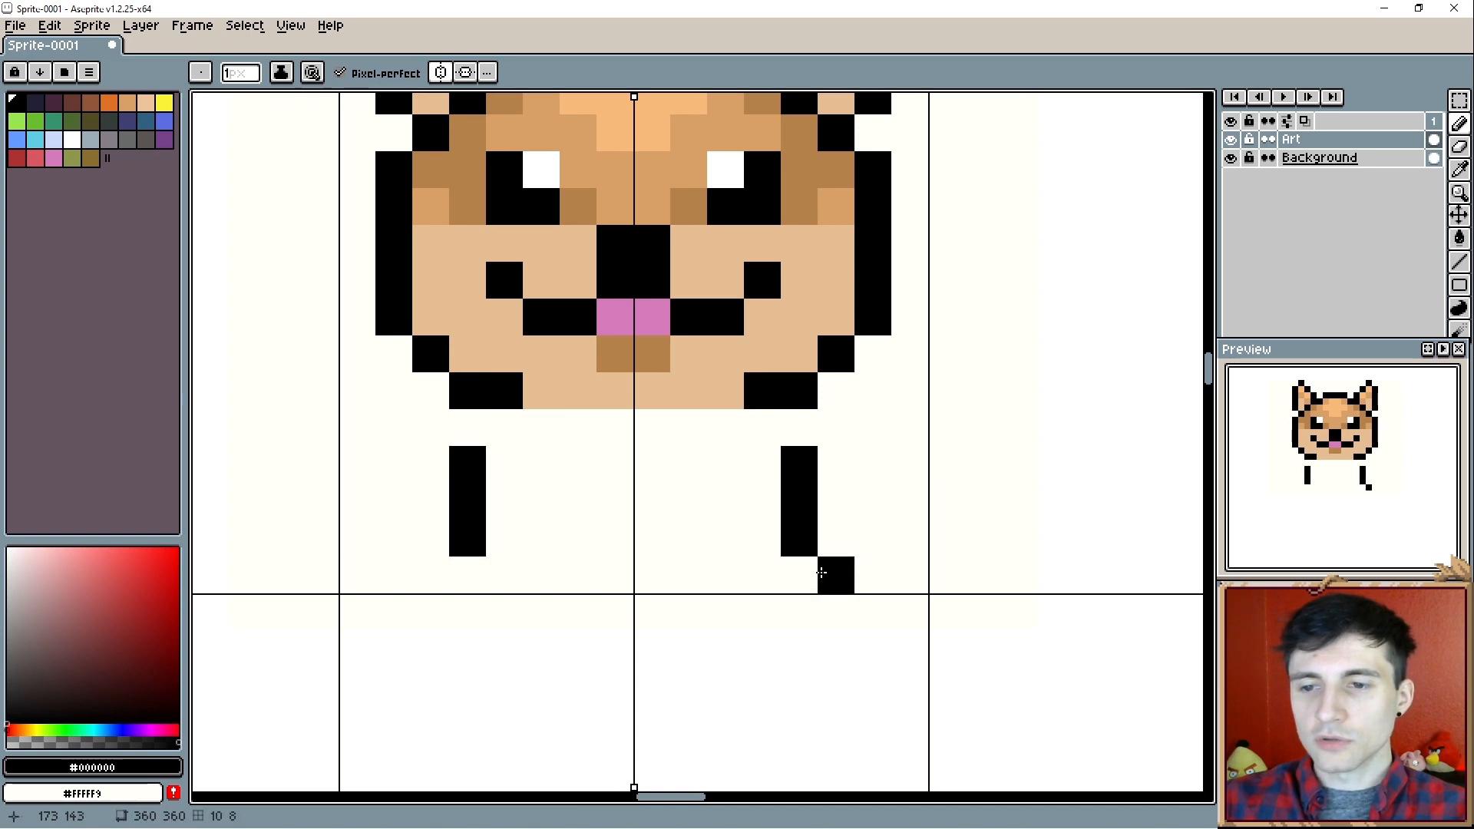
pyautogui.click(835, 574)
pyautogui.click(728, 575)
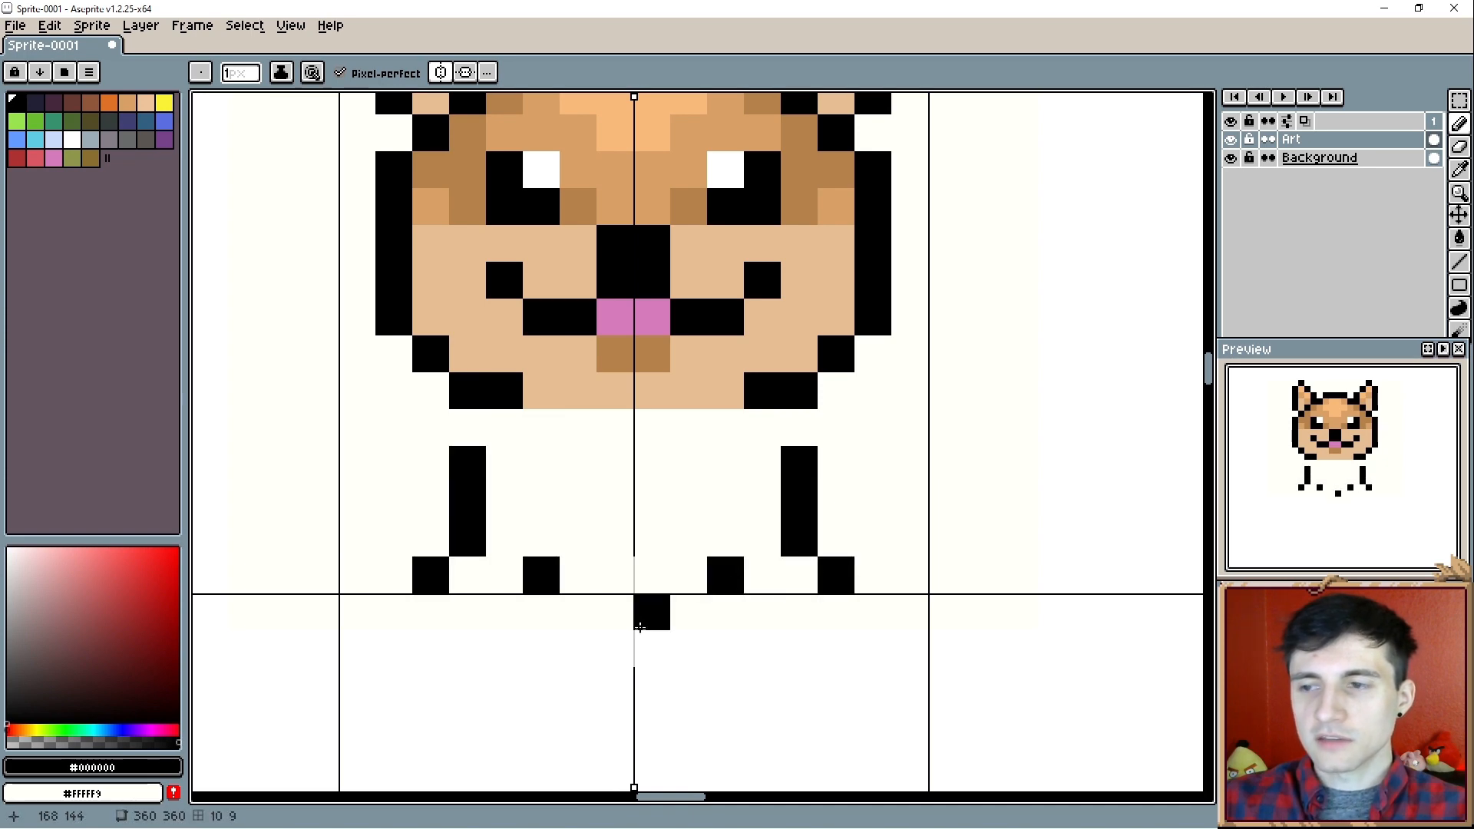
# - Fill a four-pixel-wide light-tan (#e6be93) chest from the open chin down to the paws
pyautogui.press('i')
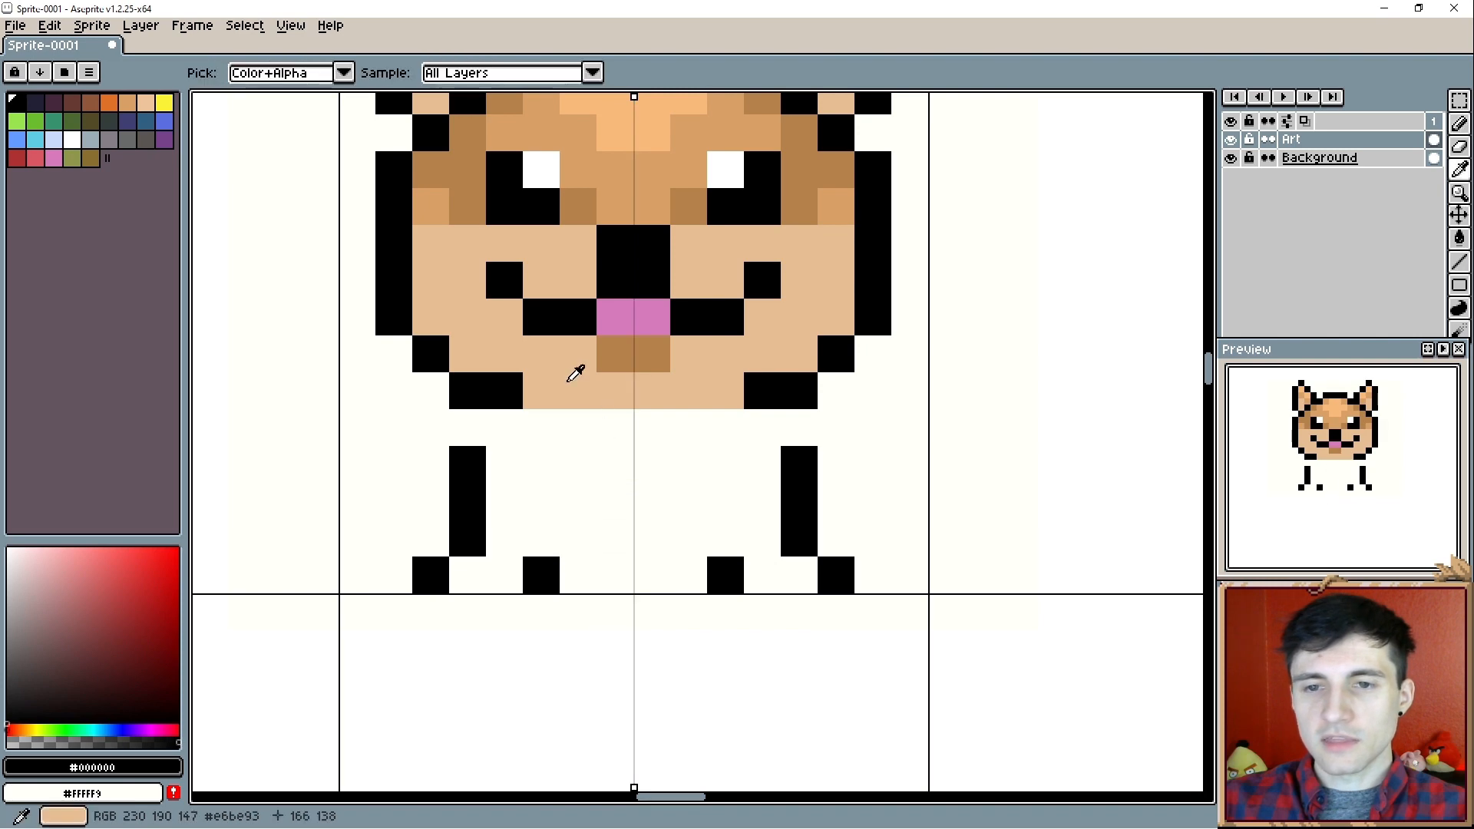
pyautogui.click(577, 382)
pyautogui.press('b')
pyautogui.moveTo(583, 427)
pyautogui.mouseDown()
pyautogui.moveTo(612, 566)
pyautogui.moveTo(648, 543)
pyautogui.moveTo(651, 461)
pyautogui.moveTo(635, 439)
pyautogui.mouseUp()
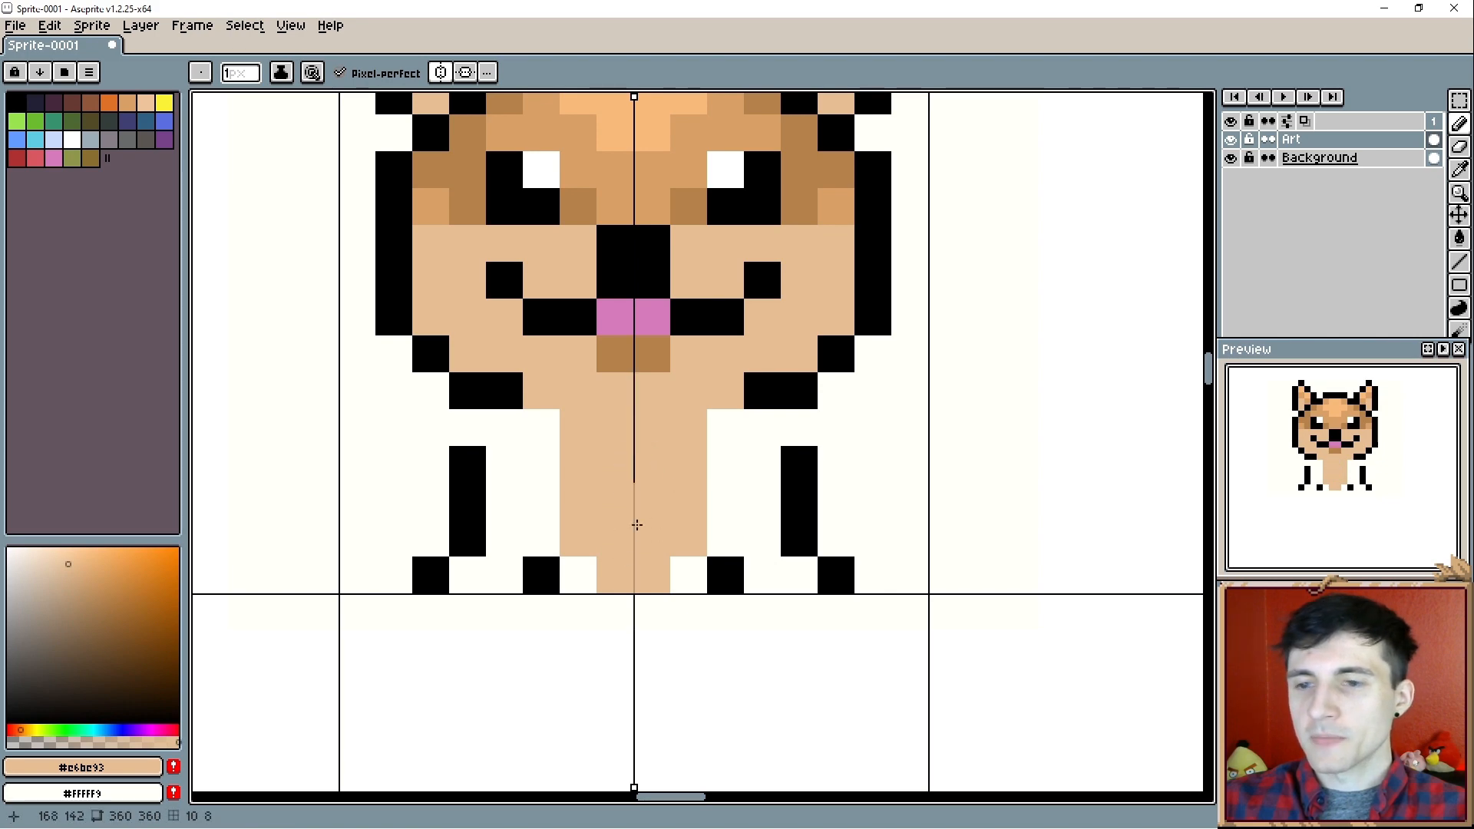
# - Shade the chest's bottom row and lower edges with mid tan (#d9a066), adding brown (#b5814b) pixels in the bottom corners
pyautogui.press('i')
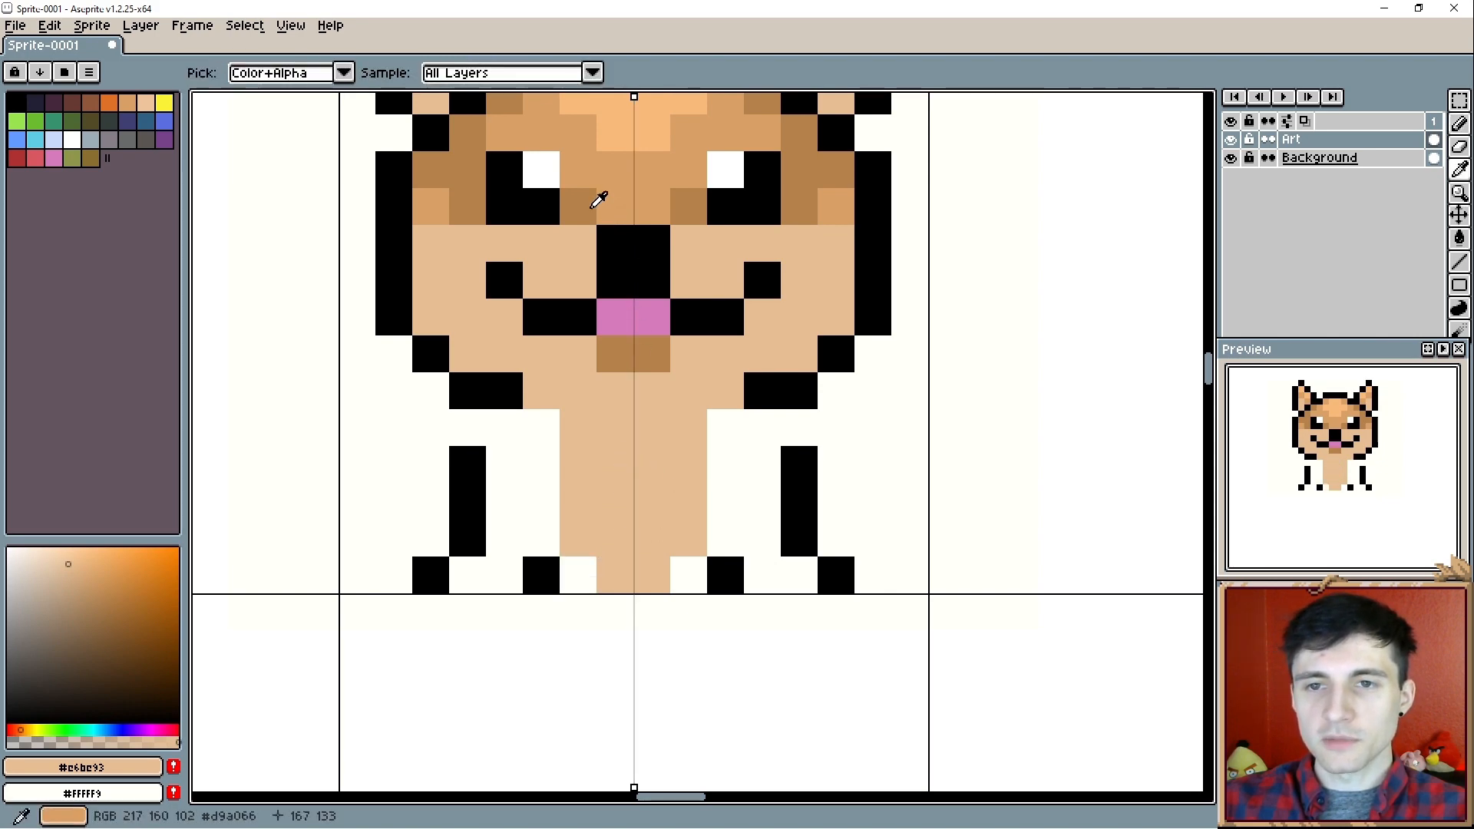
pyautogui.click(599, 200)
pyautogui.press('b')
pyautogui.click(576, 572)
pyautogui.click(609, 581)
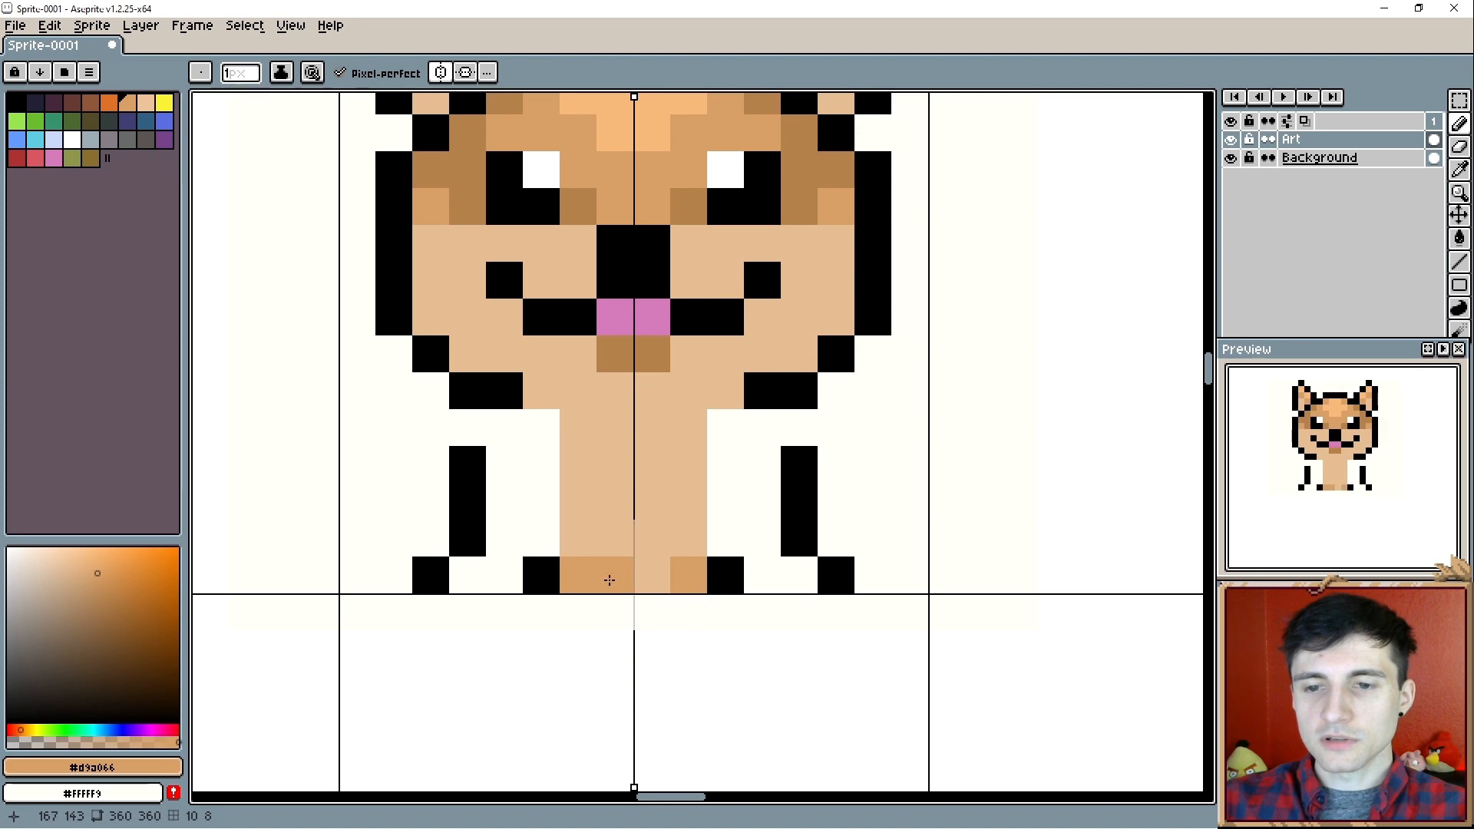
pyautogui.click(609, 581)
pyautogui.click(571, 546)
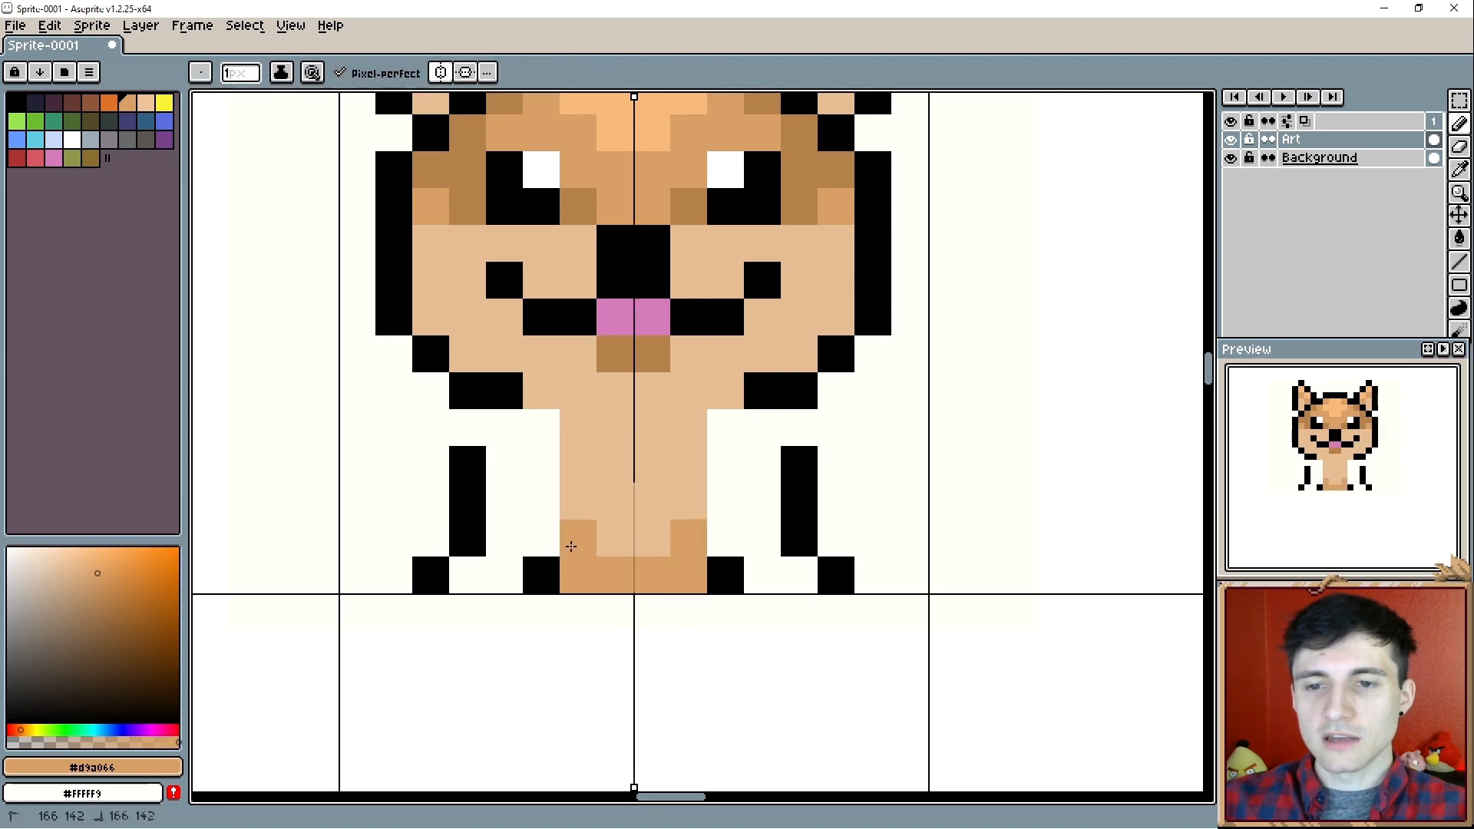
pyautogui.press('i')
pyautogui.click(586, 197)
pyautogui.press('b')
pyautogui.click(589, 568)
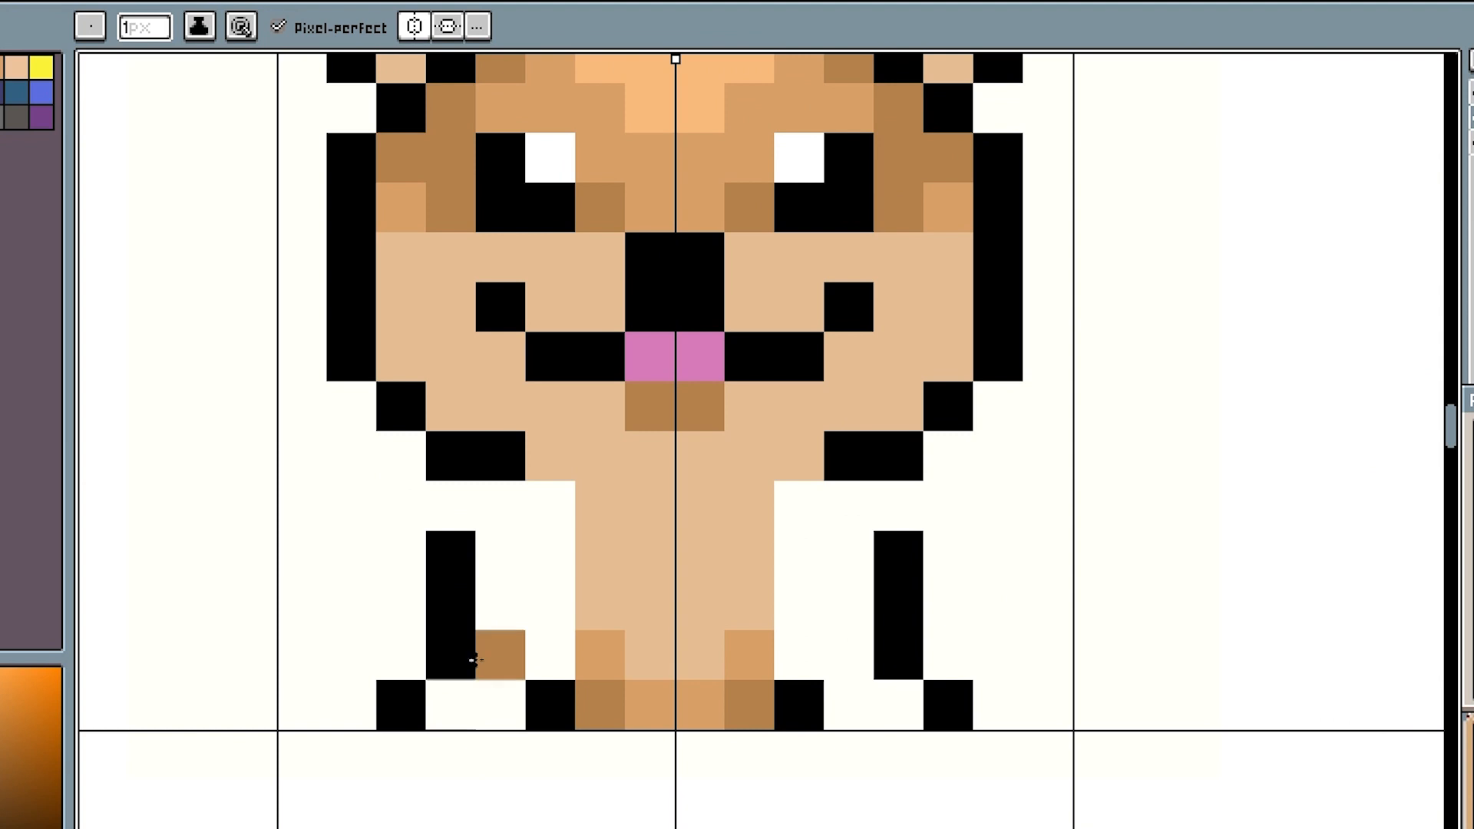
# - Fill both legs and paws with brown (#b5814b) and add a mid-tan (#d9a066) pixel at each inner shoulder
pyautogui.moveTo(468, 575); pyautogui.dragTo(504, 575)
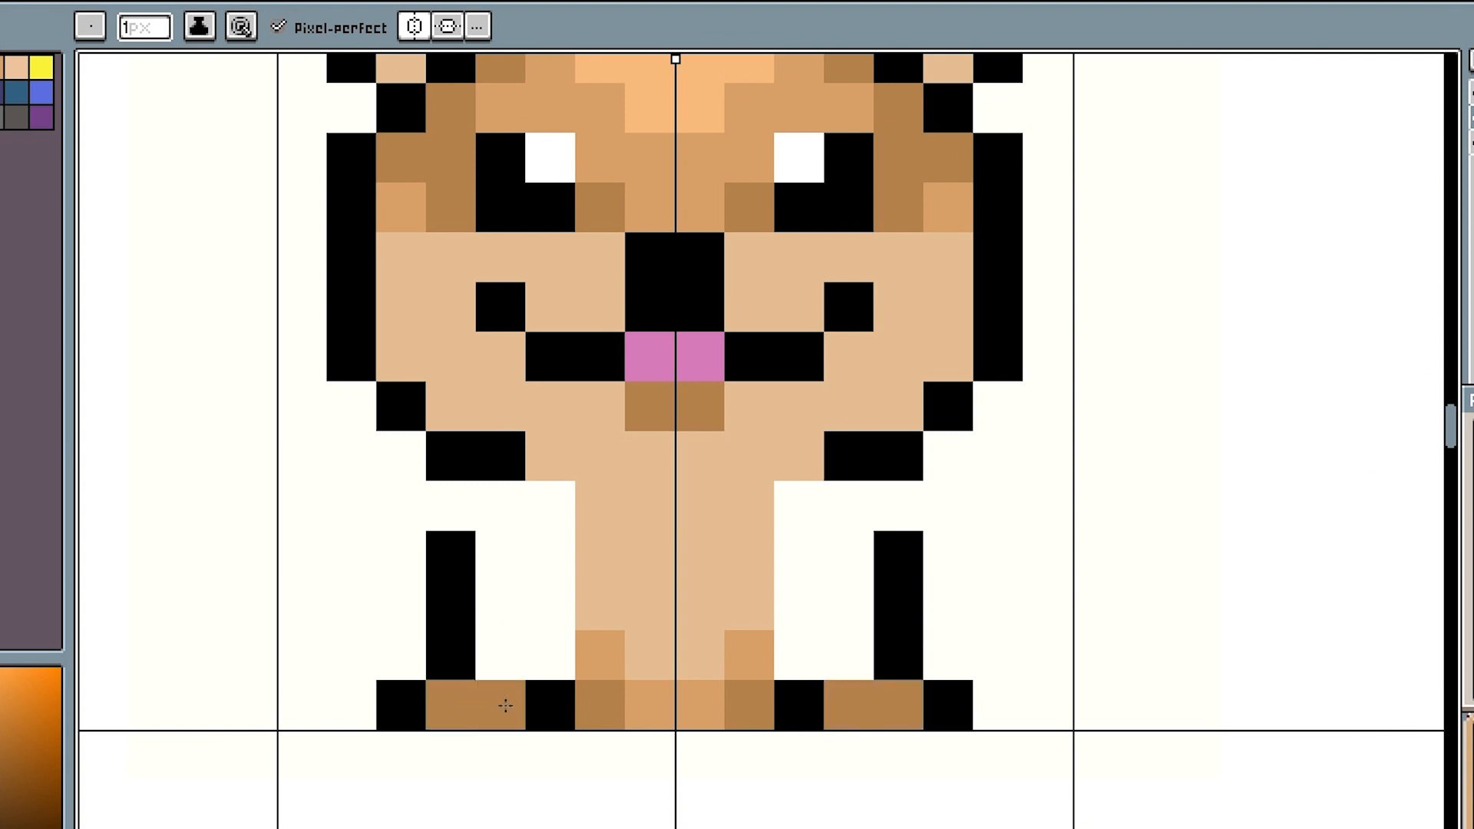
pyautogui.moveTo(503, 659); pyautogui.dragTo(544, 610)
pyautogui.keyDown('alt'); pyautogui.click(600, 654); pyautogui.keyUp('alt')
pyautogui.hotkey('alt', 'r')
pyautogui.click(557, 510)
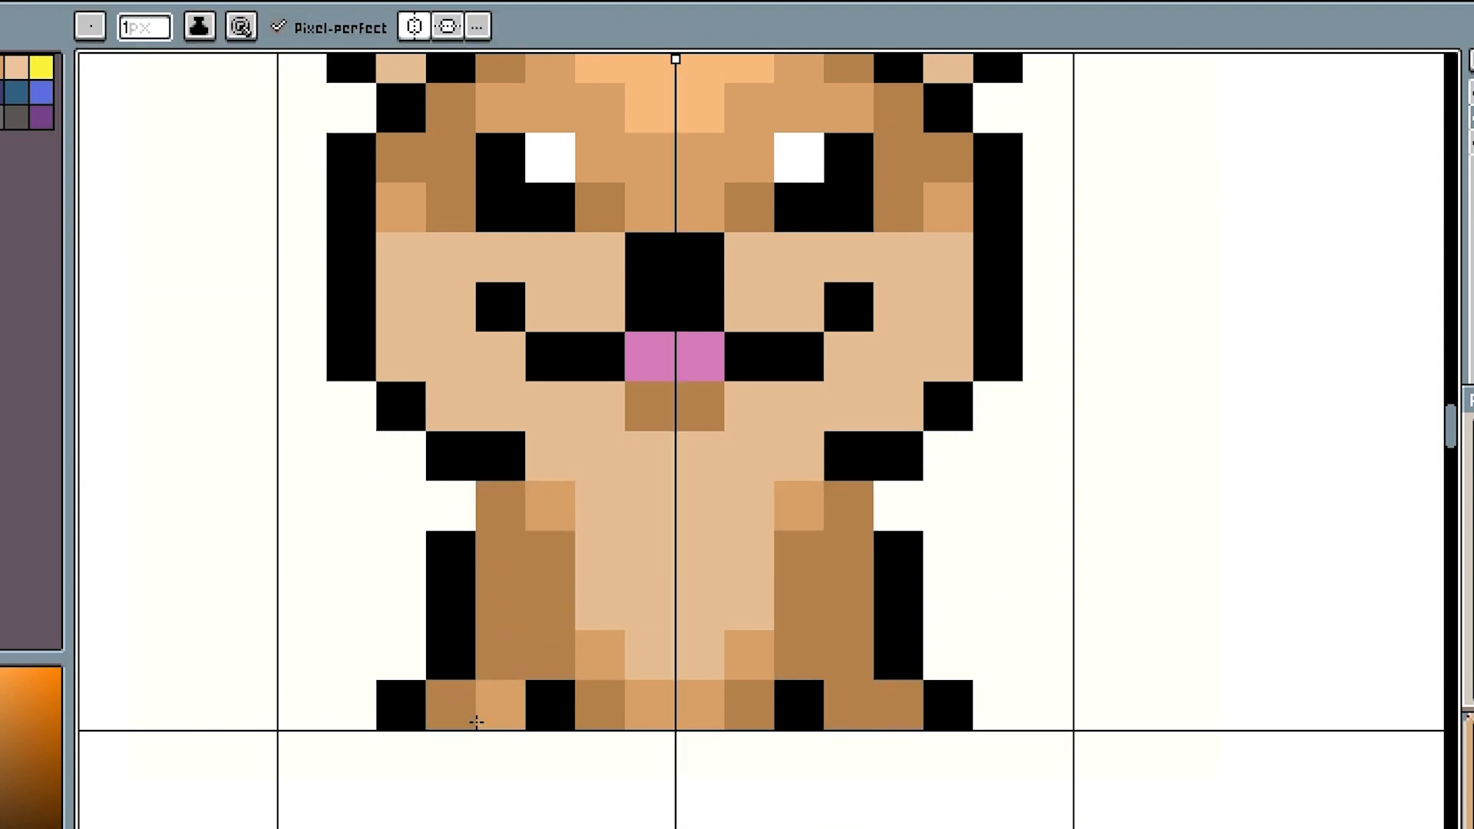
# - Repaint the two fill pixels of each paw light tan (#e6be93)
pyautogui.moveTo(479, 721); pyautogui.dragTo(455, 712)
pyautogui.press('i')
pyautogui.click(610, 595)
pyautogui.press('b')
pyautogui.click(457, 694)
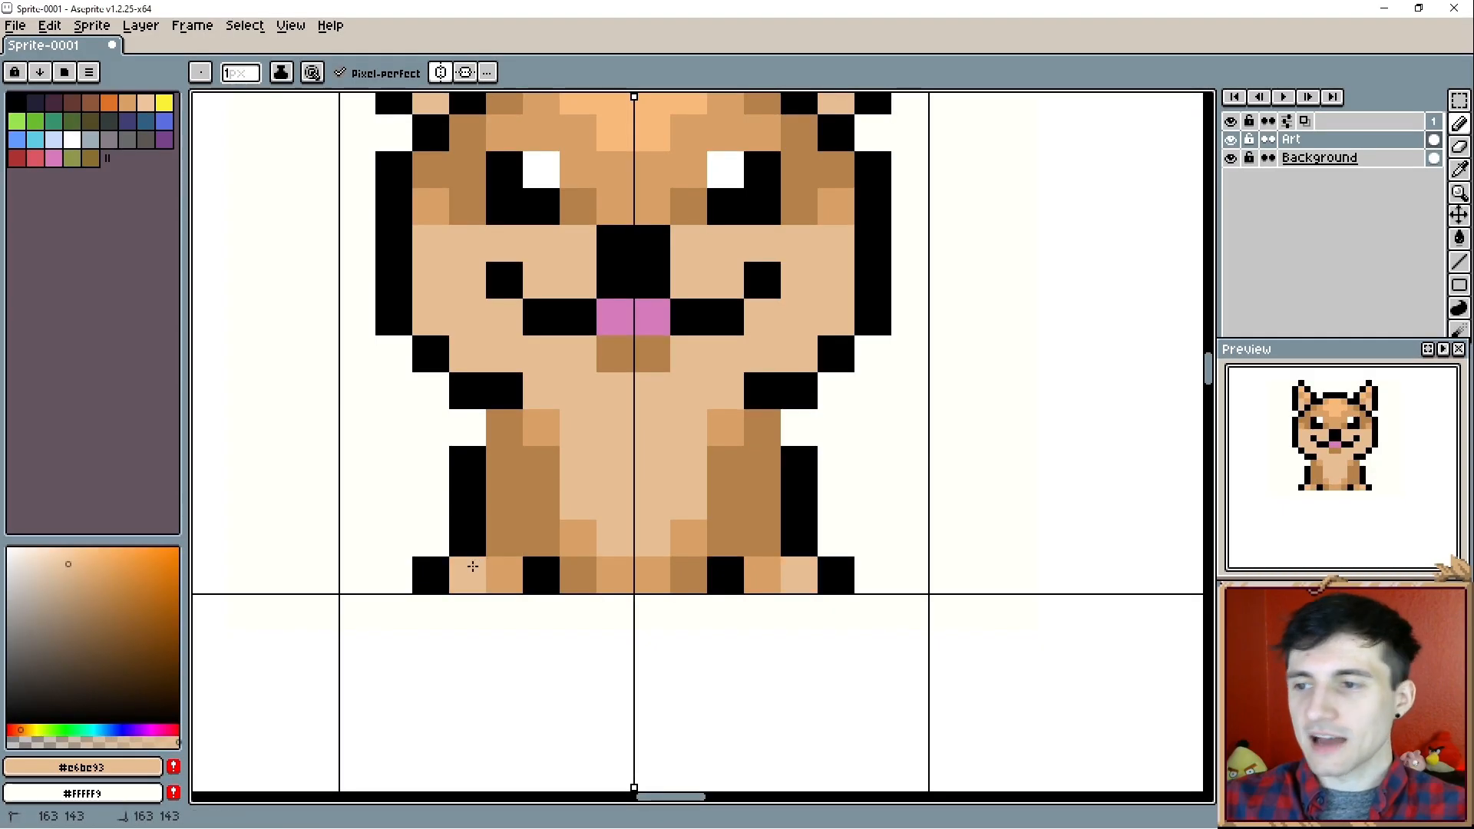
pyautogui.moveTo(472, 566); pyautogui.dragTo(498, 568)
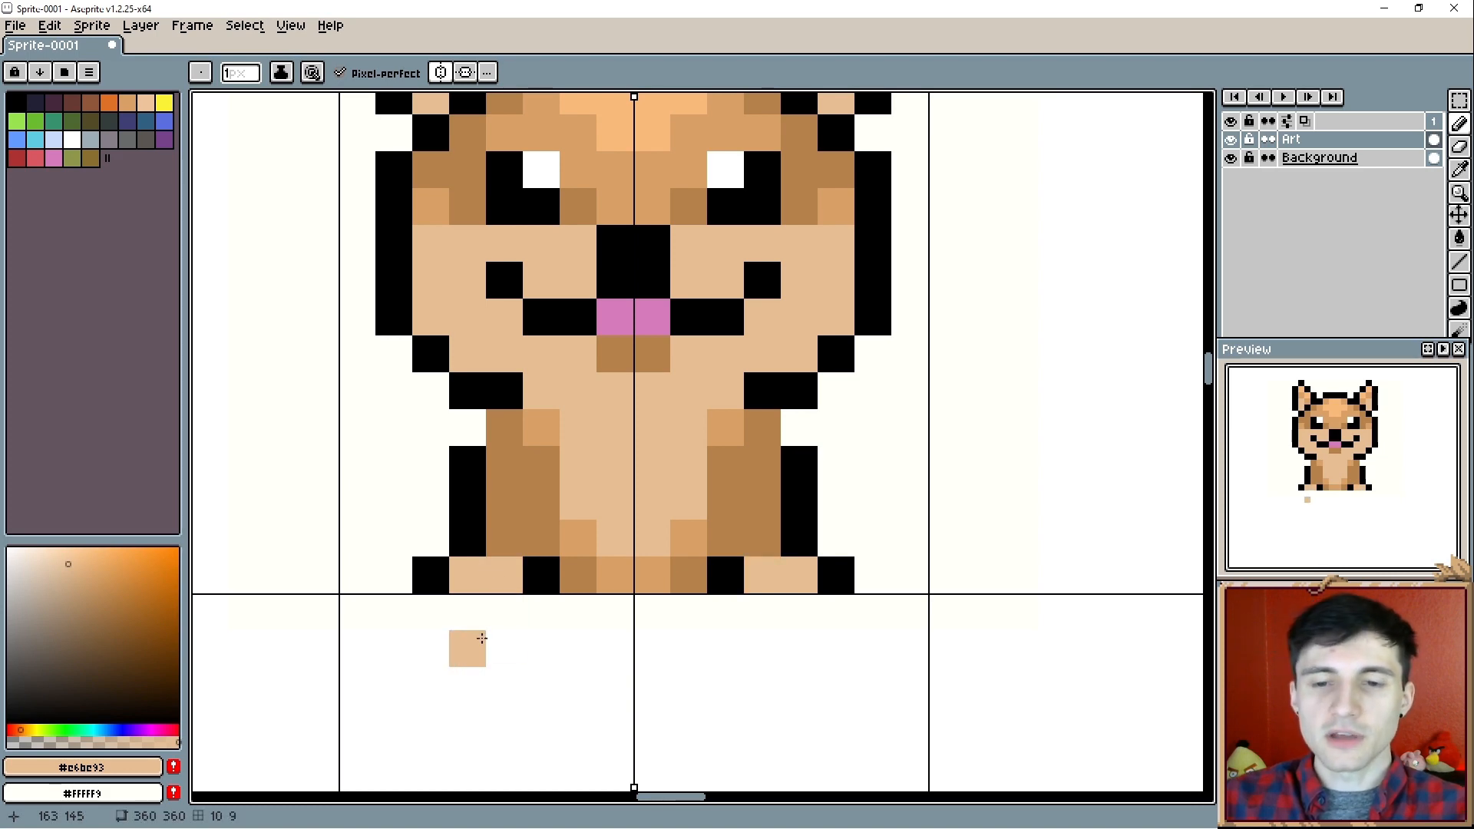
# - Try making the paws taller with extra black outline and light-tan (#e6be93) pixels, and undo the change
pyautogui.press('i')
pyautogui.click(434, 574)
pyautogui.press('b')
pyautogui.click(440, 549)
pyautogui.press('i')
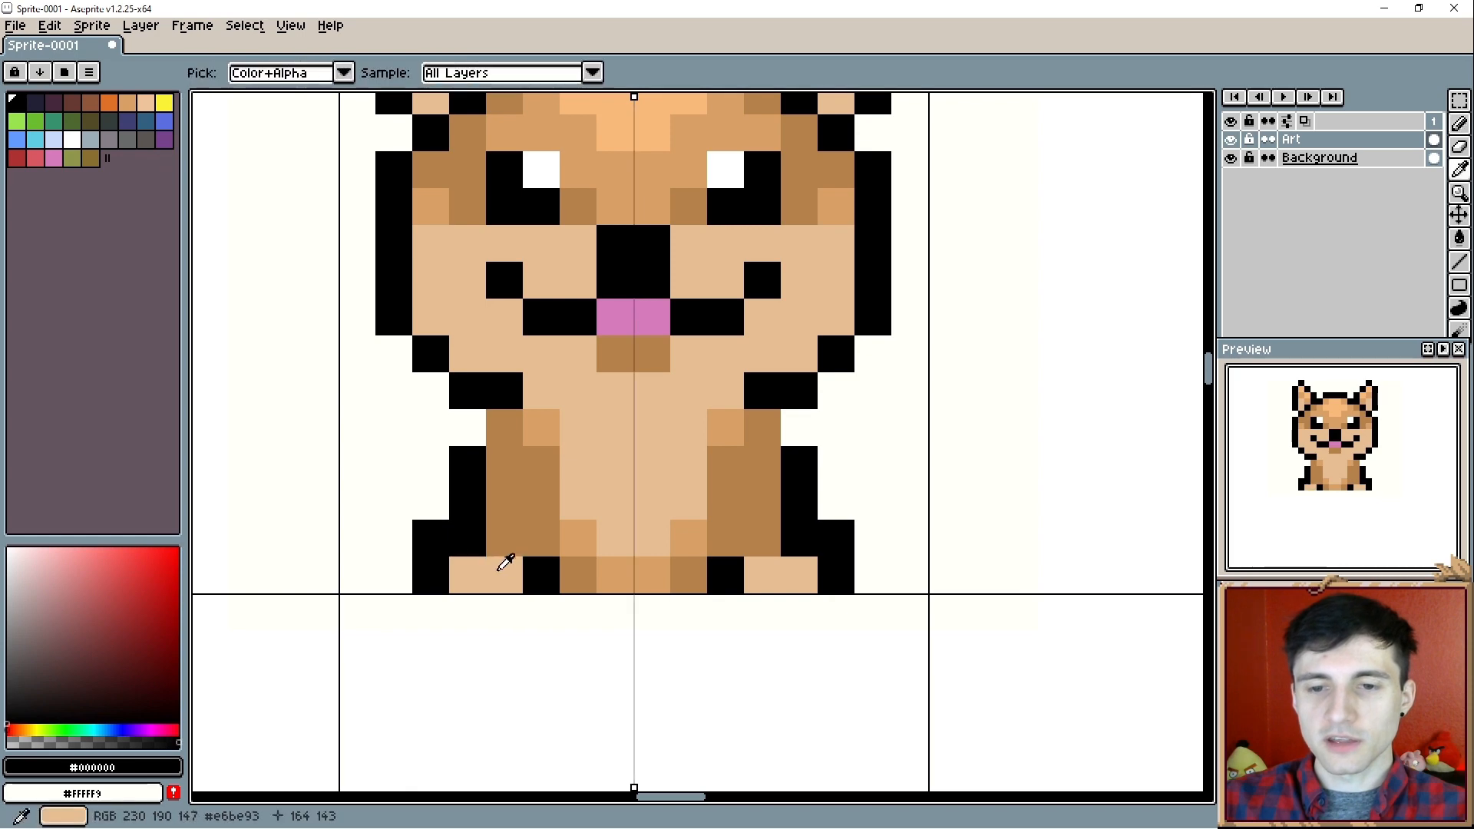
pyautogui.click(499, 561)
pyautogui.press('b')
pyautogui.moveTo(467, 538); pyautogui.dragTo(500, 553)
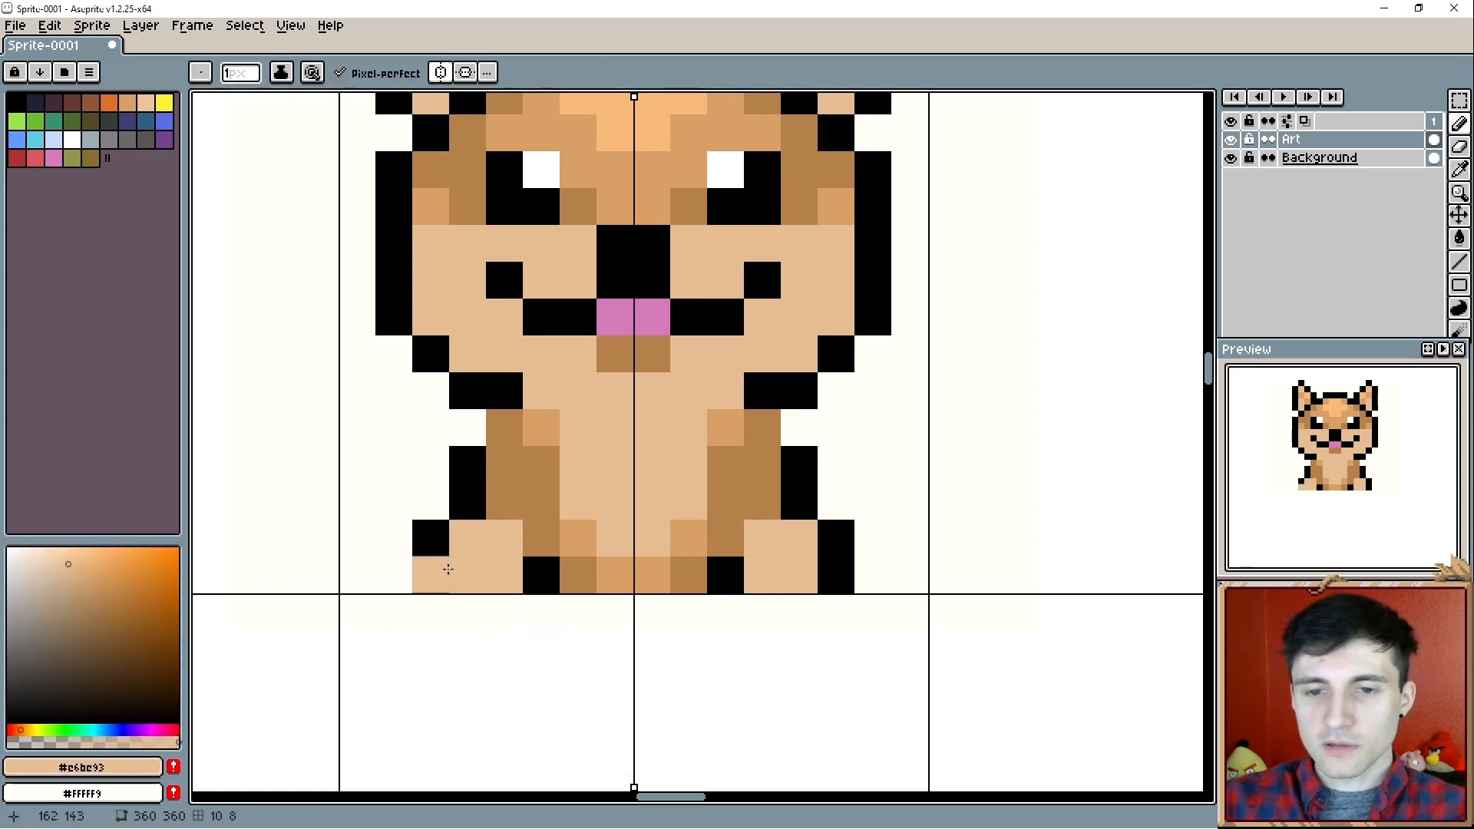
pyautogui.hotkey('ctrl', 'z')
pyautogui.hotkey('ctrl', 'z')
# - Extend the black line on the inner side of each leg upward by two pixels
pyautogui.press('i')
pyautogui.click(553, 572)
pyautogui.press('b')
pyautogui.click(545, 546)
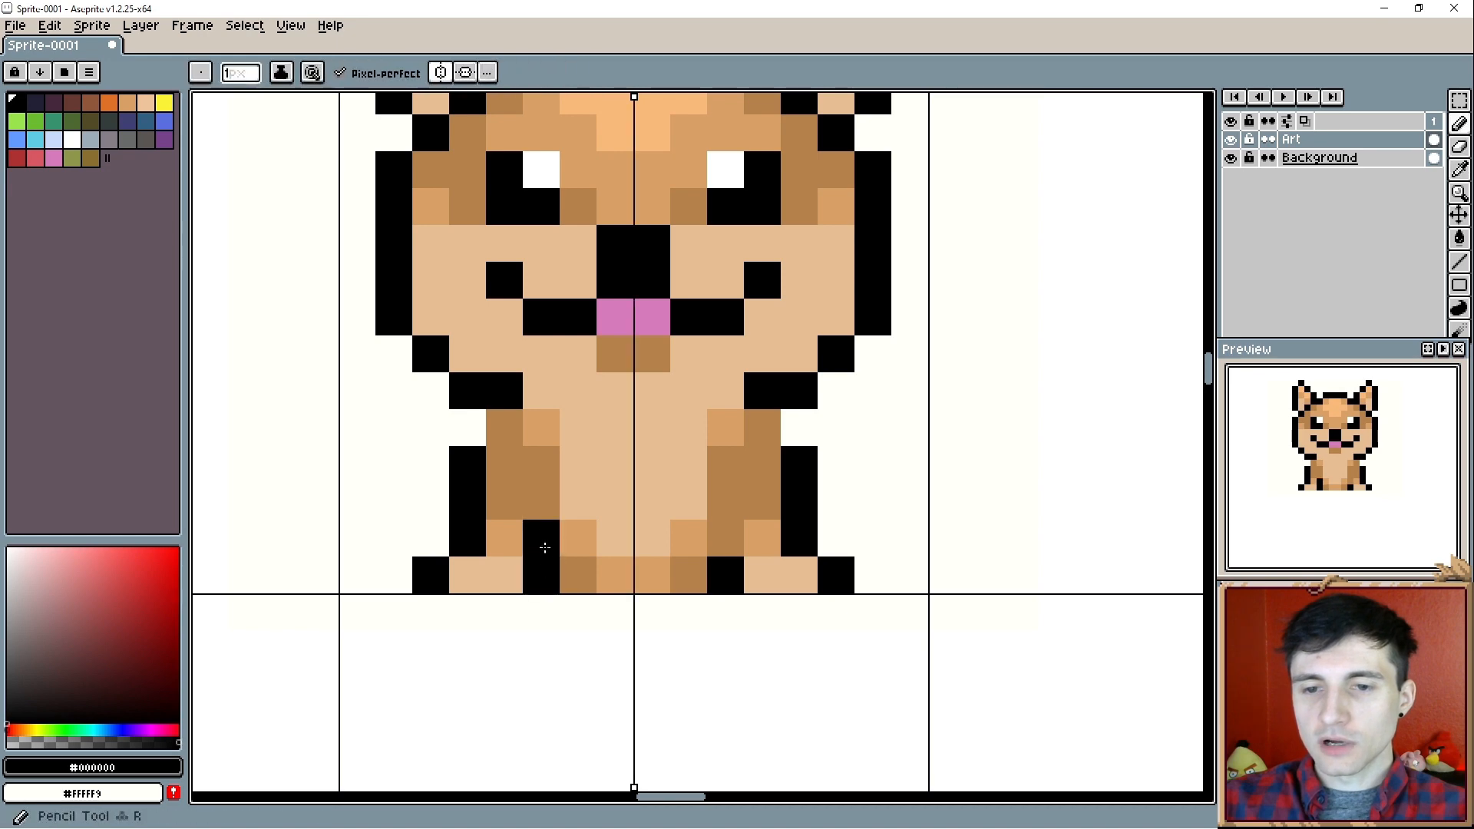
pyautogui.click(543, 503)
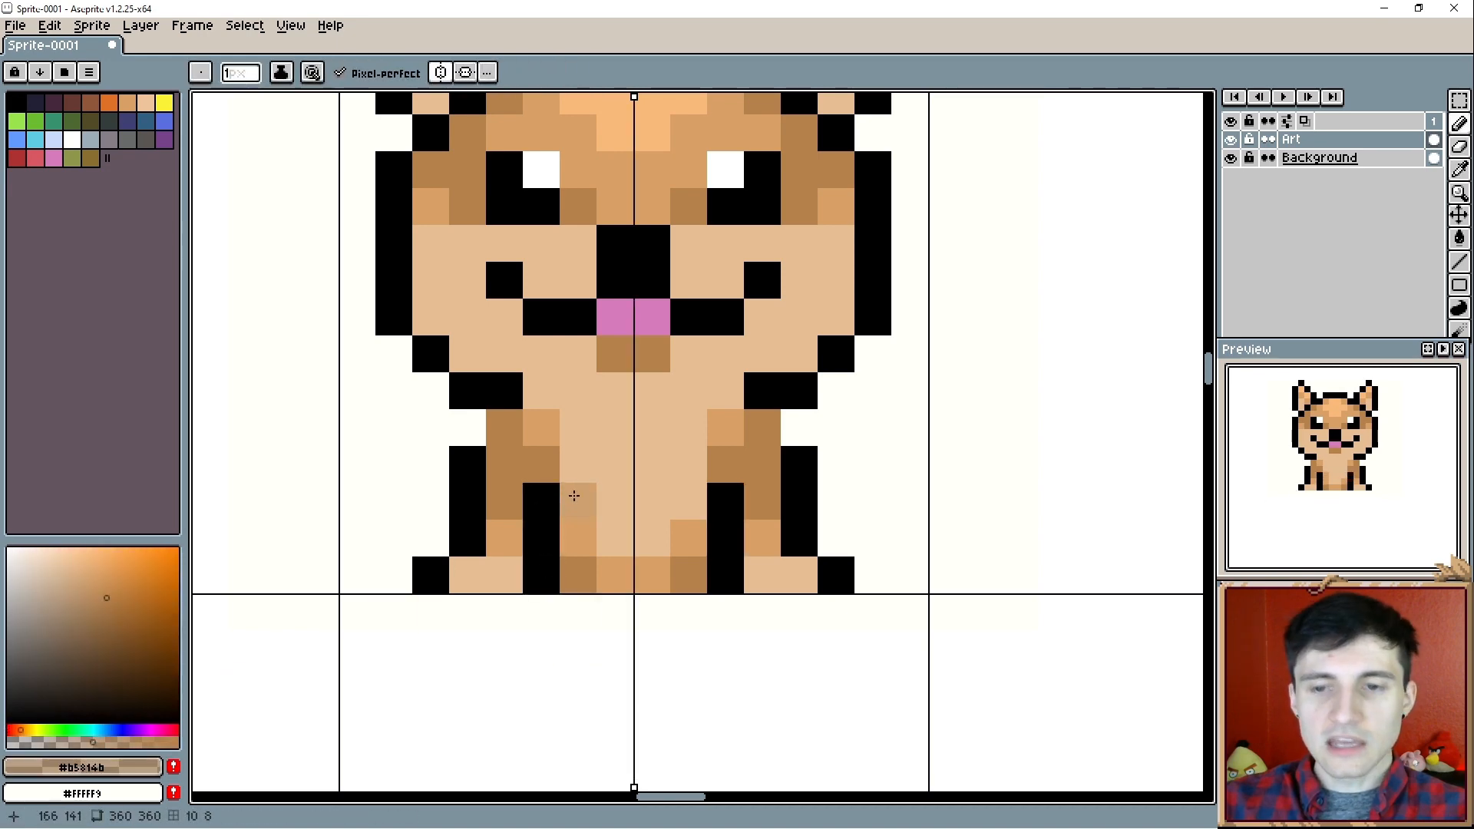
# - Blend semi-transparent brown (#b5814b) over the black and recolour the inner leg lines with the resulting dark brown (#5a4025)
pyautogui.click(558, 496)
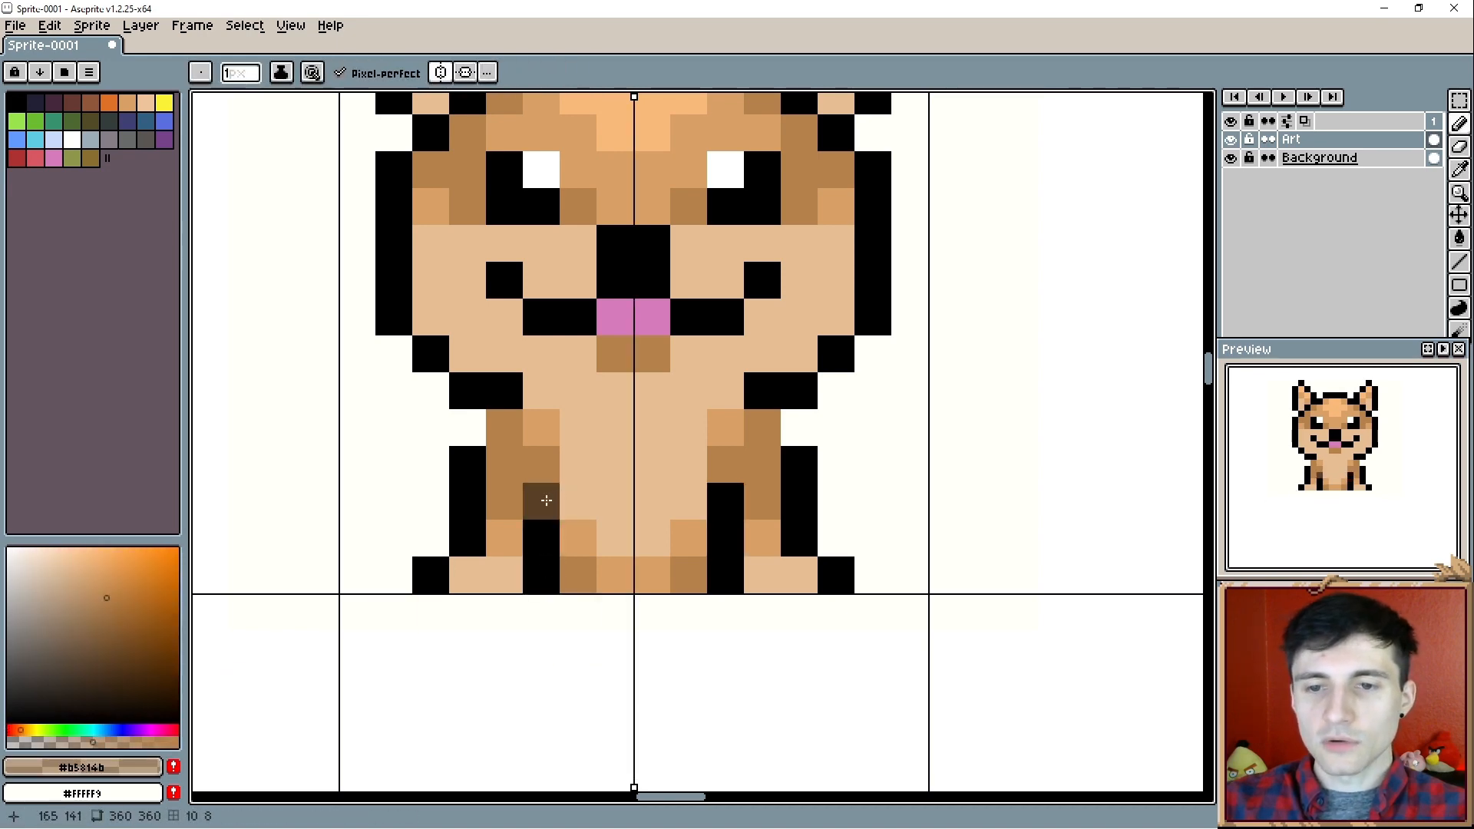
pyautogui.press('i')
pyautogui.click(542, 500)
pyautogui.press('b')
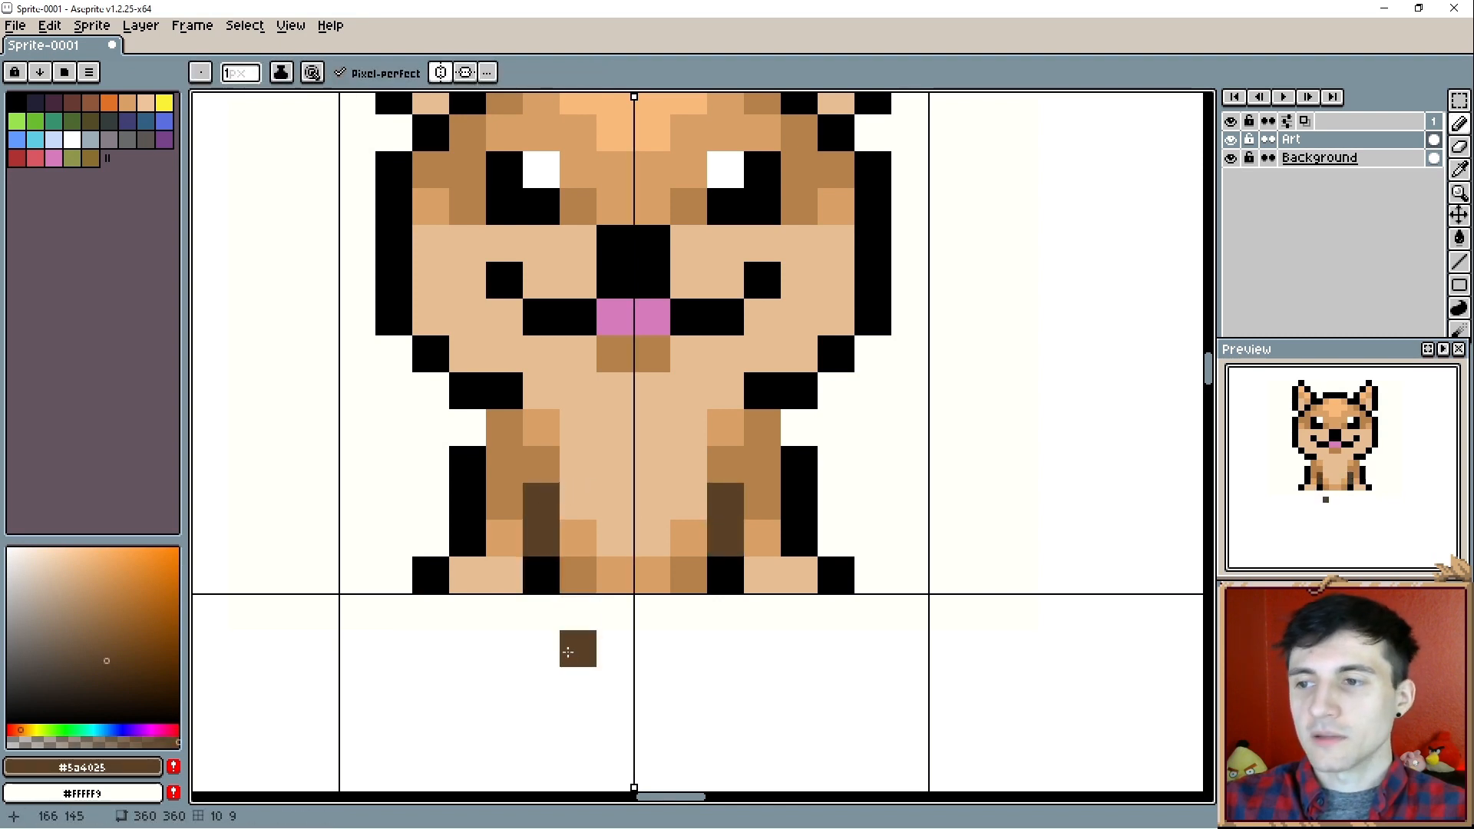
pyautogui.click(542, 575)
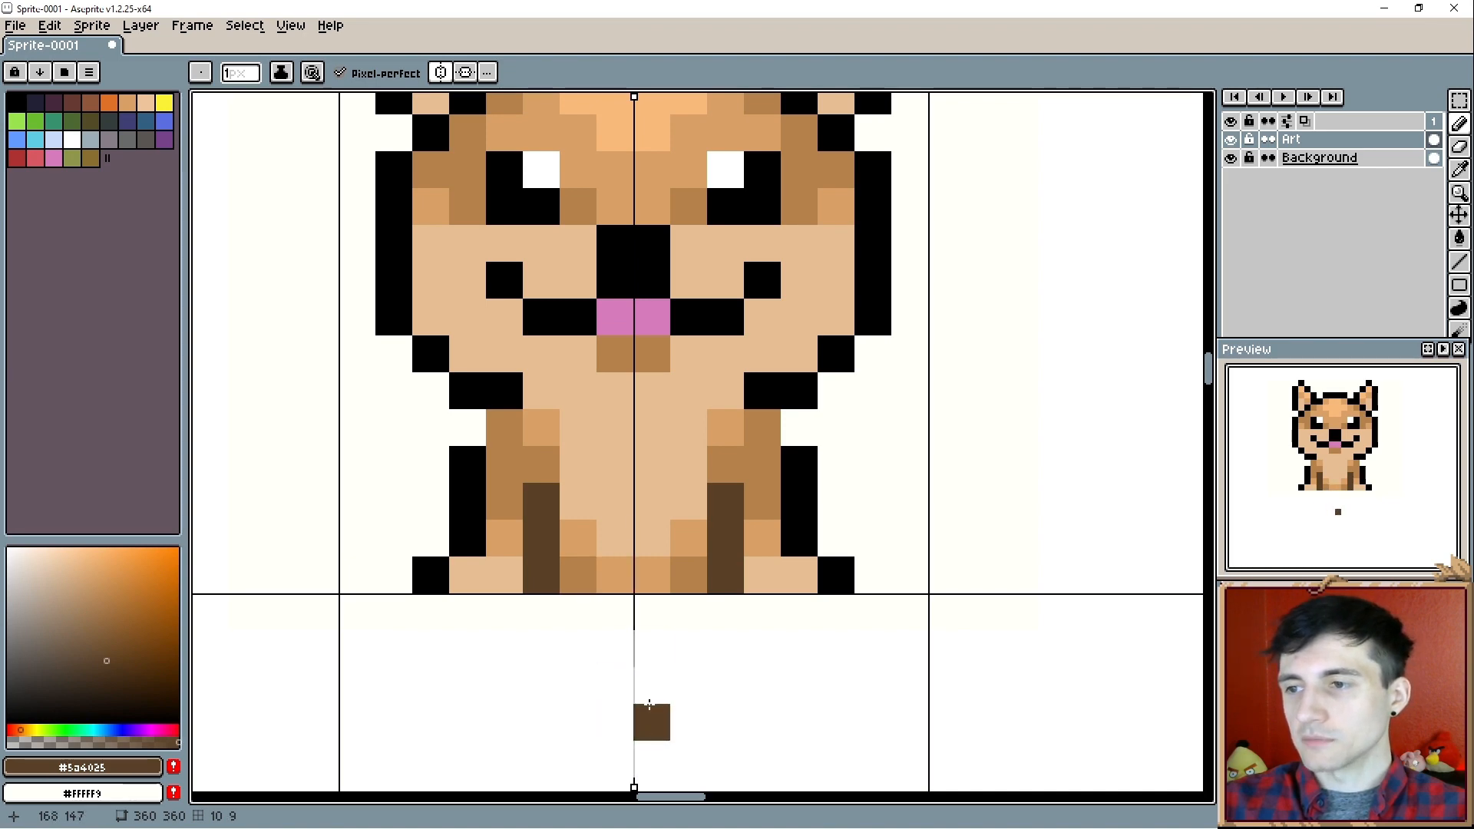
# - Try covering the top pixel of the inner leg lines with solid brown (#b5814b), and undo it
pyautogui.keyDown('alt'); pyautogui.click(510, 463); pyautogui.keyUp('alt')
pyautogui.click(530, 489)
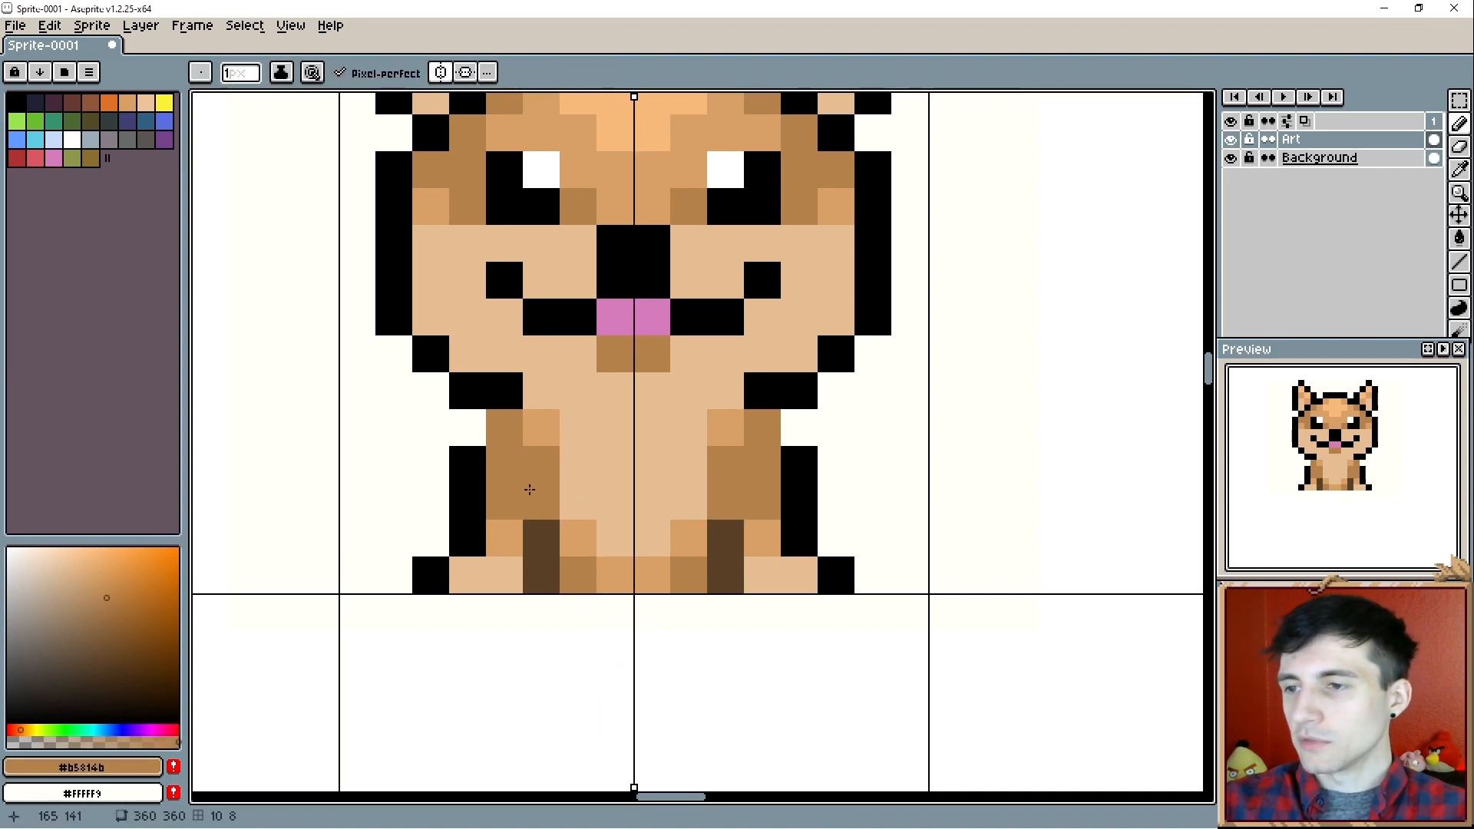
pyautogui.hotkey('ctrl', 'z')
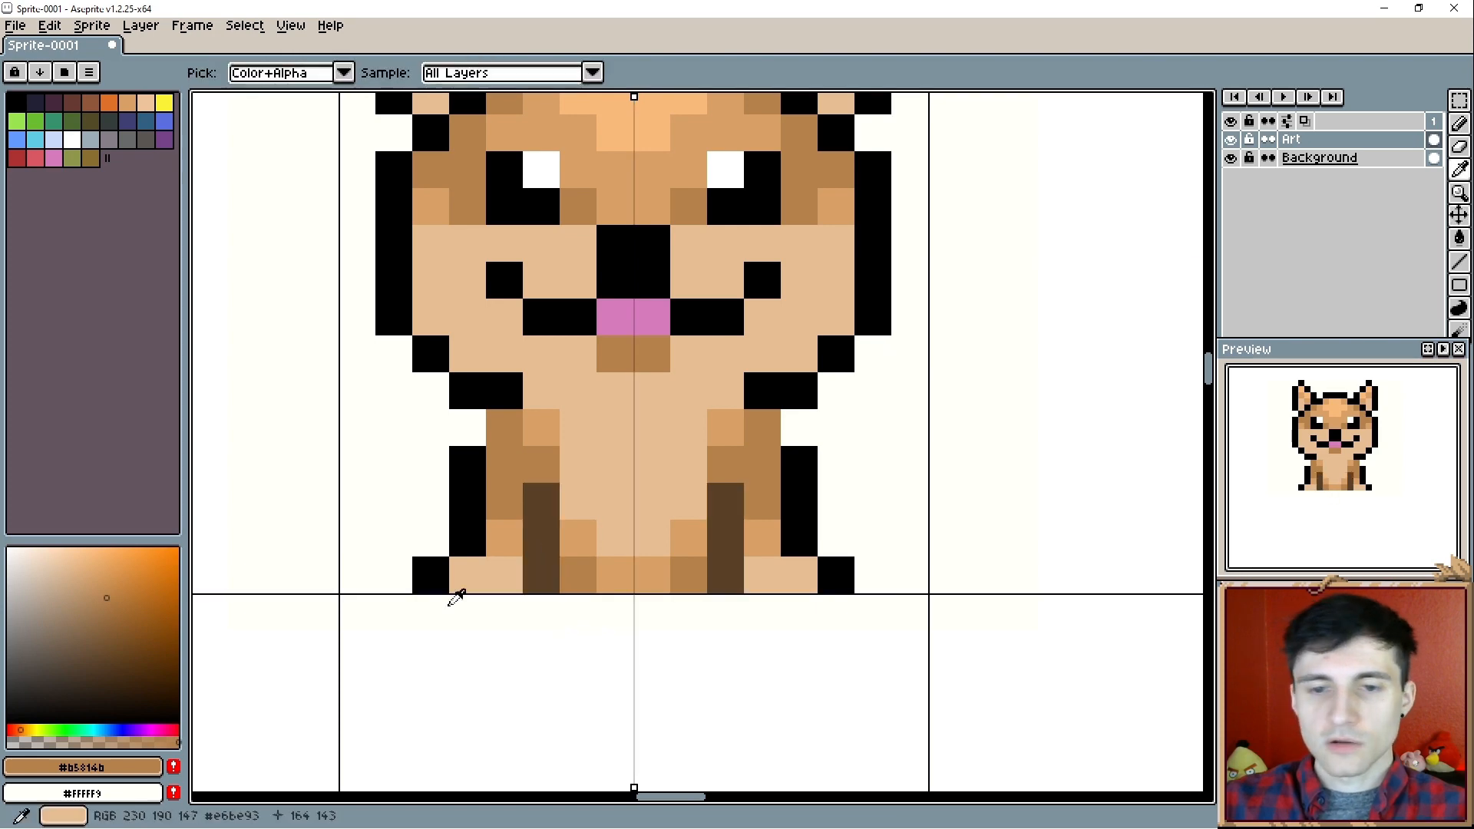
# - Soften the top pixel of both inner leg lines with semi-transparent brown (#b5814b)
pyautogui.keyDown('alt'); pyautogui.click(512, 469); pyautogui.keyUp('alt')
pyautogui.click(90, 742)
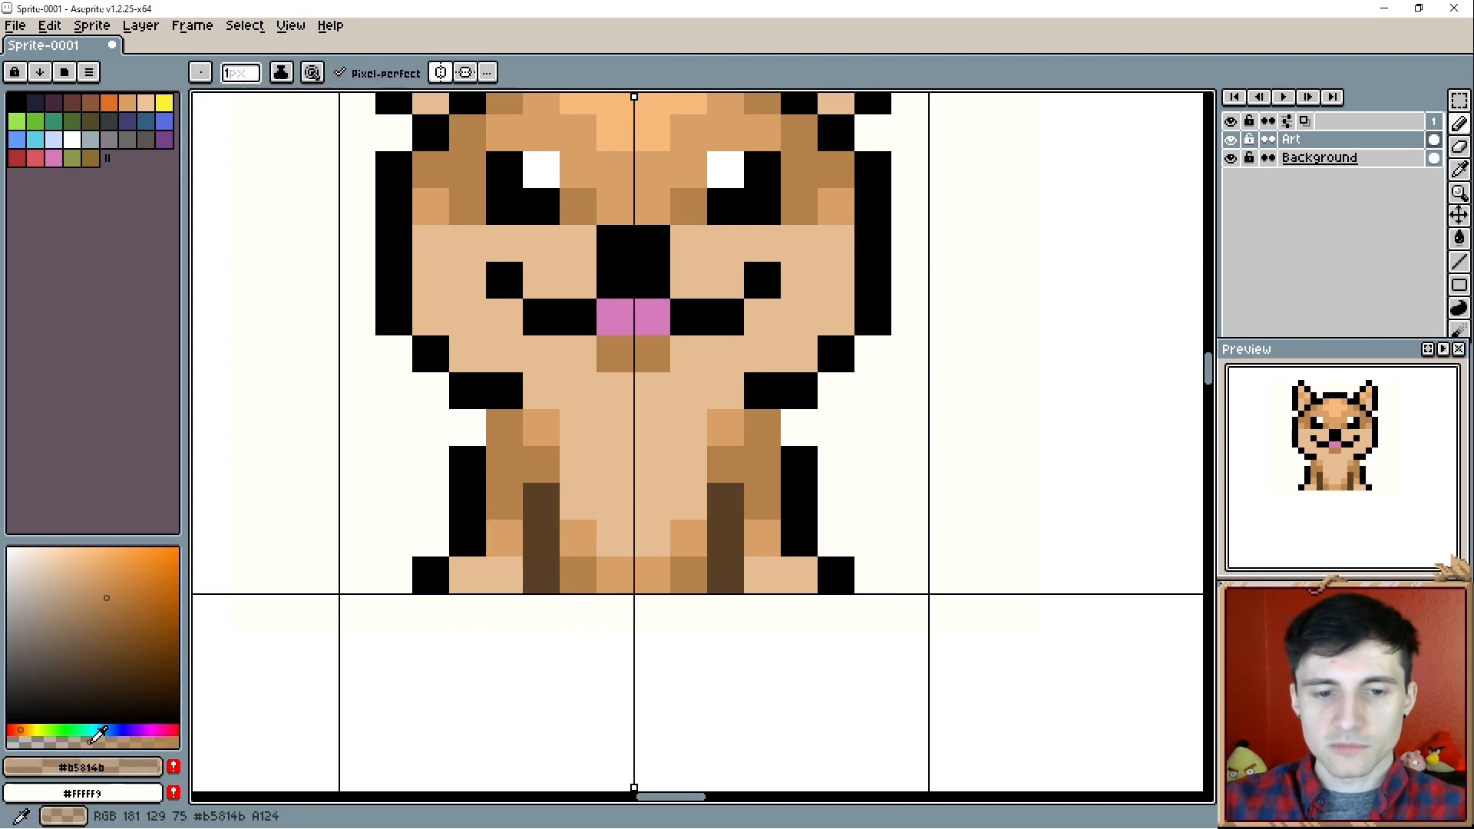
pyautogui.click(542, 501)
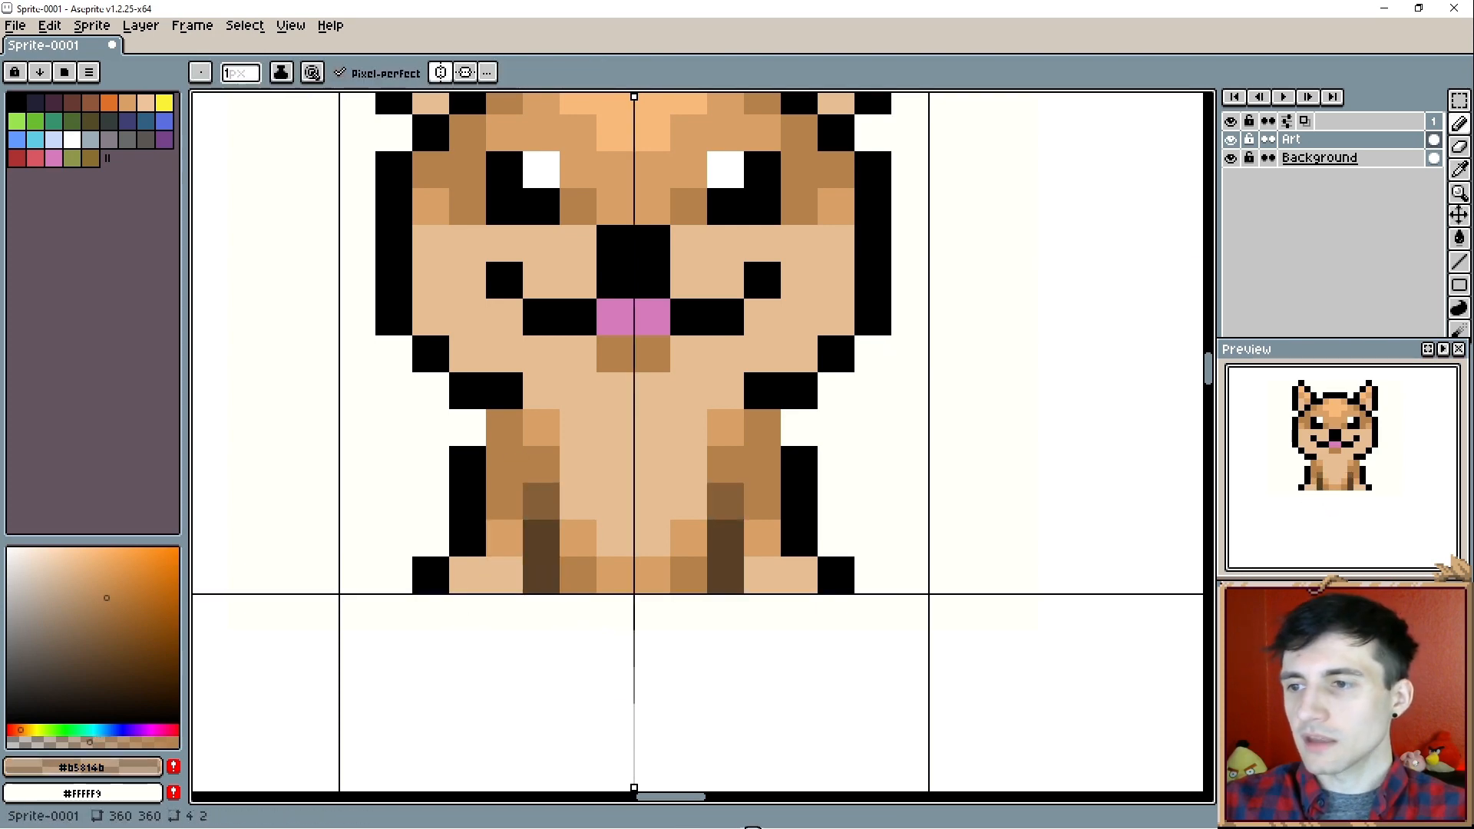
# - Add a brown haunch behind the dog's front leg and outline an upright tail in black (#000000) rising from it
pyautogui.click(725, 613)
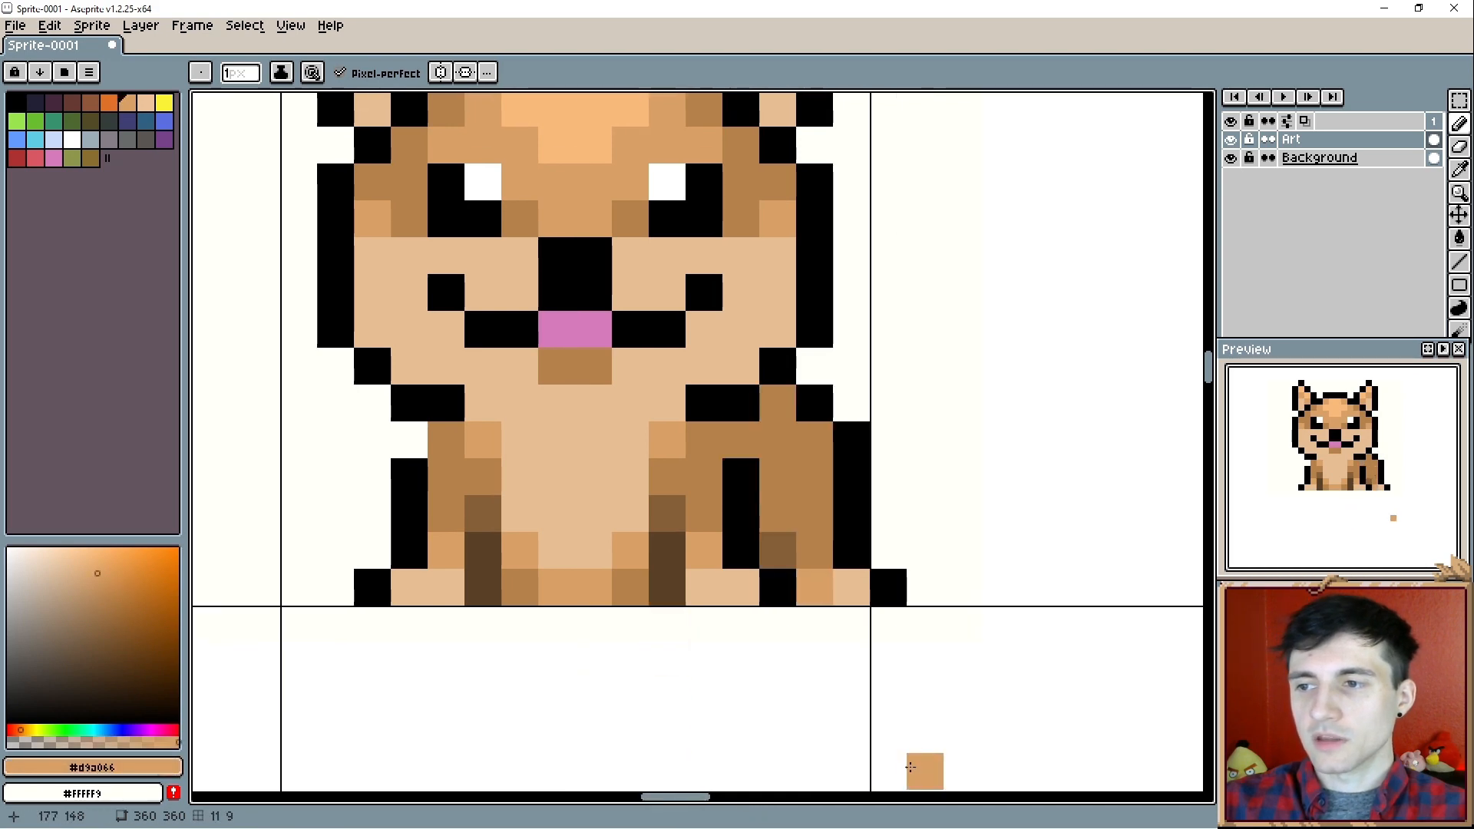
pyautogui.keyDown('alt'); pyautogui.click(856, 432); pyautogui.keyUp('alt')
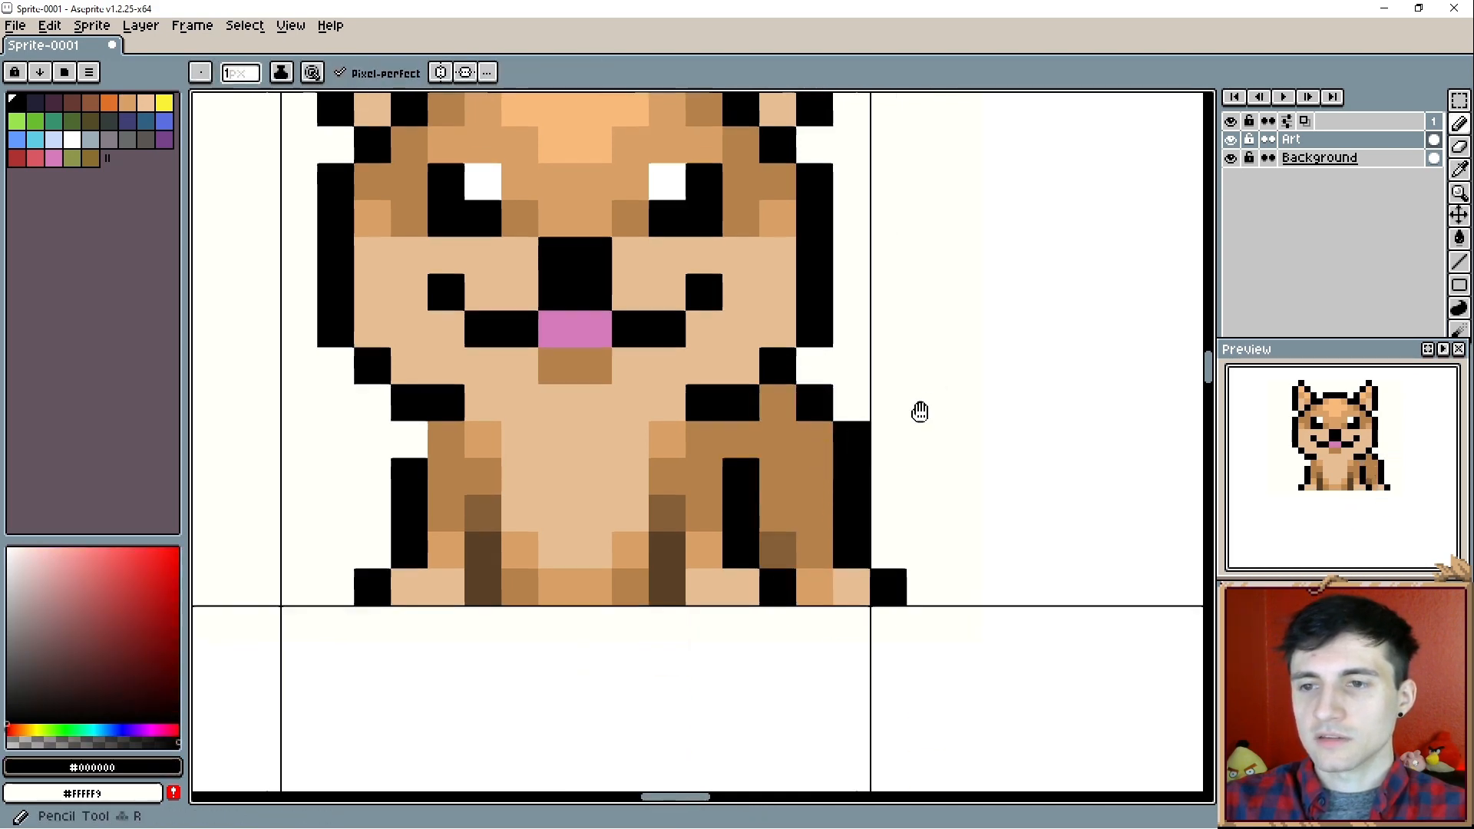
pyautogui.moveTo(920, 412)
pyautogui.mouseDown()
pyautogui.moveTo(860, 490)
pyautogui.moveTo(903, 477)
pyautogui.moveTo(898, 368)
pyautogui.mouseUp()
pyautogui.click(796, 447)
pyautogui.click(821, 513)
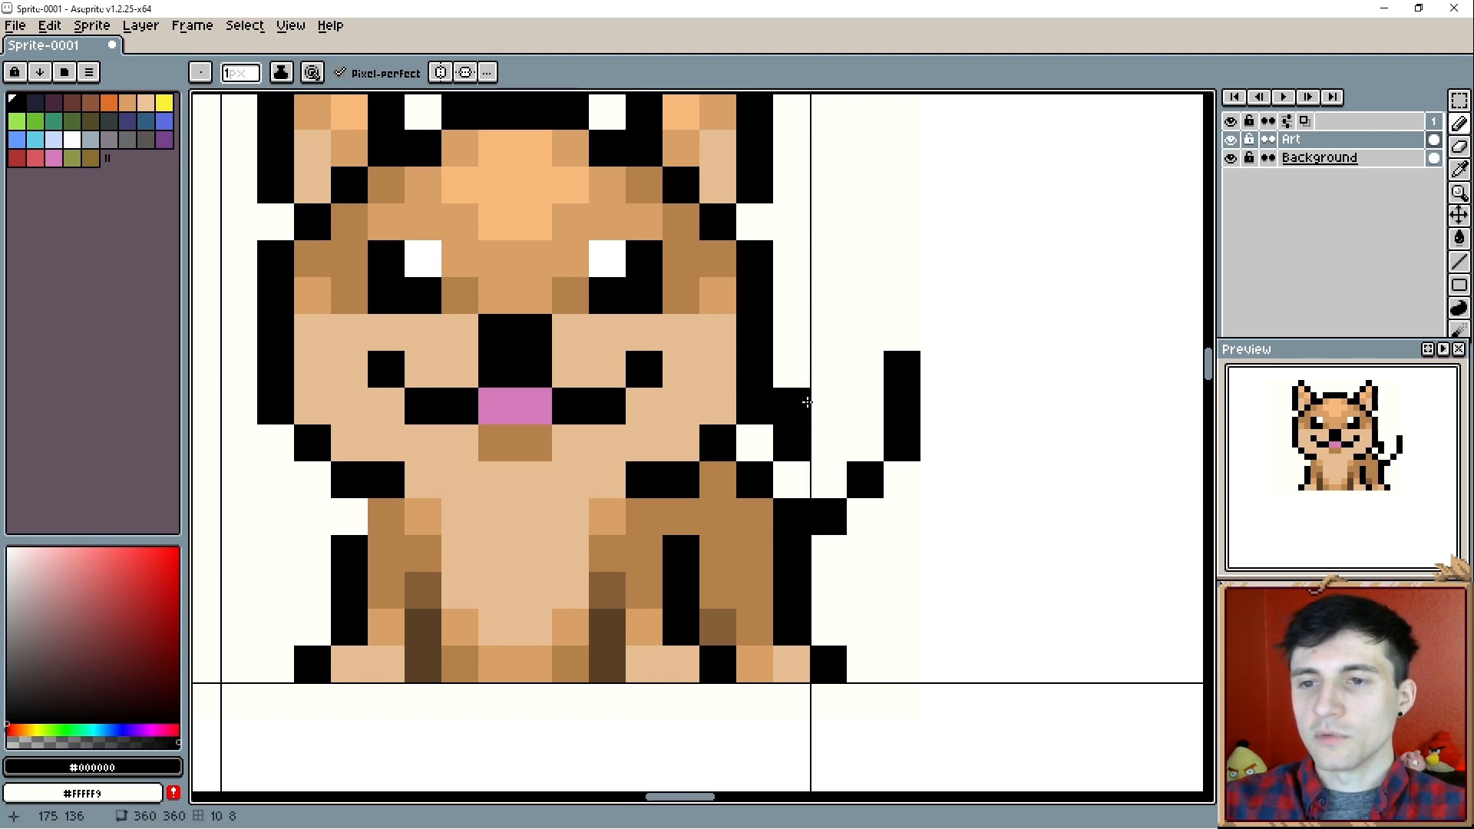
pyautogui.moveTo(801, 403)
pyautogui.mouseDown()
pyautogui.moveTo(827, 338)
pyautogui.moveTo(862, 339)
pyautogui.mouseUp()
pyautogui.click(821, 303)
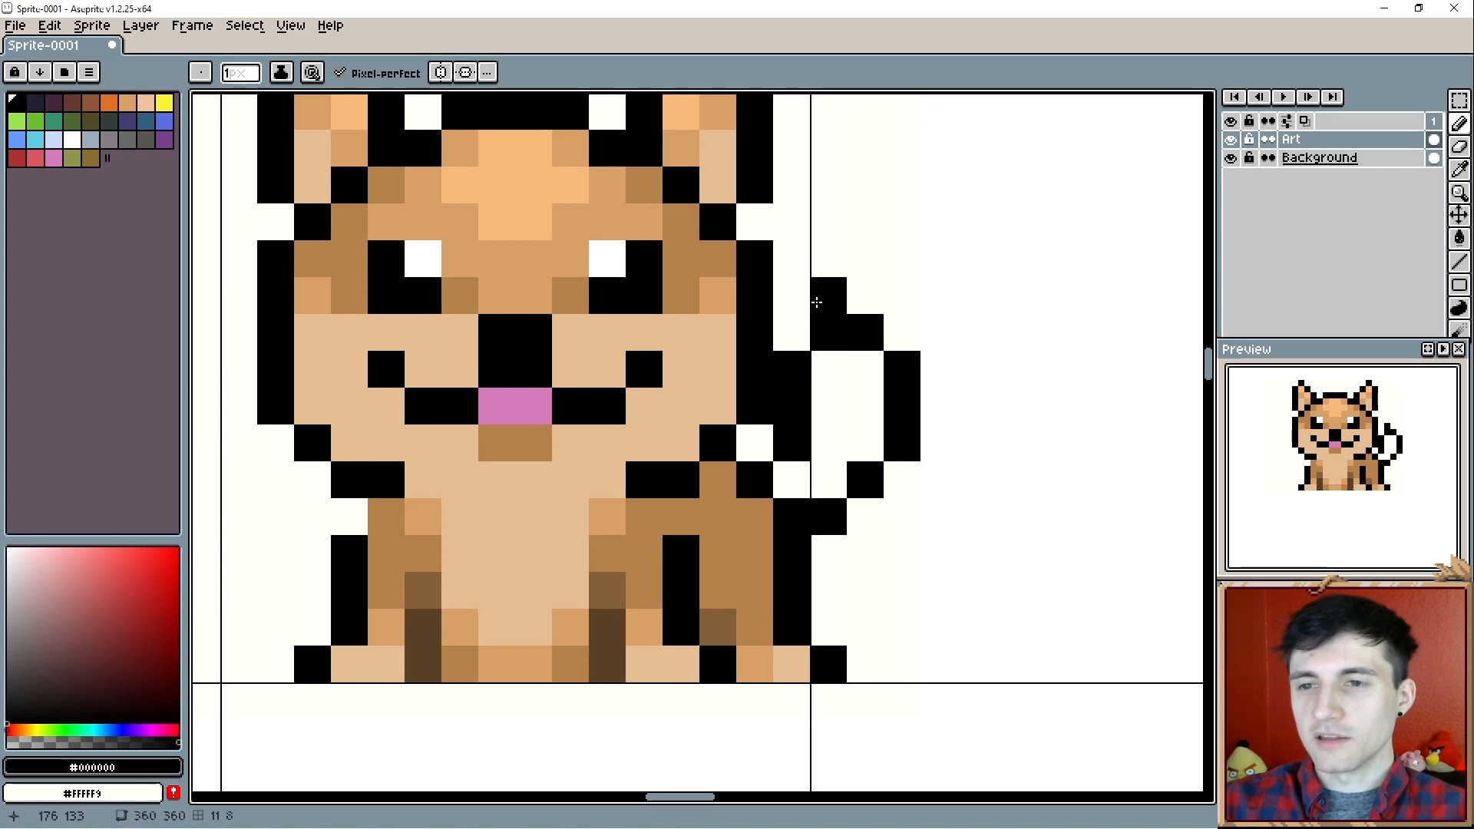
# - Fill the tail outline with the tan (#d9a066) used on the dog's fur
pyautogui.press('alt')
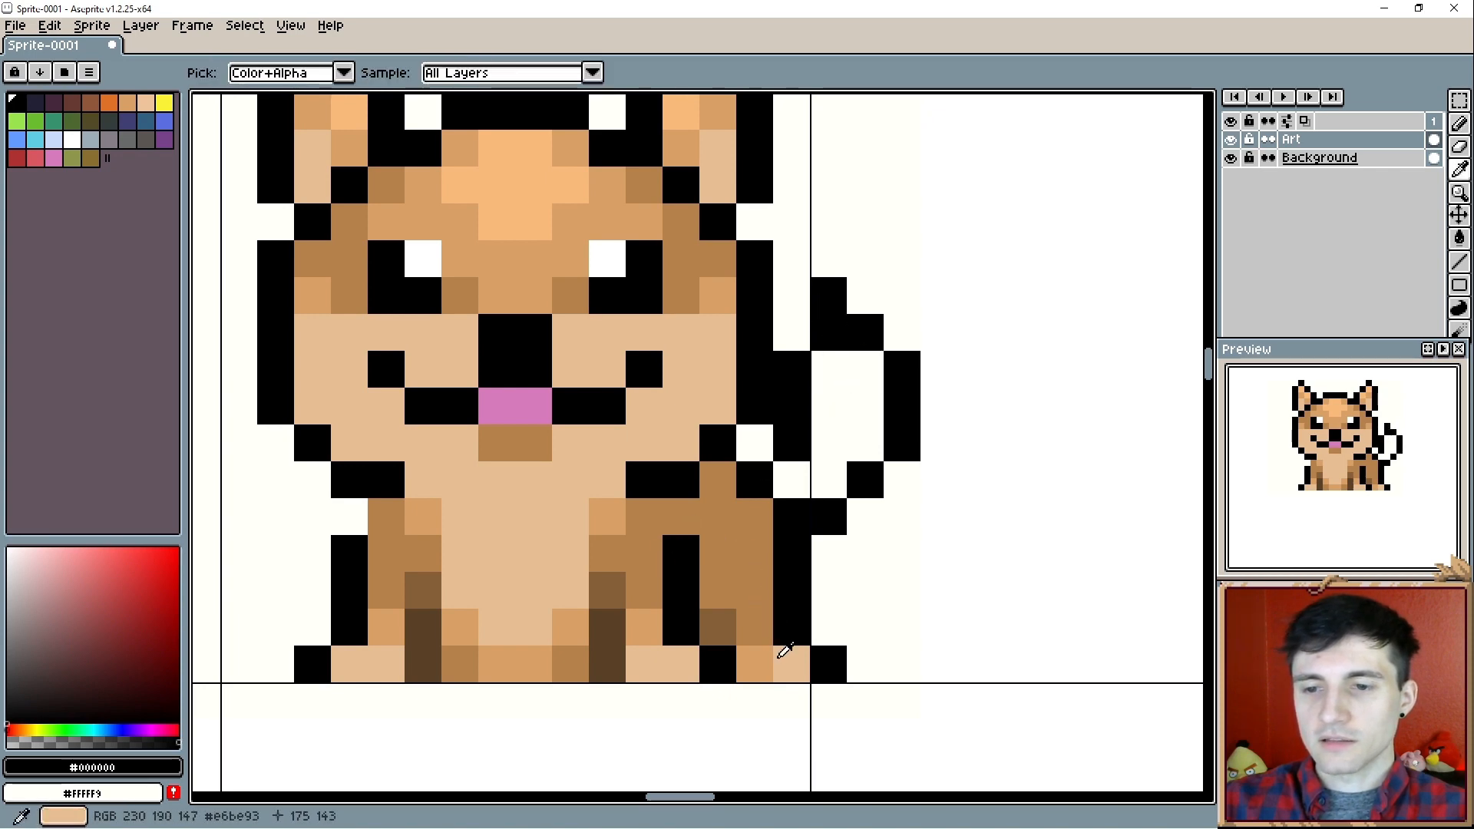
pyautogui.keyDown('alt'); pyautogui.click(775, 659); pyautogui.keyUp('alt')
pyautogui.click(812, 513)
pyautogui.press('g')
pyautogui.click(827, 445)
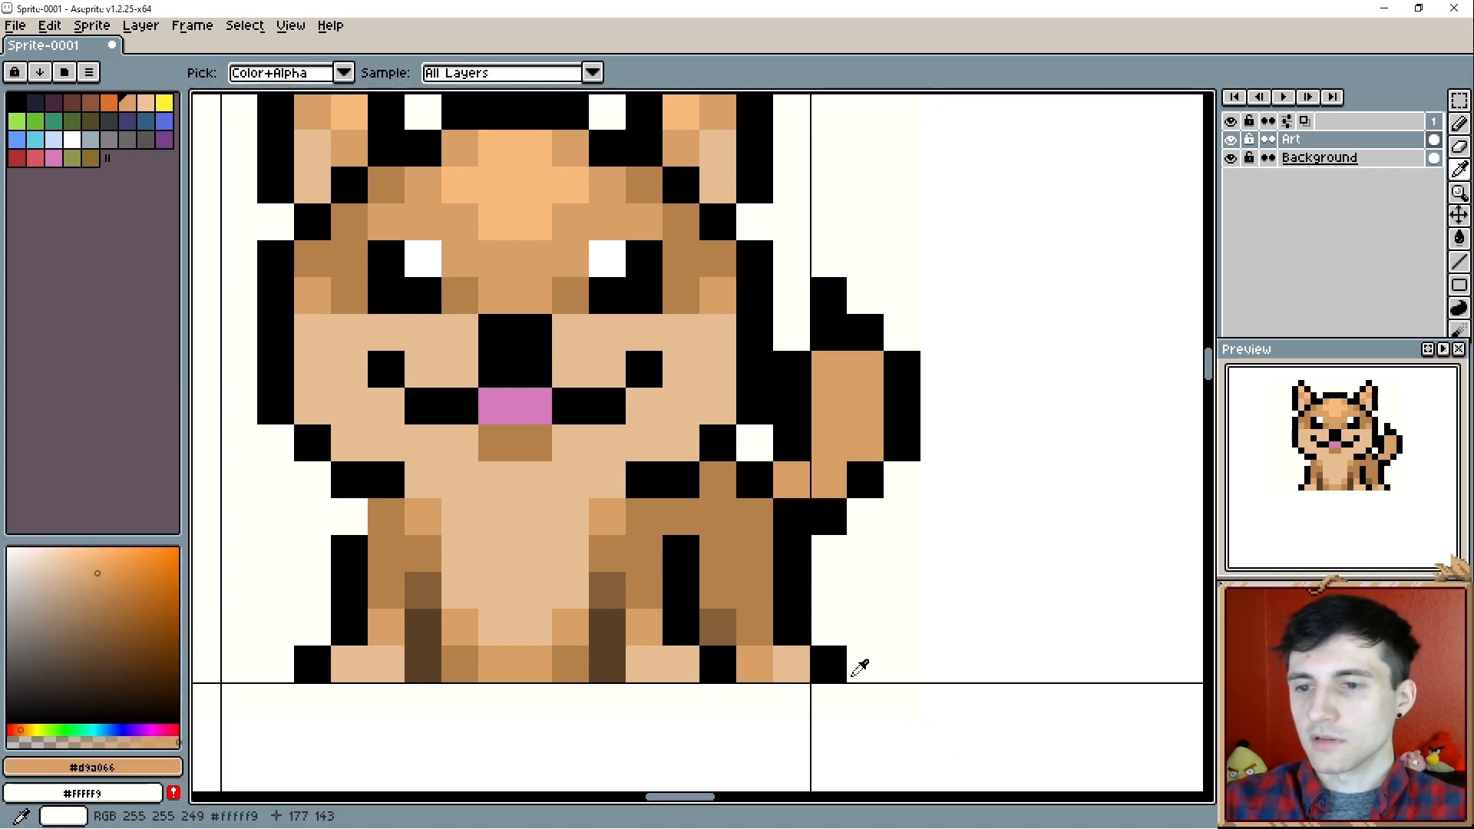
# - Colour the tail tip light tan (#e6be93) and reshape the black outline around it into a narrower point
pyautogui.keyDown('alt'); pyautogui.click(789, 667); pyautogui.keyUp('alt')
pyautogui.press('b')
pyautogui.moveTo(862, 395); pyautogui.dragTo(839, 360)
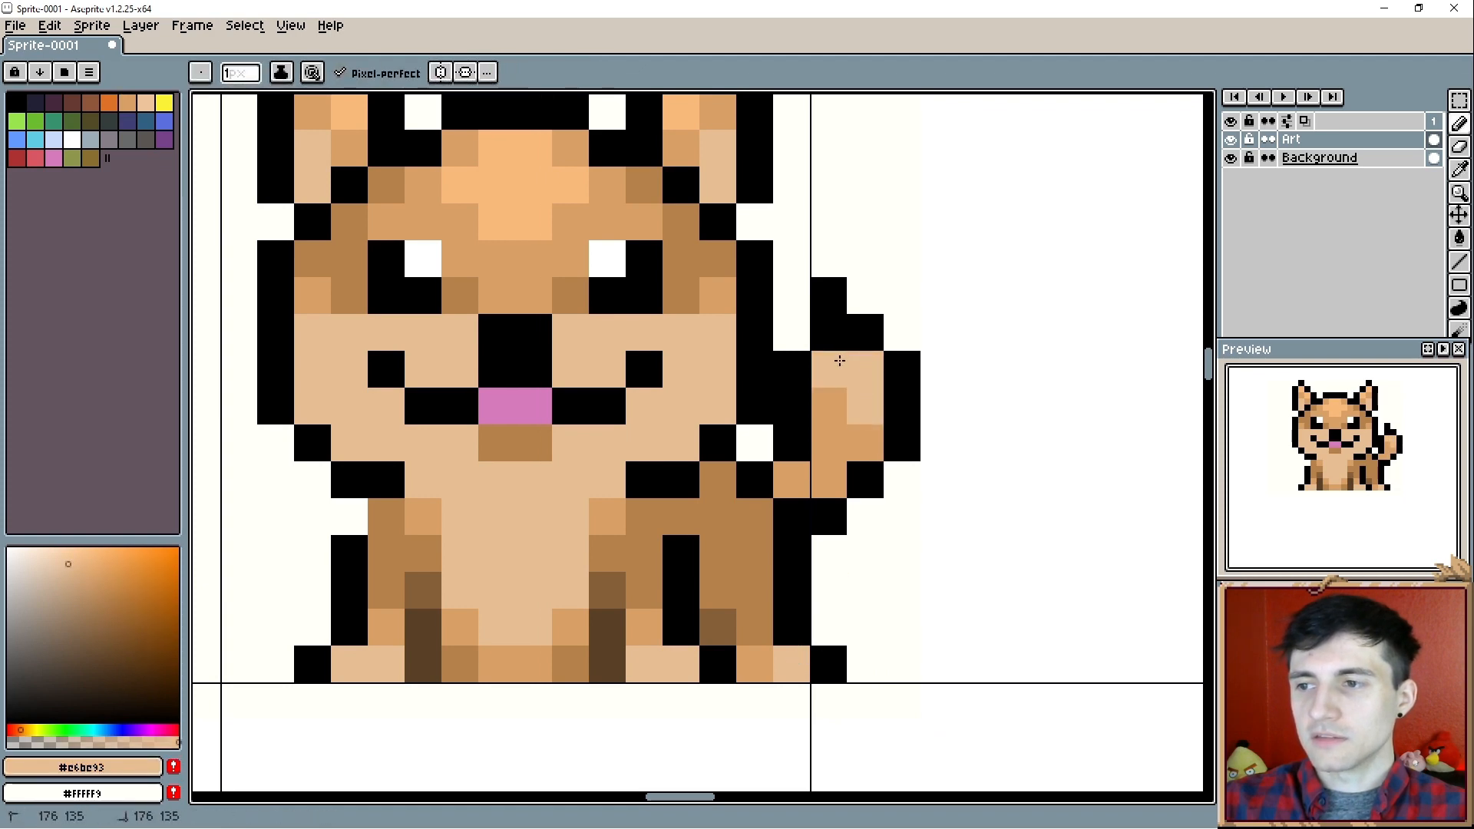
pyautogui.click(829, 332)
pyautogui.keyDown('alt'); pyautogui.click(829, 294); pyautogui.keyUp('alt')
pyautogui.click(795, 327)
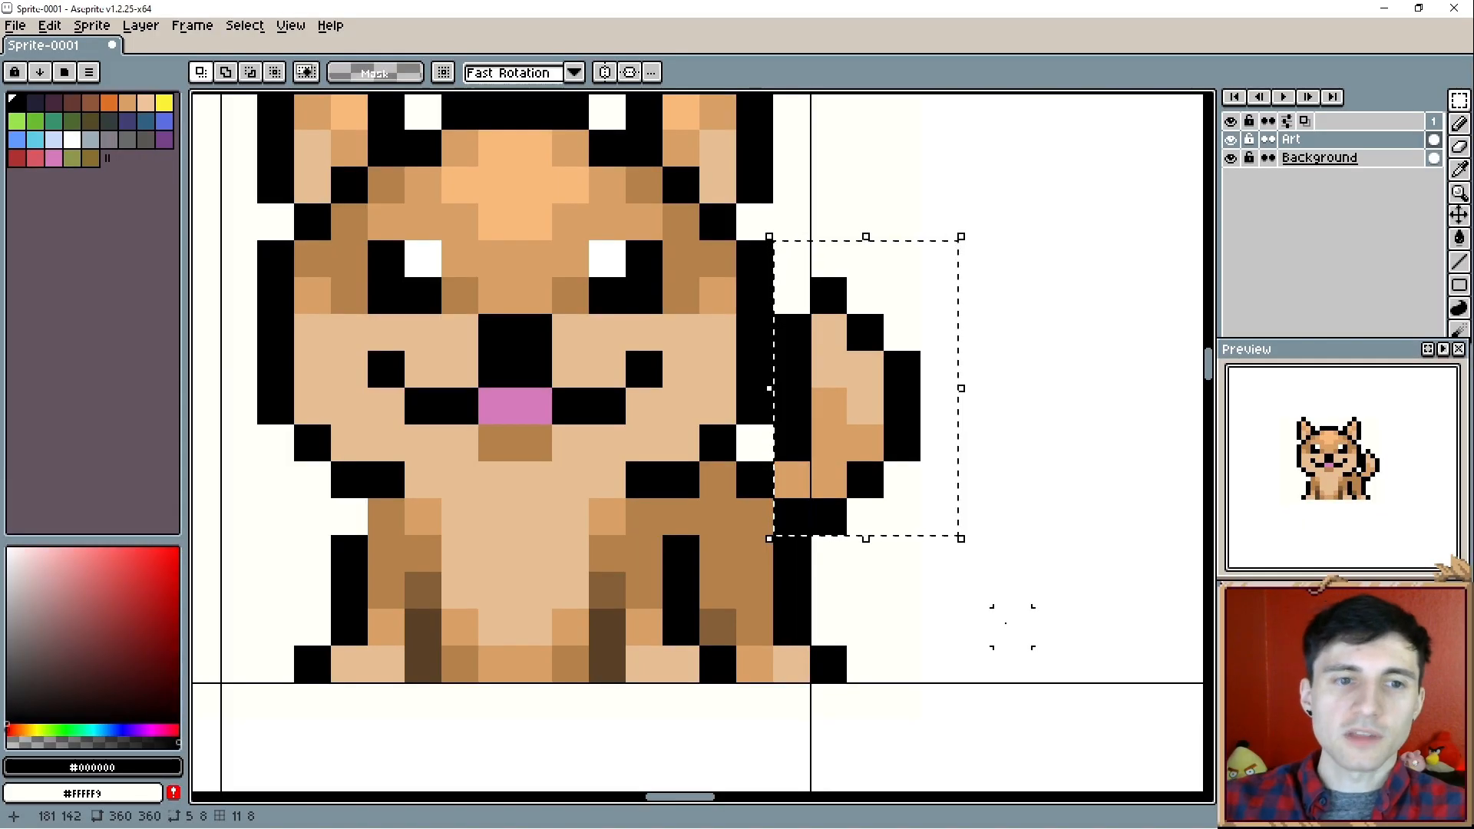
# - Try several positions for the selected tail, placing it one pixel right and two pixels down from its original spot
pyautogui.press('Down')
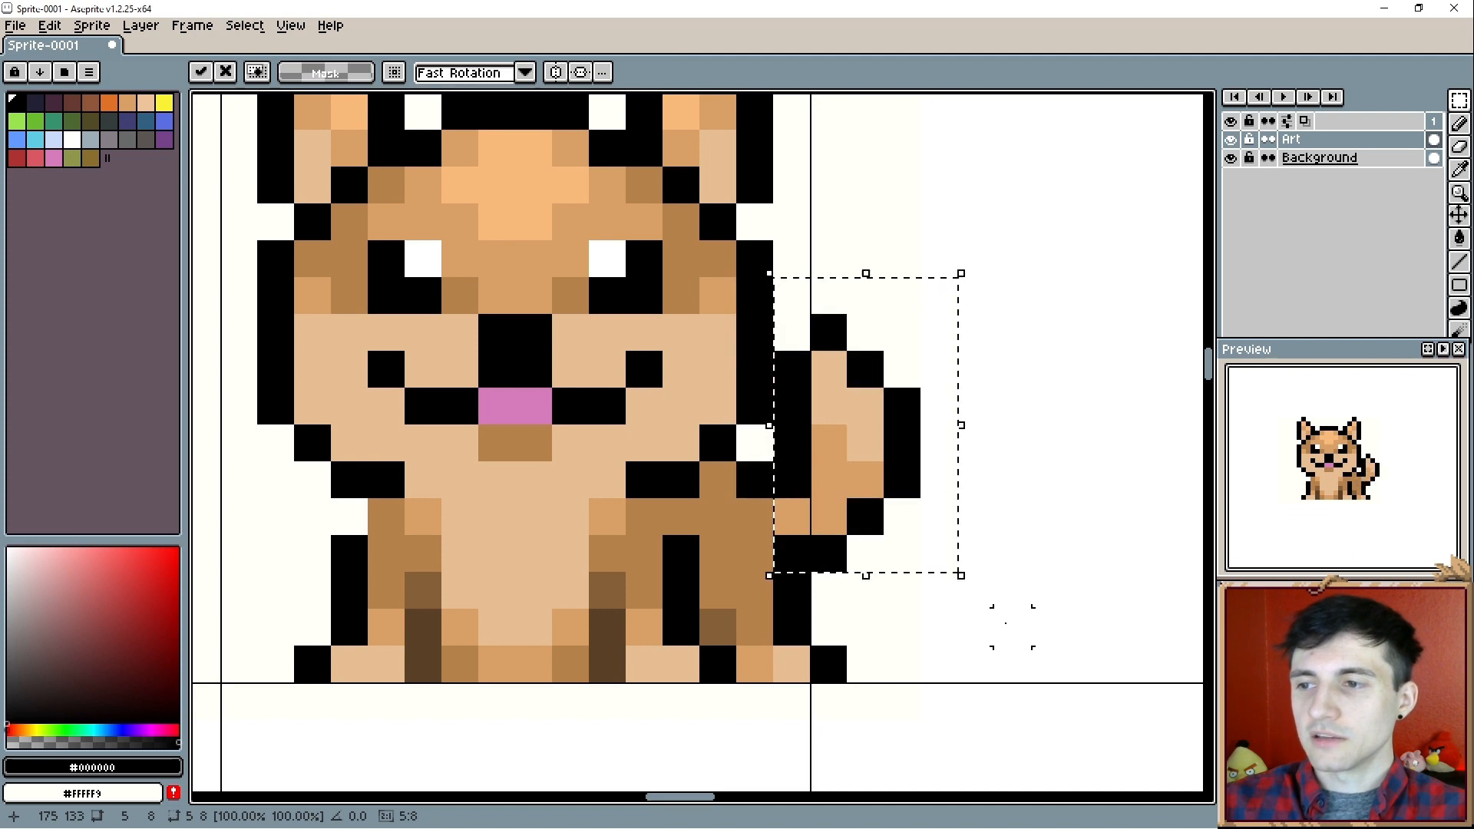
pyautogui.press('Right')
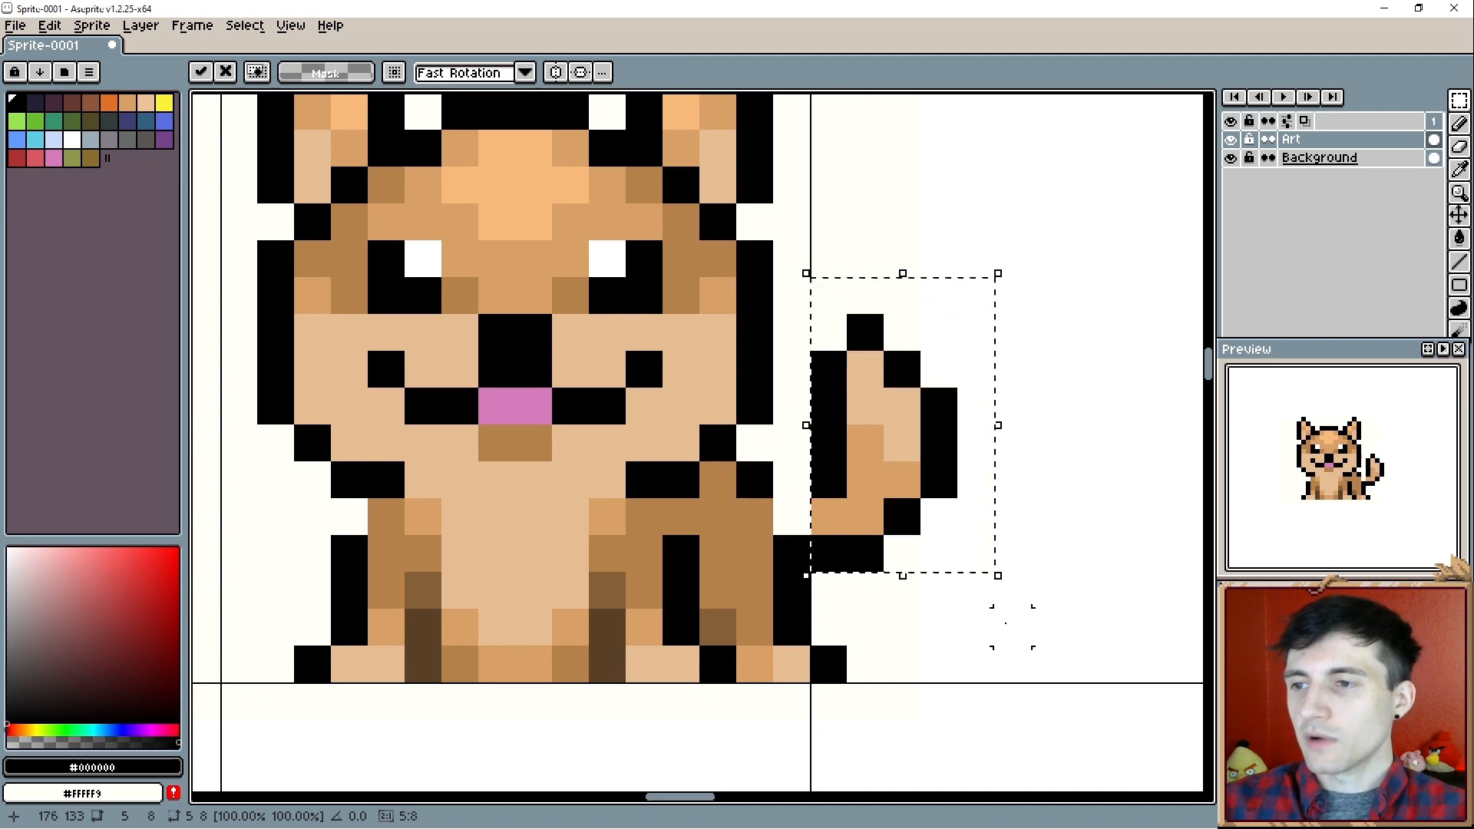
pyautogui.press('Up')
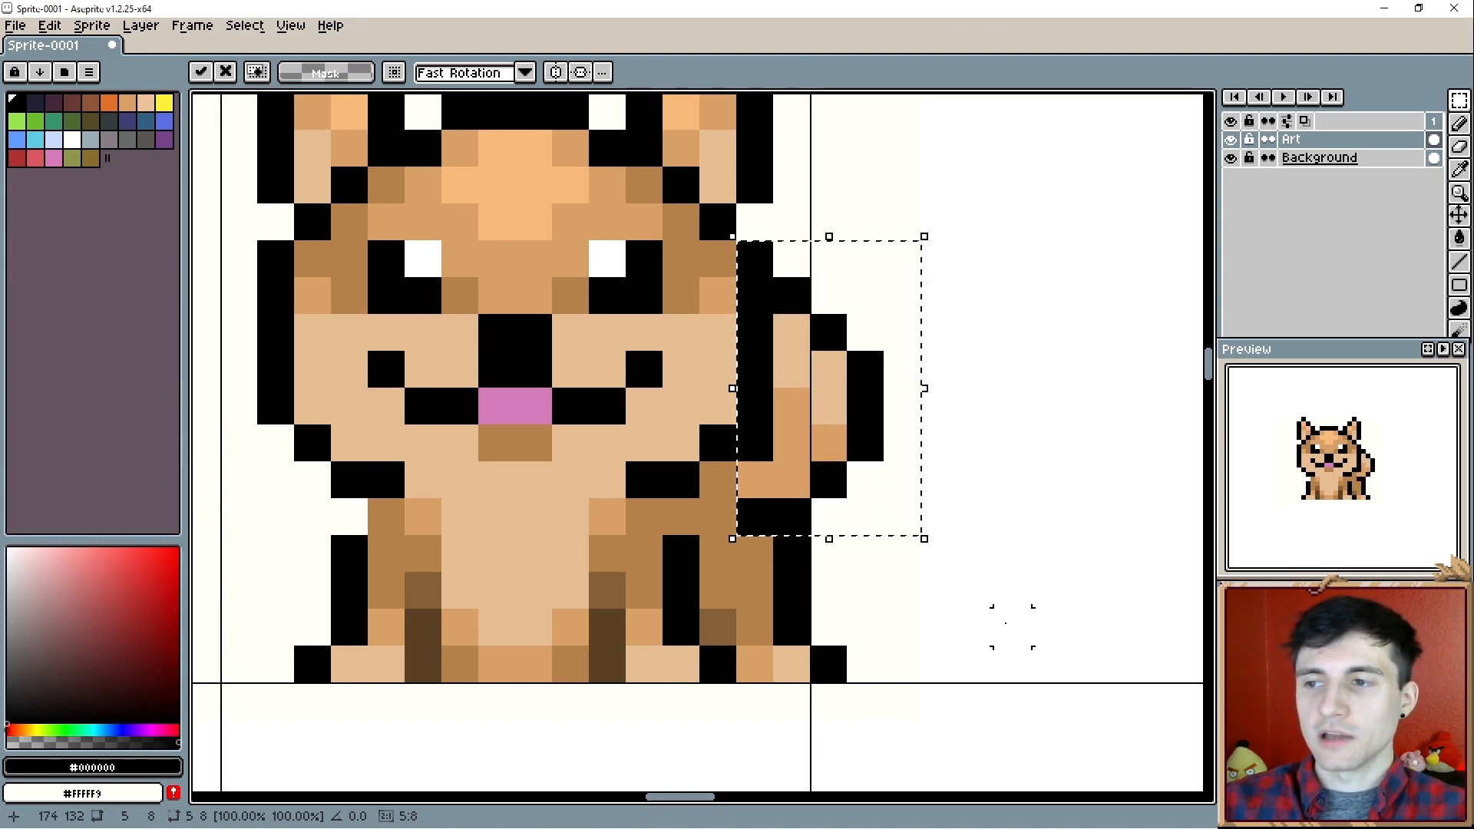
pyautogui.press('Up')
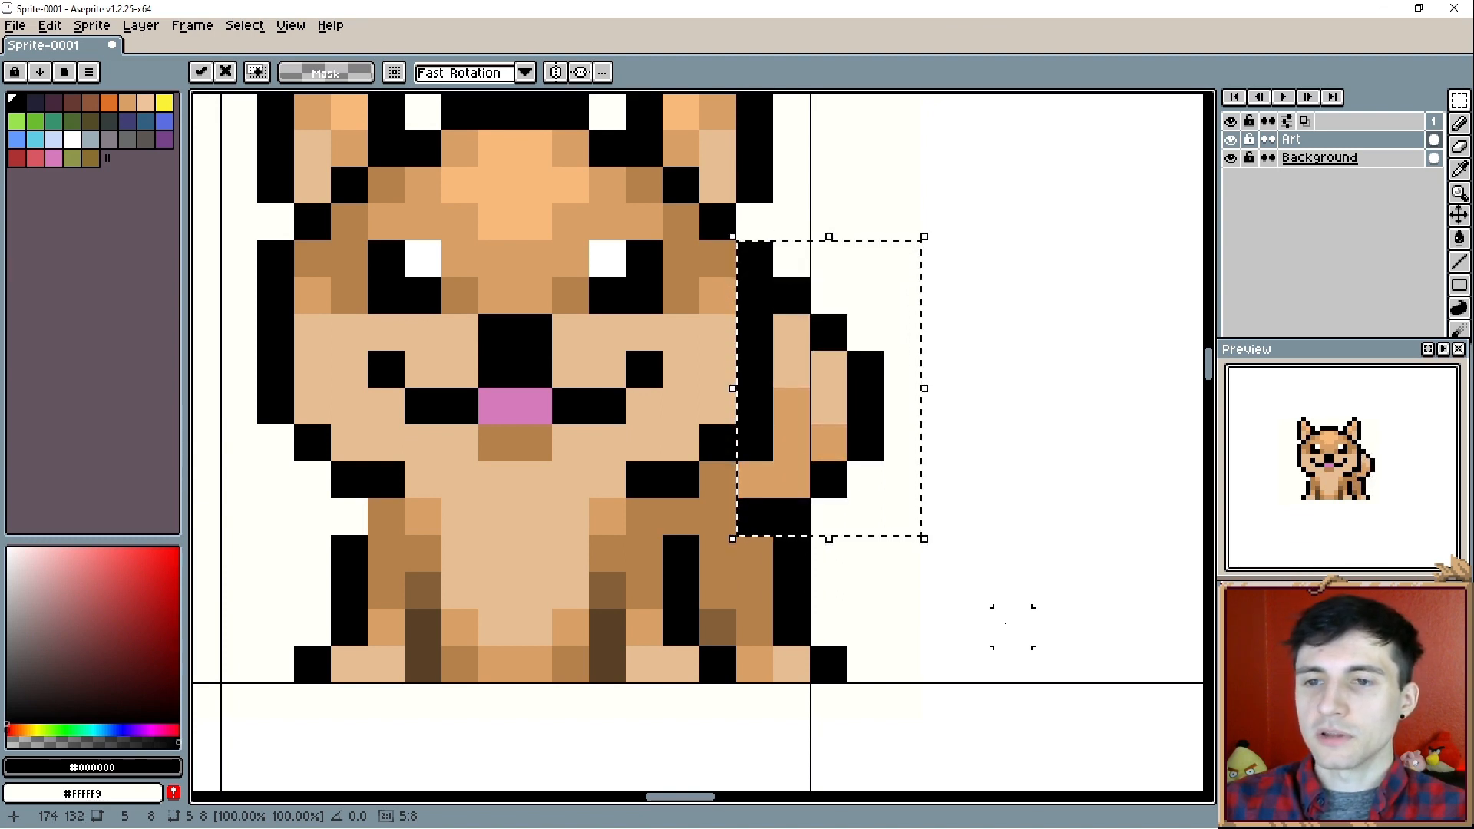
pyautogui.press('Right')
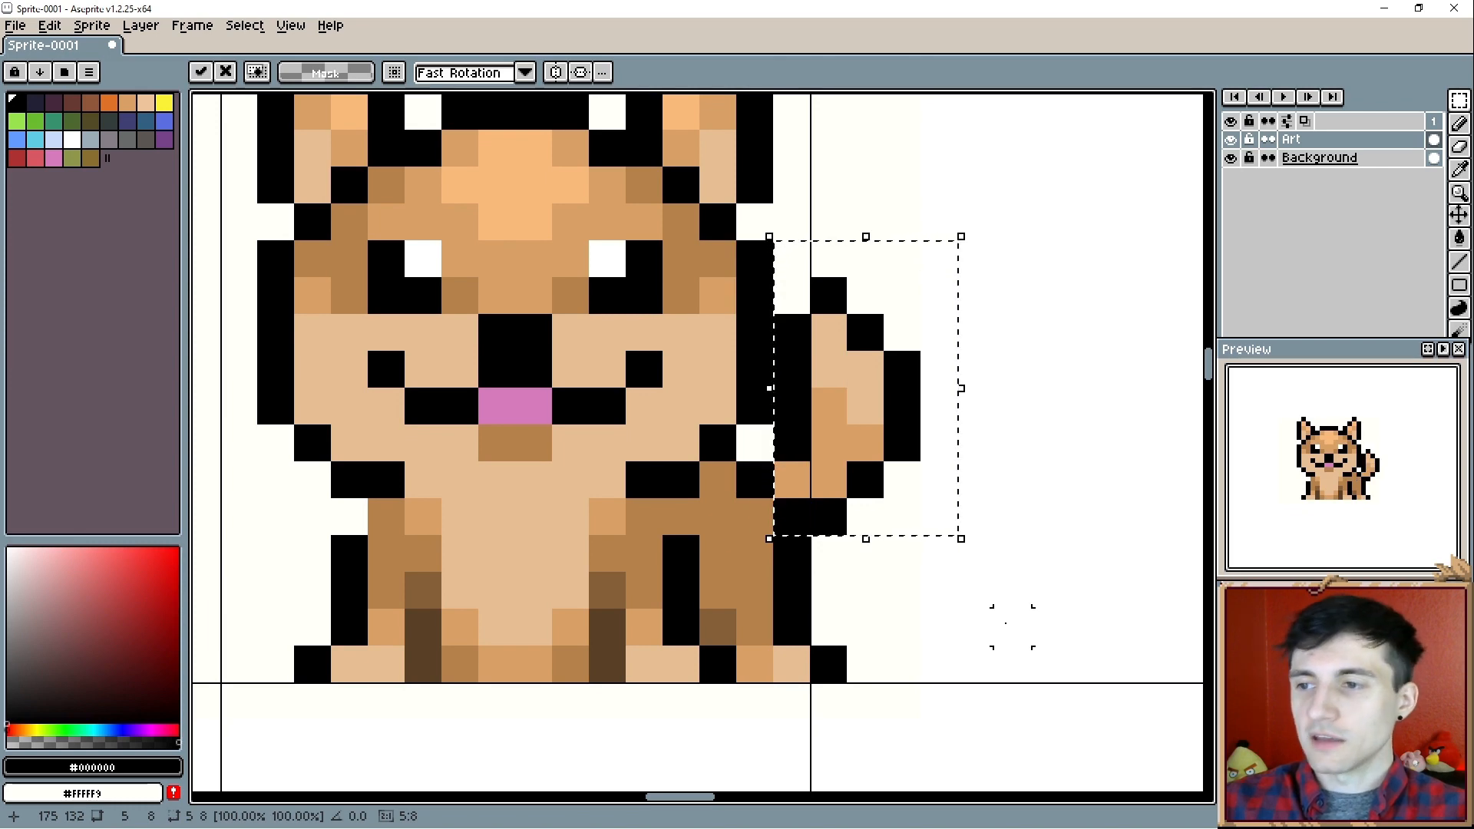
pyautogui.press('Down')
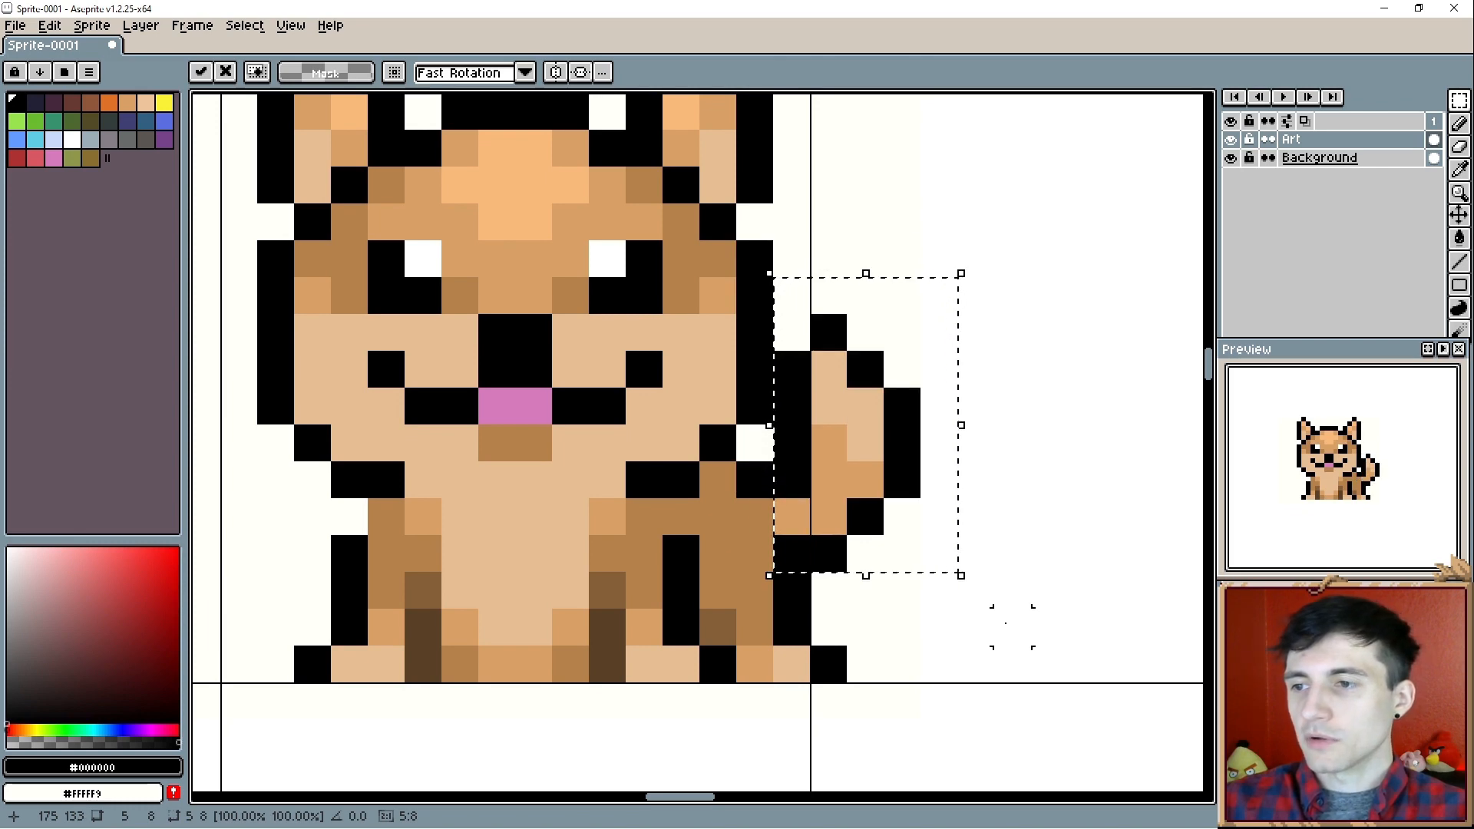
pyautogui.press('Right')
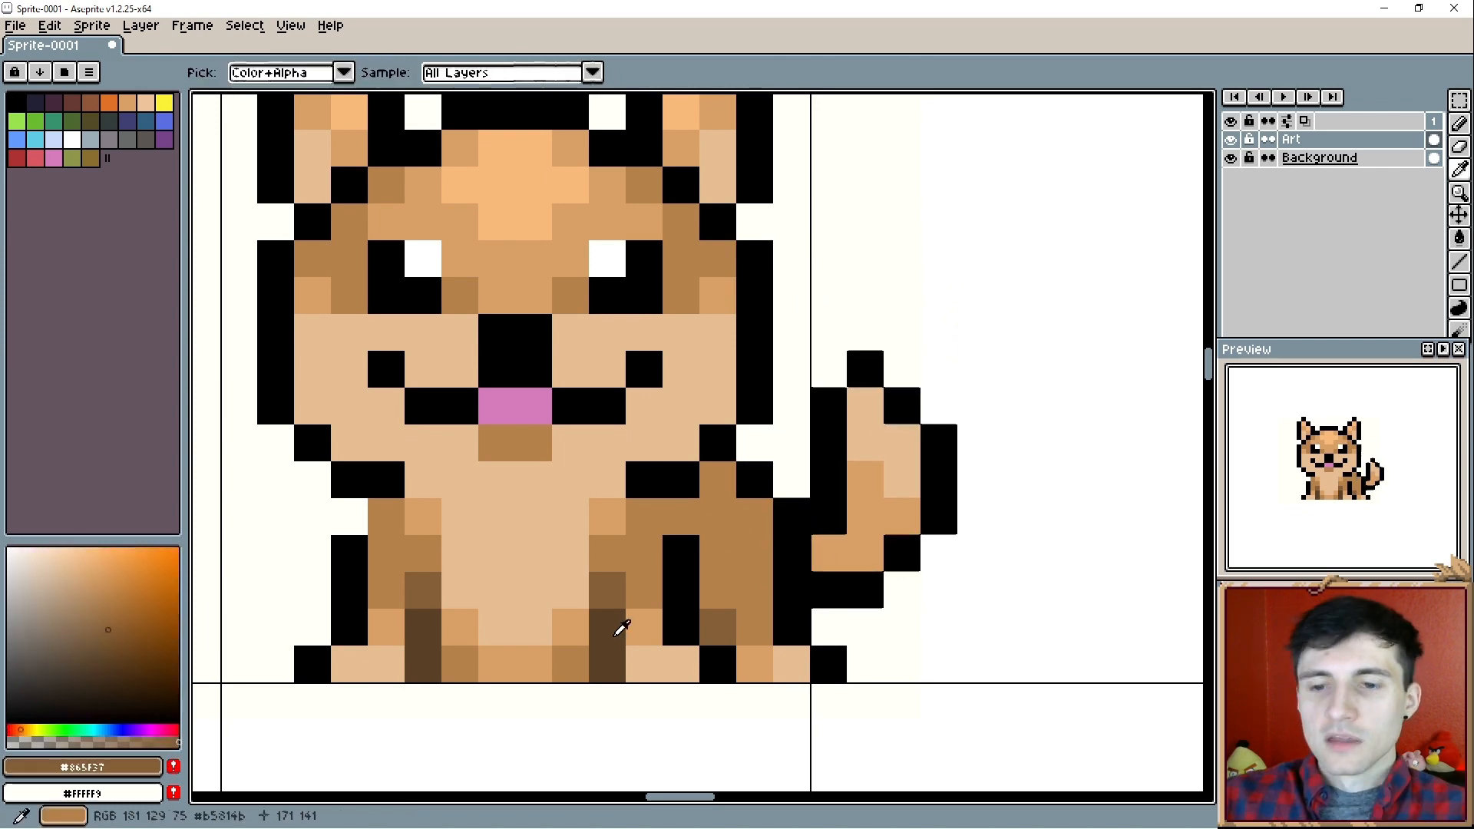
# - Soften the outline under the chin and atop the haunch with dark brown (#5a4025), and shift the left foreleg one pixel right
pyautogui.keyDown('alt'); pyautogui.click(621, 628); pyautogui.keyUp('alt')
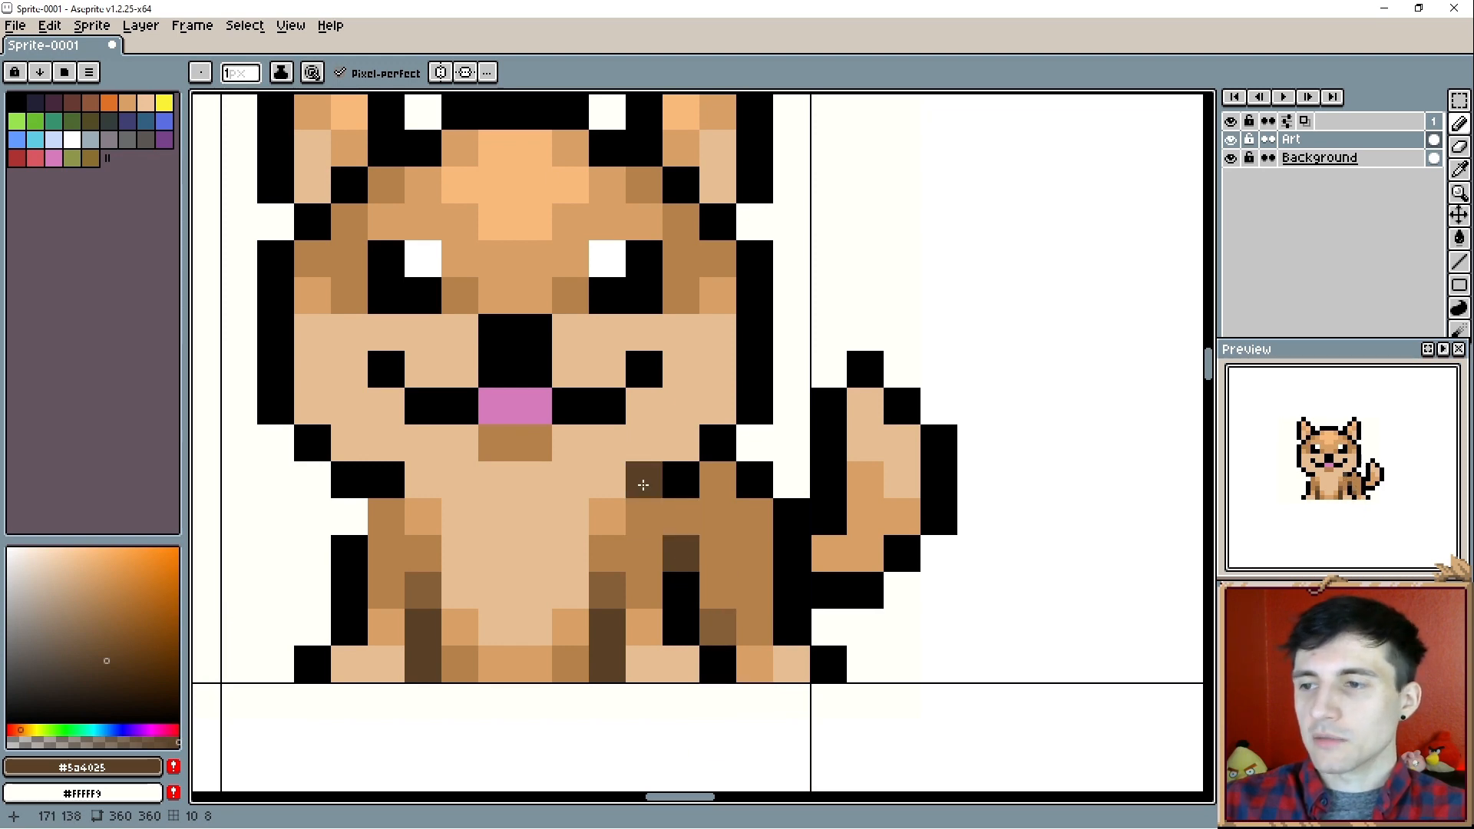
pyautogui.moveTo(662, 485); pyautogui.dragTo(685, 484)
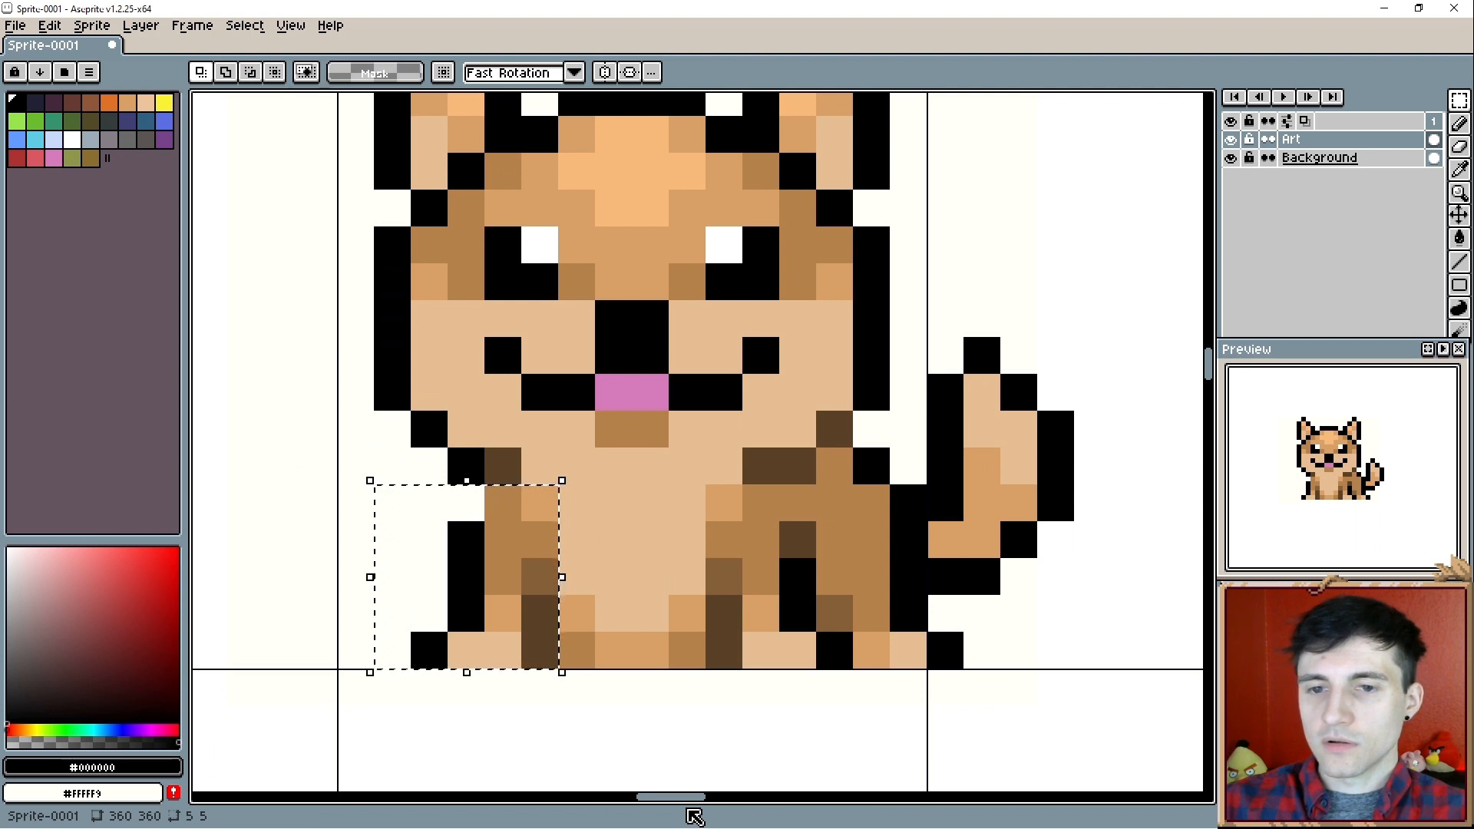
pyautogui.press('Right')
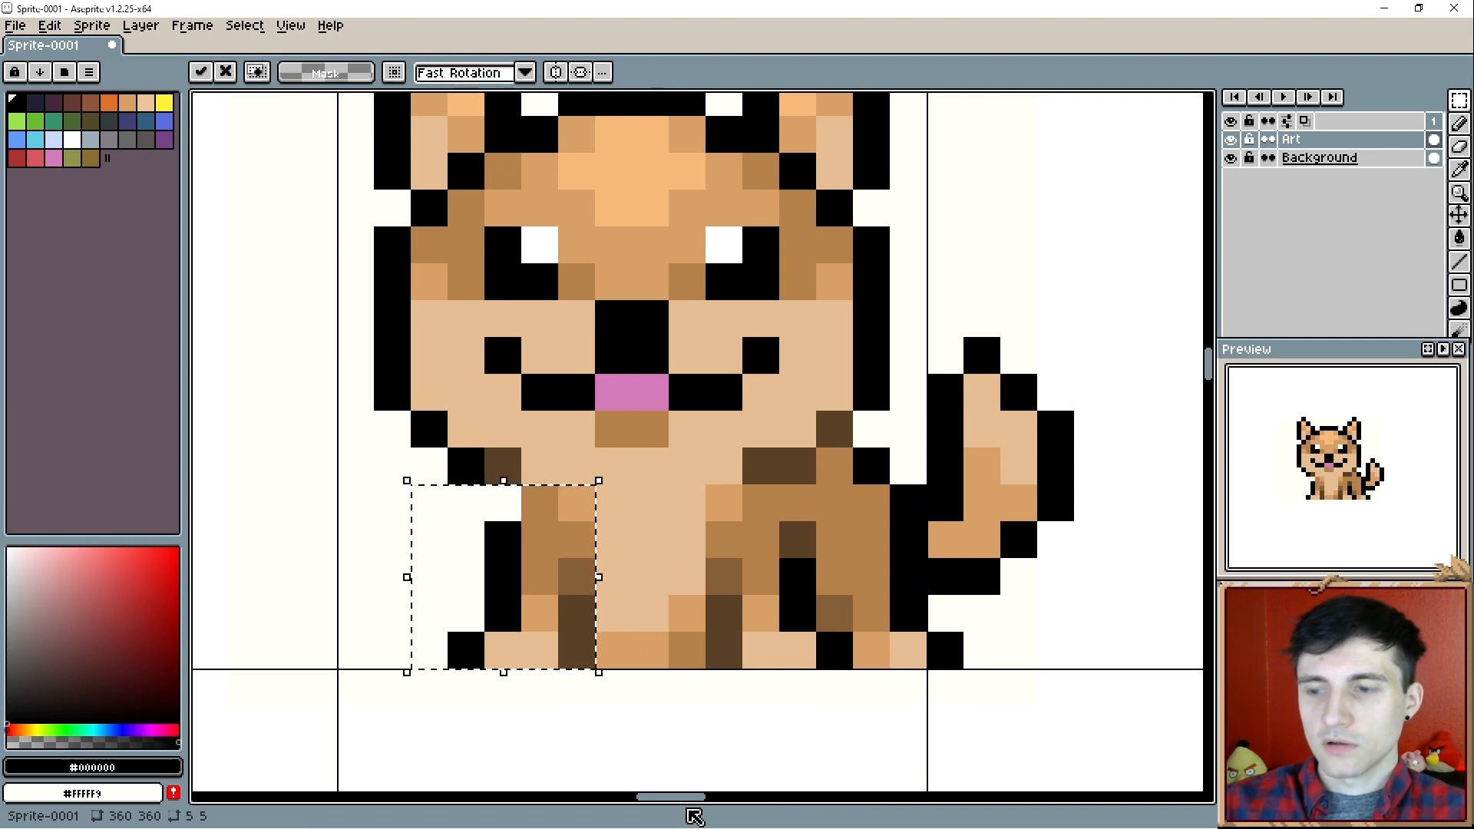
pyautogui.hotkey('ctrl', 'd')
pyautogui.press('b')
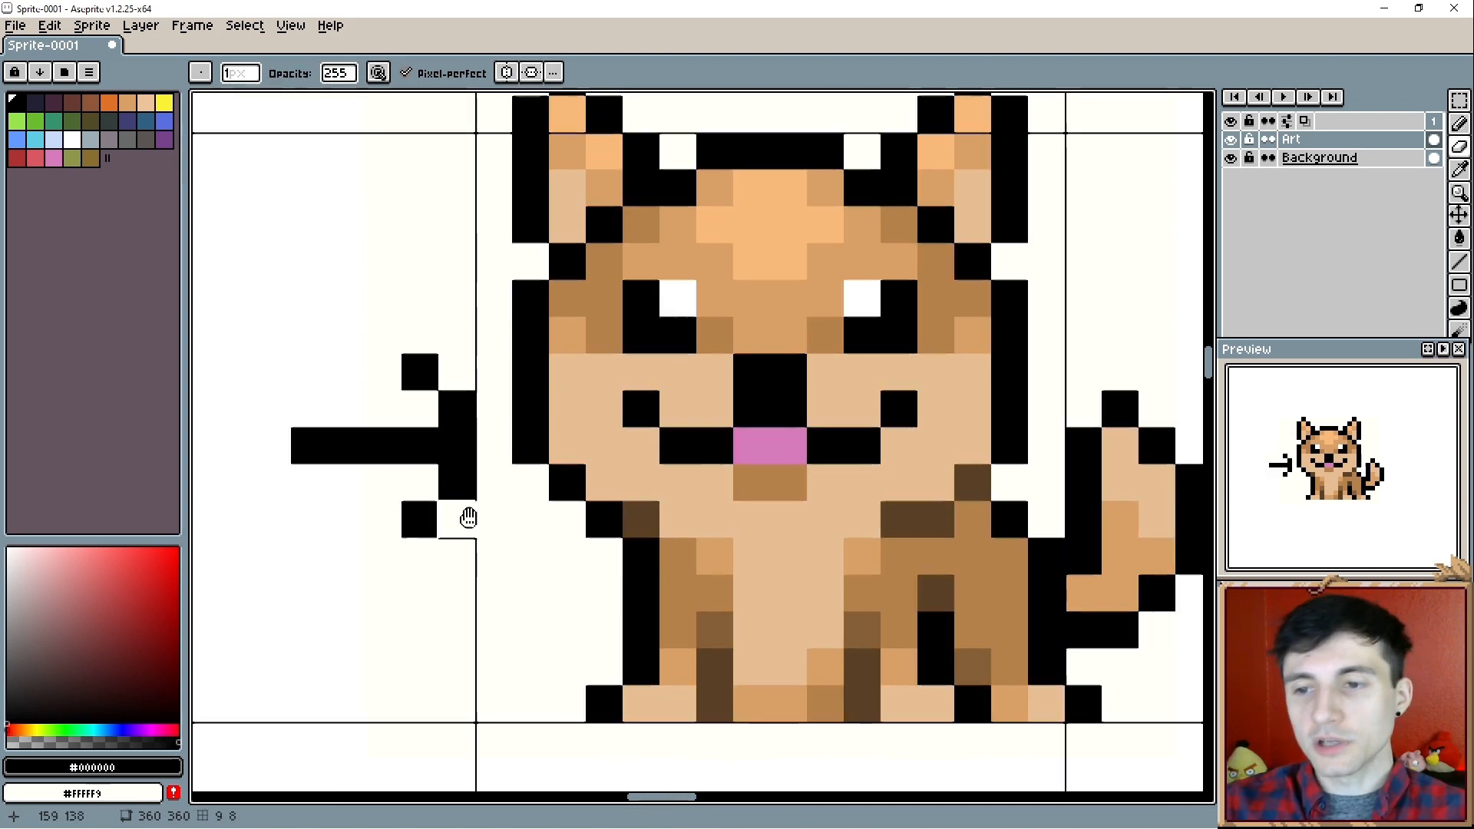
# - Delete the black arrow drawn beside the dog's head
pyautogui.moveTo(468, 518); pyautogui.dragTo(387, 500)
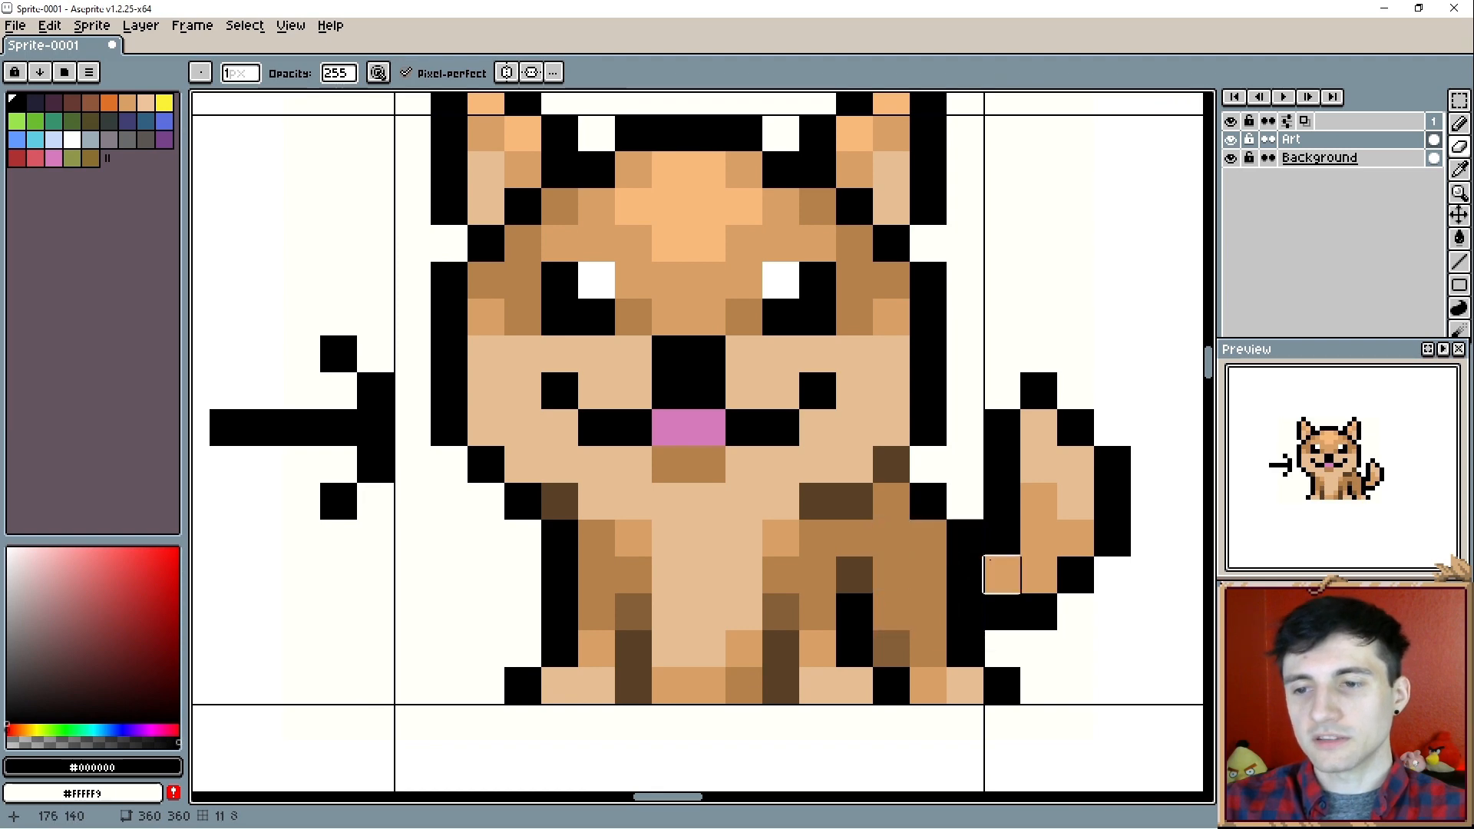
pyautogui.press('m')
pyautogui.moveTo(200, 354); pyautogui.dragTo(378, 541)
pyautogui.press('Delete')
# - Shift the upper part of the tail left and rework its tip so that it curls toward the head
pyautogui.scroll(-1, 449, 552)
pyautogui.moveTo(500, 547); pyautogui.dragTo(470, 549)
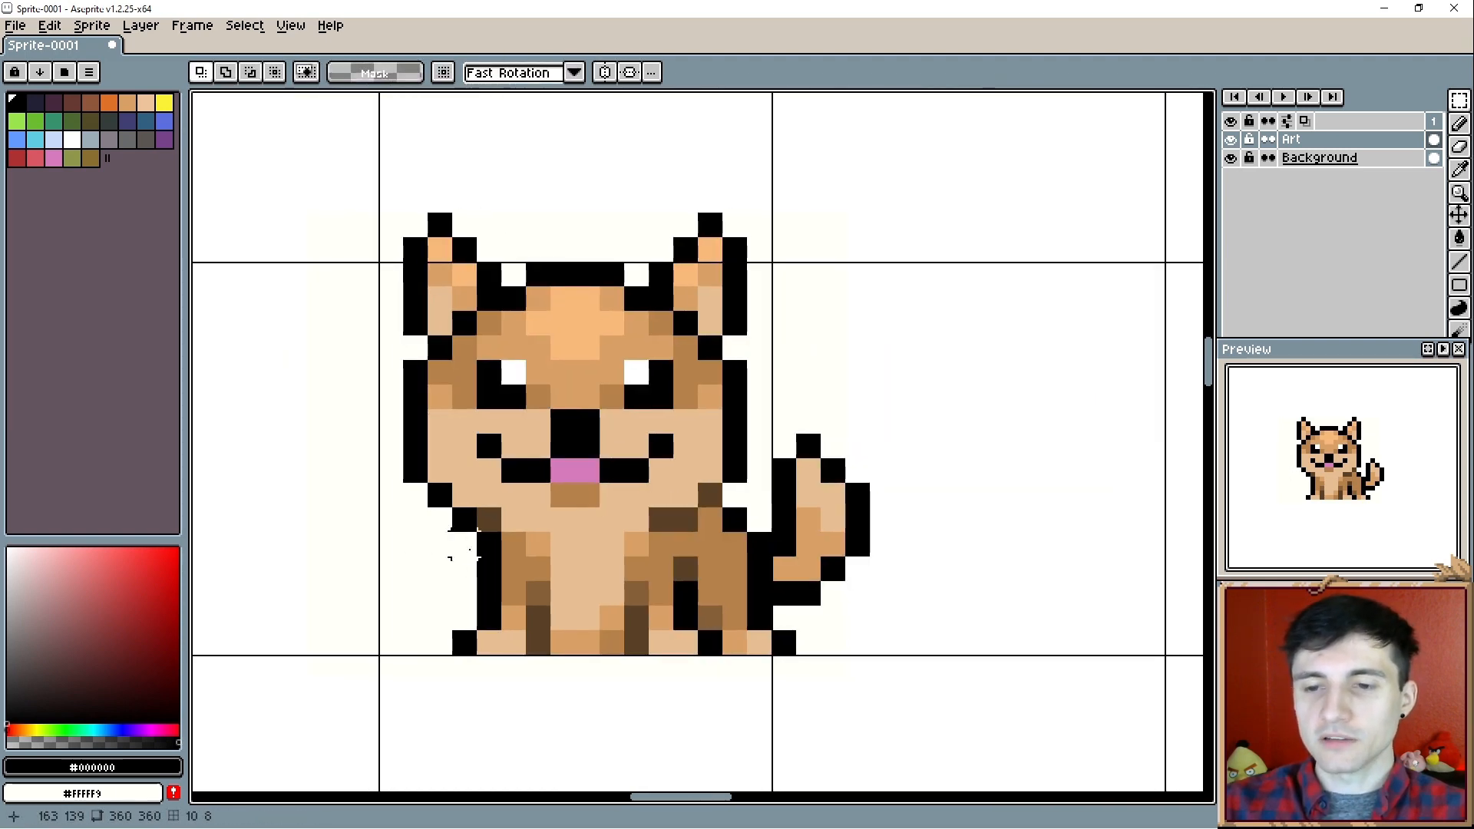
pyautogui.scroll(1, 465, 547)
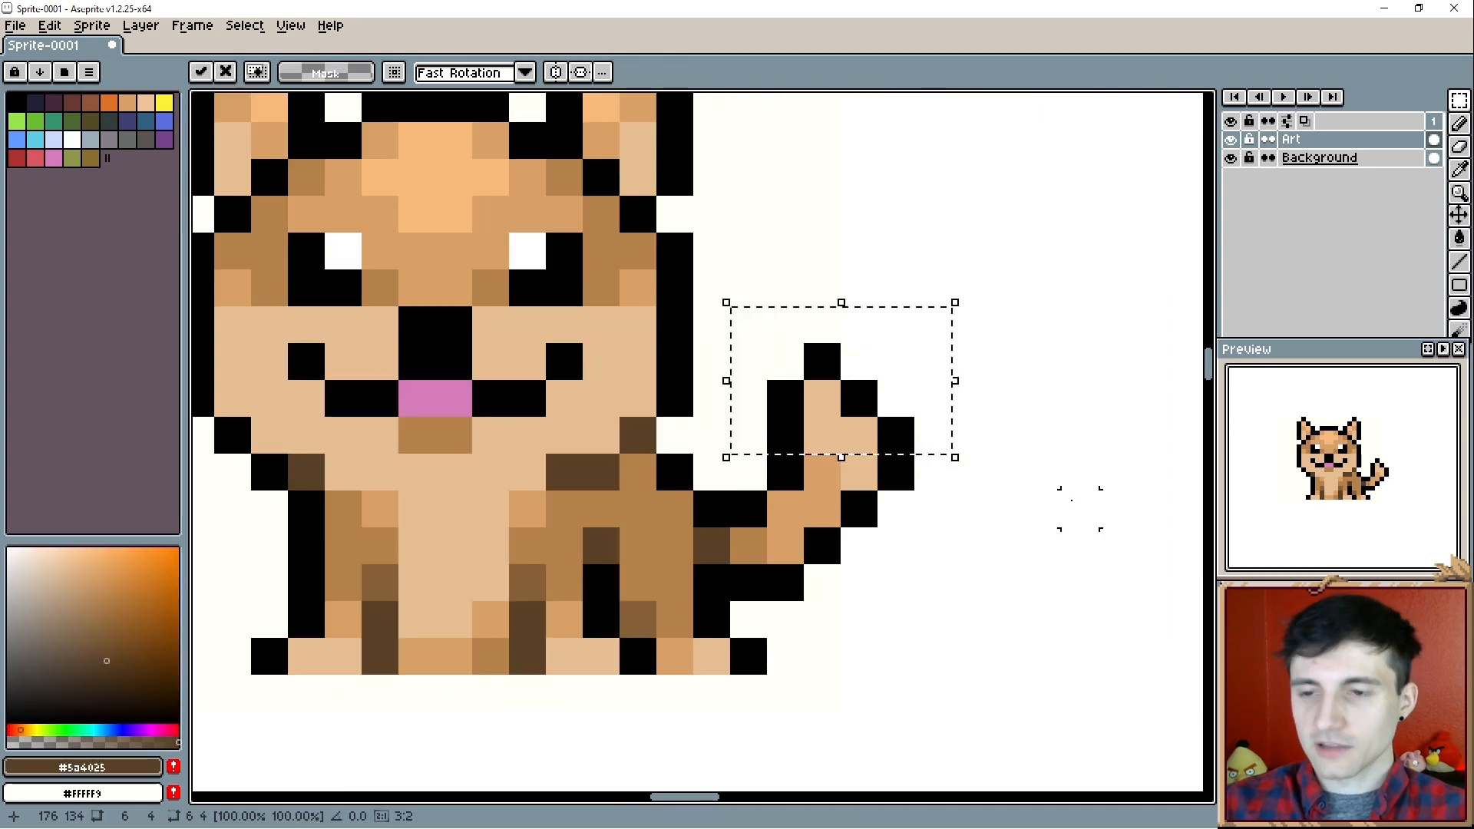
pyautogui.press('Left')
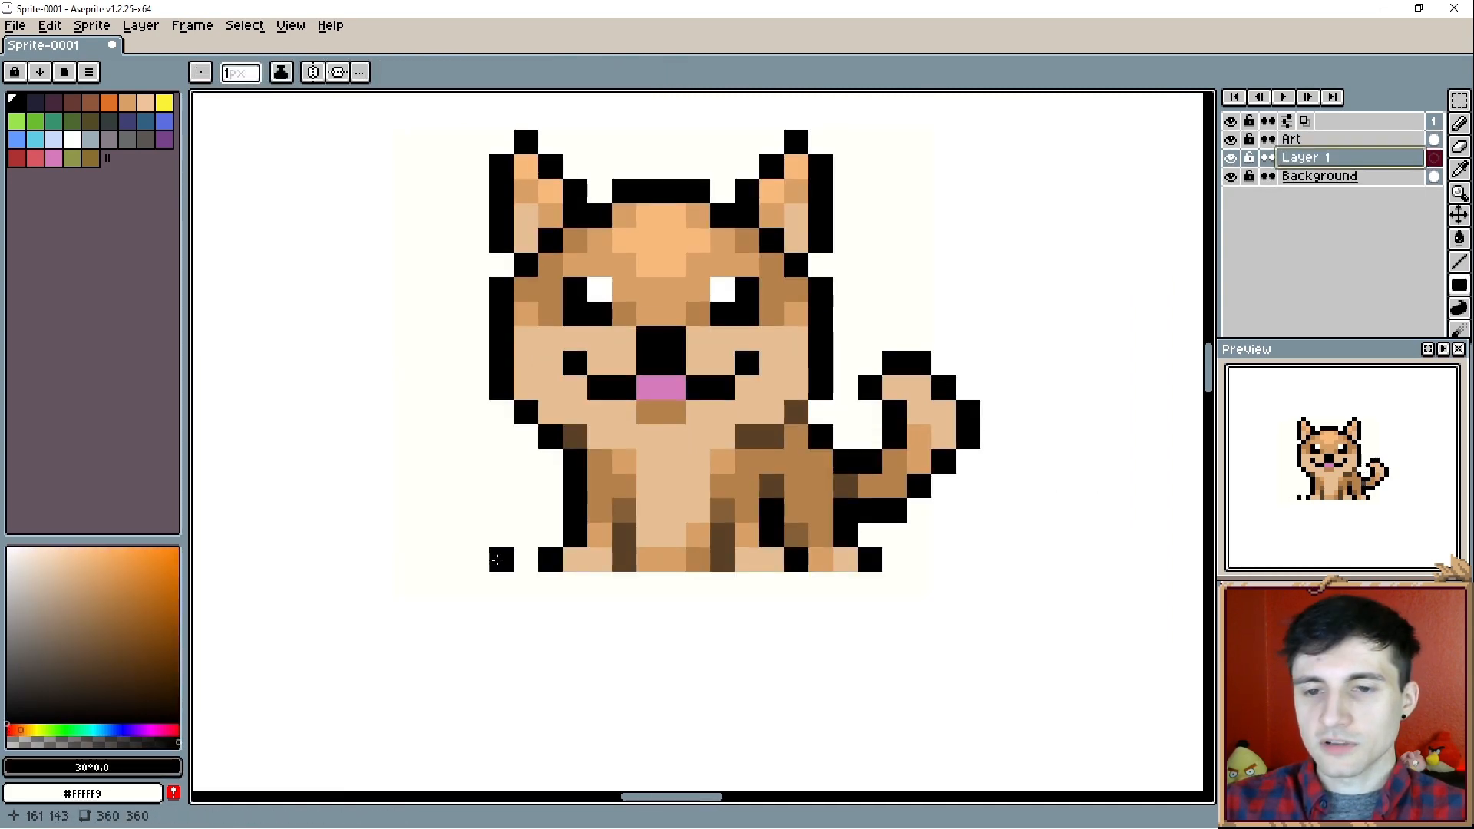
# - Draw a black ground shadow with trimmed corners under the dog on Layer 1, and lower the layer's opacity
pyautogui.moveTo(497, 560)
pyautogui.mouseDown()
pyautogui.moveTo(924, 639)
pyautogui.moveTo(923, 613)
pyautogui.mouseUp()
pyautogui.press('e')
pyautogui.click(501, 560)
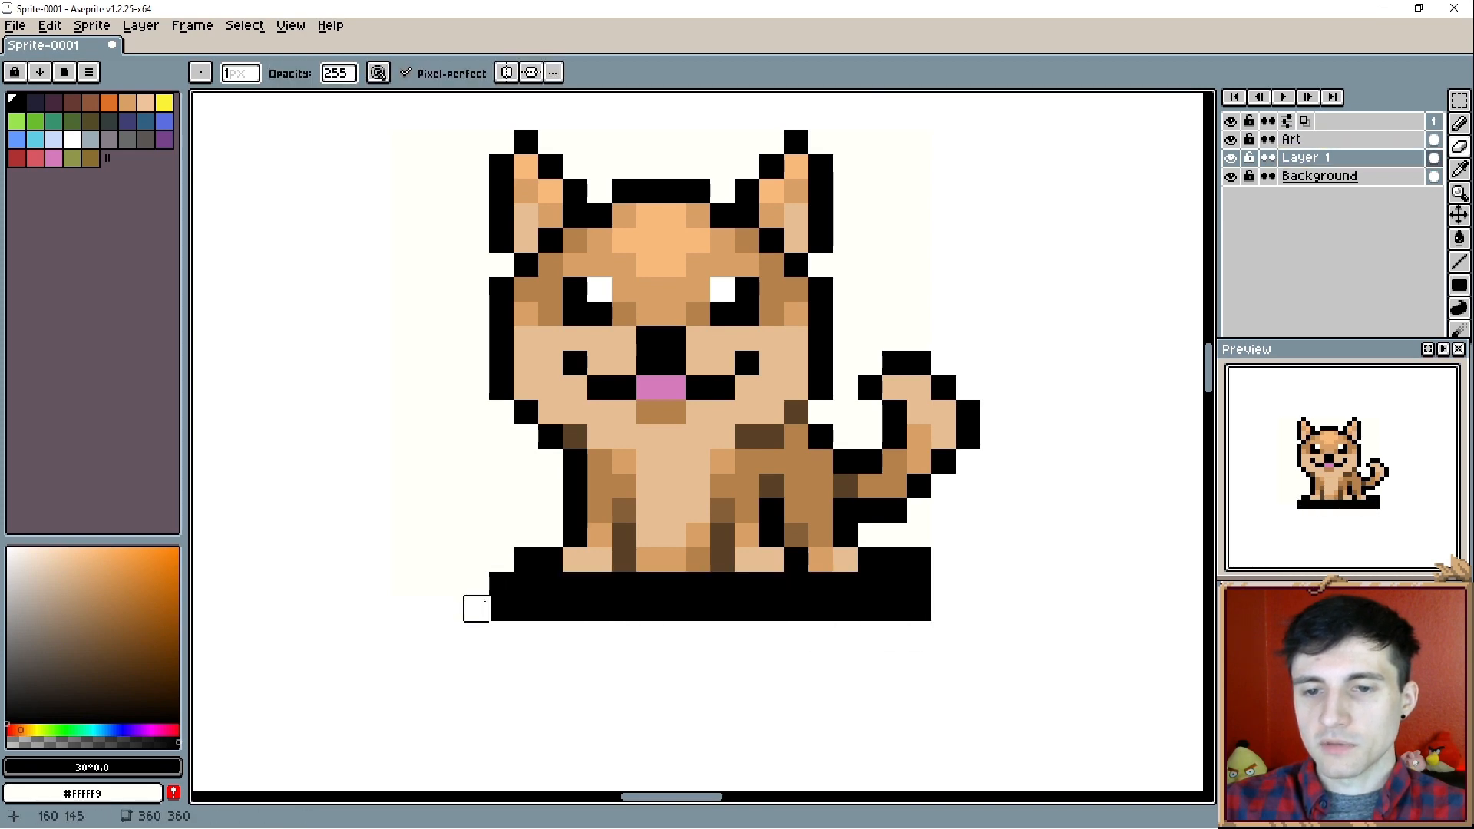
pyautogui.click(500, 609)
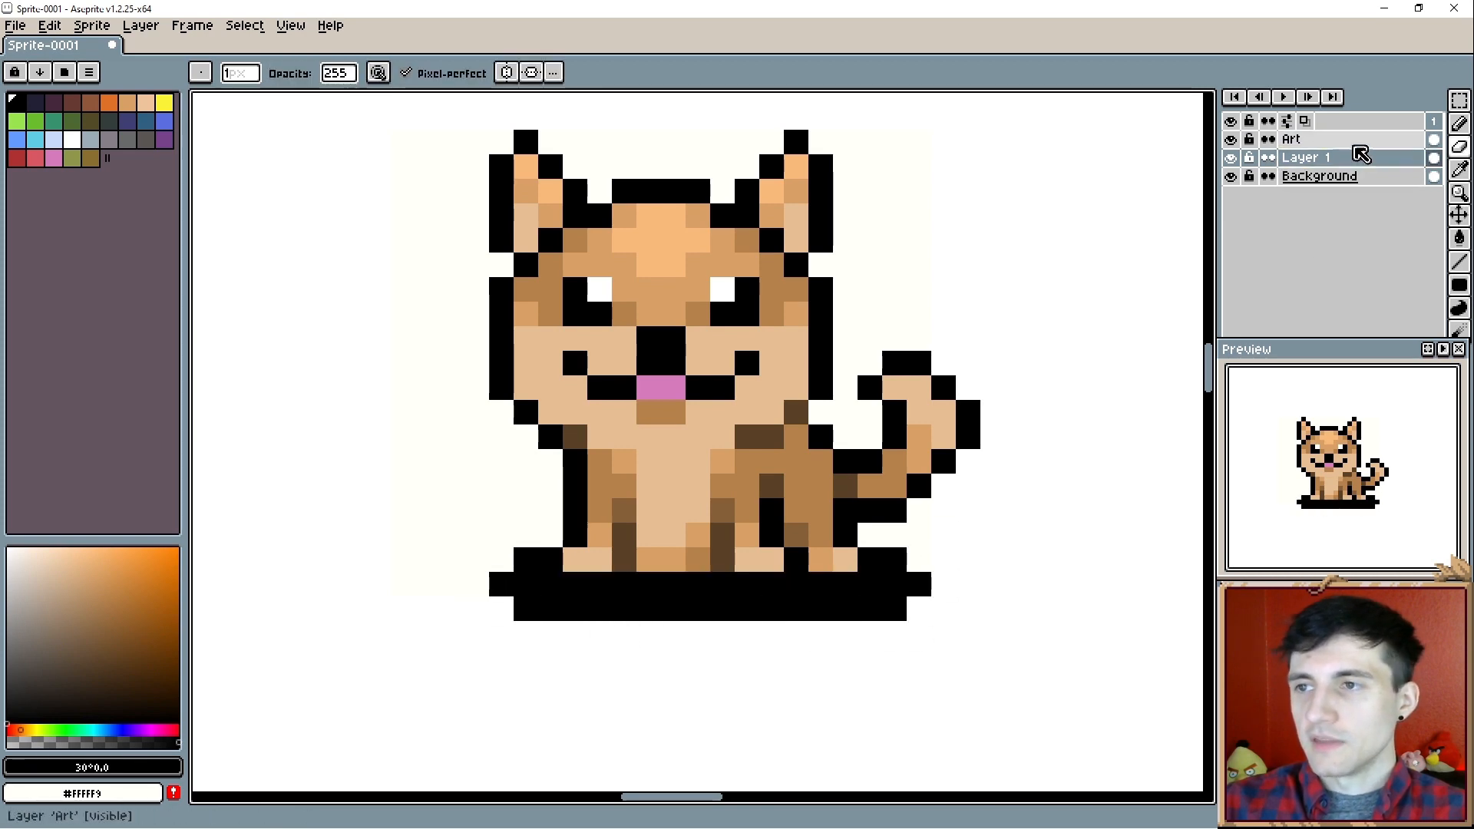
pyautogui.doubleClick(1320, 157)
pyautogui.moveTo(1049, 201); pyautogui.dragTo(1014, 206)
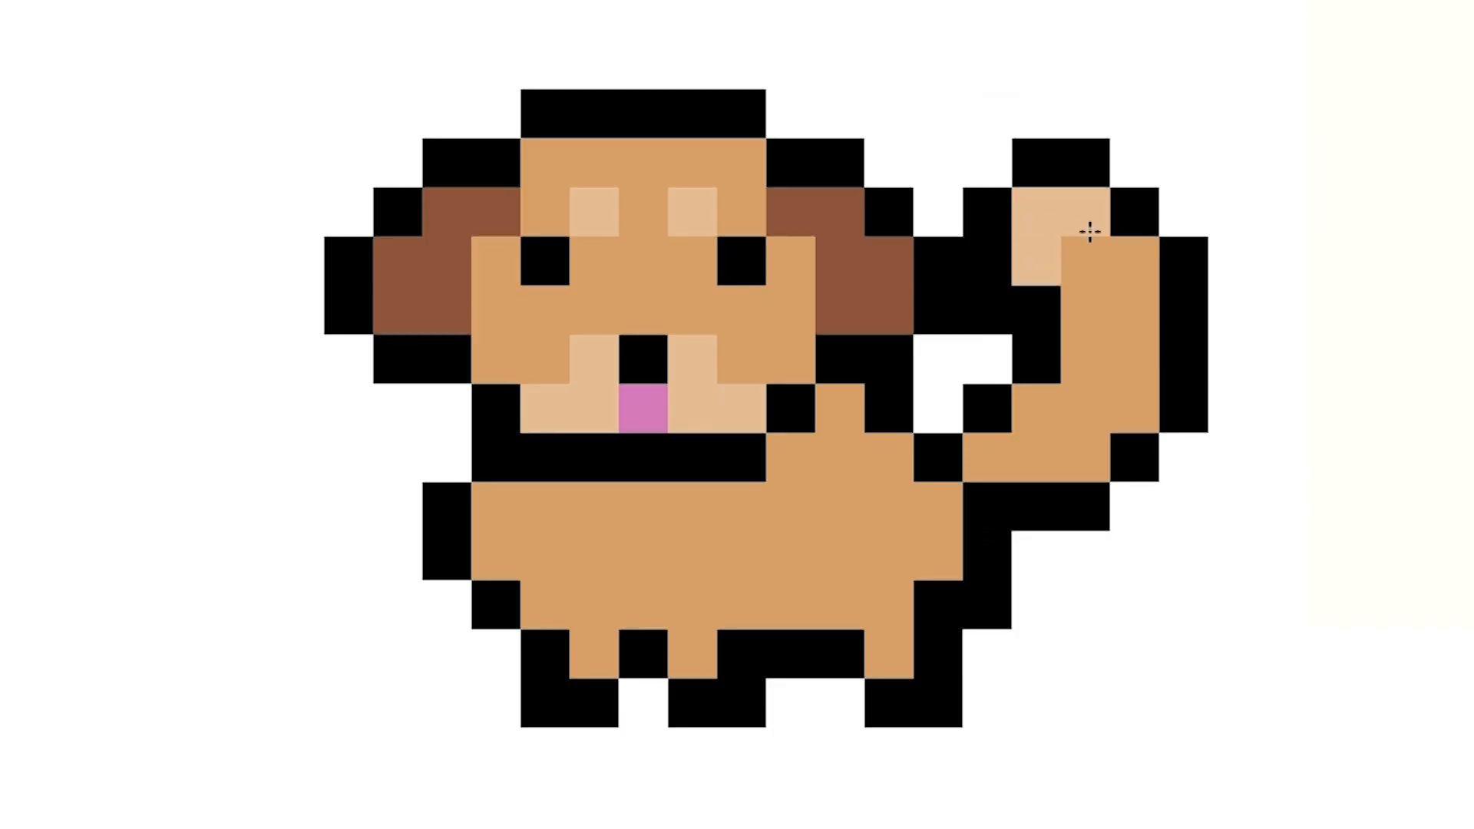
# - Colour the small standing dog's tail tip light tan, and shade its tail base and hind leg in darker brown
pyautogui.moveTo(1090, 227); pyautogui.dragTo(991, 274)
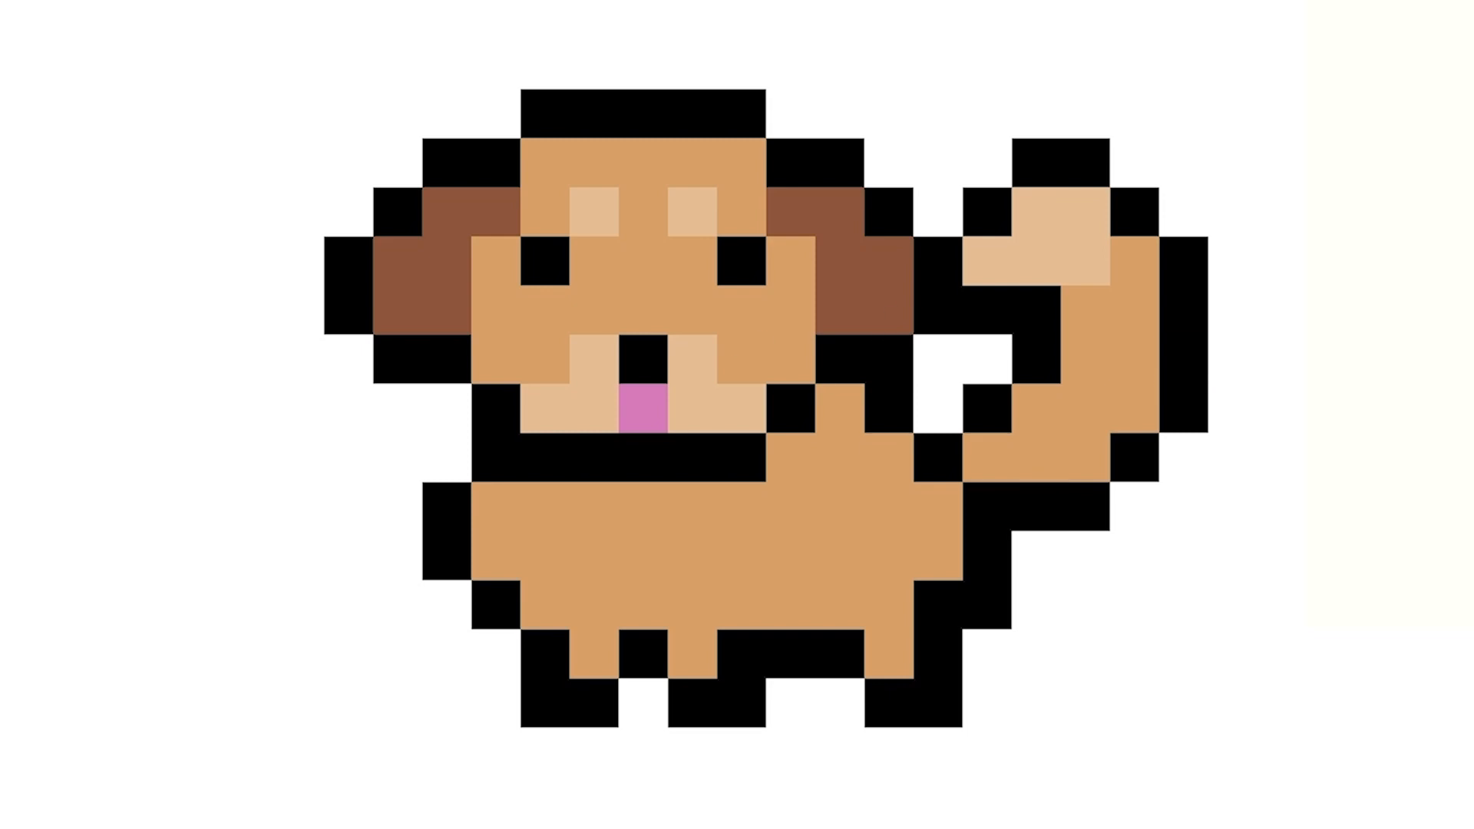
pyautogui.moveTo(991, 455); pyautogui.dragTo(1133, 417)
pyautogui.click(1085, 410)
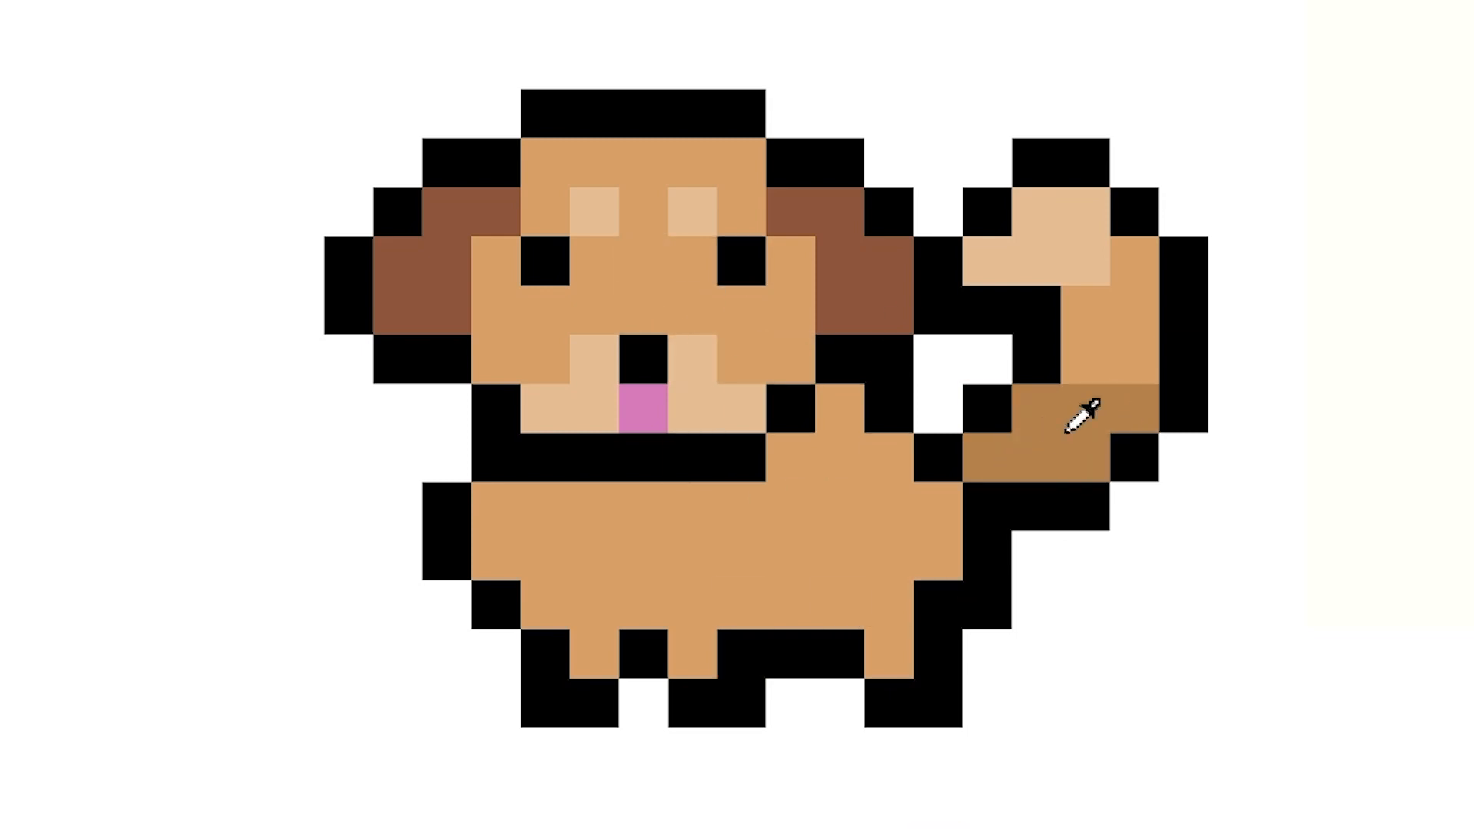
pyautogui.hscroll(1, 766, 659)
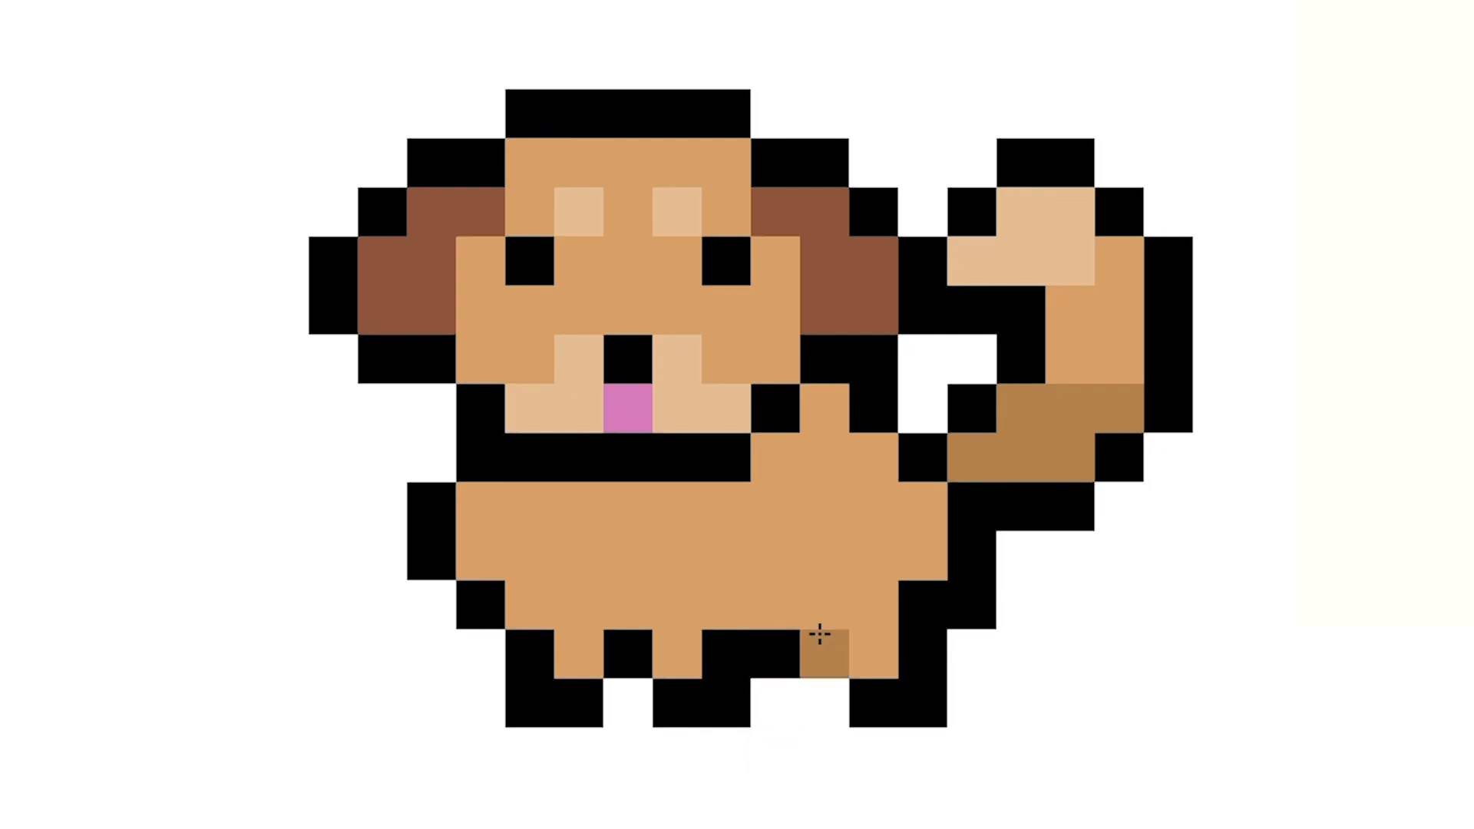
pyautogui.moveTo(820, 633)
pyautogui.mouseDown()
pyautogui.moveTo(799, 461)
pyautogui.moveTo(919, 519)
pyautogui.moveTo(721, 550)
pyautogui.moveTo(823, 696)
pyautogui.mouseUp()
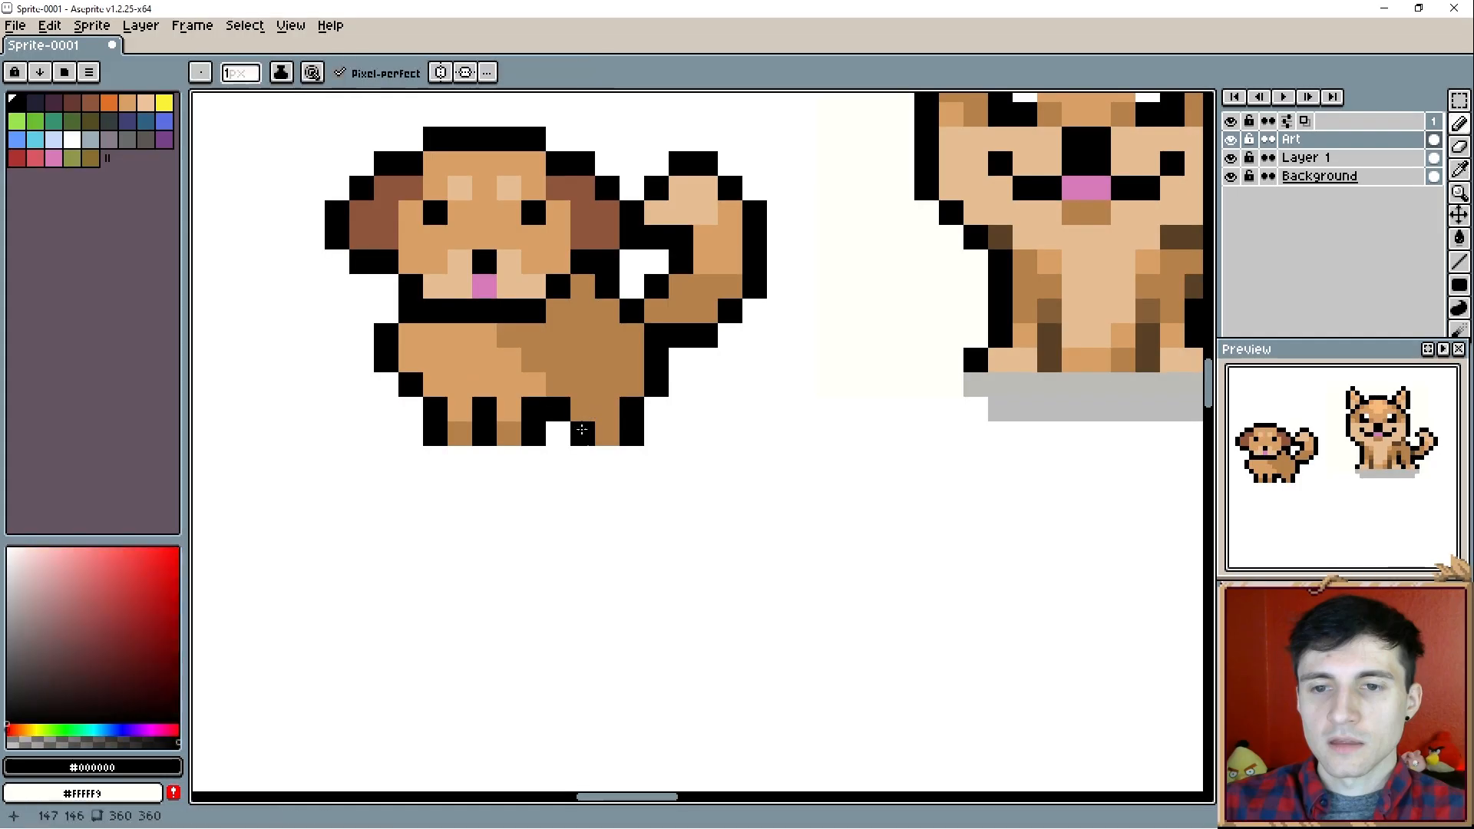
# - Sketch a tapered black outline with a filled tip below the small dog, flanked by curved lines on both sides
pyautogui.scroll(-3, 582, 431)
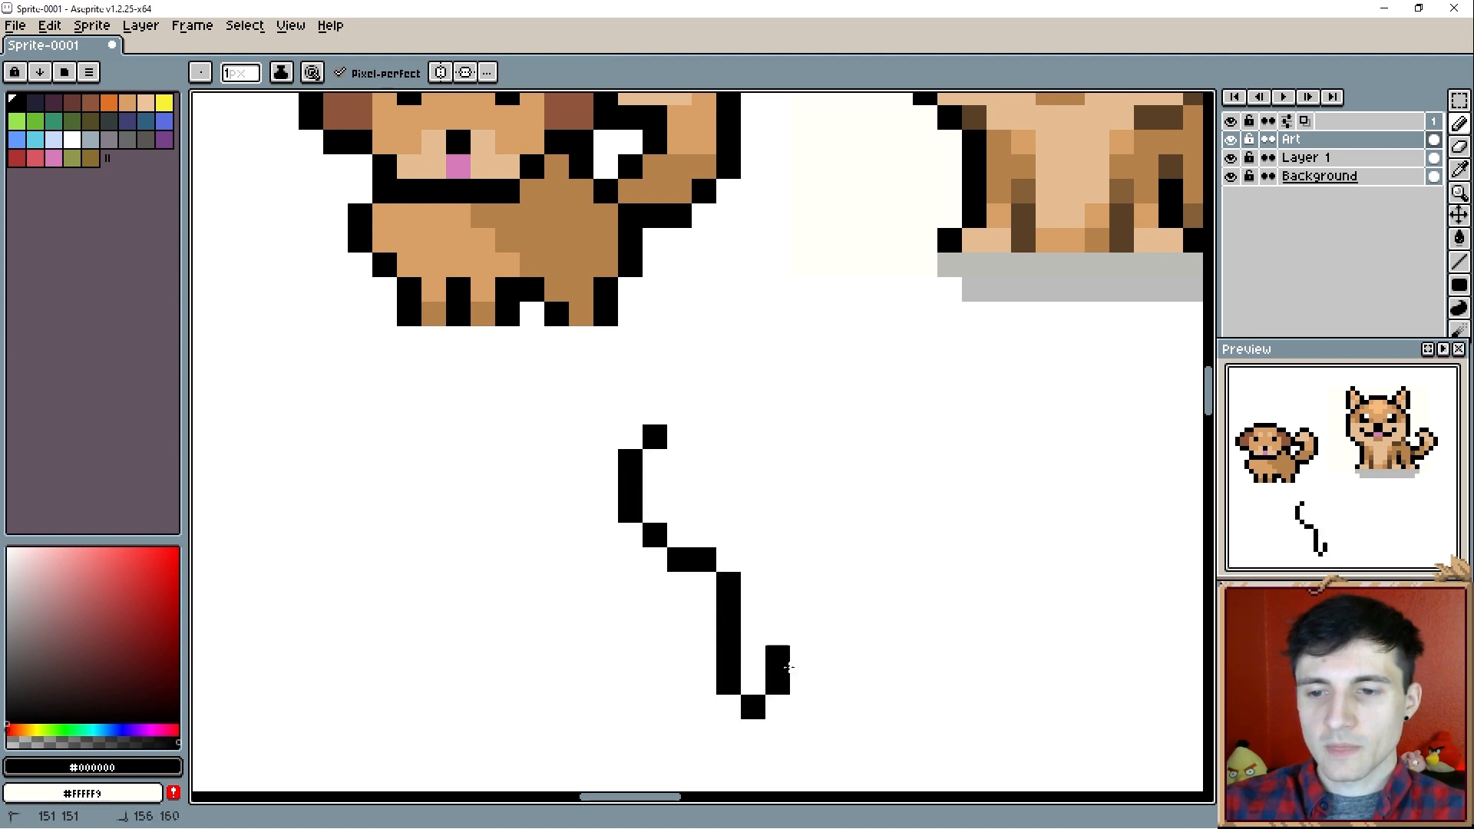
pyautogui.moveTo(788, 667); pyautogui.dragTo(831, 560)
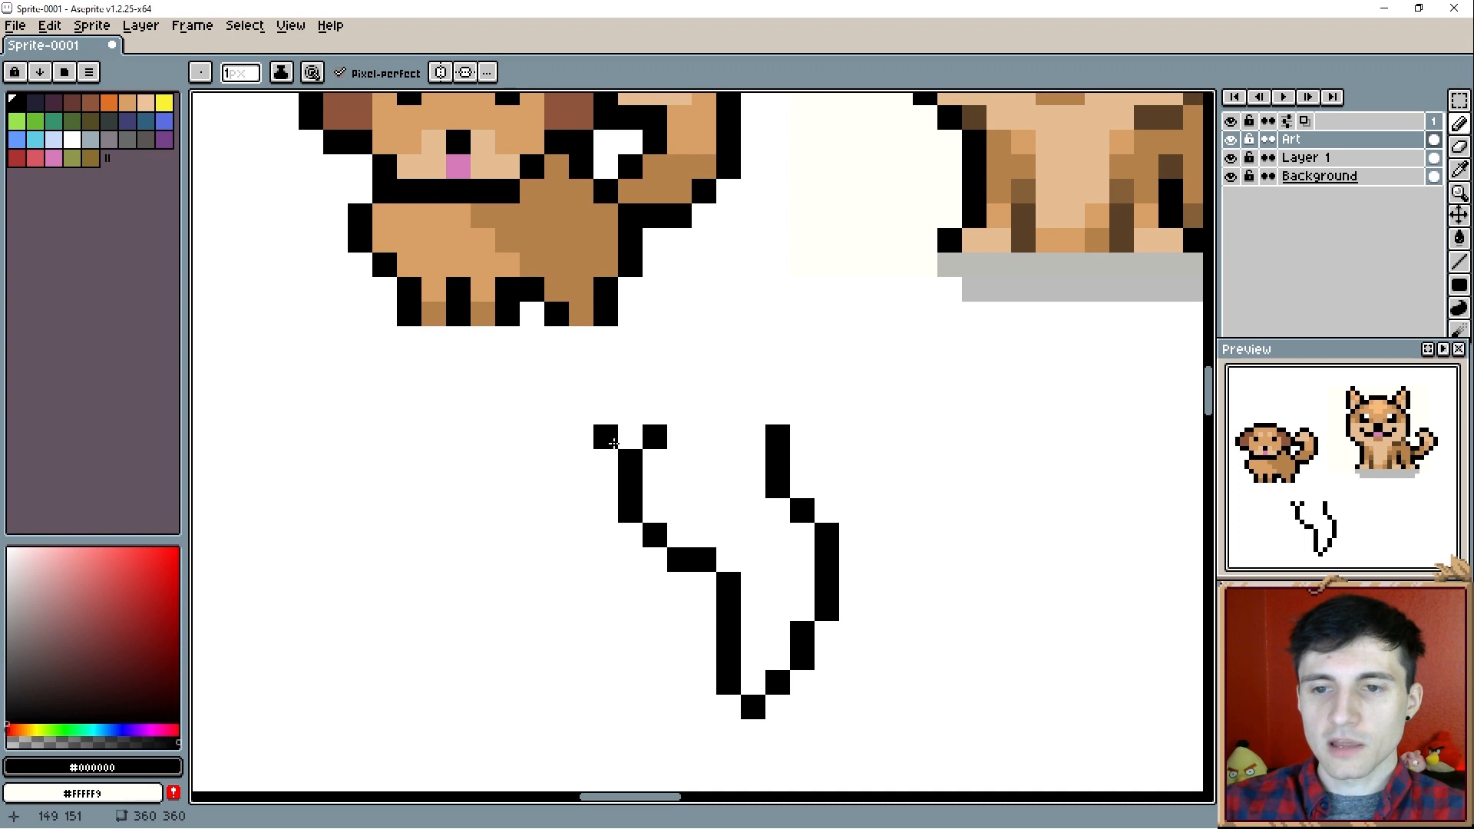
pyautogui.moveTo(582, 435); pyautogui.dragTo(572, 570)
pyautogui.scroll(-3, 622, 619)
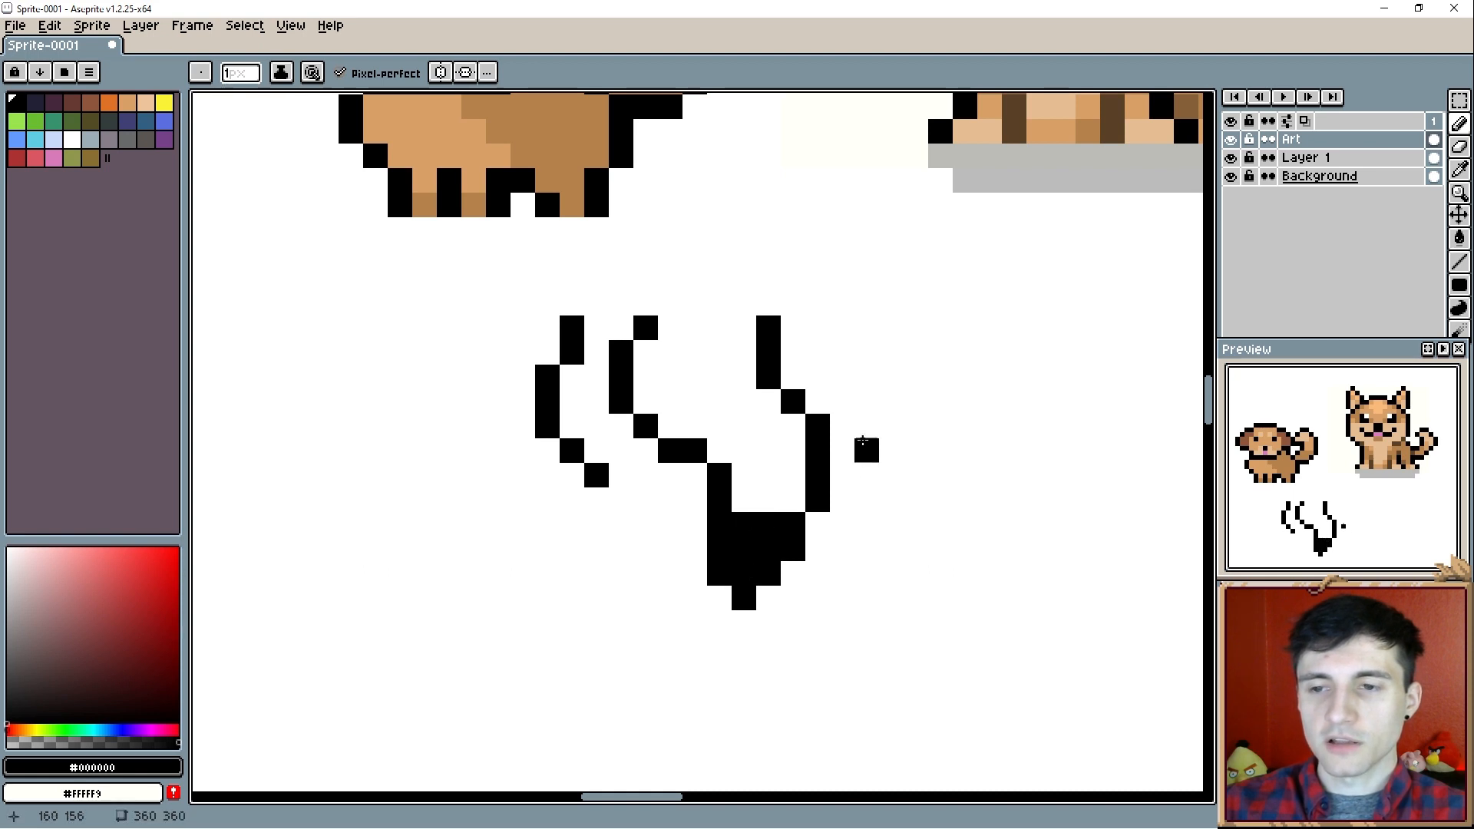
pyautogui.moveTo(846, 375); pyautogui.dragTo(893, 499)
pyautogui.scroll(3, 740, 592)
# - Select the whole black sketch below the small dog and delete it
pyautogui.press('m')
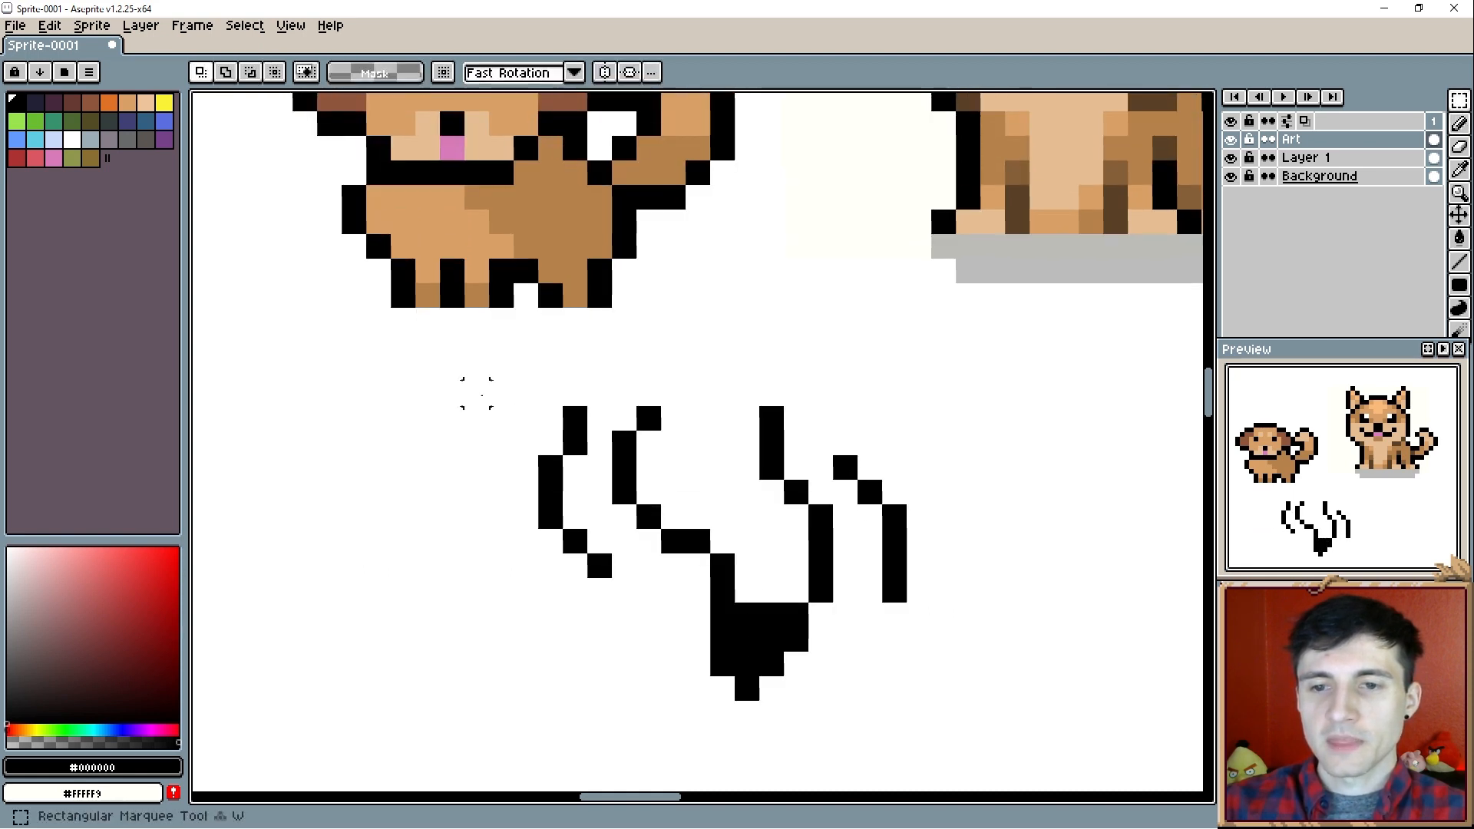
pyautogui.moveTo(475, 367)
pyautogui.mouseDown()
pyautogui.moveTo(869, 713)
pyautogui.moveTo(955, 750)
pyautogui.mouseUp()
pyautogui.press('Delete')
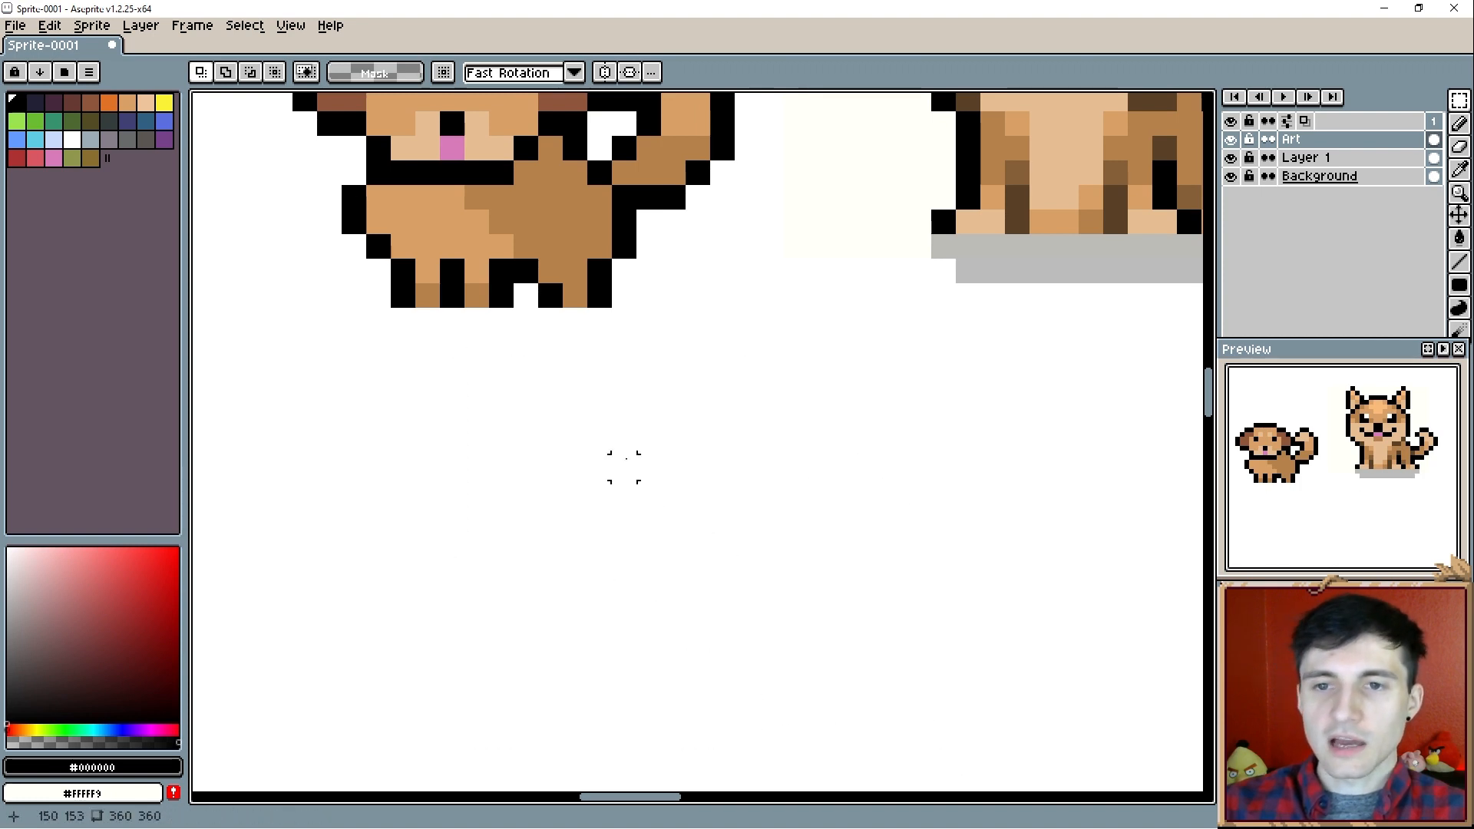
# - Sketch a small leg fragment below the small dog with black outline pixels and a #b5814b brown fill
pyautogui.press('b')
pyautogui.click(648, 490)
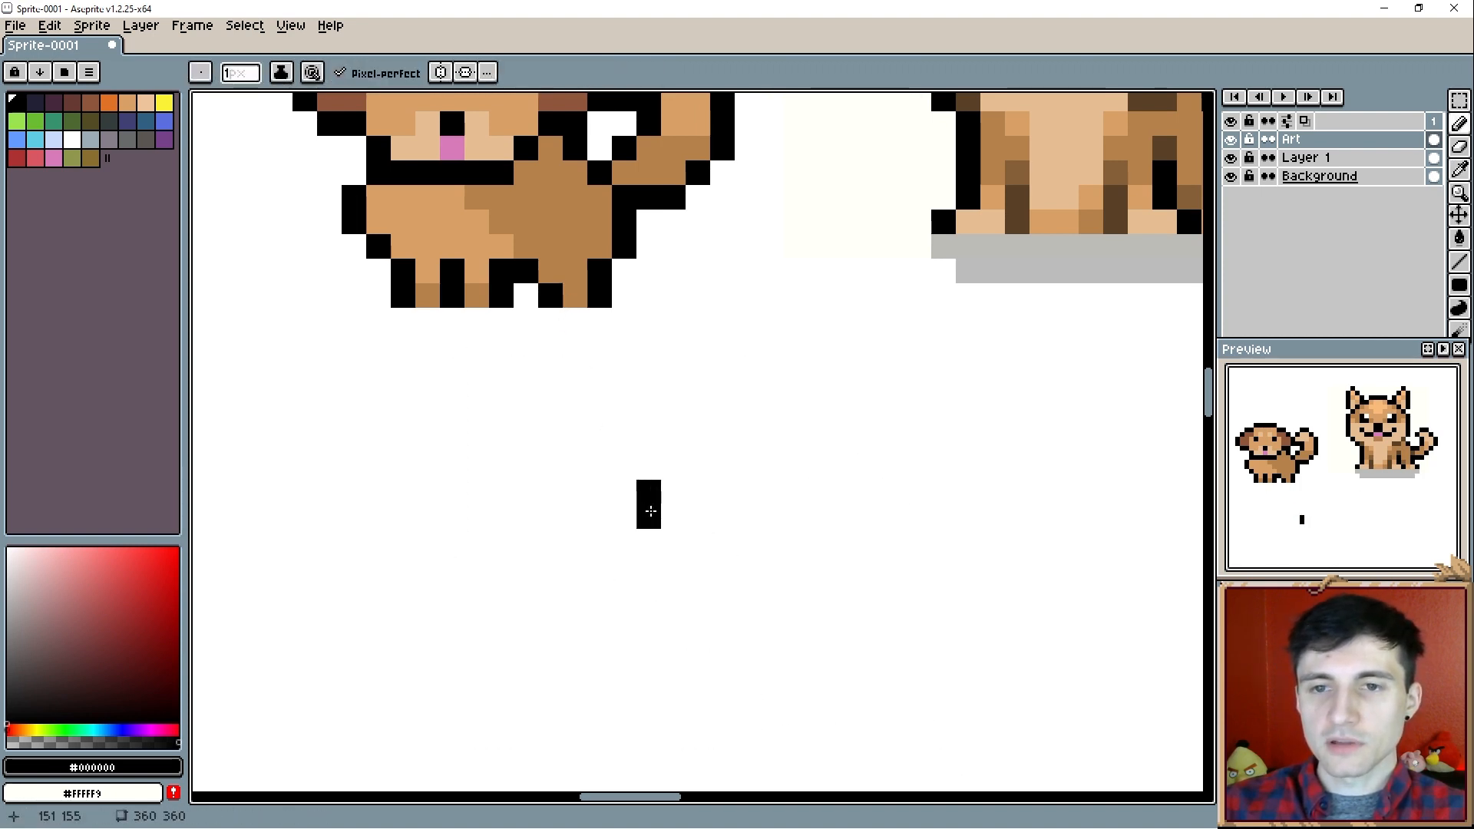
pyautogui.moveTo(673, 516); pyautogui.dragTo(704, 516)
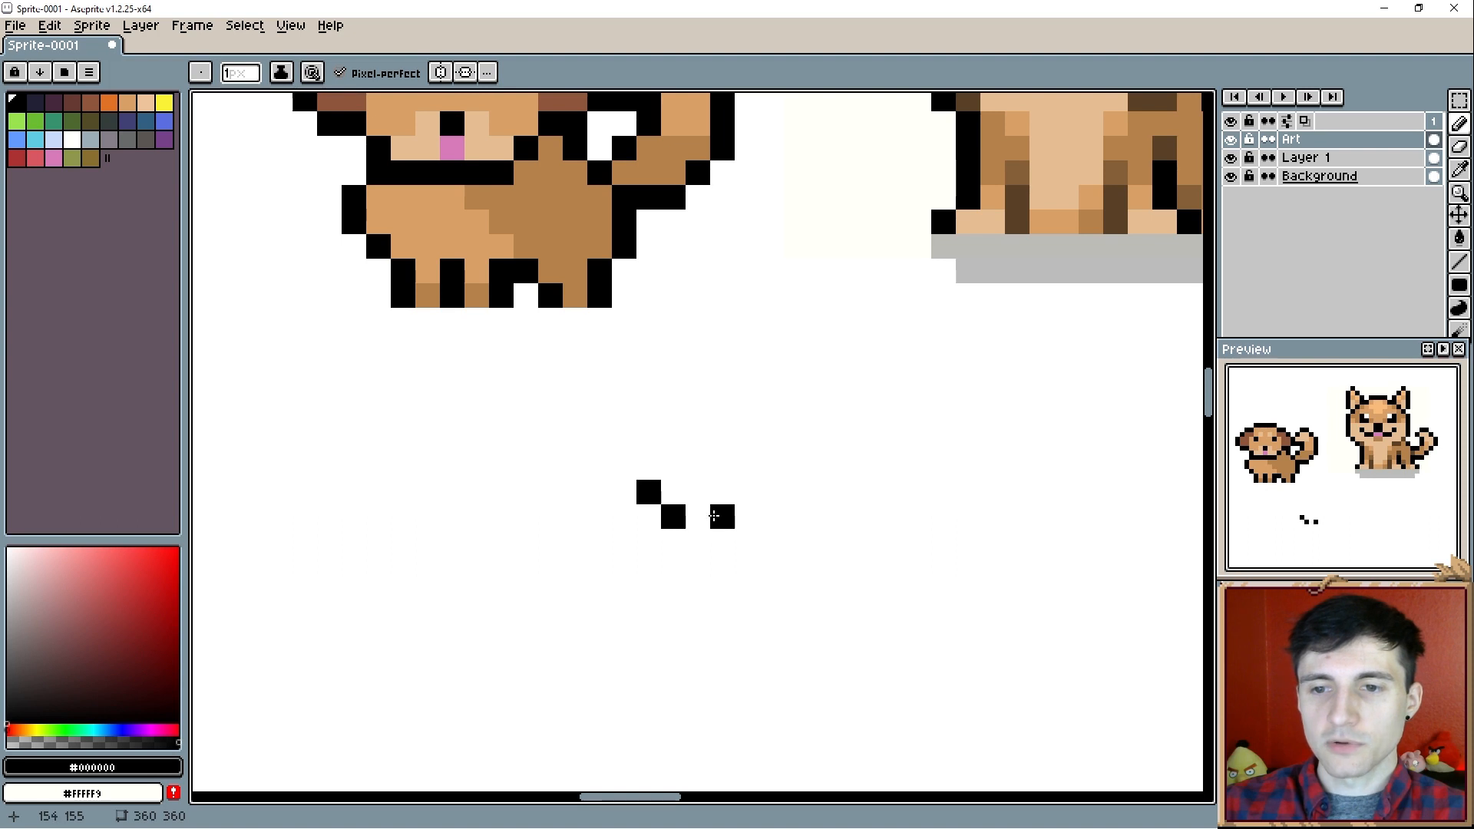
pyautogui.keyDown('alt'); pyautogui.click(592, 214); pyautogui.keyUp('alt')
pyautogui.click(654, 466)
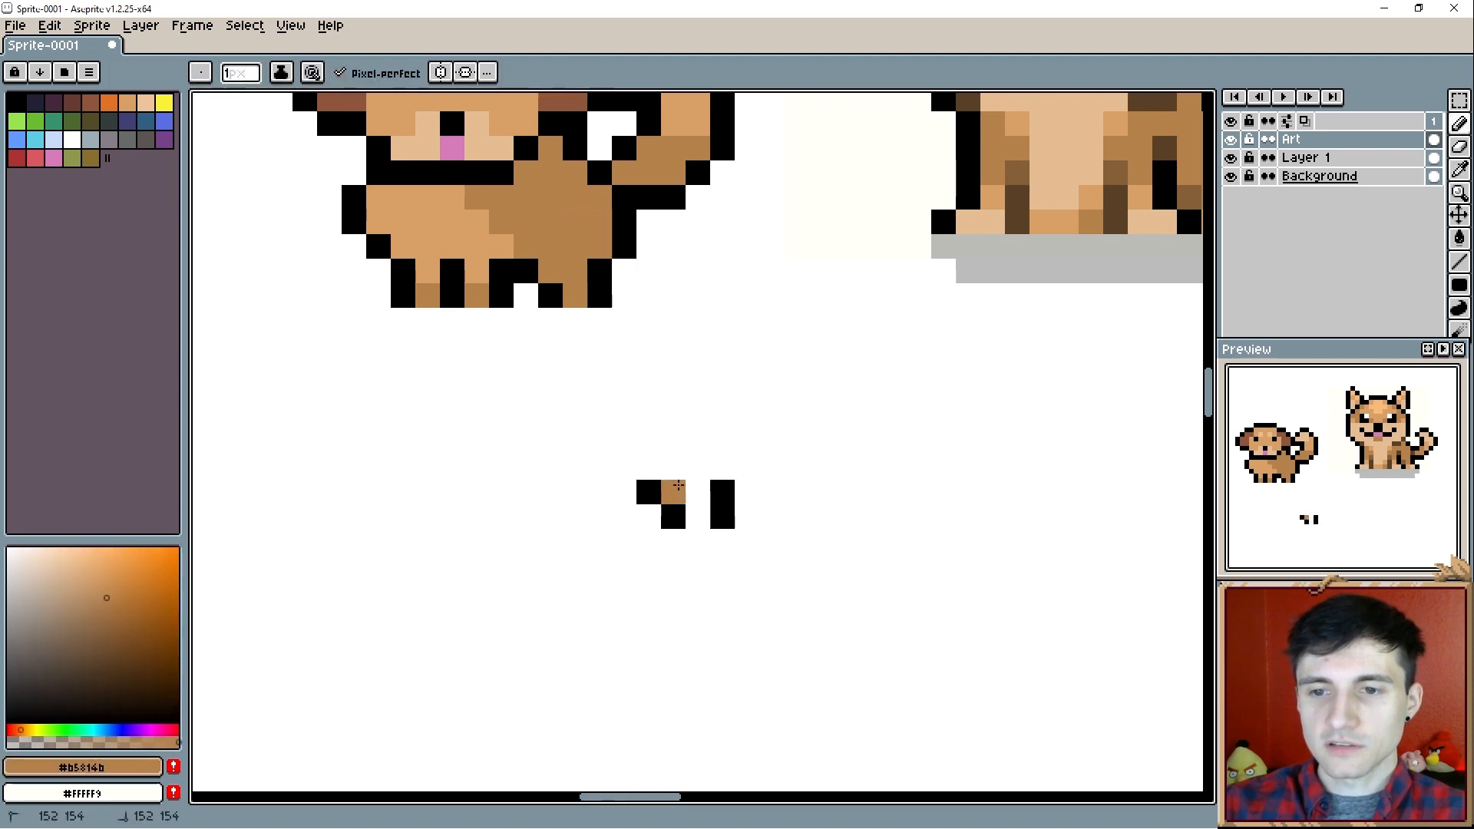
pyautogui.scroll(3, 709, 568)
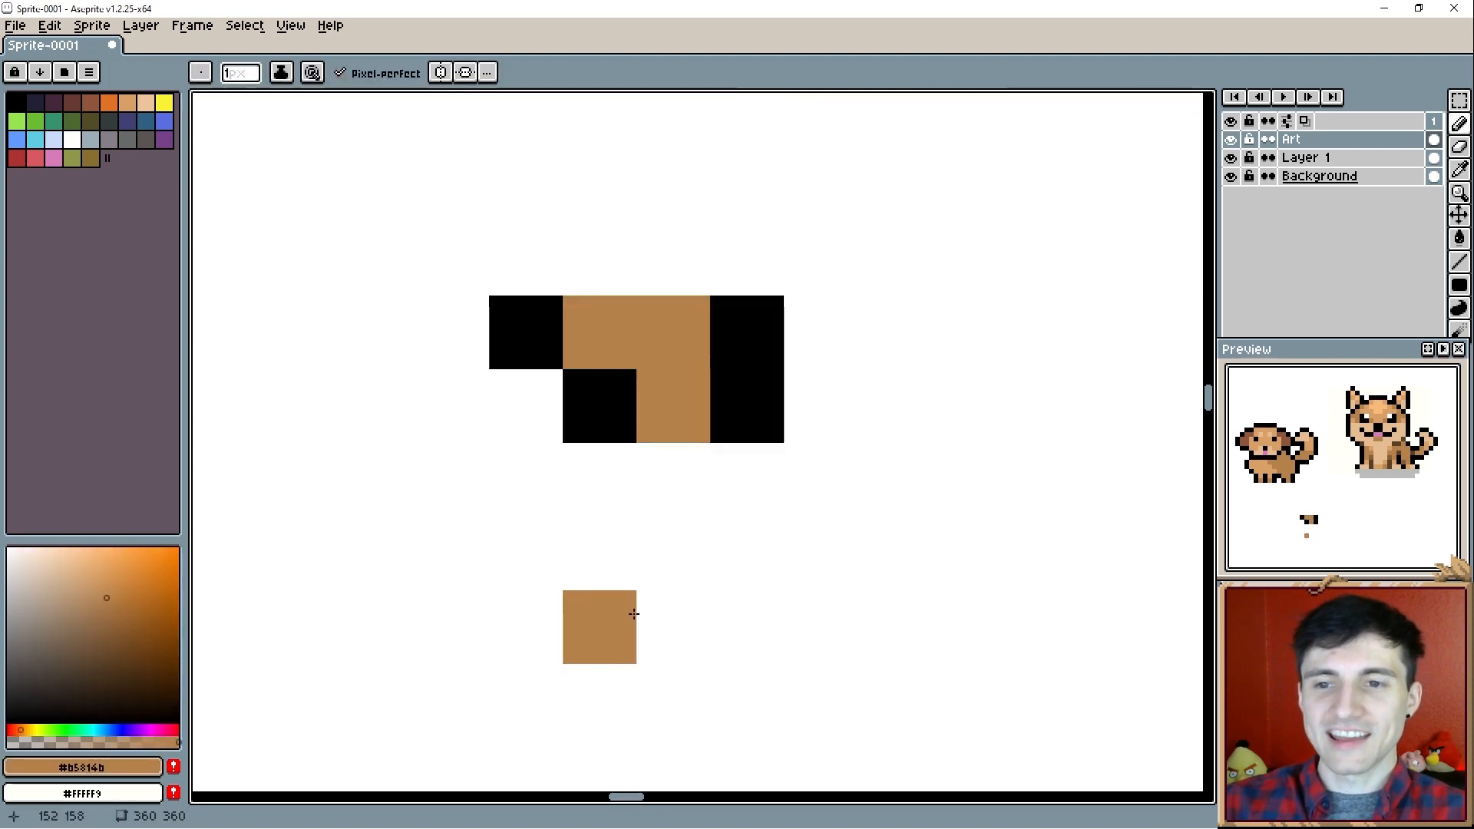
pyautogui.scroll(-1, 634, 614)
pyautogui.click(609, 387)
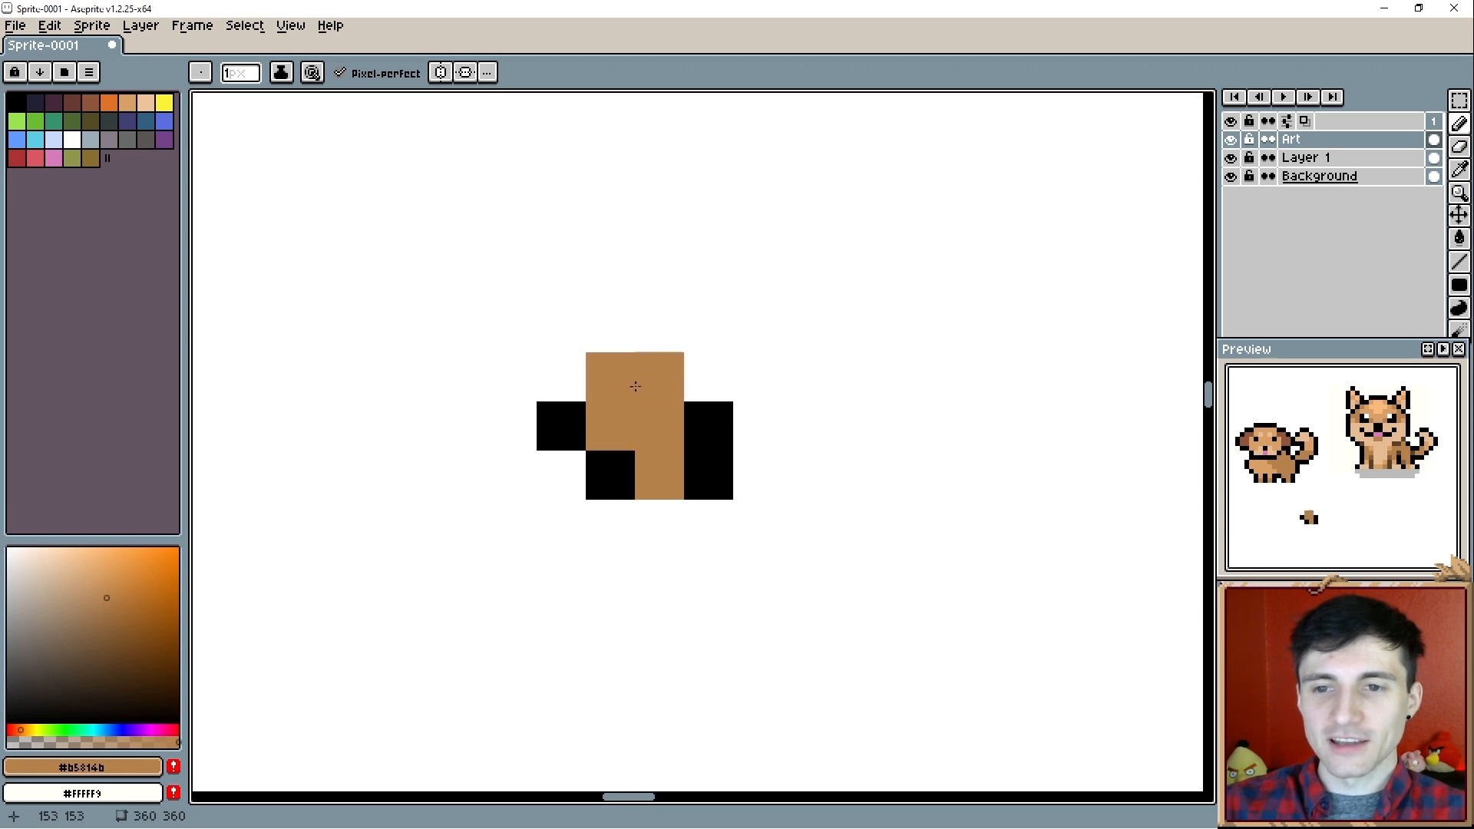
pyautogui.keyDown('alt'); pyautogui.click(567, 404); pyautogui.keyUp('alt')
pyautogui.click(561, 377)
pyautogui.click(610, 328)
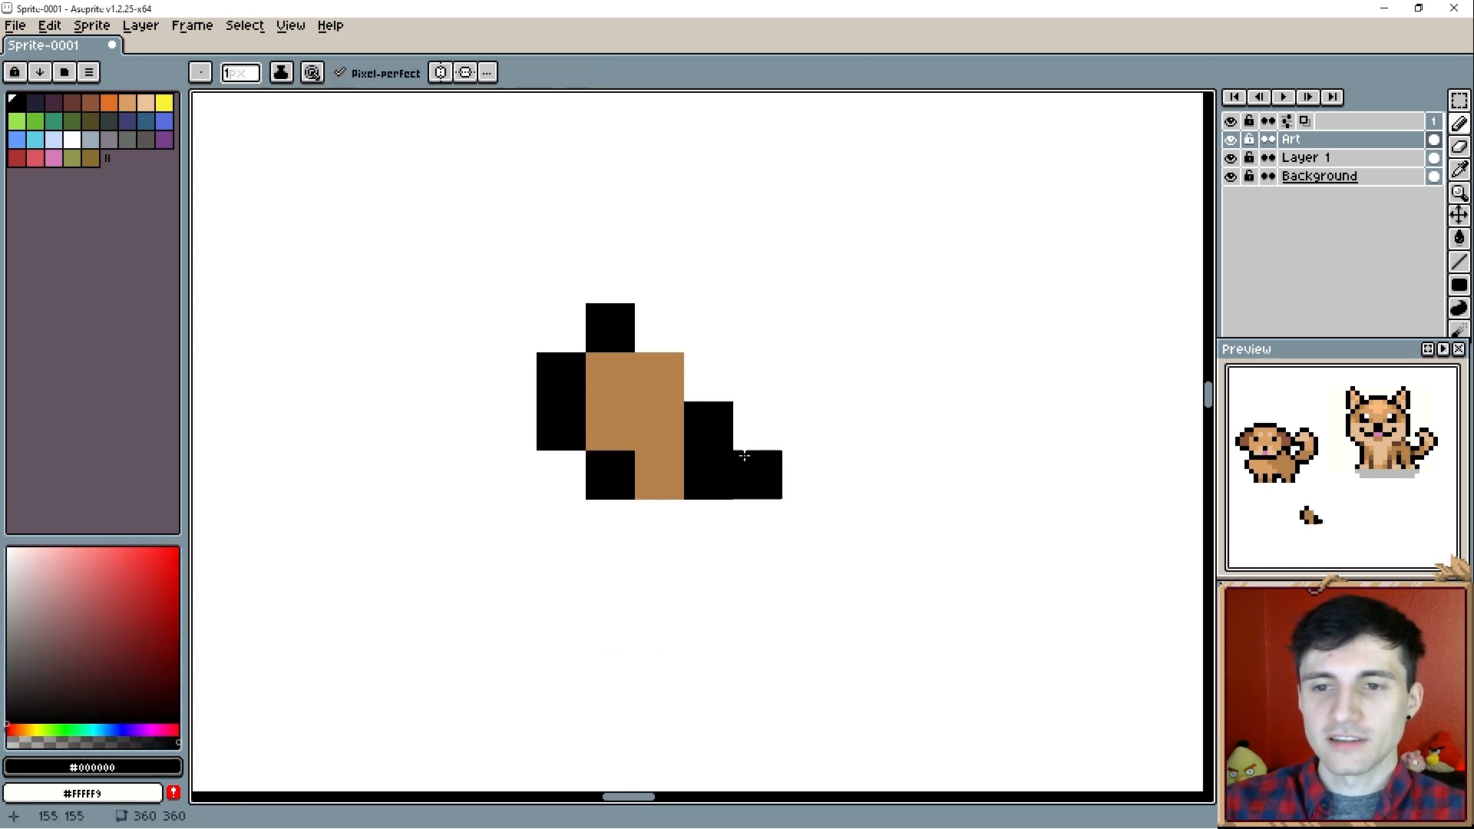
# - Select the small leg fragment below the dog and delete it
pyautogui.press('m')
pyautogui.moveTo(490, 257); pyautogui.dragTo(728, 495)
pyautogui.press('Delete')
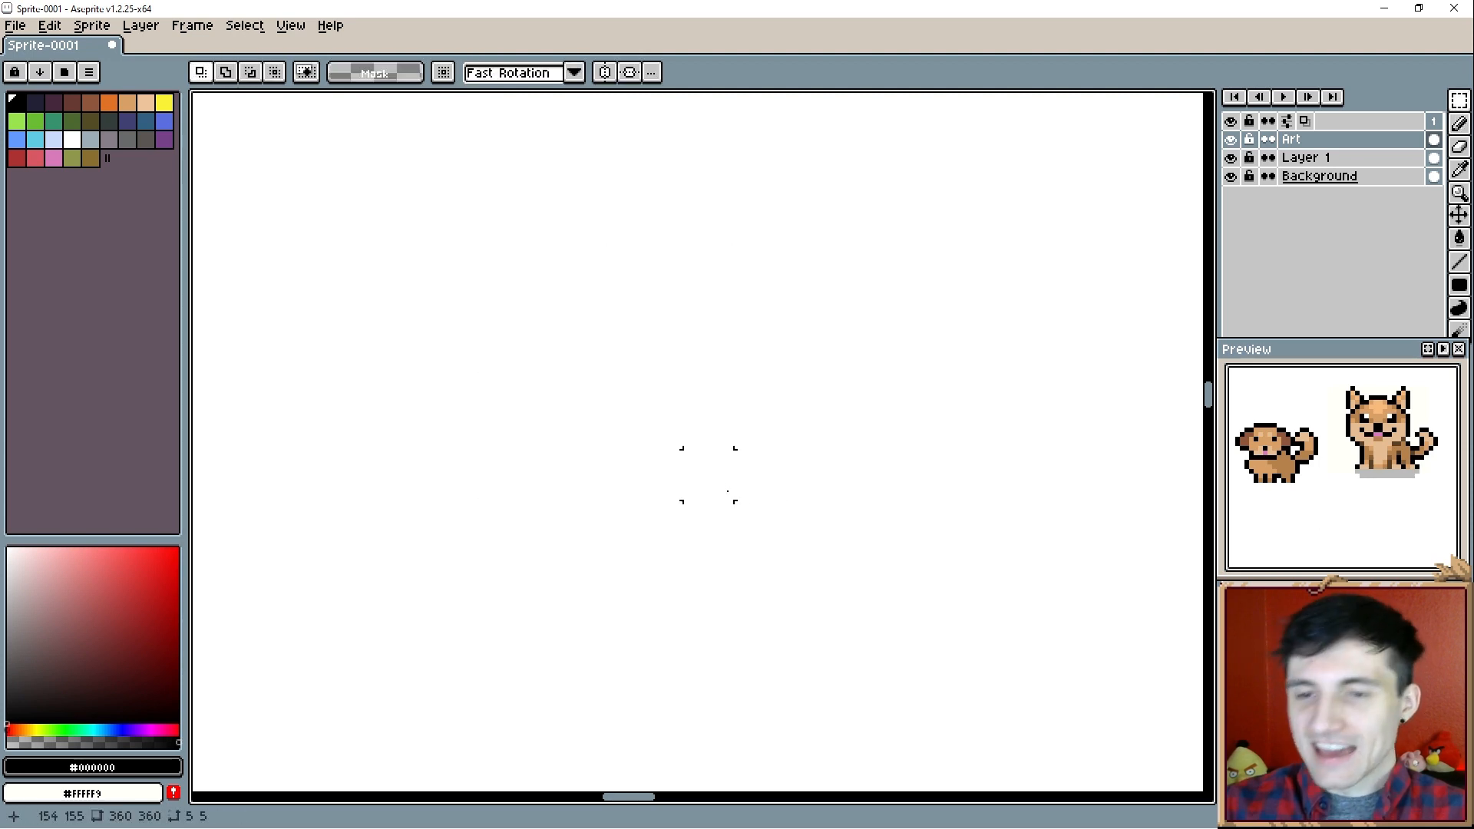
pyautogui.scroll(-6, 576, 418)
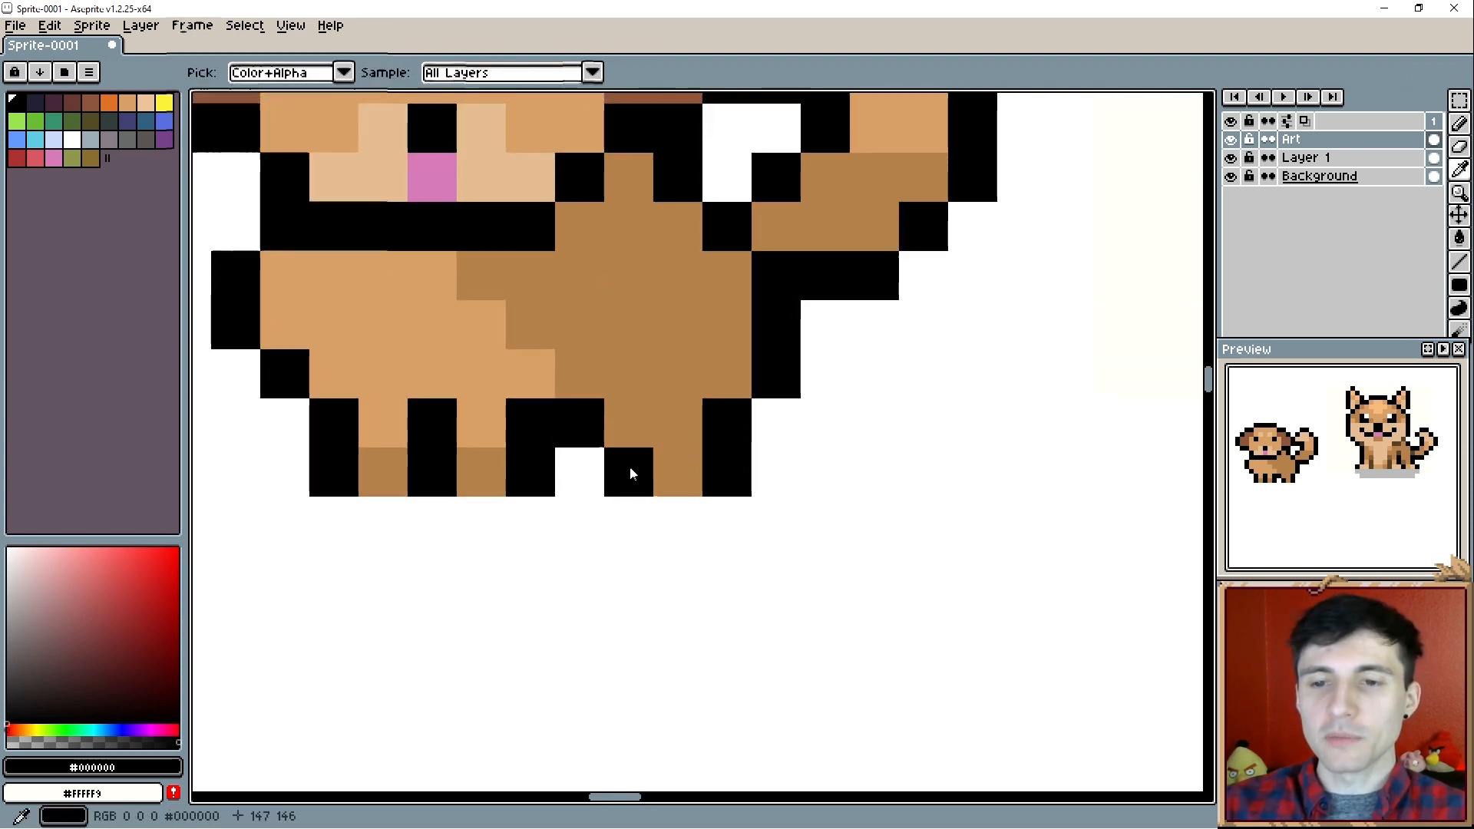
pyautogui.hotkey('alt', 'r')
pyautogui.scroll(2, 581, 454)
pyautogui.keyDown('alt'); pyautogui.click(608, 447); pyautogui.keyUp('alt')
pyautogui.press('r')
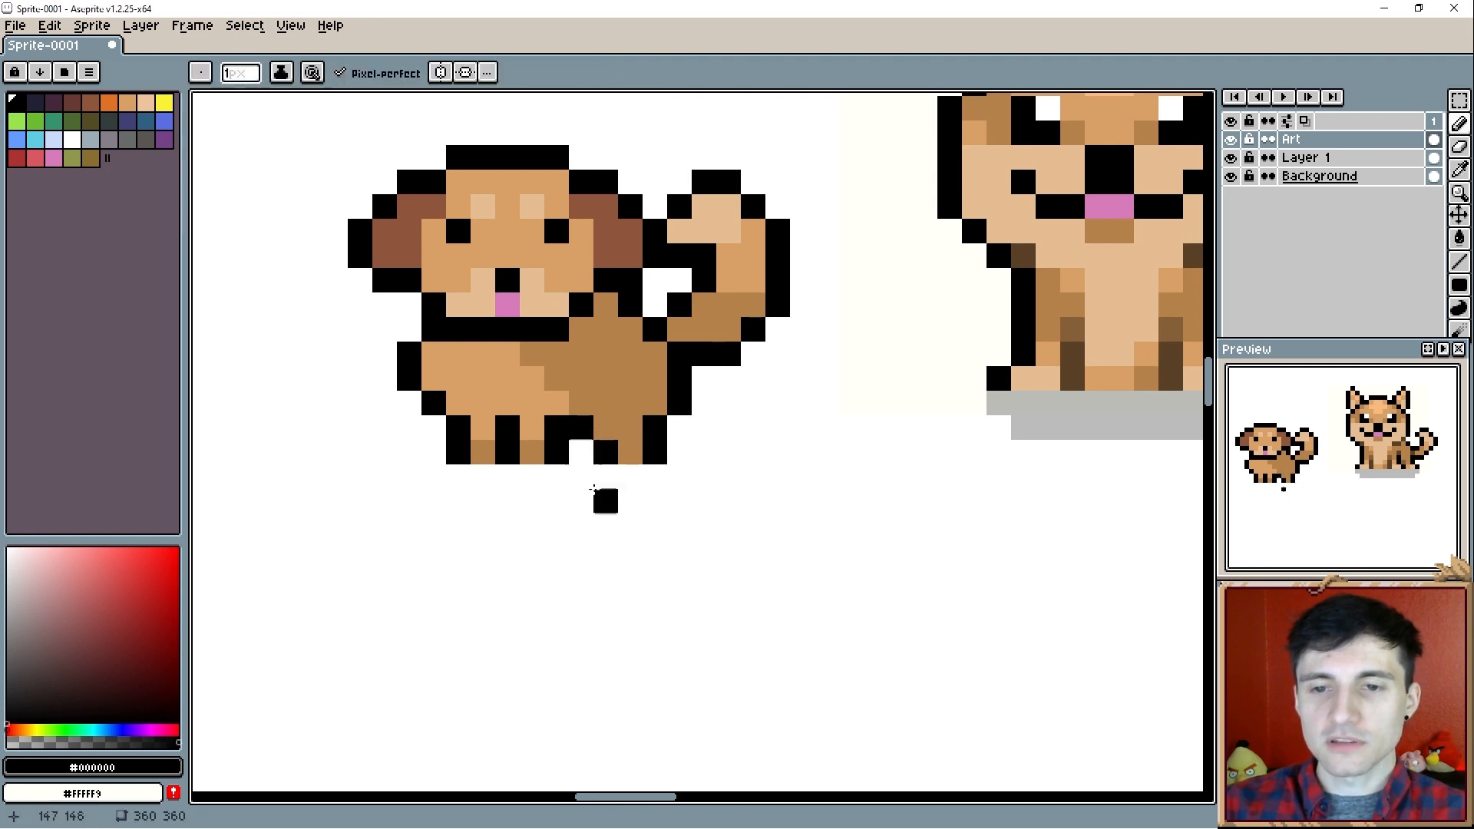
pyautogui.scroll(1, 596, 548)
pyautogui.moveTo(597, 527); pyautogui.dragTo(641, 631)
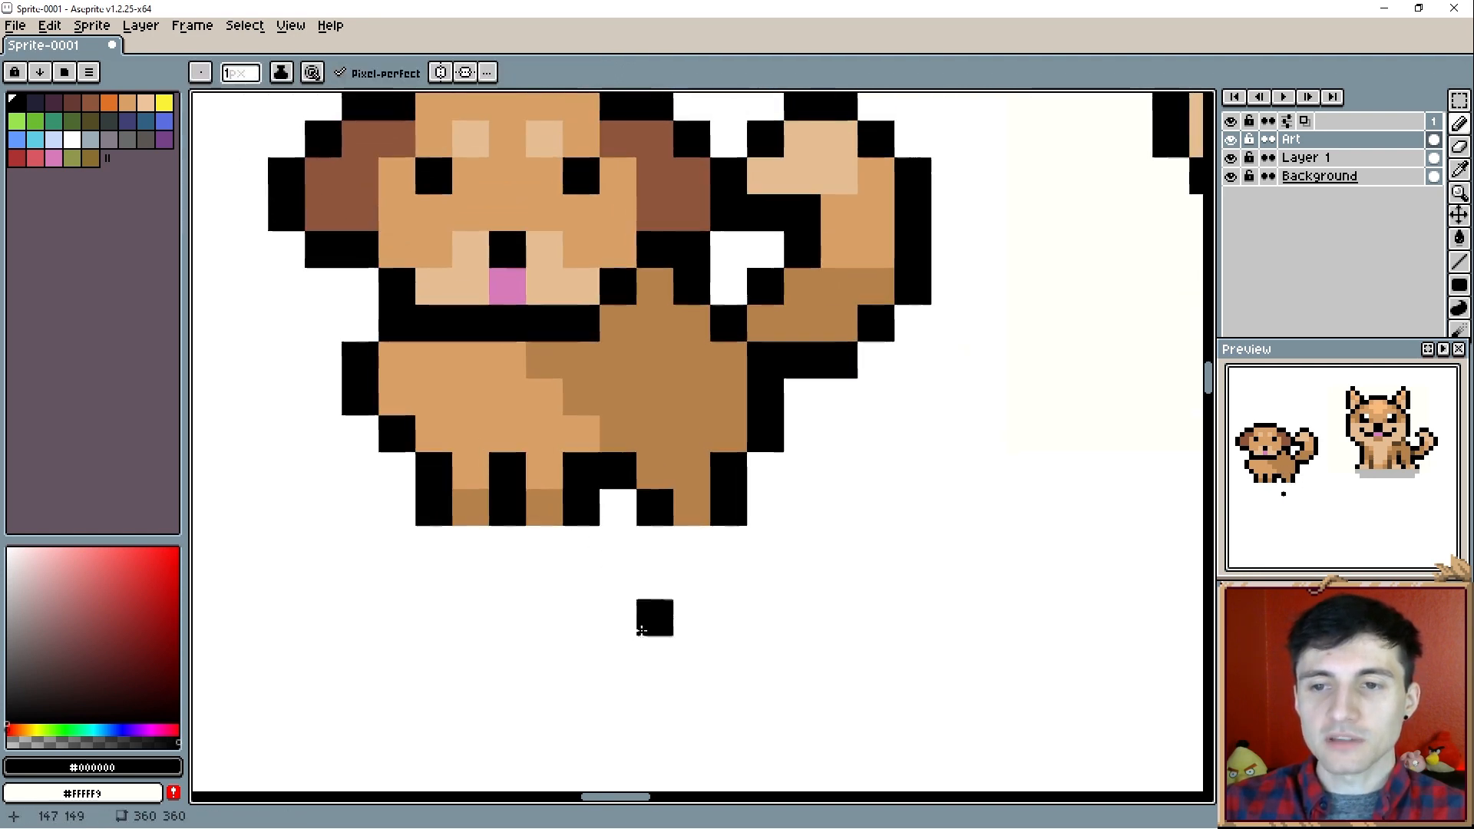
pyautogui.scroll(-1, 605, 480)
pyautogui.moveTo(603, 418)
pyautogui.mouseDown()
pyautogui.moveTo(616, 453)
pyautogui.moveTo(598, 468)
pyautogui.mouseUp()
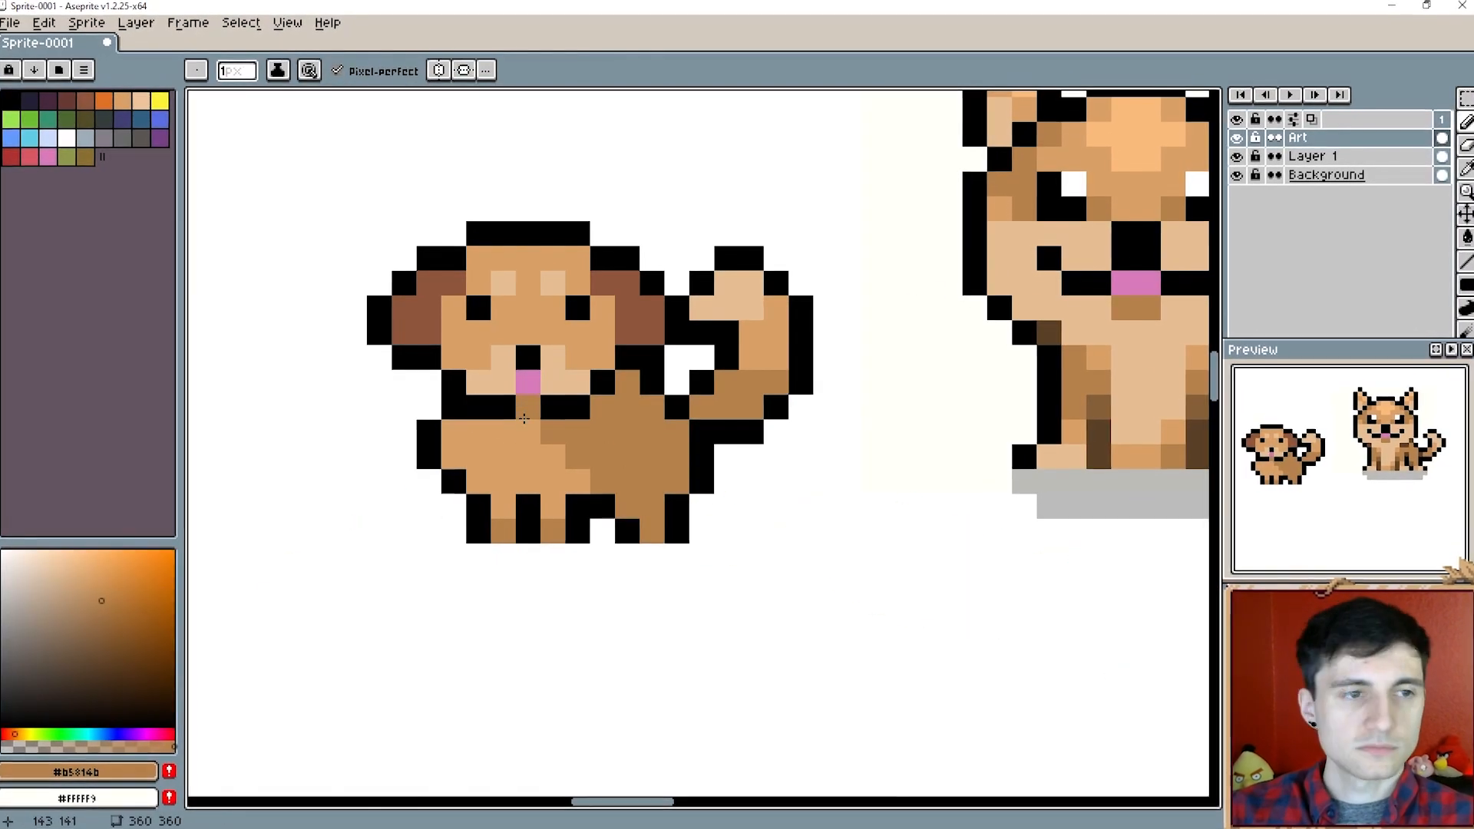
# - Try outline changes around the small dog's chest and tail, and try shifting the selected tail vertically
pyautogui.moveTo(362, 405); pyautogui.dragTo(568, 536)
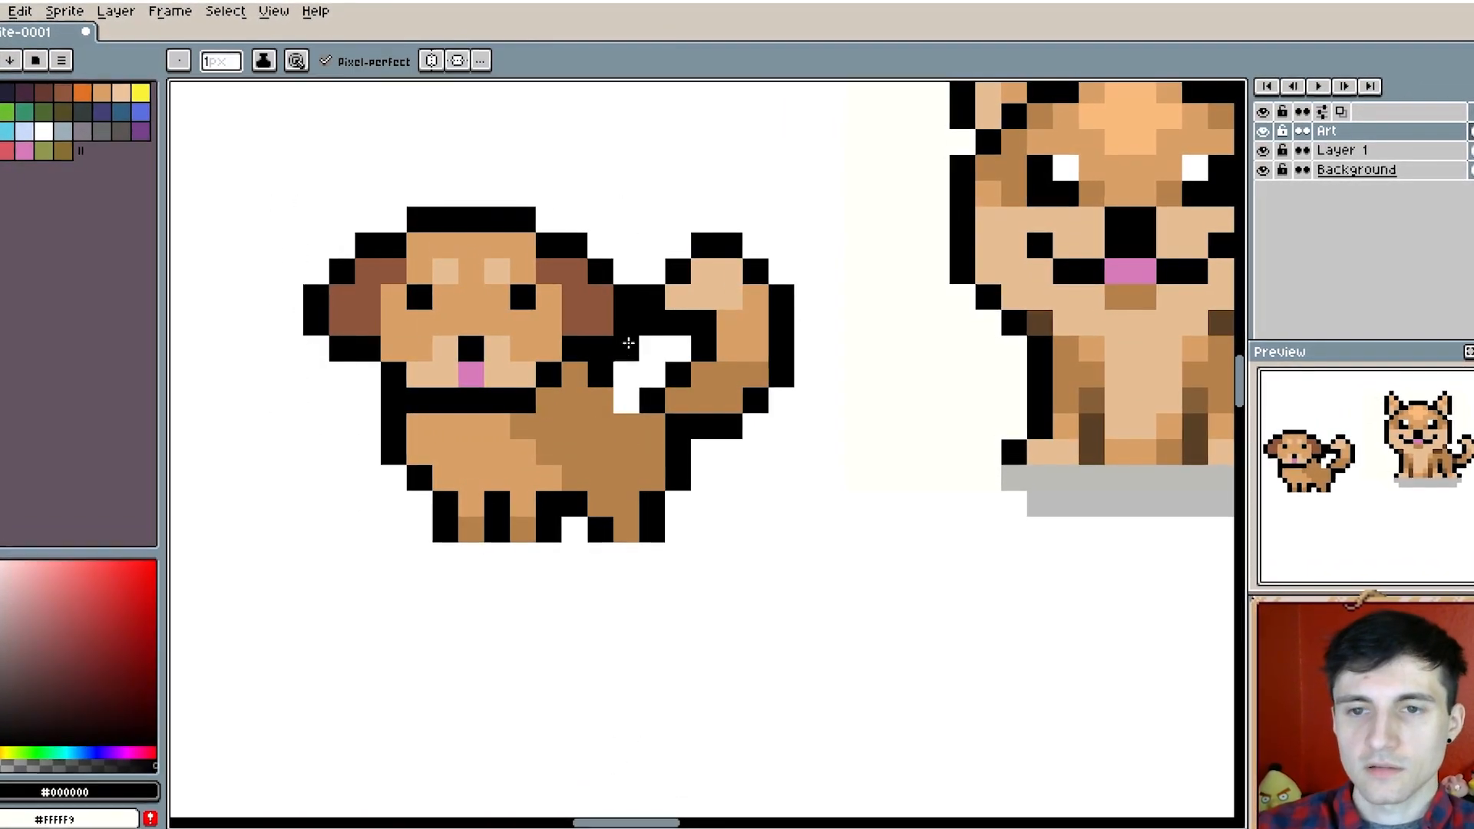
pyautogui.click(625, 376)
pyautogui.keyDown('alt'); pyautogui.click(619, 421); pyautogui.keyUp('alt')
pyautogui.moveTo(625, 401); pyautogui.dragTo(602, 376)
pyautogui.moveTo(605, 480); pyautogui.dragTo(648, 470)
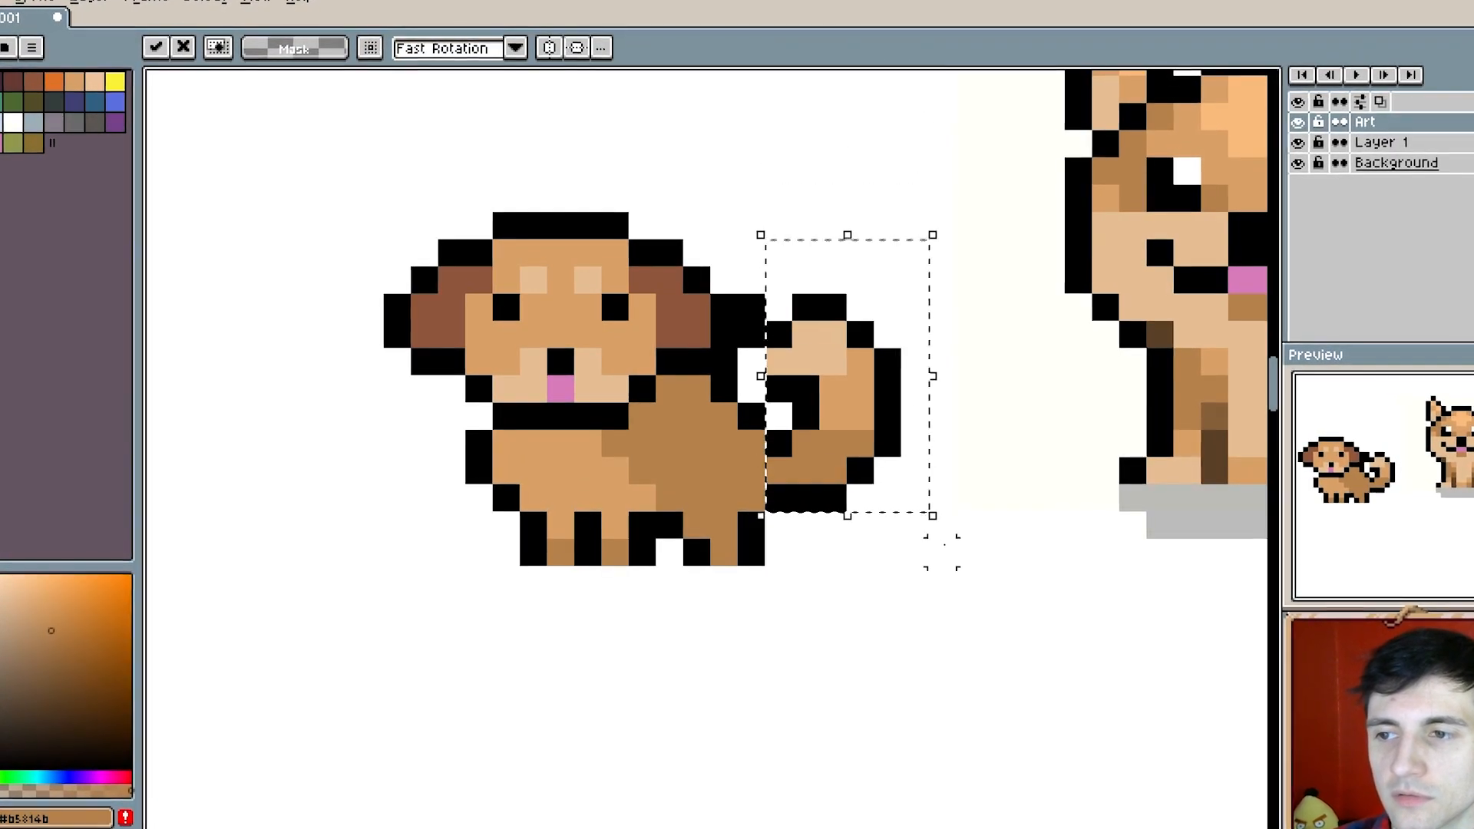
pyautogui.press('Up')
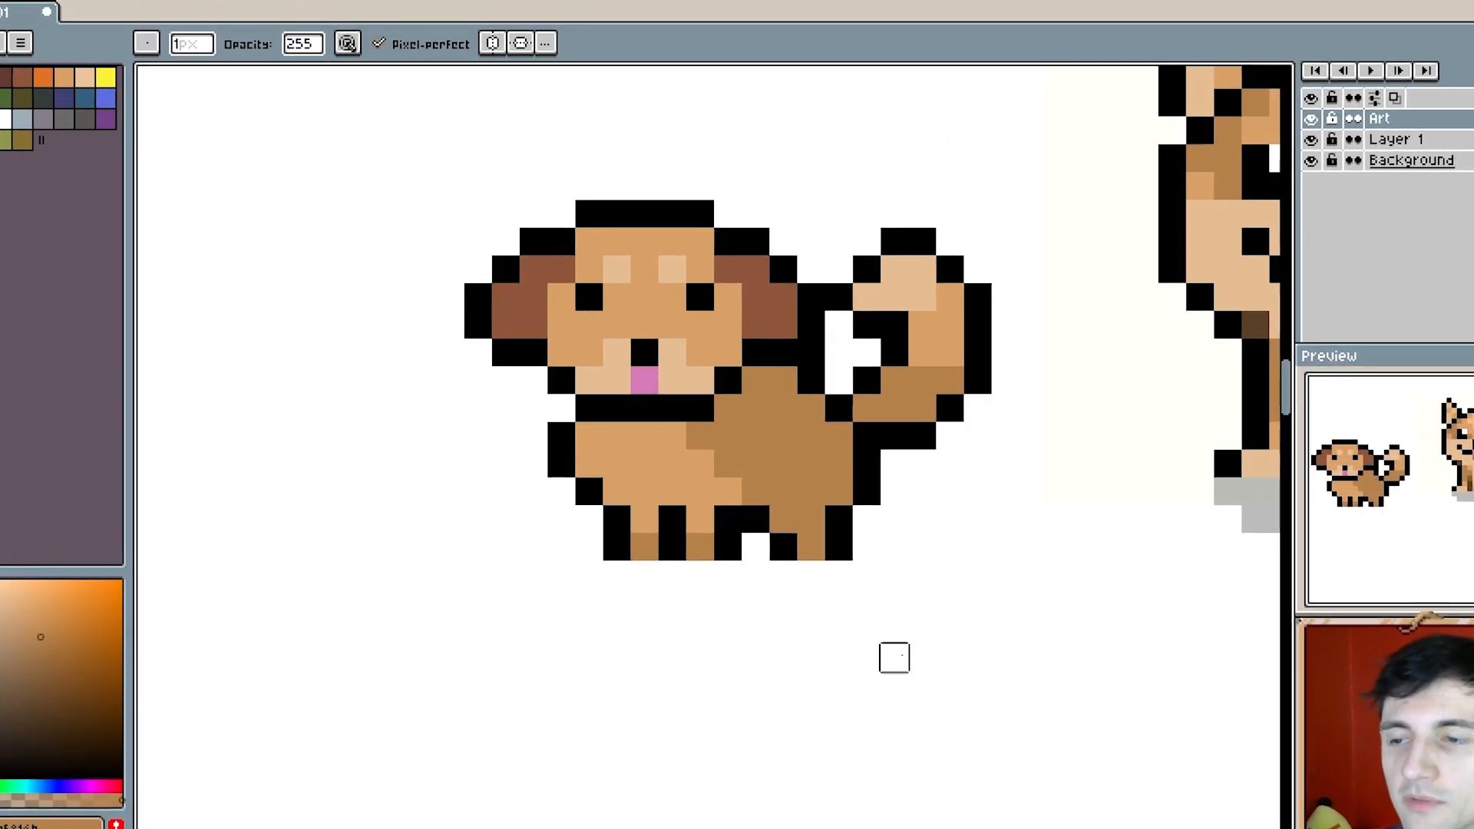
# - Shift the small dog's face one pixel left and erase outline pixels in the gap between its ear and tail
pyautogui.moveTo(700, 353); pyautogui.dragTo(763, 350)
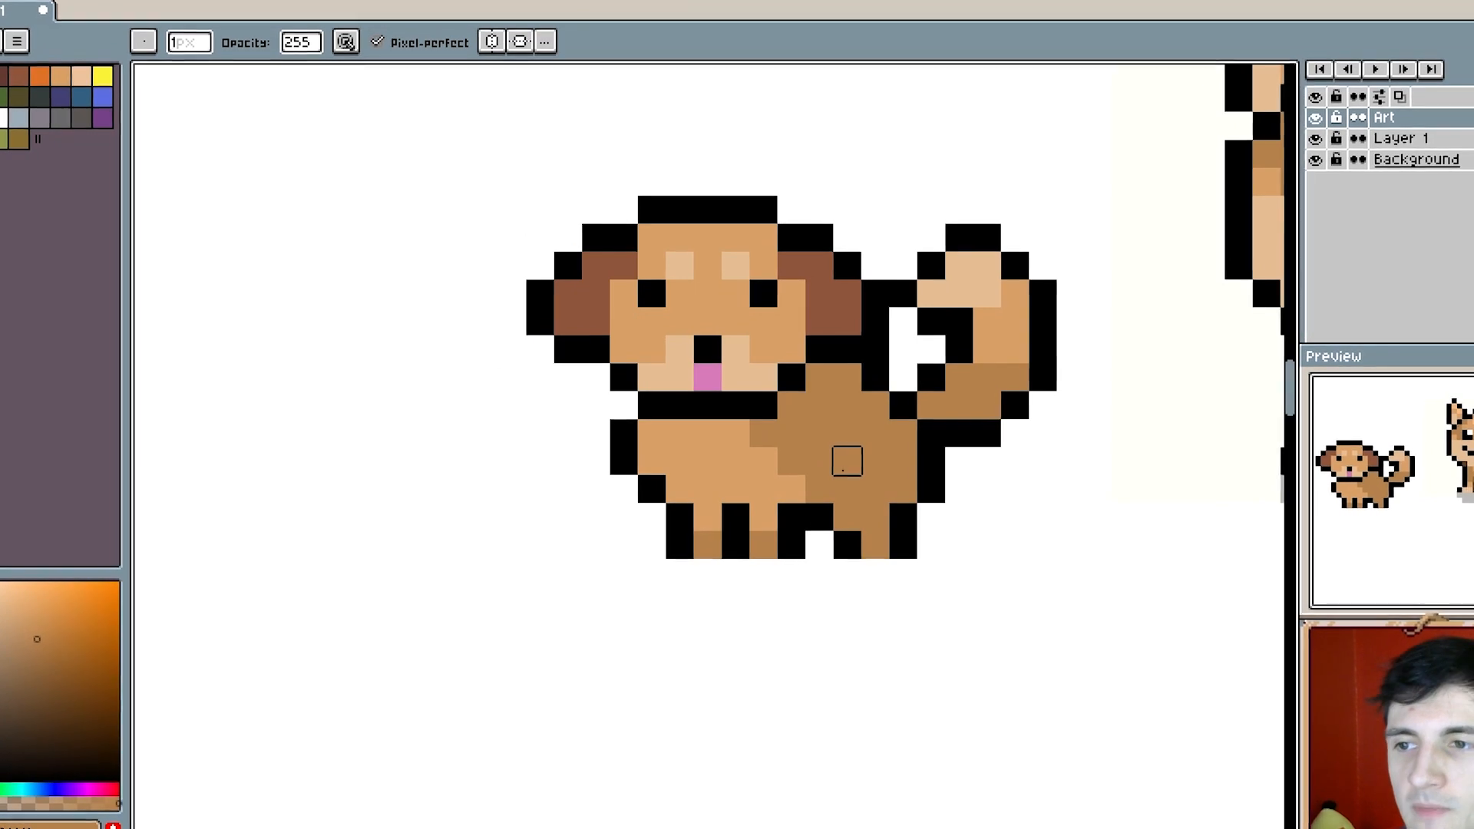
pyautogui.press('Left')
pyautogui.hotkey('ctrl', 'd')
pyautogui.keyDown('alt'); pyautogui.click(650, 400); pyautogui.keyUp('alt')
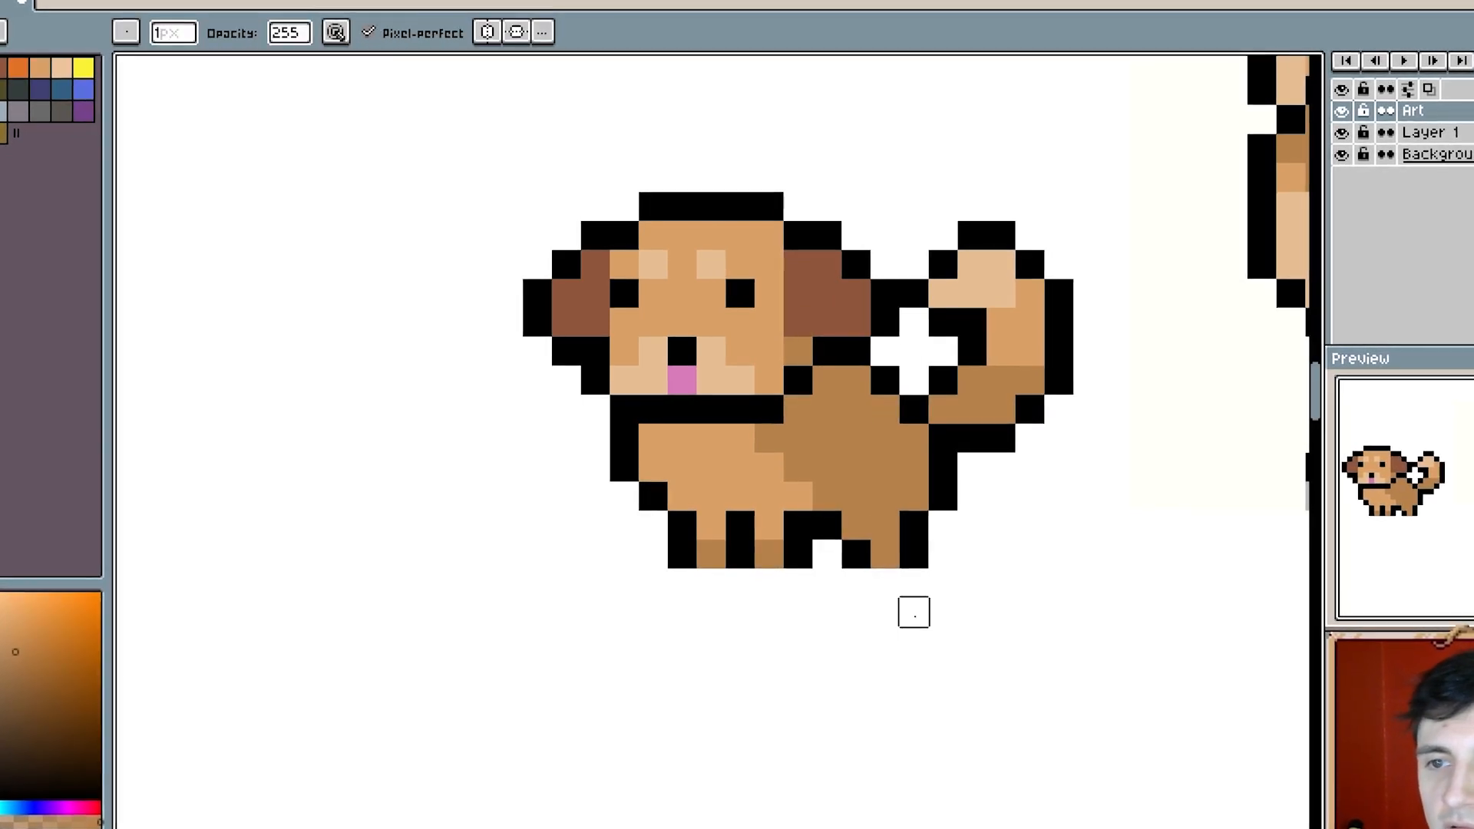
pyautogui.moveTo(855, 469); pyautogui.dragTo(885, 468)
pyautogui.scroll(1, 937, 387)
# - Sample a dark brown from the sitting dog and recolour the small dog's tail outline in dark brown
pyautogui.press('b')
pyautogui.keyDown('alt'); pyautogui.click(600, 345); pyautogui.keyUp('alt')
pyautogui.moveTo(1010, 462)
pyautogui.mouseDown()
pyautogui.moveTo(926, 523)
pyautogui.moveTo(691, 479)
pyautogui.mouseUp()
pyautogui.scroll(-2, 926, 523)
pyautogui.keyDown('alt'); pyautogui.click(1038, 470); pyautogui.keyUp('alt')
pyautogui.scroll(1, 770, 397)
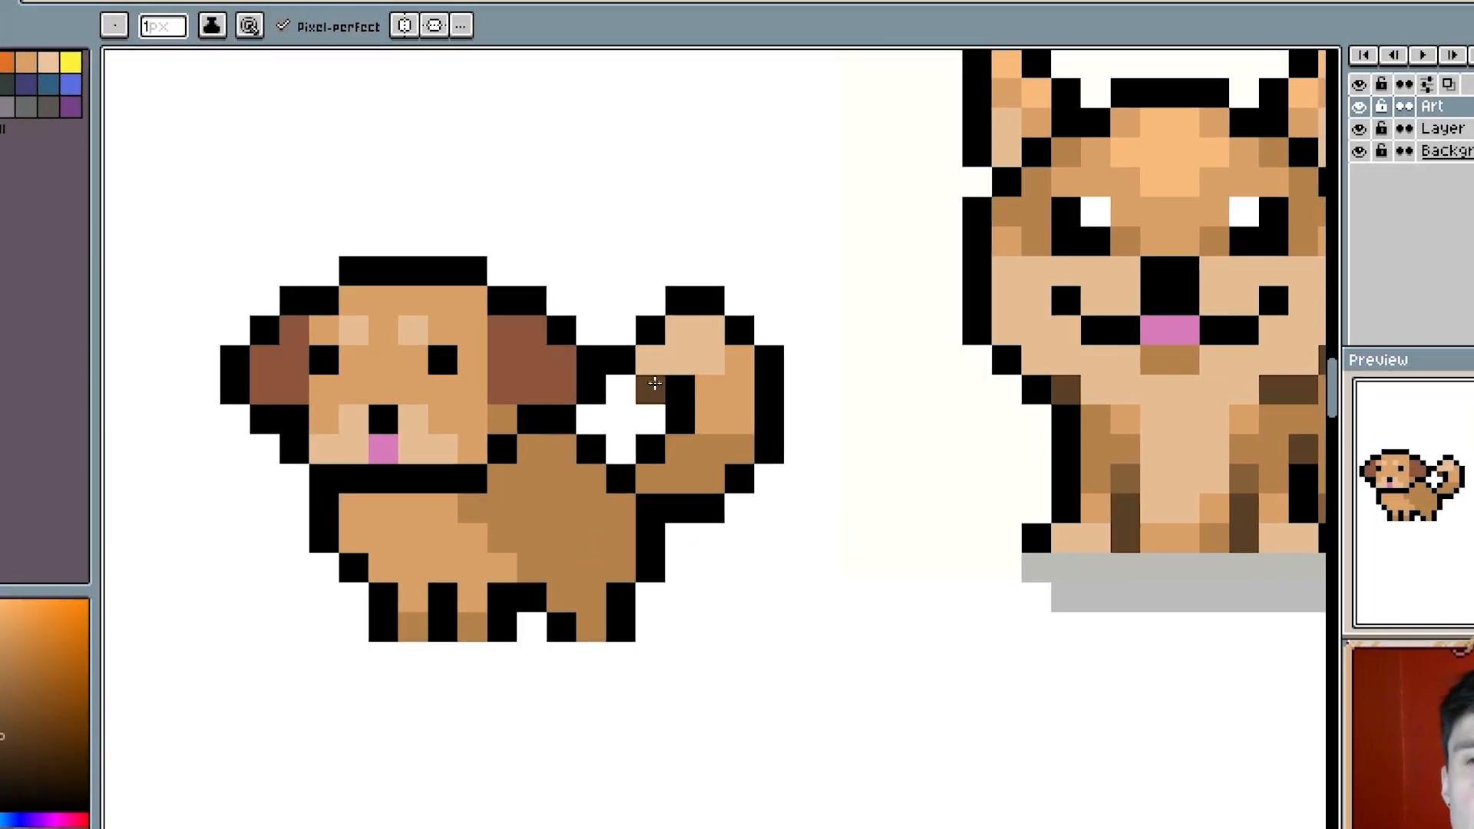
pyautogui.scroll(1, 654, 383)
pyautogui.moveTo(654, 383)
pyautogui.mouseDown()
pyautogui.moveTo(774, 371)
pyautogui.moveTo(812, 243)
pyautogui.moveTo(948, 427)
pyautogui.mouseUp()
pyautogui.moveTo(768, 380)
pyautogui.mouseDown()
pyautogui.moveTo(812, 401)
pyautogui.moveTo(796, 466)
pyautogui.moveTo(770, 470)
pyautogui.mouseUp()
pyautogui.click(949, 469)
pyautogui.moveTo(857, 566); pyautogui.dragTo(868, 596)
pyautogui.keyDown('alt'); pyautogui.click(868, 596); pyautogui.keyUp('alt')
pyautogui.moveTo(770, 500)
pyautogui.mouseDown()
pyautogui.moveTo(727, 365)
pyautogui.moveTo(957, 399)
pyautogui.moveTo(963, 503)
pyautogui.mouseUp()
pyautogui.scroll(-1, 679, 705)
pyautogui.scroll(1, 676, 722)
pyautogui.keyDown('alt'); pyautogui.click(779, 418); pyautogui.keyUp('alt')
pyautogui.click(780, 384)
# - Erase the outline pixels joining the small dog's ear and tail, and limit the dark brown outline to the tail's upper end
pyautogui.press('e')
pyautogui.click(734, 374)
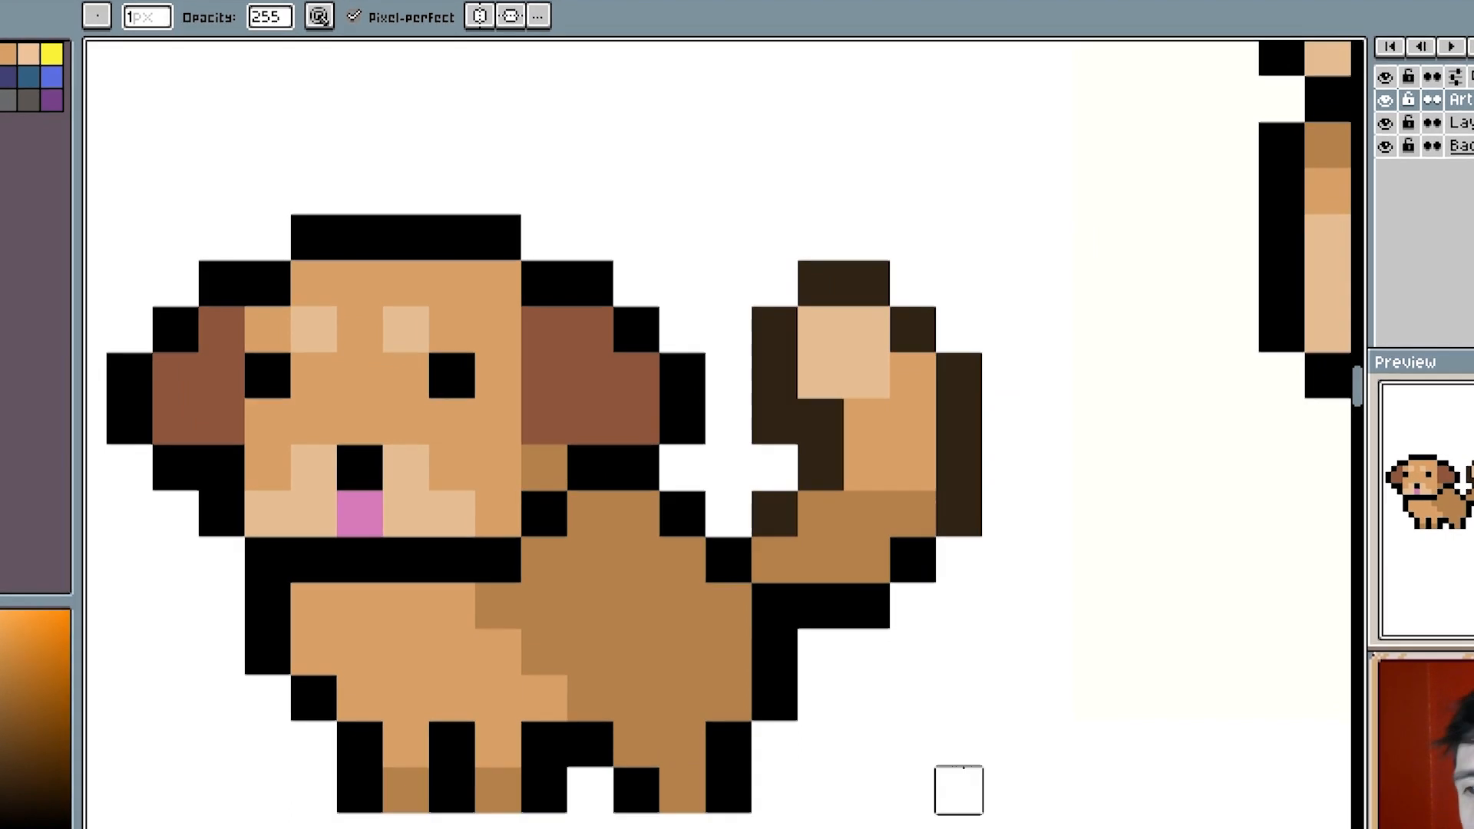
pyautogui.hotkey('ctrl', 'y')
pyautogui.moveTo(741, 704)
pyautogui.mouseDown()
pyautogui.moveTo(846, 681)
pyautogui.moveTo(796, 697)
pyautogui.mouseUp()
pyautogui.press('b')
pyautogui.keyDown('alt'); pyautogui.click(825, 603); pyautogui.keyUp('alt')
pyautogui.moveTo(826, 507); pyautogui.dragTo(871, 459)
pyautogui.moveTo(1014, 494); pyautogui.dragTo(1011, 415)
pyautogui.moveTo(871, 441)
pyautogui.mouseDown()
pyautogui.moveTo(828, 372)
pyautogui.moveTo(993, 292)
pyautogui.mouseUp()
pyautogui.keyDown('alt'); pyautogui.click(735, 370); pyautogui.keyUp('alt')
# - Recolour the black outline around the small dog's head top and both ears in dark brown
pyautogui.moveTo(517, 151); pyautogui.dragTo(693, 148)
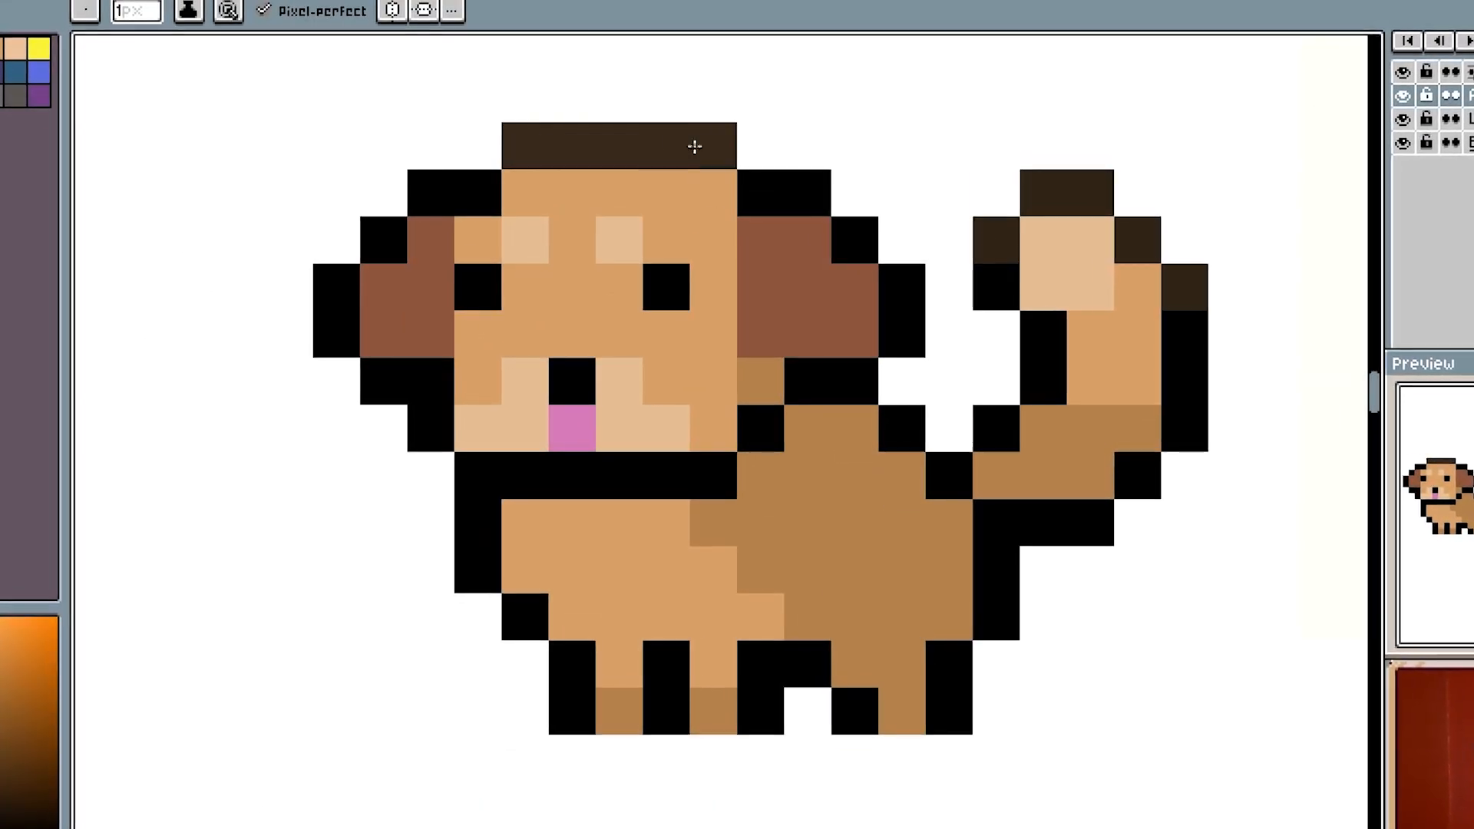
pyautogui.moveTo(757, 192); pyautogui.dragTo(885, 270)
pyautogui.moveTo(482, 194)
pyautogui.mouseDown()
pyautogui.moveTo(346, 284)
pyautogui.moveTo(340, 331)
pyautogui.mouseUp()
pyautogui.moveTo(900, 327); pyautogui.dragTo(886, 367)
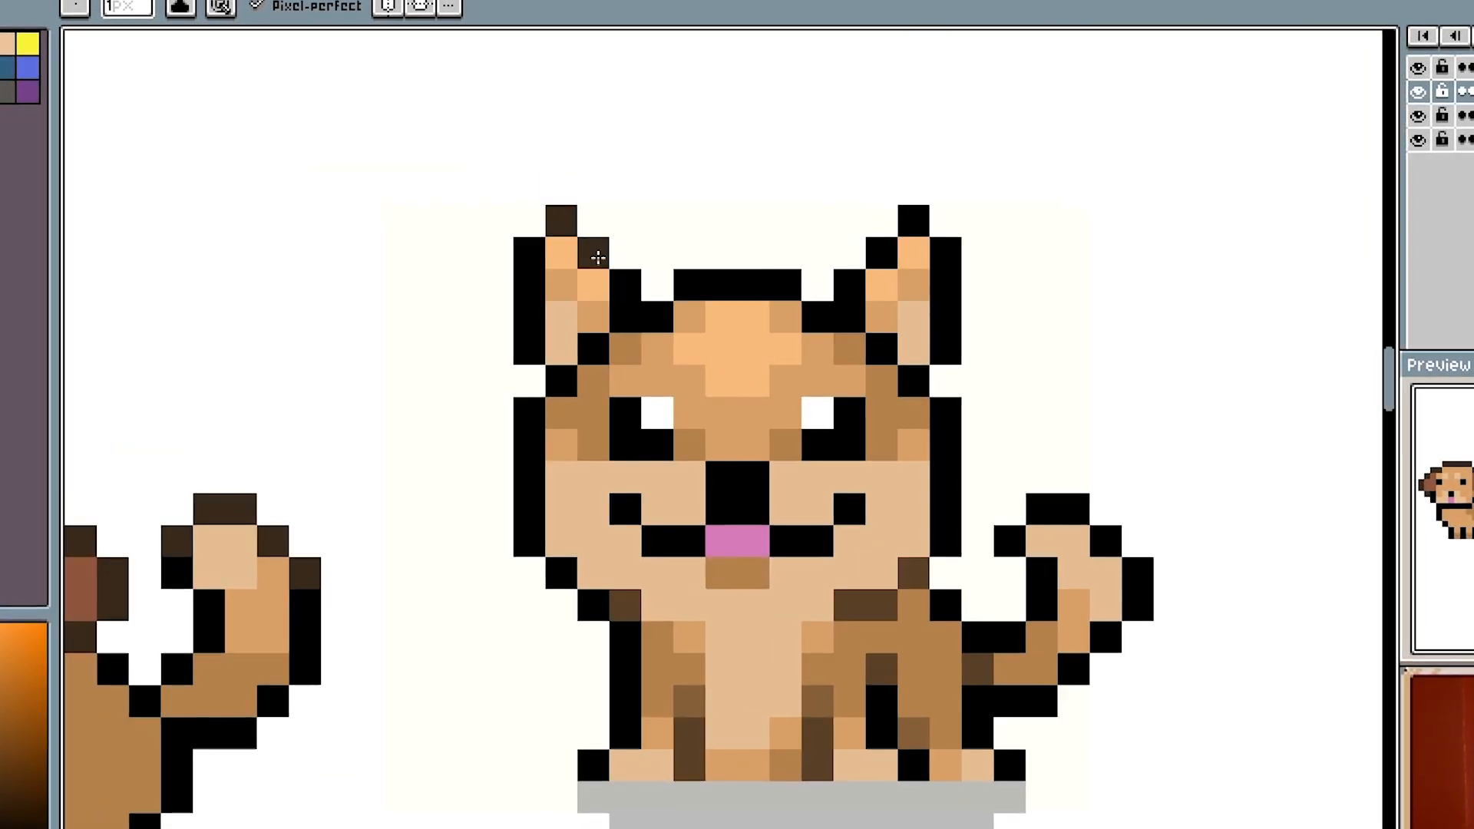
# - Recolour the outline of the sitting dog's ears, head top and tail tip in dark brown
pyautogui.click(895, 282)
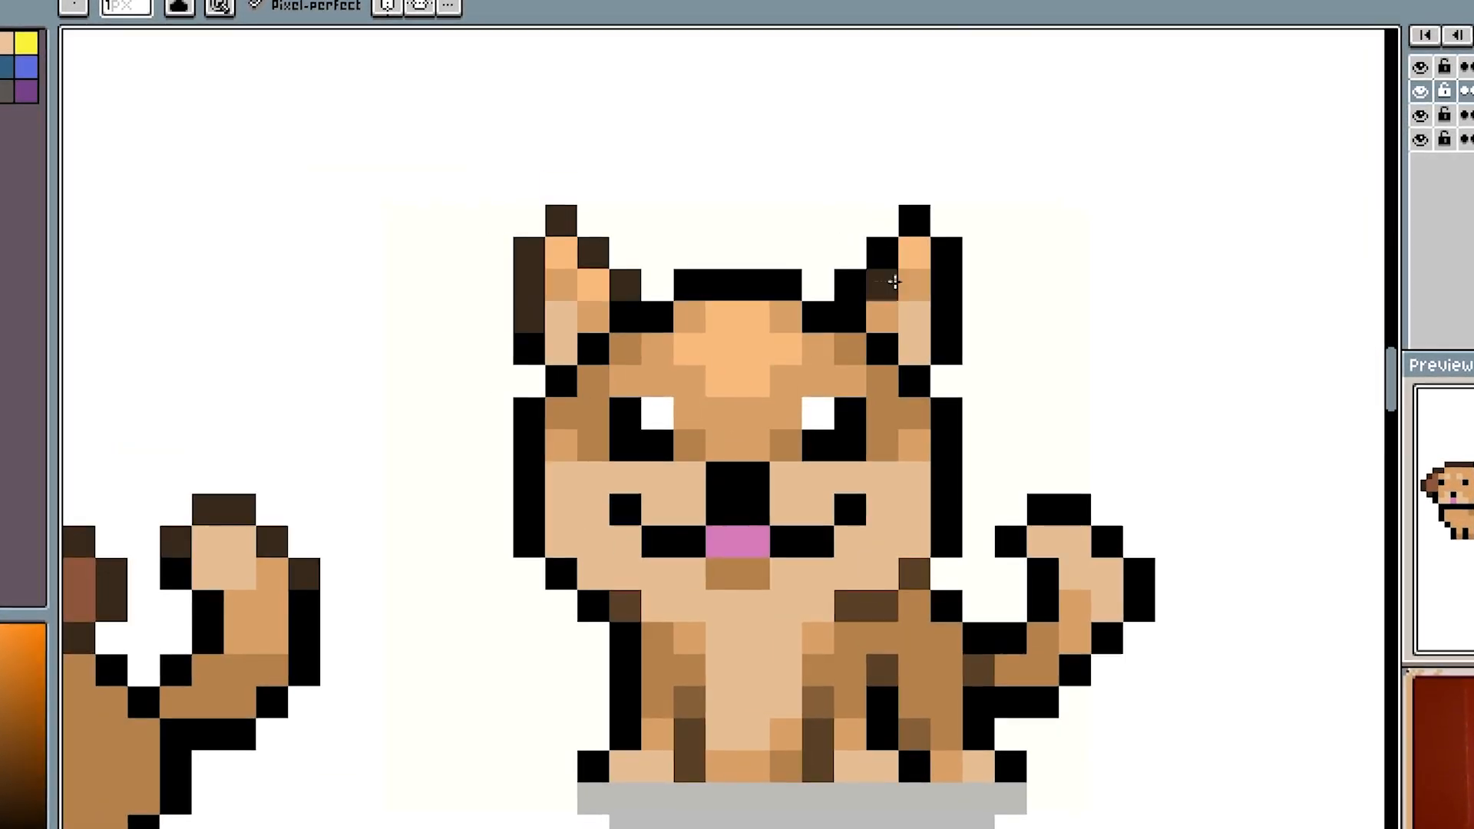
pyautogui.moveTo(852, 285); pyautogui.dragTo(949, 313)
pyautogui.moveTo(786, 285)
pyautogui.mouseDown()
pyautogui.moveTo(689, 285)
pyautogui.moveTo(626, 316)
pyautogui.mouseUp()
pyautogui.moveTo(818, 317); pyautogui.dragTo(850, 316)
pyautogui.click(884, 348)
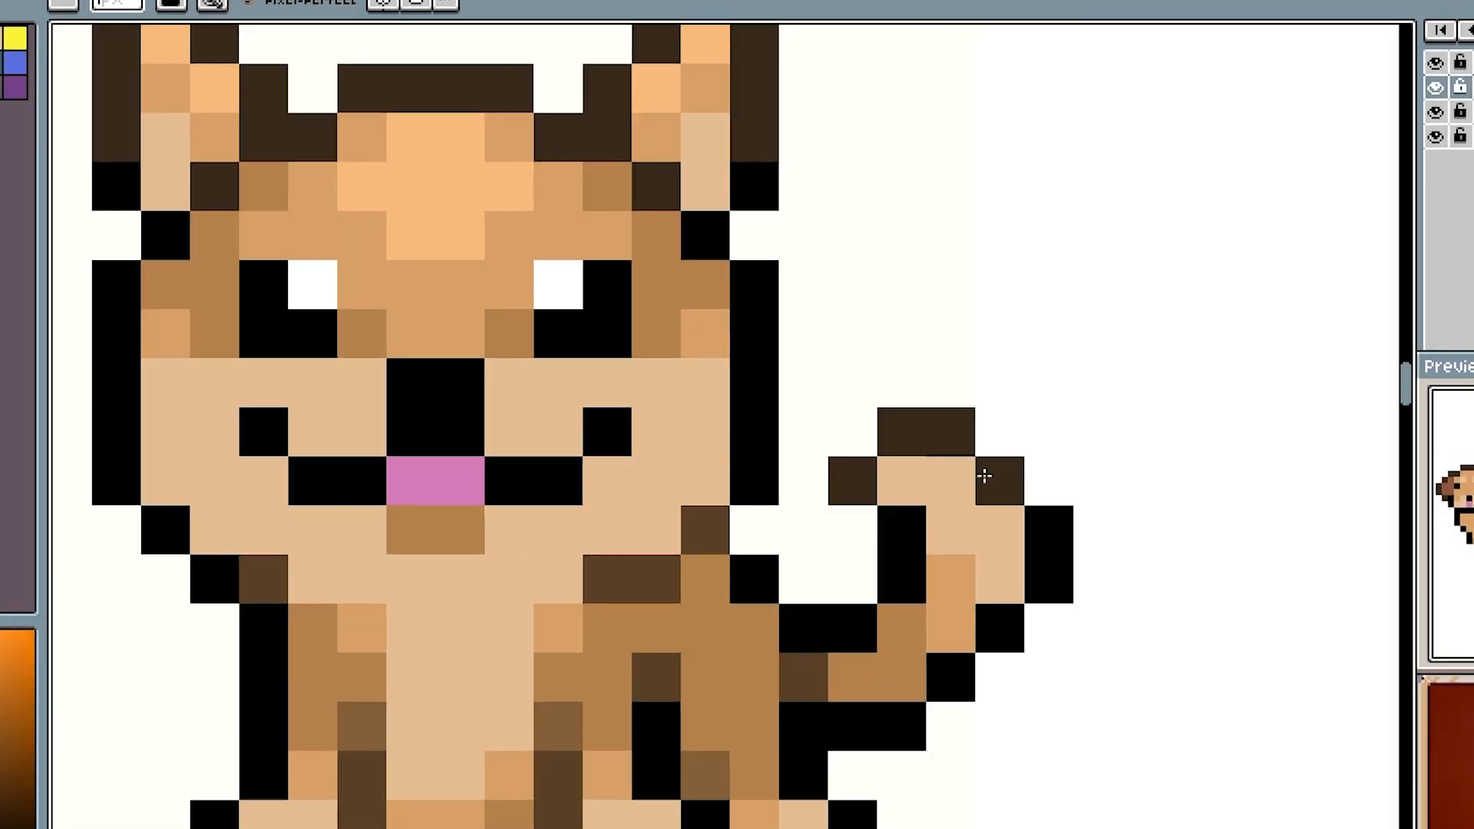
pyautogui.click(1003, 622)
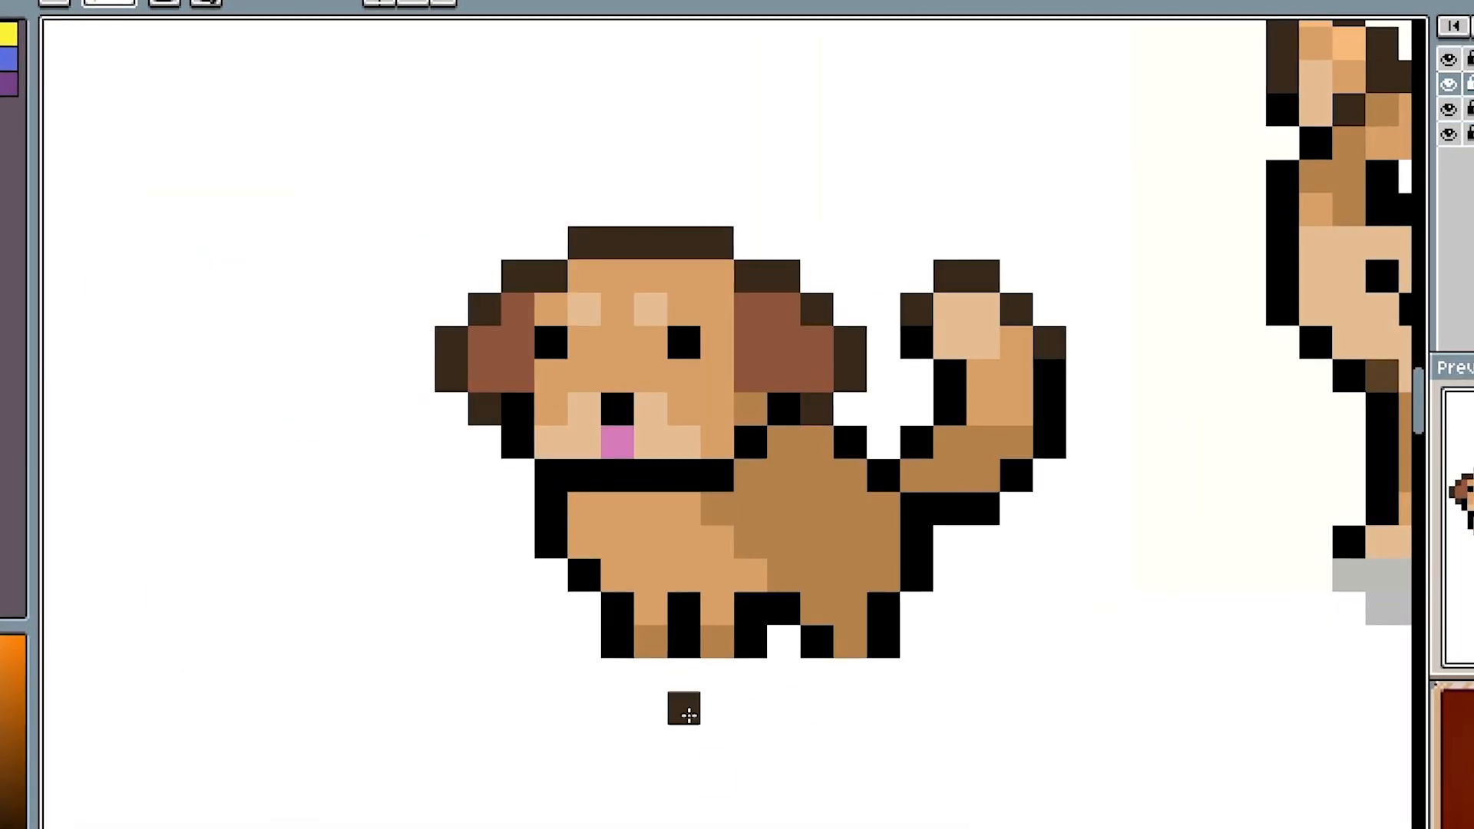
# - Paint over the small dog's black chin line with body colours and recolour the outline under its ear dark brown
pyautogui.moveTo(584, 477); pyautogui.dragTo(683, 476)
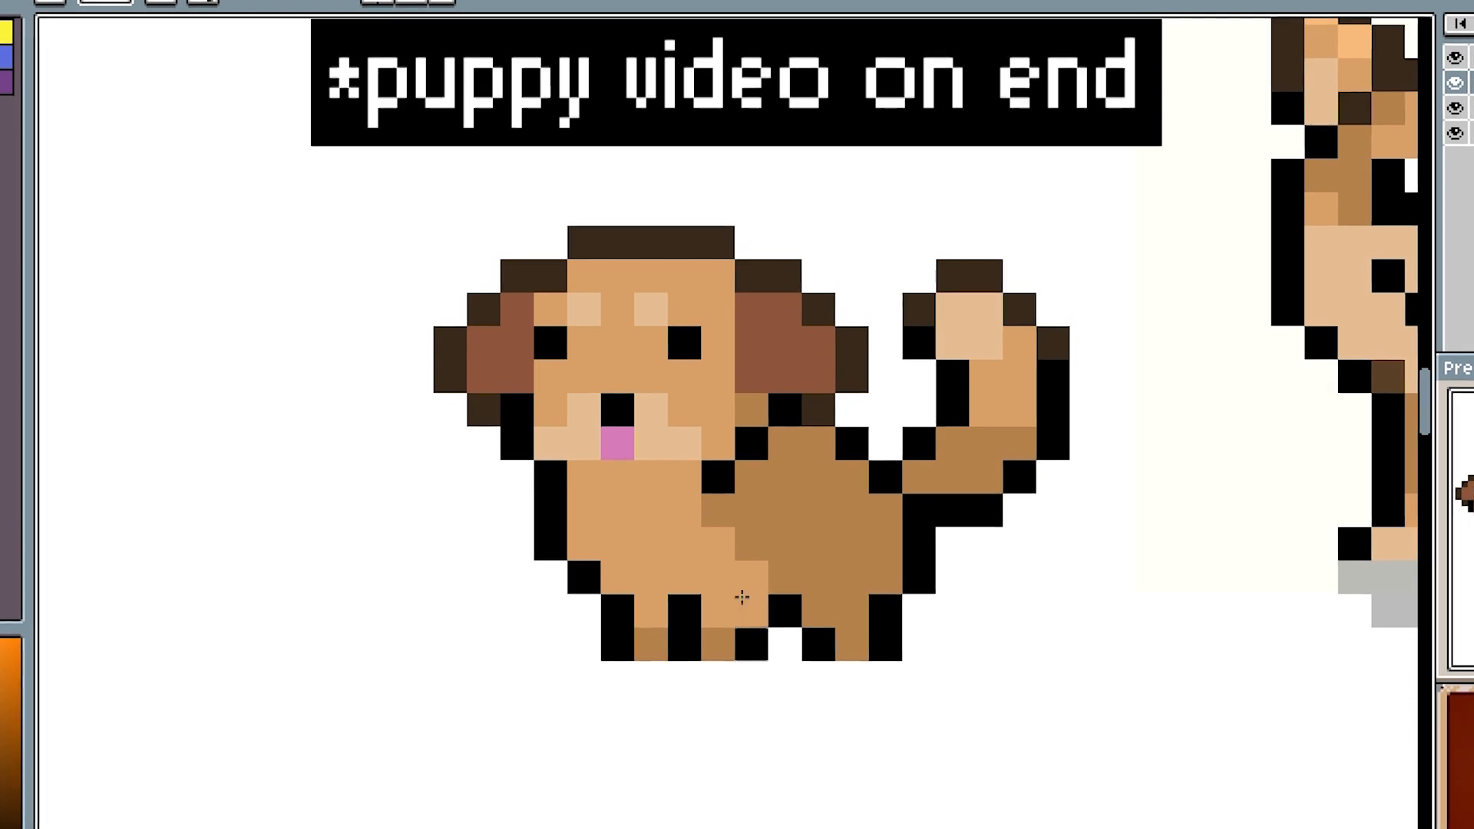
pyautogui.click(723, 484)
pyautogui.click(751, 444)
pyautogui.click(785, 411)
pyautogui.click(742, 412)
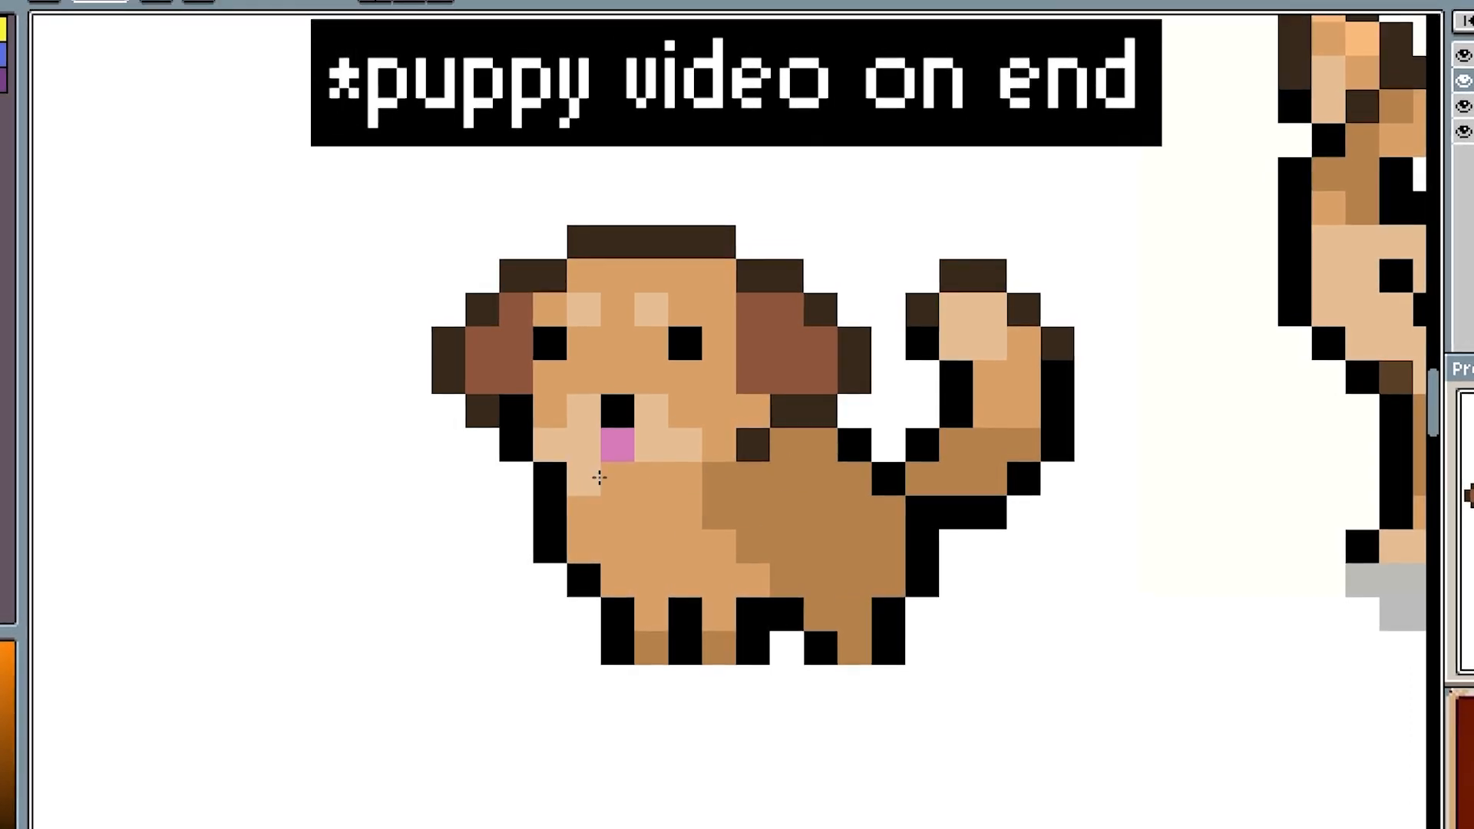
# - Try a light tan chest patch on the small dog, running from below the muzzle towards the front legs
pyautogui.moveTo(599, 478); pyautogui.dragTo(684, 478)
pyautogui.scroll(1, 792, 504)
pyautogui.moveTo(658, 563); pyautogui.dragTo(783, 553)
pyautogui.moveTo(655, 512)
pyautogui.mouseDown()
pyautogui.moveTo(740, 602)
pyautogui.moveTo(770, 682)
pyautogui.mouseUp()
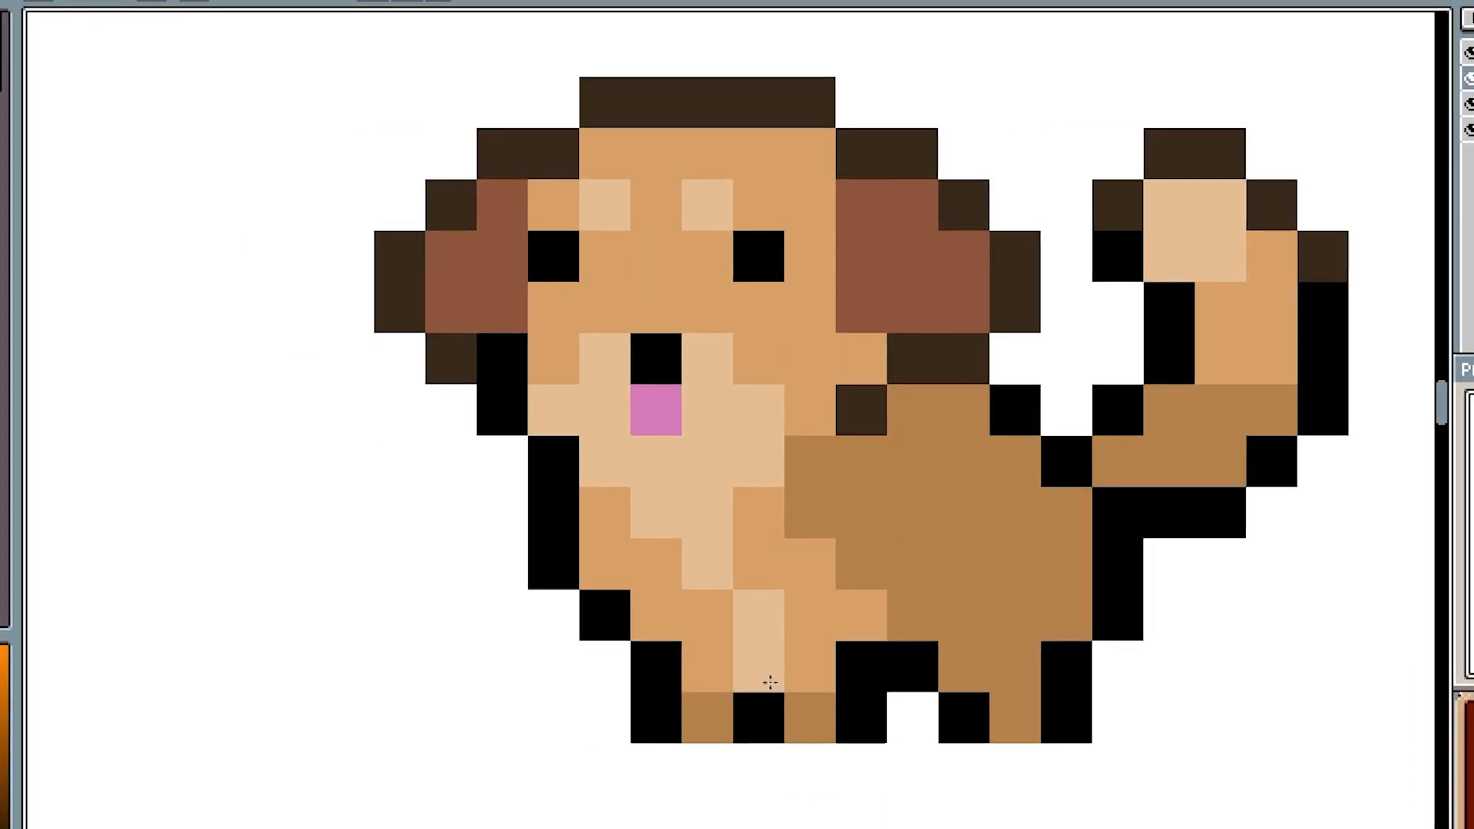
pyautogui.hotkey('ctrl', 'z')
pyautogui.click(711, 626)
pyautogui.click(660, 560)
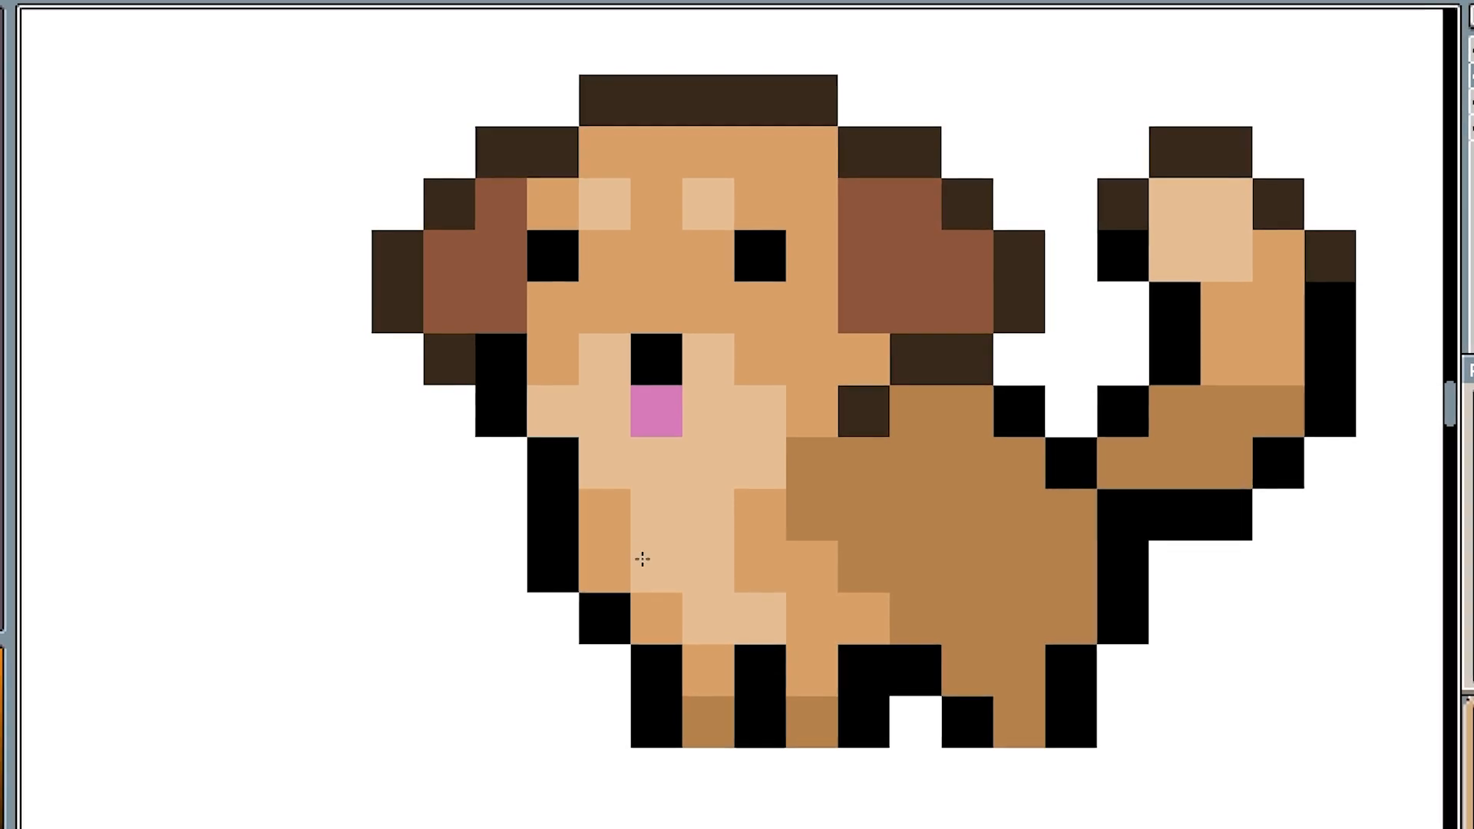
pyautogui.click(606, 514)
pyautogui.moveTo(759, 513); pyautogui.dragTo(818, 624)
pyautogui.keyDown('alt'); pyautogui.click(708, 670); pyautogui.keyUp('alt')
pyautogui.moveTo(607, 465); pyautogui.dragTo(710, 465)
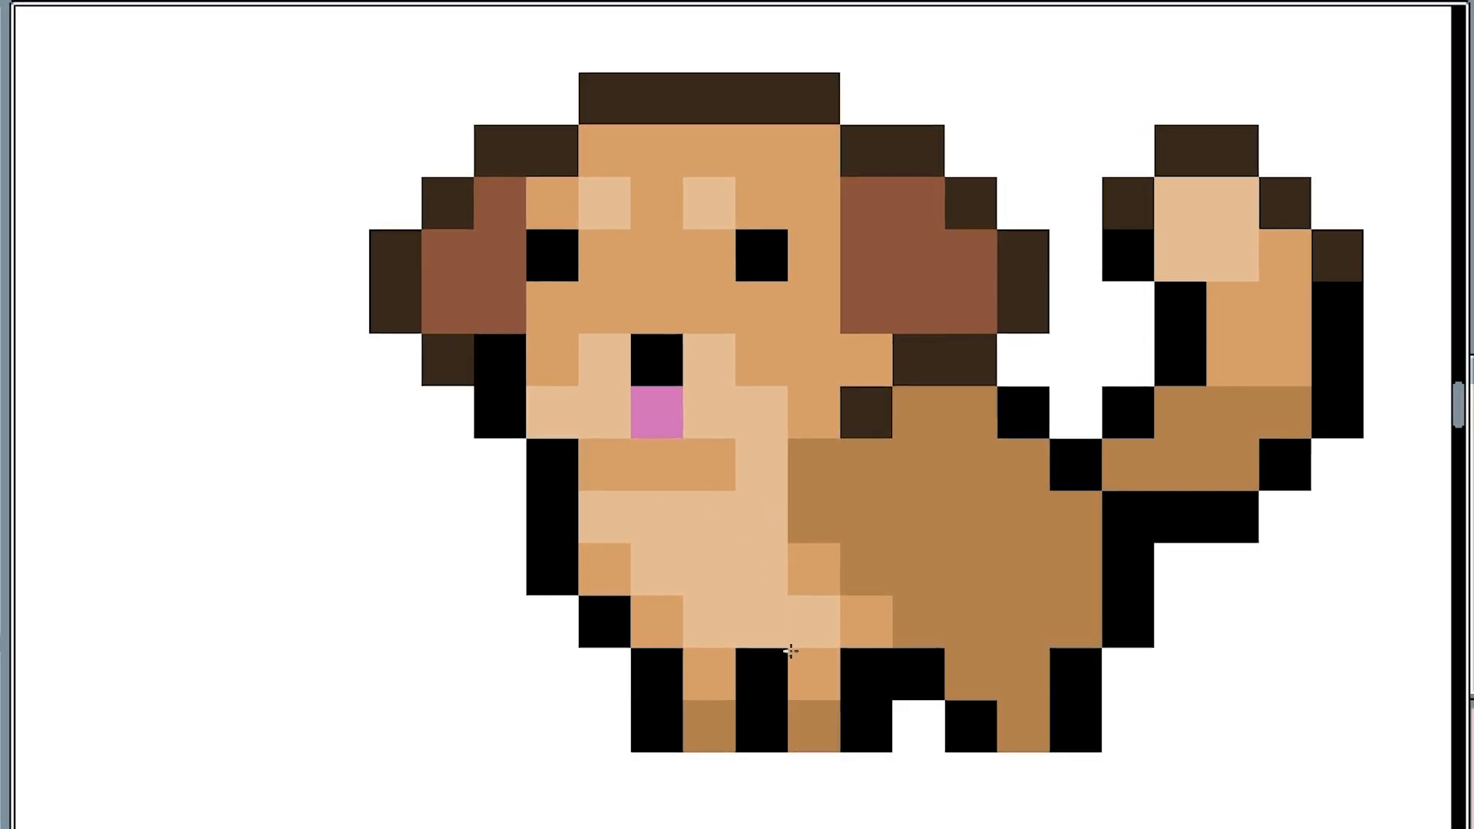
# - Paint the row beneath the small dog's muzzle light tan, leaving the chest below it plain tan
pyautogui.scroll(-4, 1023, 723)
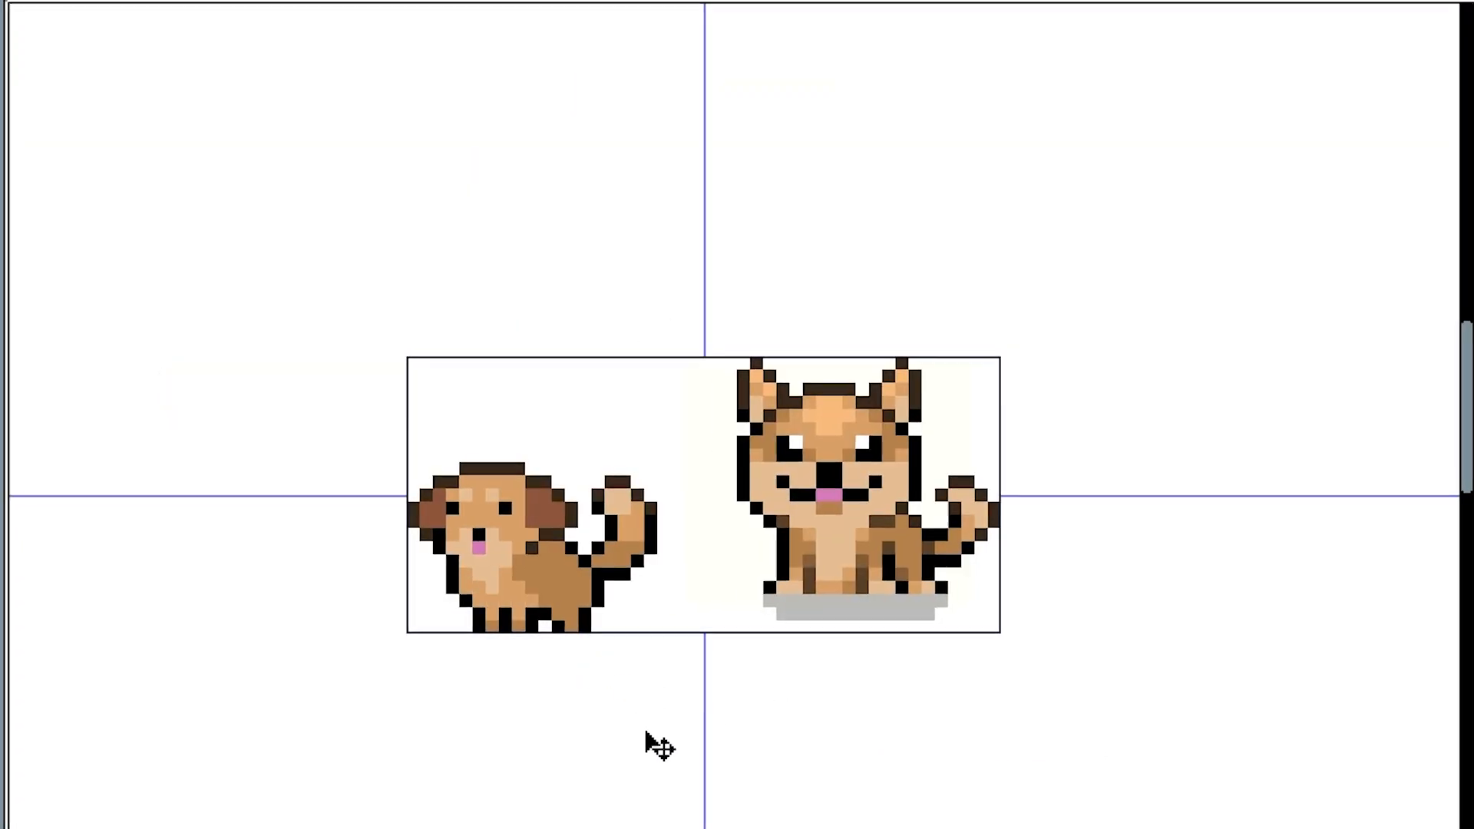
pyautogui.scroll(3, 419, 628)
pyautogui.keyDown('alt'); pyautogui.click(582, 430); pyautogui.keyUp('alt')
pyautogui.click(507, 409)
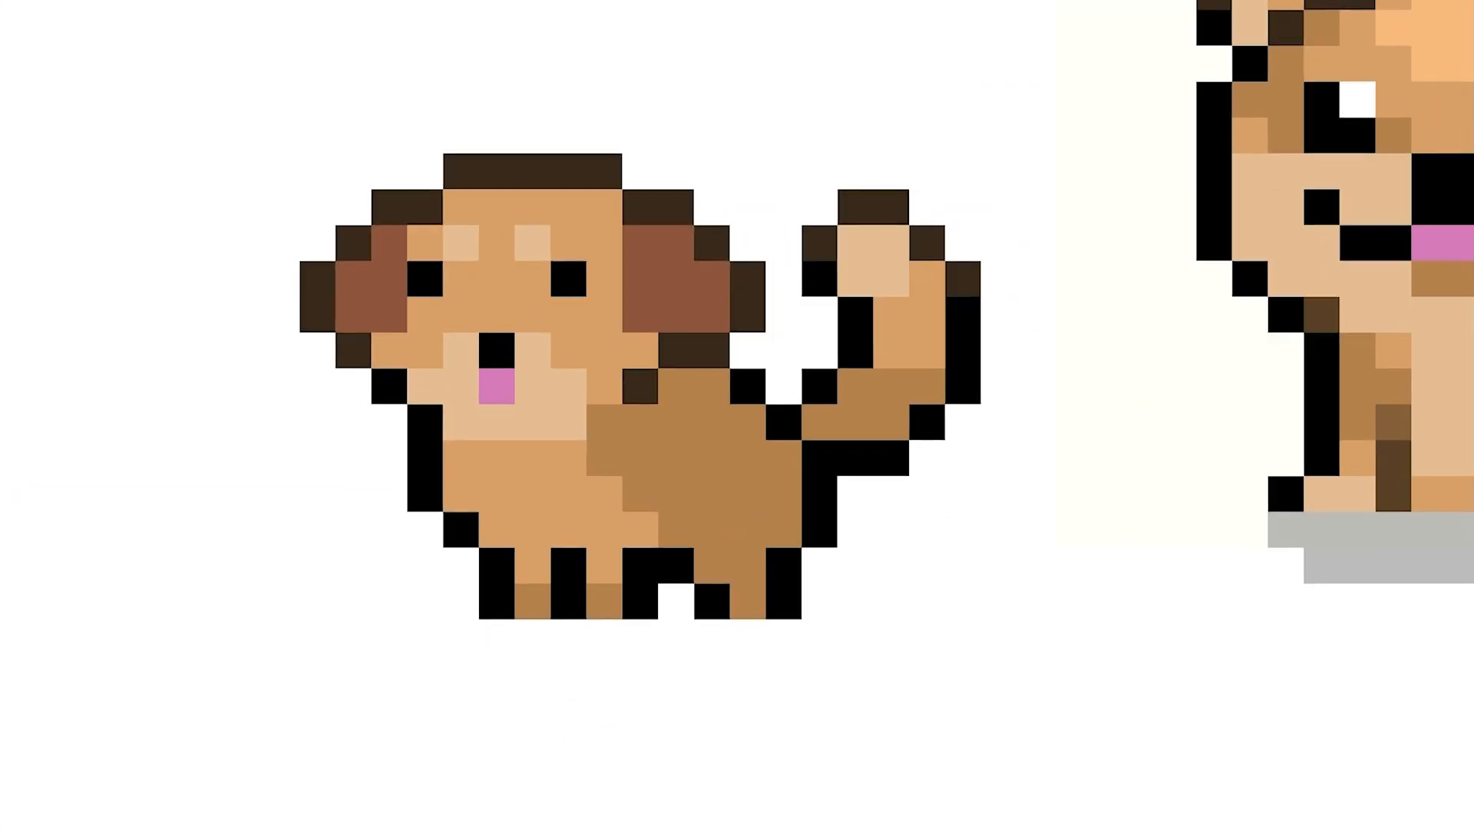
# - Draw a ground shadow under the small dog's feet
pyautogui.moveTo(497, 637); pyautogui.dragTo(784, 637)
pyautogui.click(688, 605)
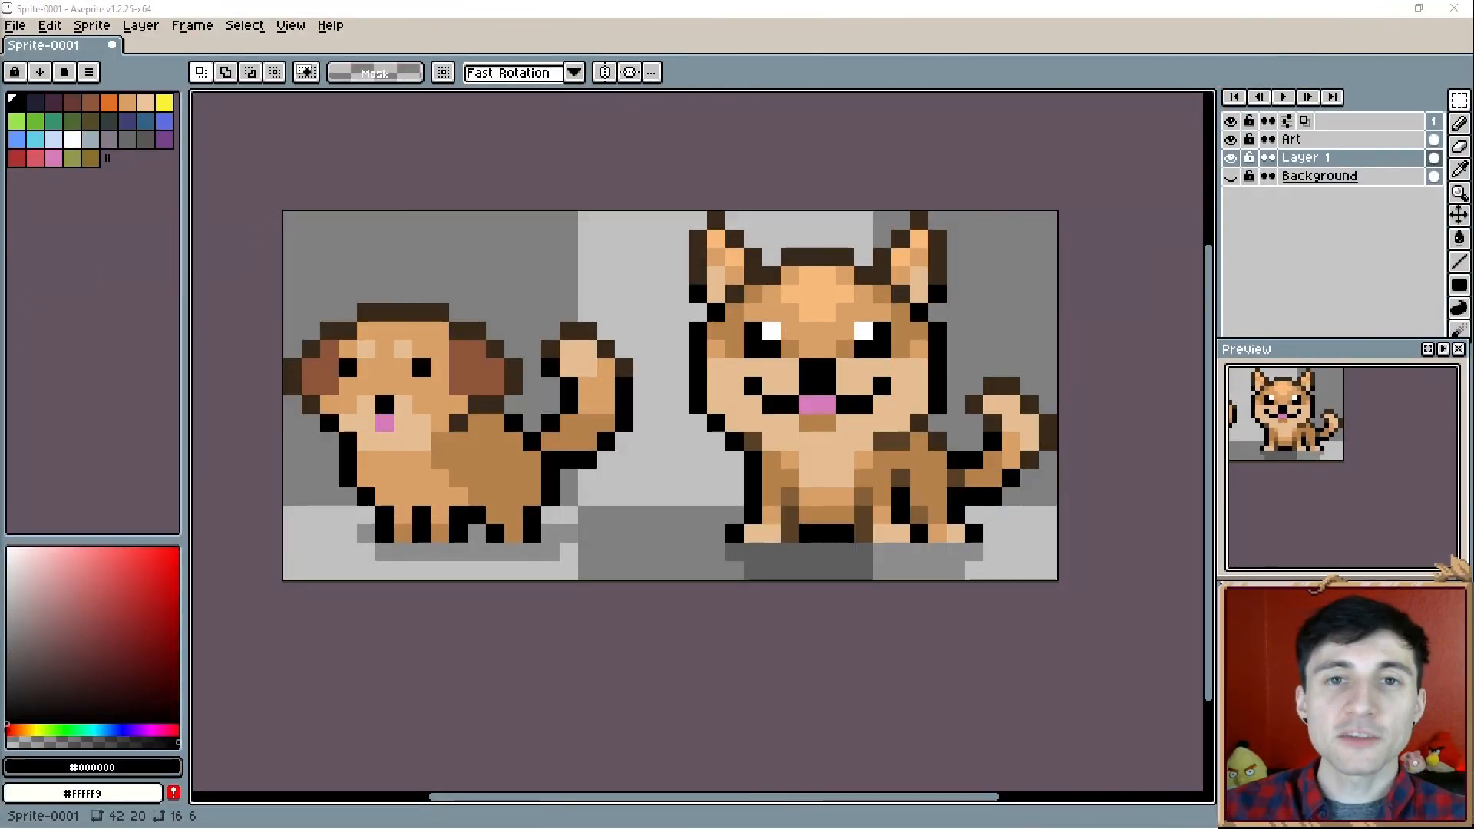
pyautogui.moveTo(693, 261); pyautogui.dragTo(623, 235)
pyautogui.doubleClick(624, 236)
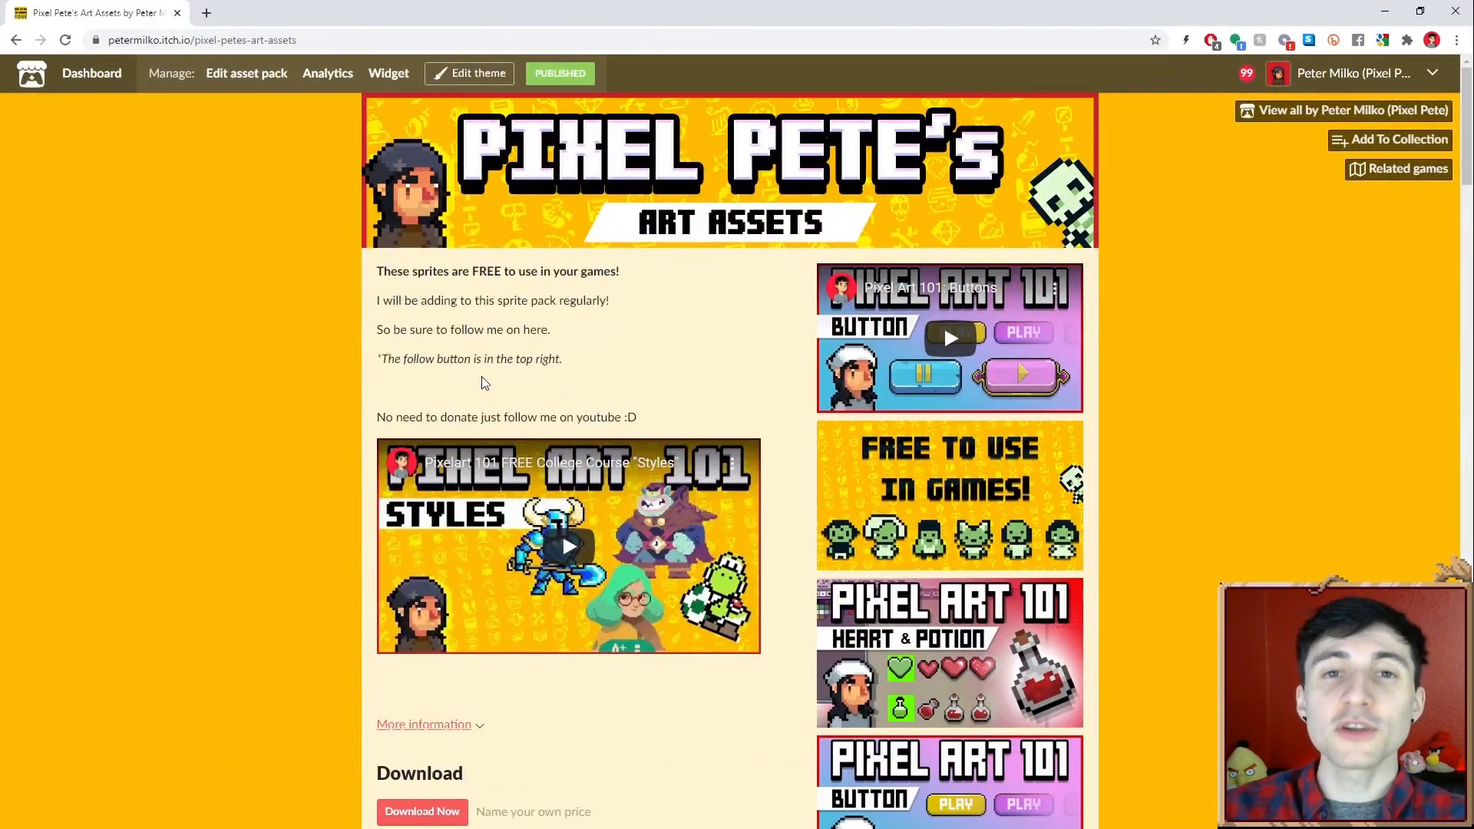